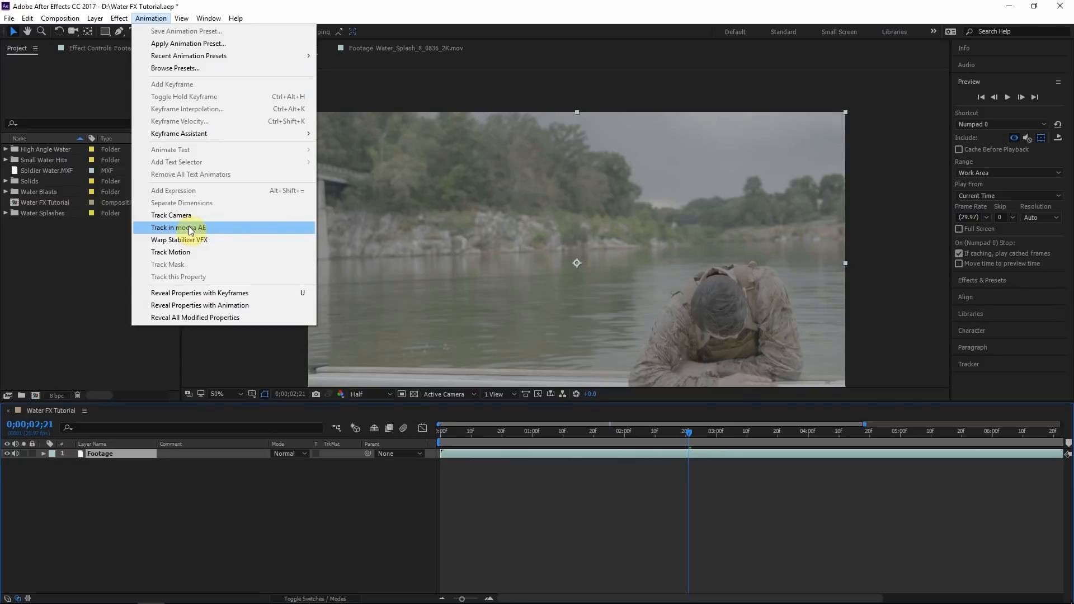
Step: Display the Tracker for the Footage layer and review its camera and motion tracking options
left_click(190, 229)
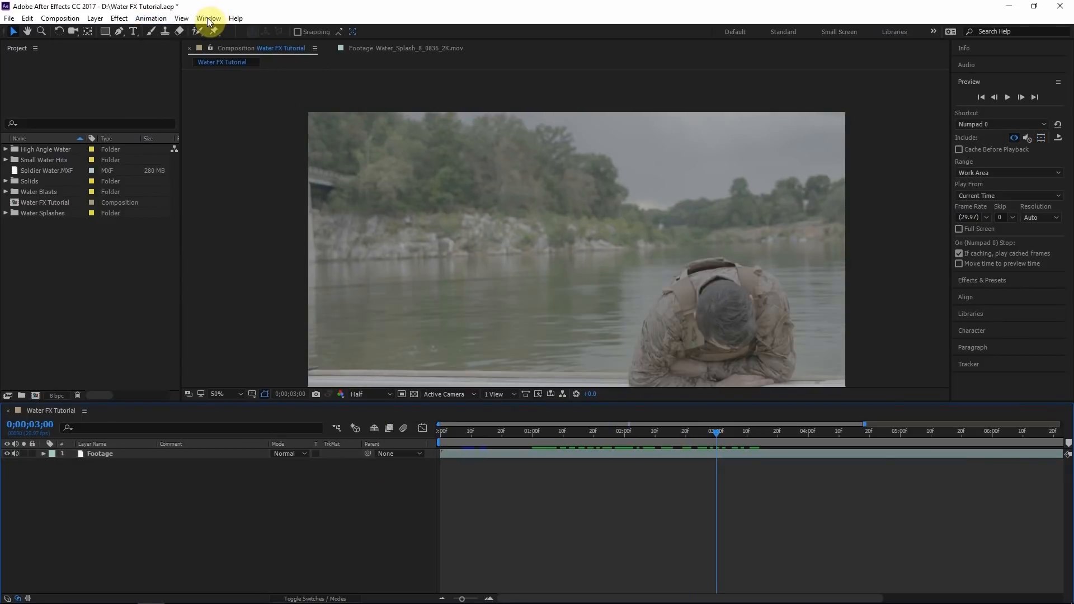
left_click(208, 21)
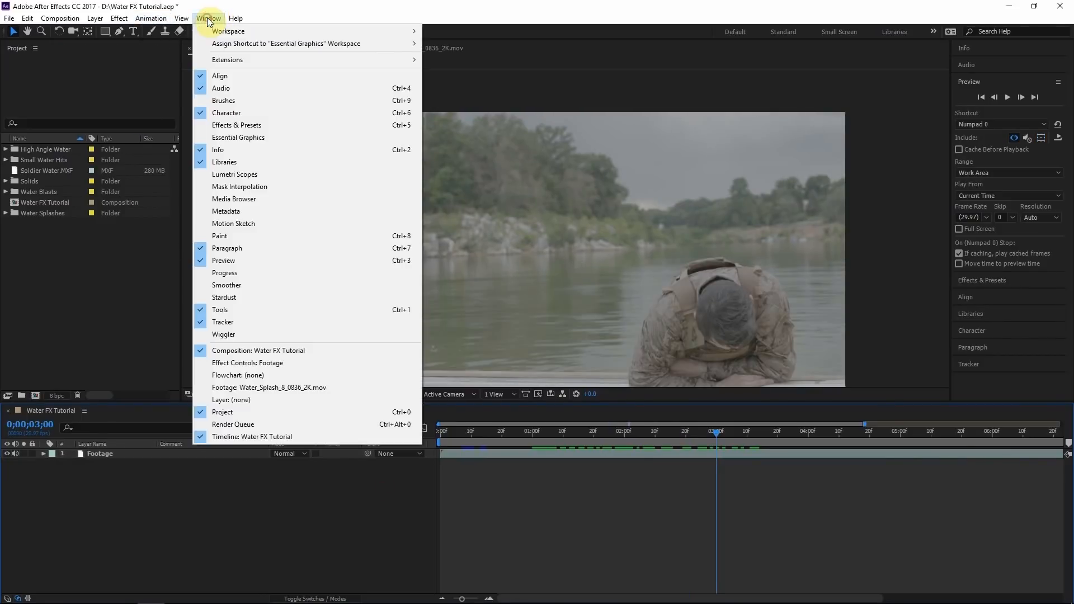
left_click(231, 327)
left_click(898, 453)
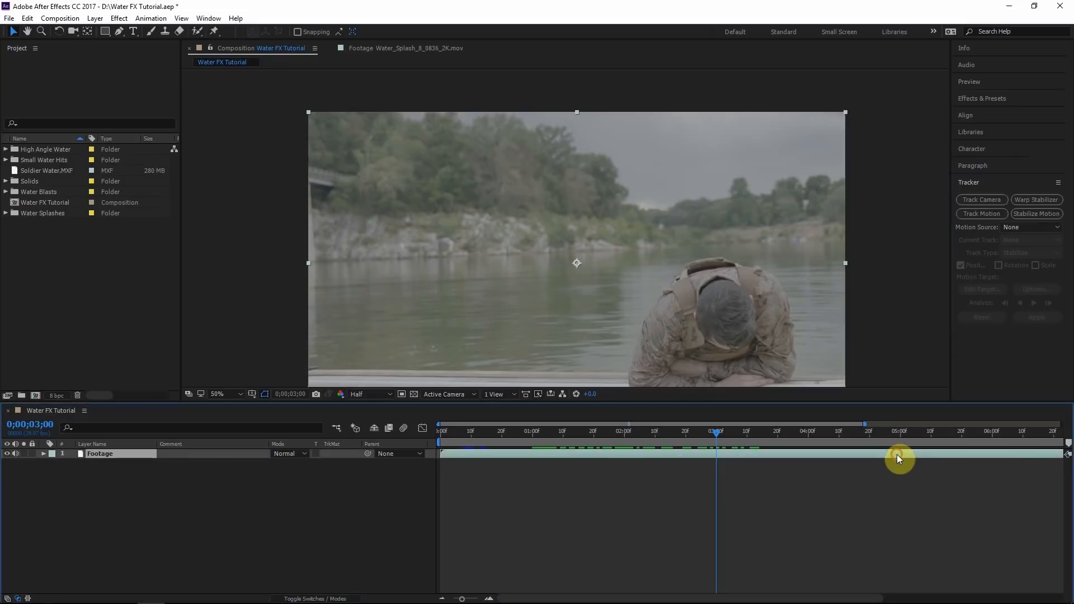
left_click(968, 199)
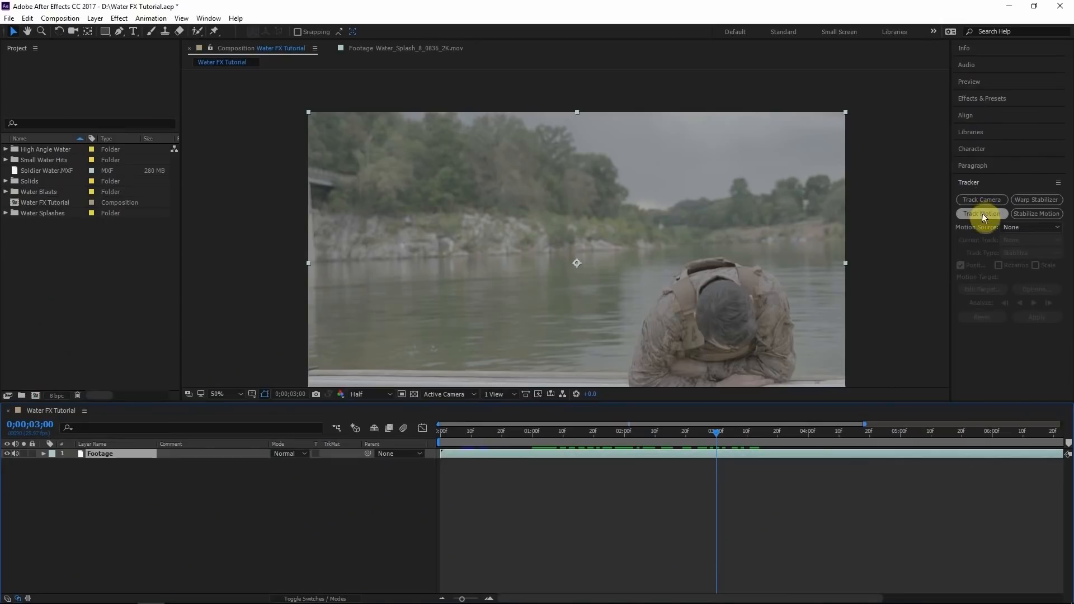
left_click(968, 214)
Step: Preview the composition from the first frame, checking how the Tracking null follows the rocky shoreline
left_click(995, 104)
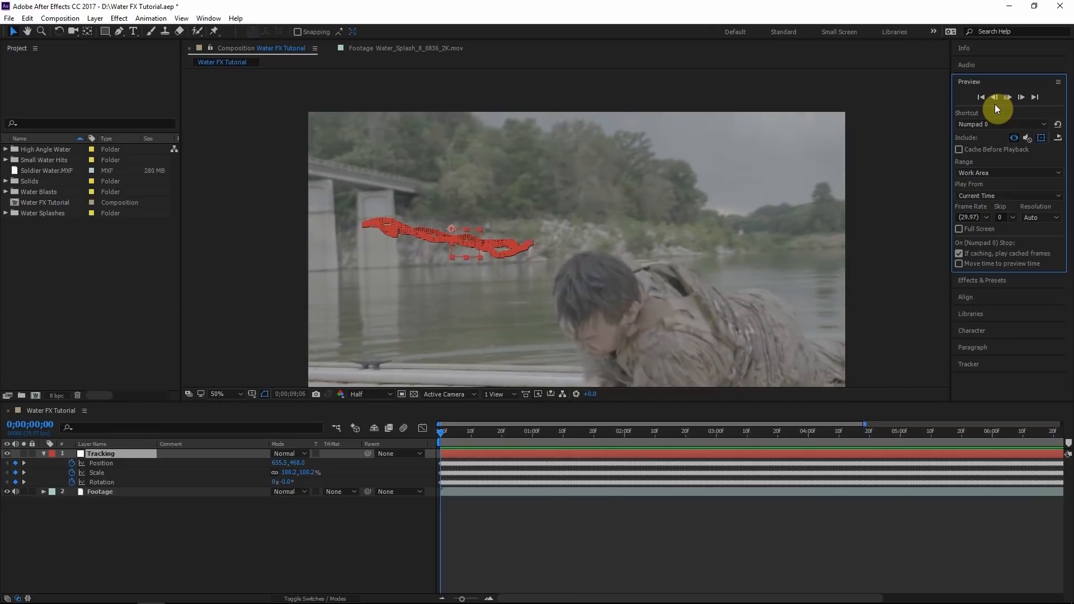
left_click(782, 314)
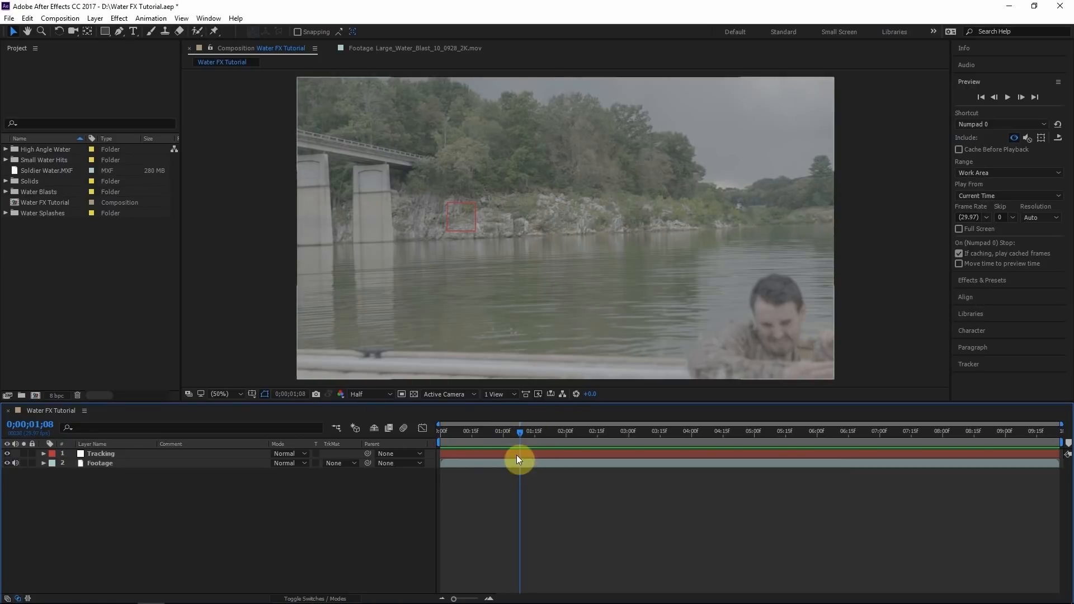
left_click(512, 441)
left_click_drag(487, 451, 431, 456)
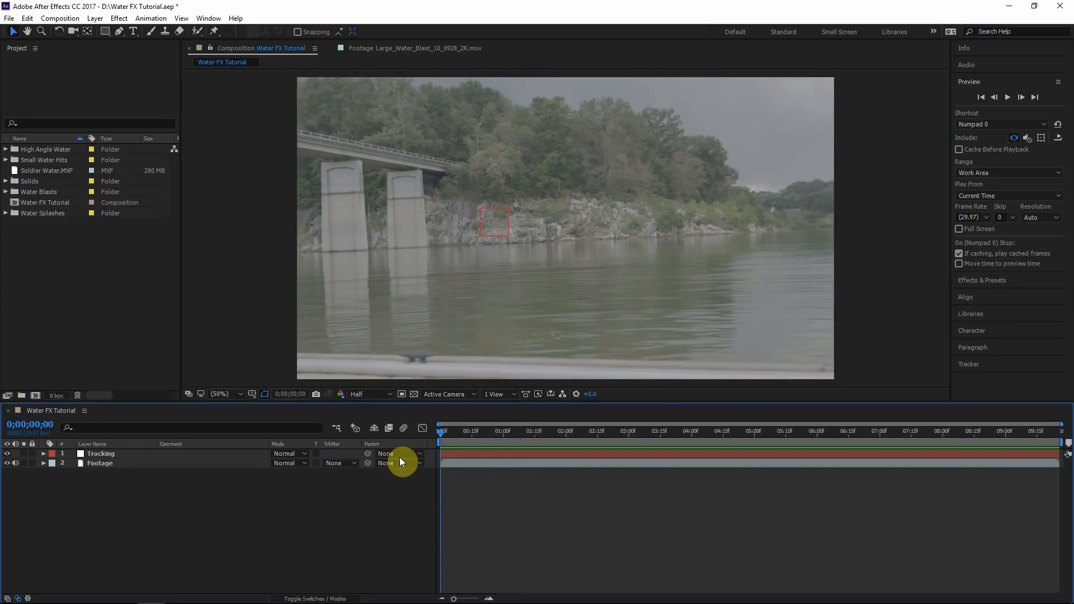
left_click(1007, 98)
left_click_drag(431, 441, 521, 423)
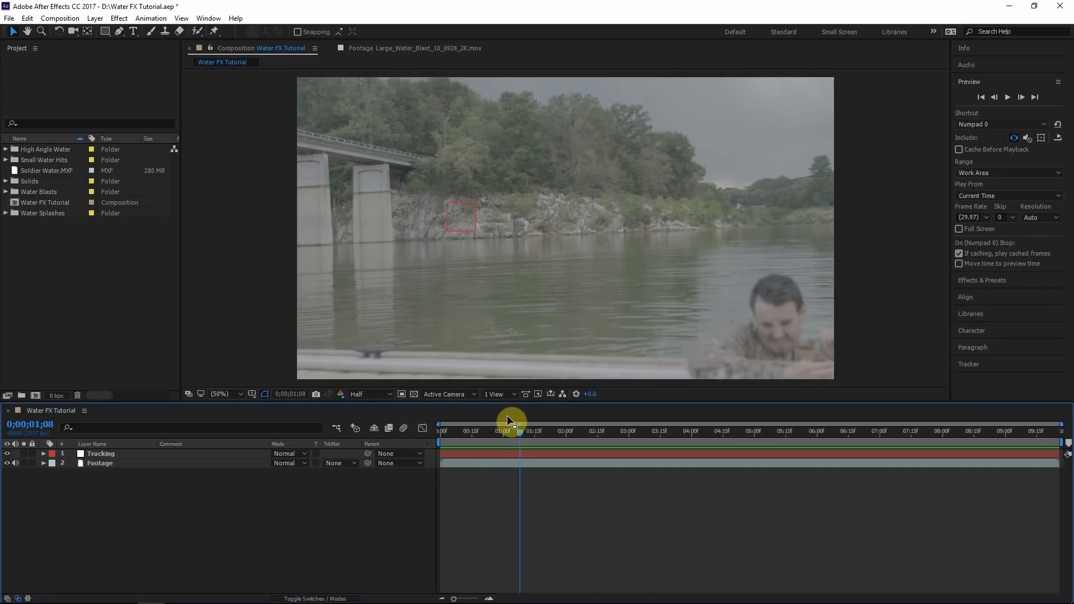
key("Home")
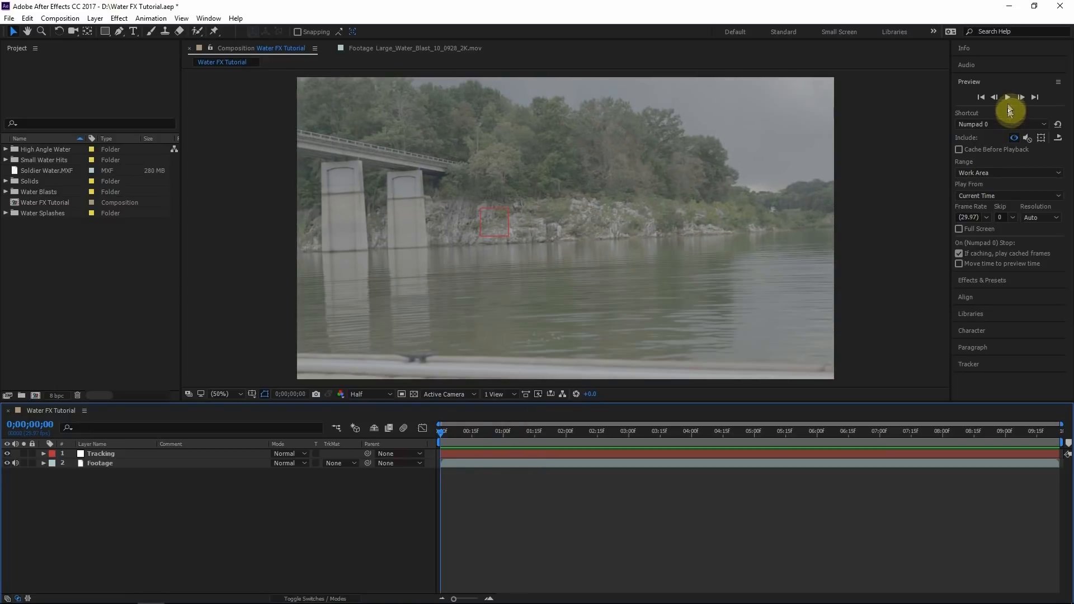
left_click(1008, 99)
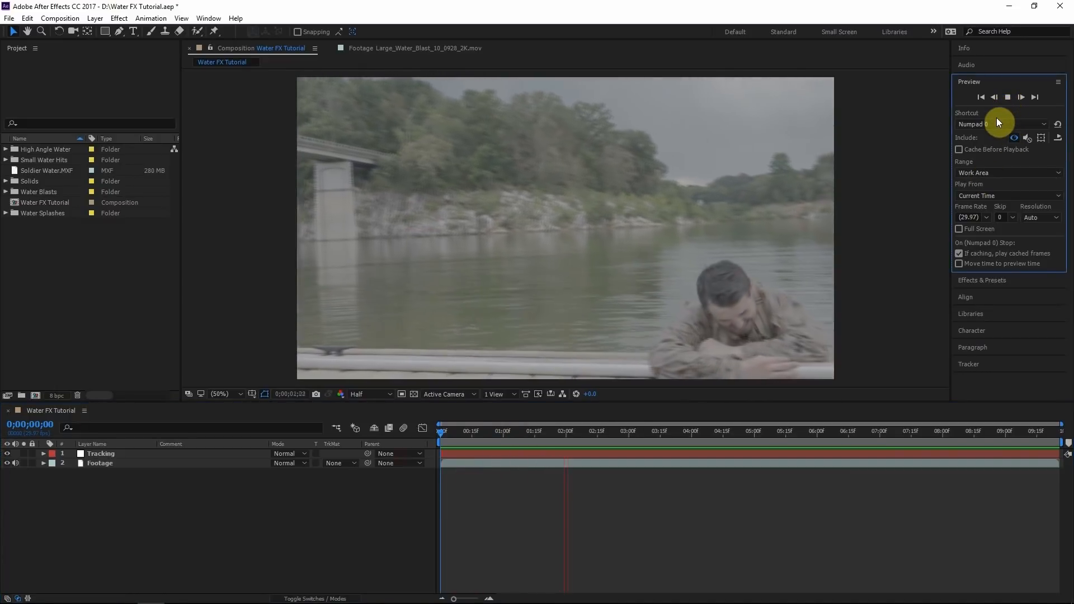
left_click(1008, 100)
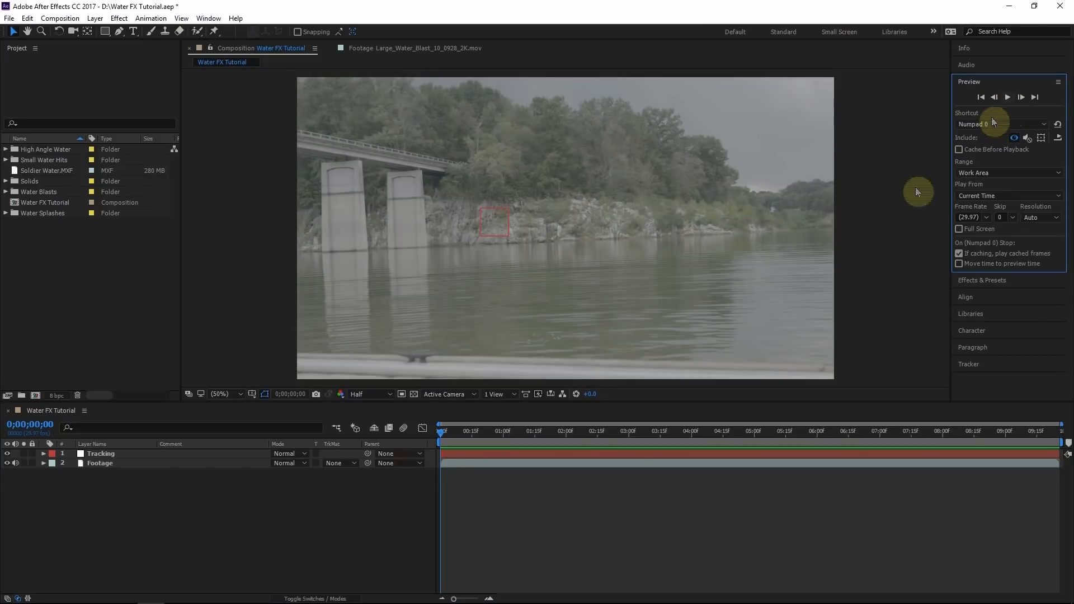
Step: Add numbered composition marker 1 at 0;00;01;27
left_click_drag(472, 442, 563, 434)
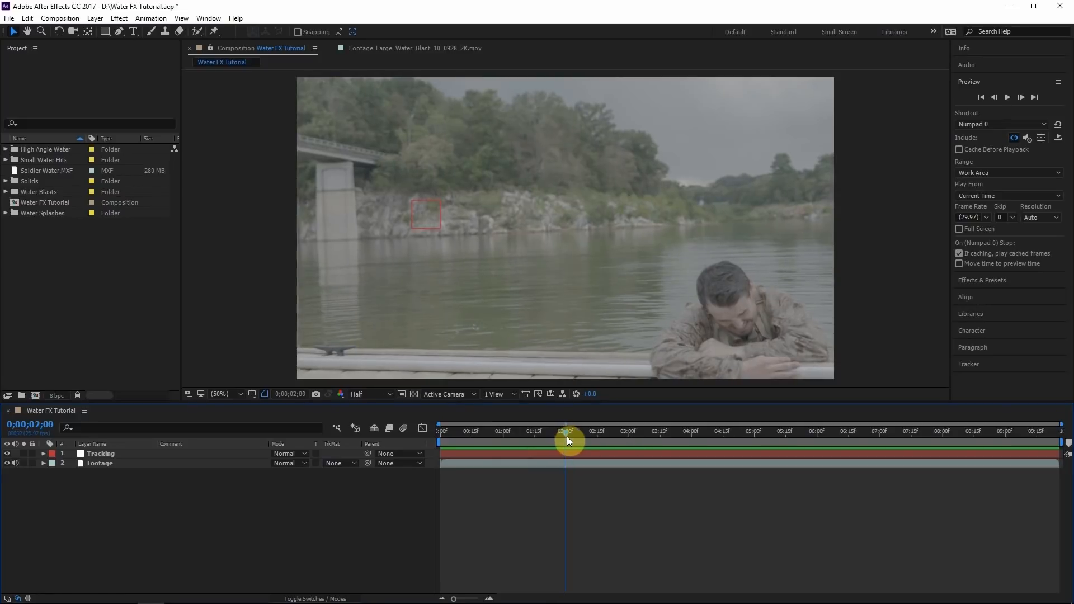
key("Page_Up")
key("Page_Up")
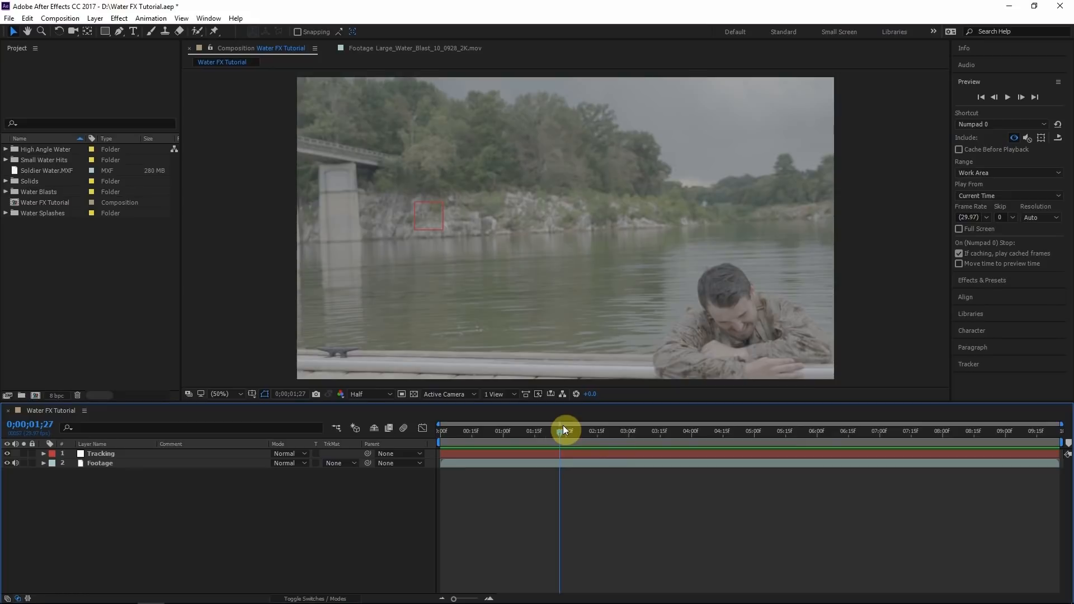
key("shift+1")
Step: Add numbered composition marker 2 at 0;00;02;12 and remove it from the time ruler
left_click_drag(1060, 425, 818, 427)
left_click_drag(663, 434, 690, 431)
key("shift+2")
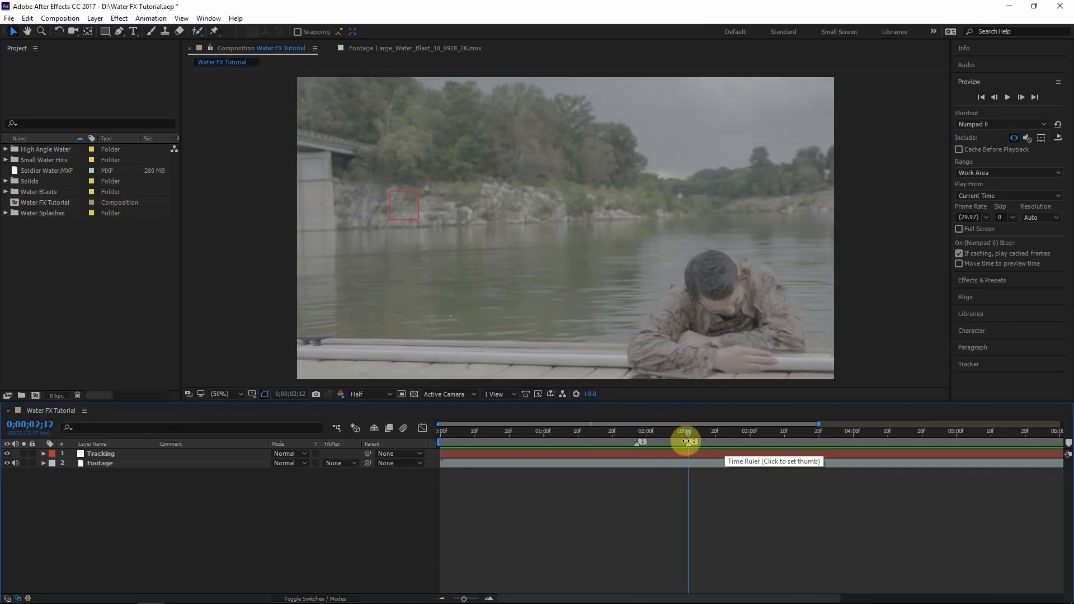
left_click_drag(692, 443, 1068, 443)
Step: Preview clips from the Water Blasts folder and place Large_Water_Blast_10_0928_2K.mov between the Tracking and Footage layers
mouse_move(532, 441)
left_mouse_down()
mouse_move(497, 441)
mouse_move(518, 445)
left_mouse_up()
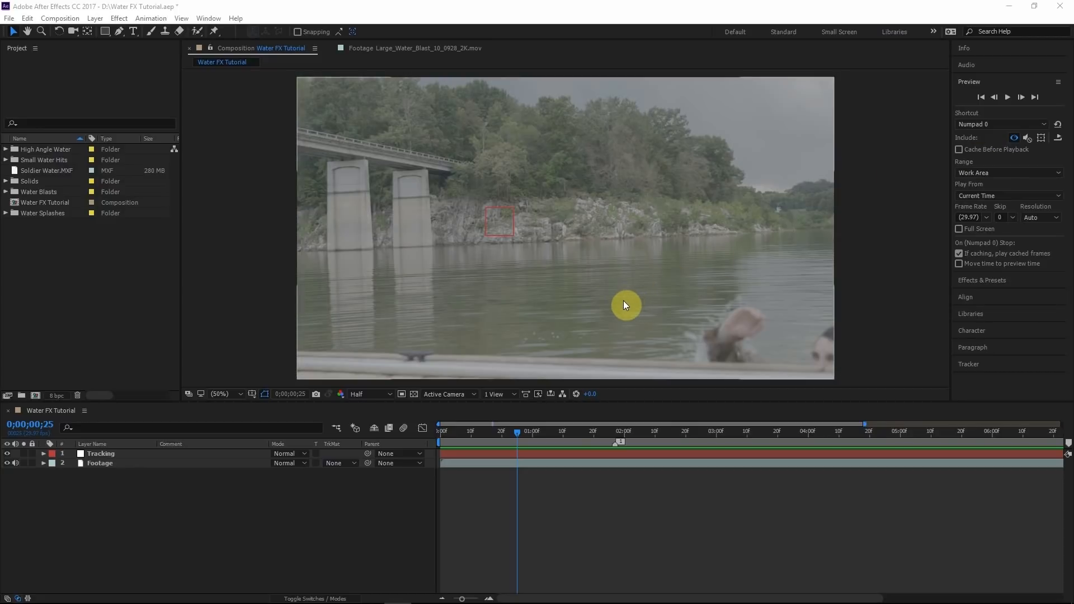
left_click_drag(545, 431, 594, 431)
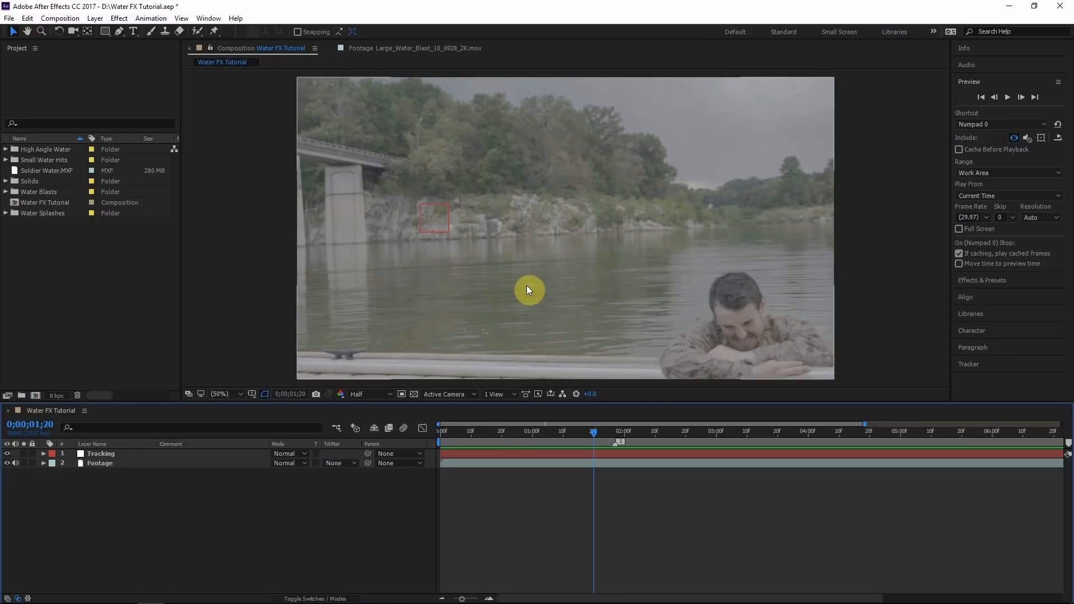
left_click(6, 192)
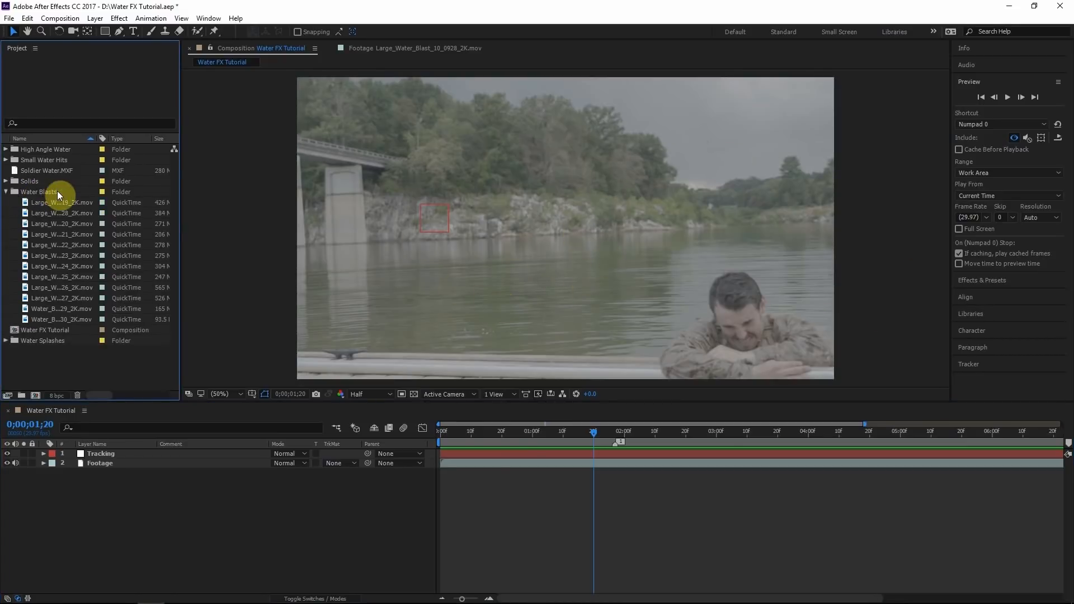
double_click(53, 221)
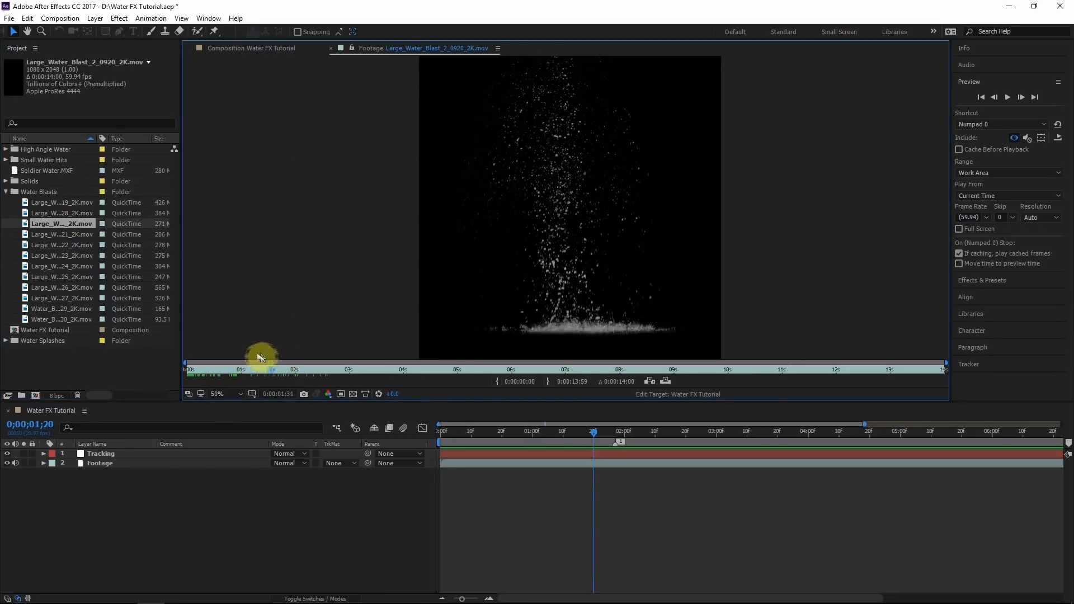
double_click(64, 213)
left_click_drag(187, 366, 255, 369)
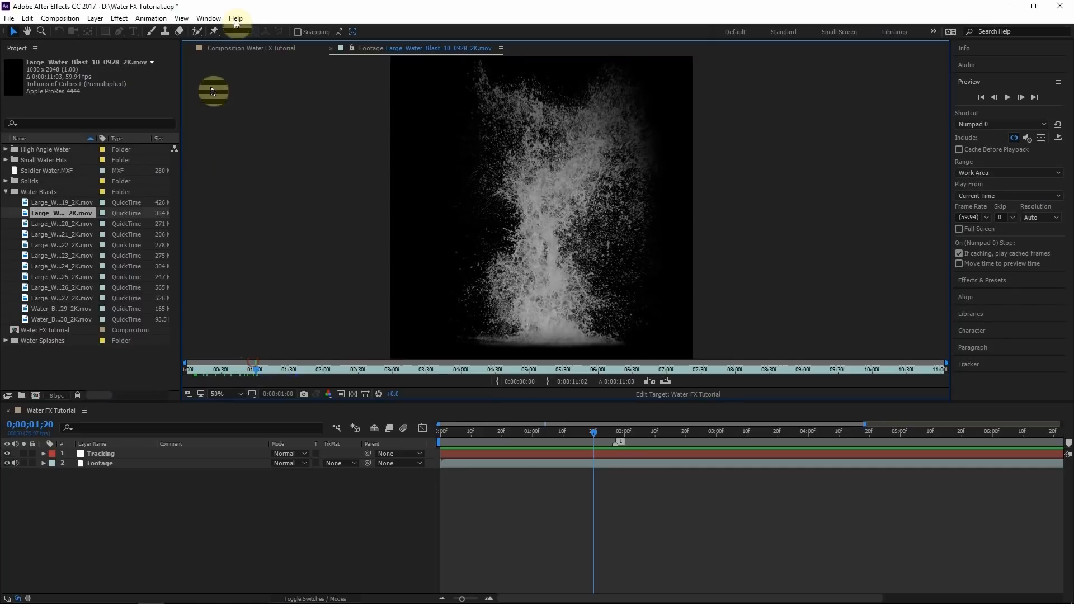
left_click(246, 49)
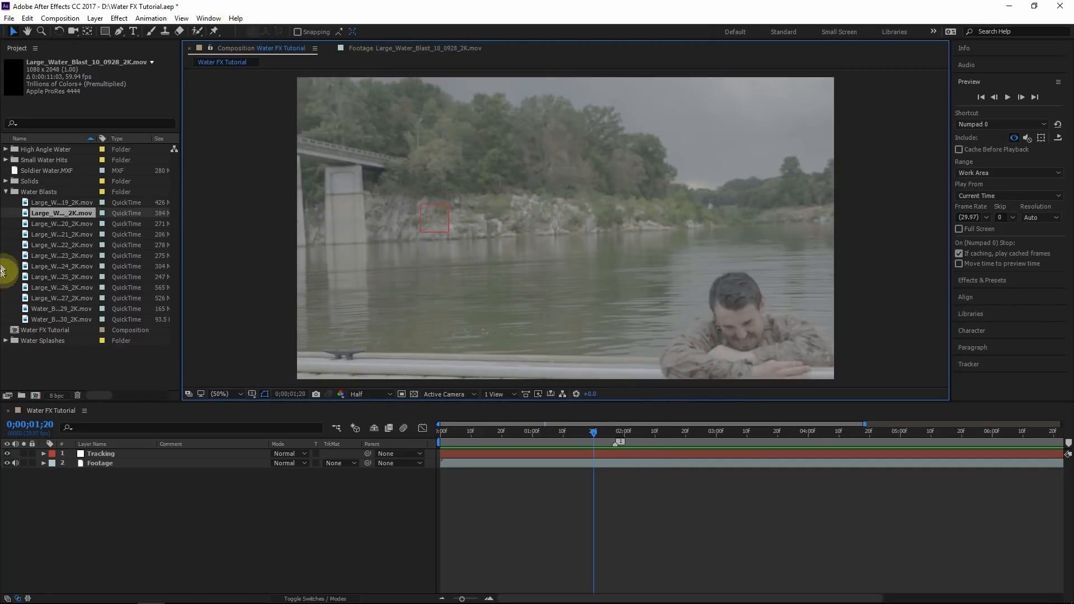
left_click_drag(43, 213, 116, 455)
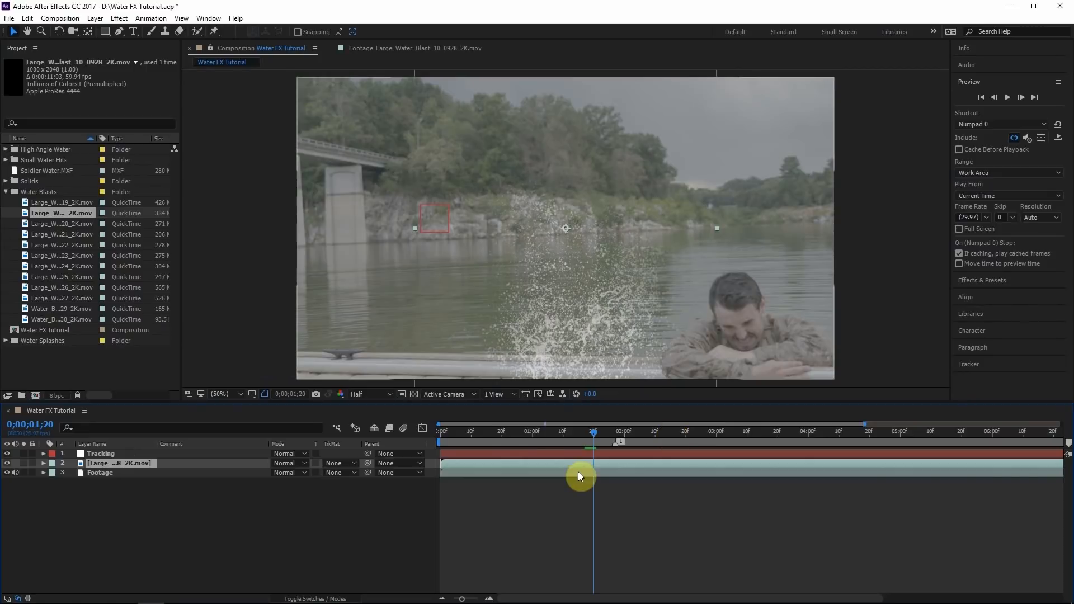
Step: Start the water blast layer at 0;00;01;23 and move it down onto the river surface
key("bracketleft")
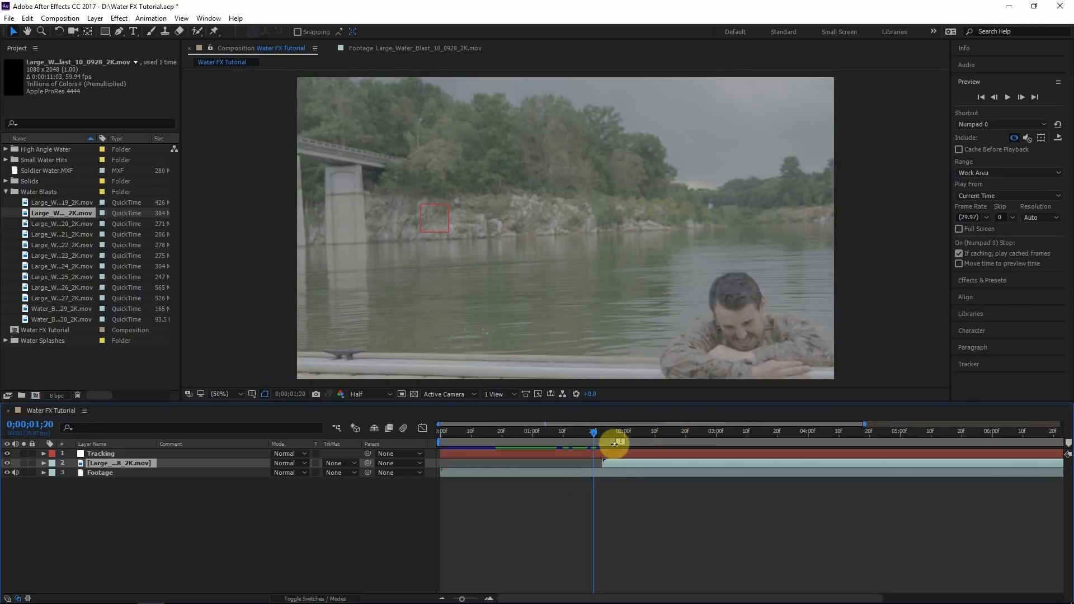
key("i")
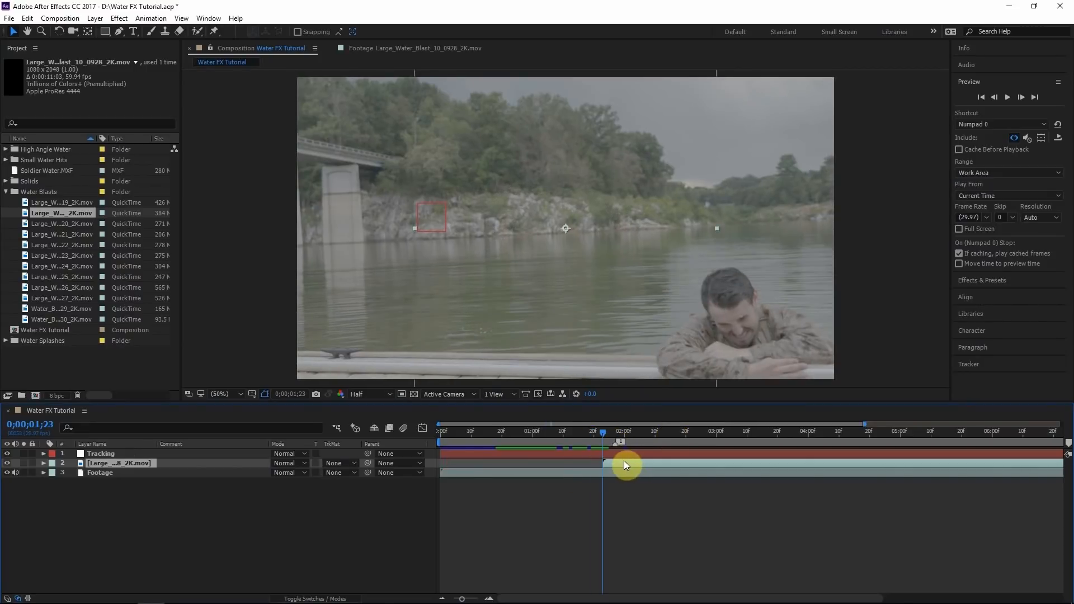
left_click_drag(608, 260, 622, 286)
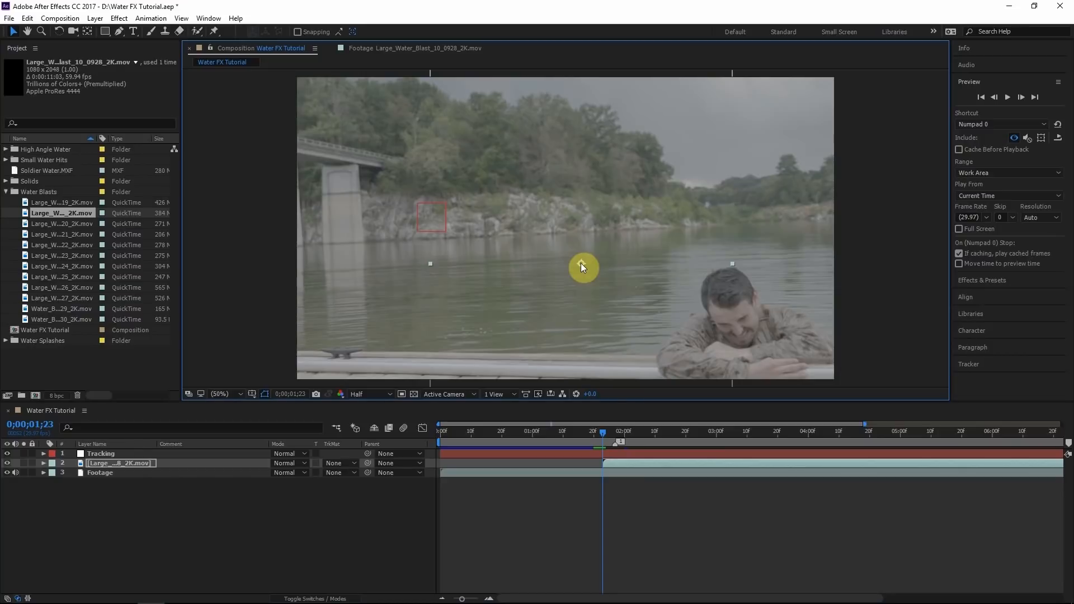
Step: Set the water blast layer's anchor point to 578, 1936, at the base of the splash
left_click(622, 435)
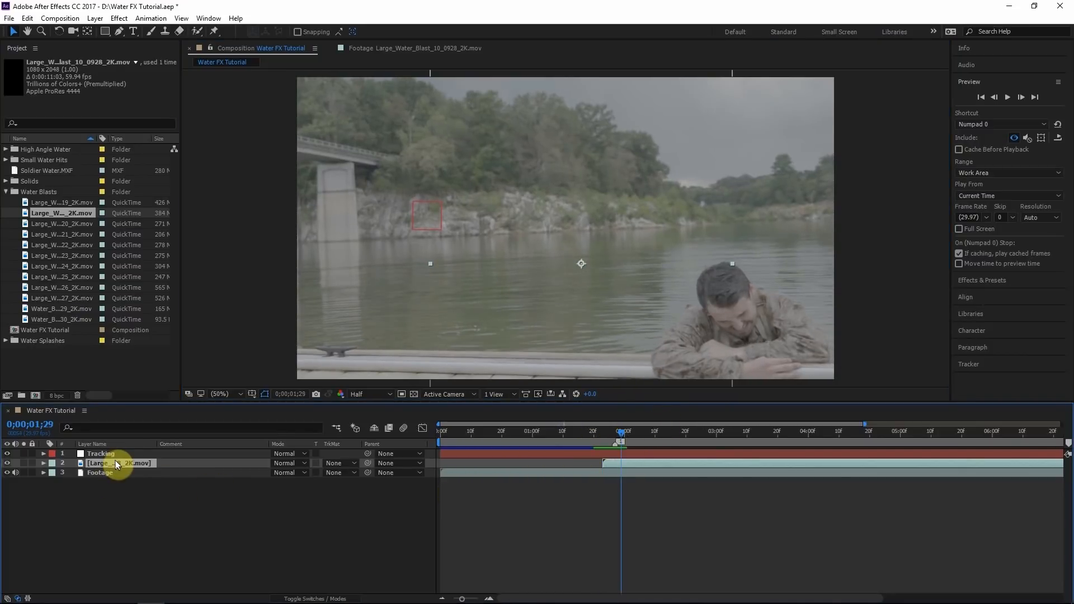
key("a")
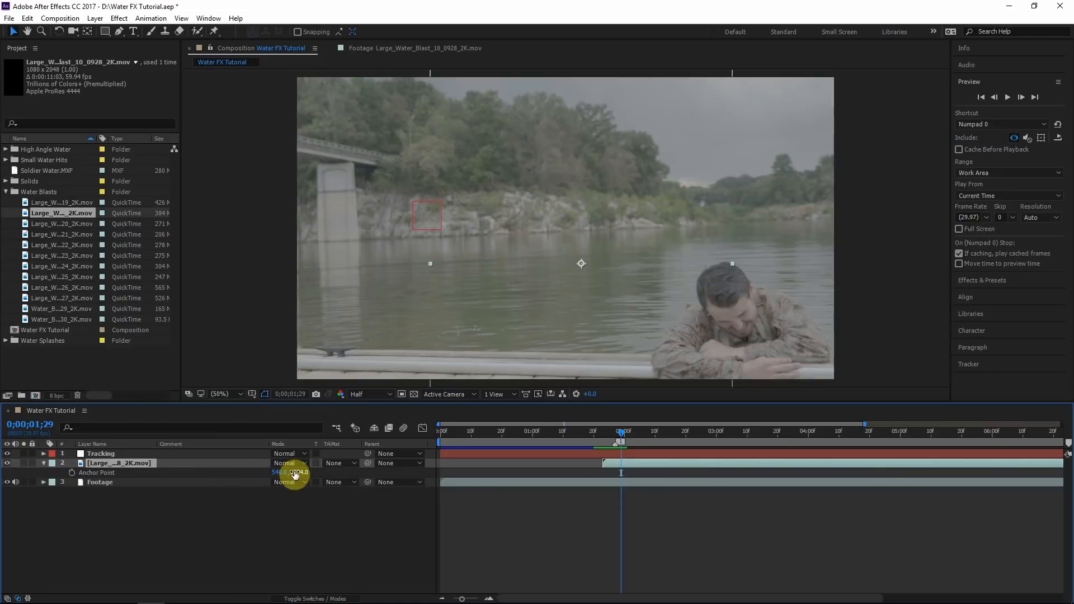
left_click_drag(299, 472, 876, 403)
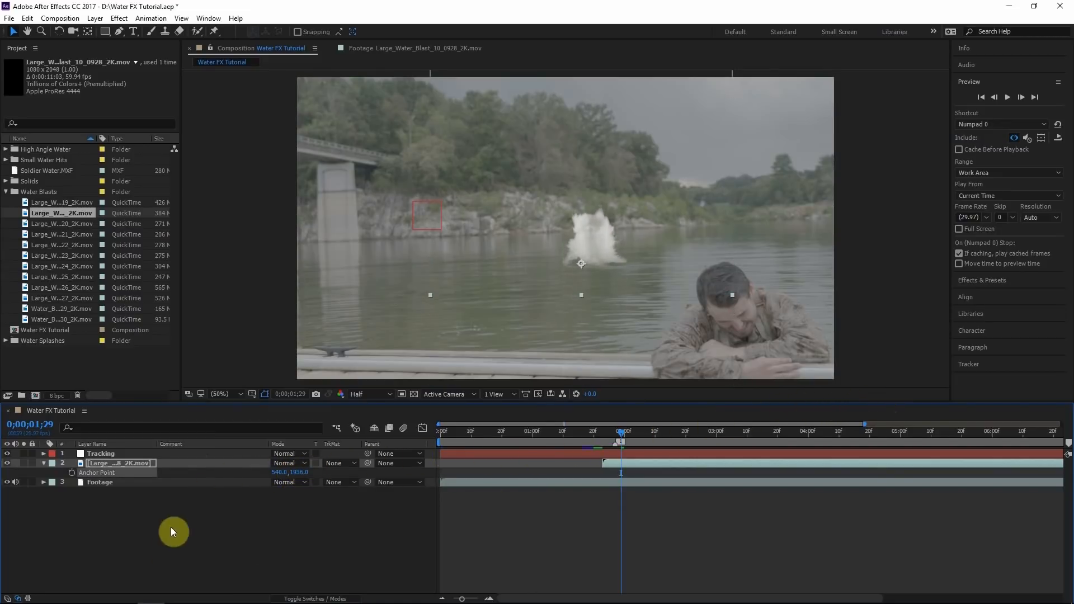
left_click_drag(285, 481, 297, 463)
Step: Parent the water blast layer to the Tracking layer at 0;00;01;28 and step back through the preceding frames
mouse_move(621, 431)
left_mouse_down()
mouse_move(643, 427)
mouse_move(619, 444)
left_mouse_up()
left_click(141, 478)
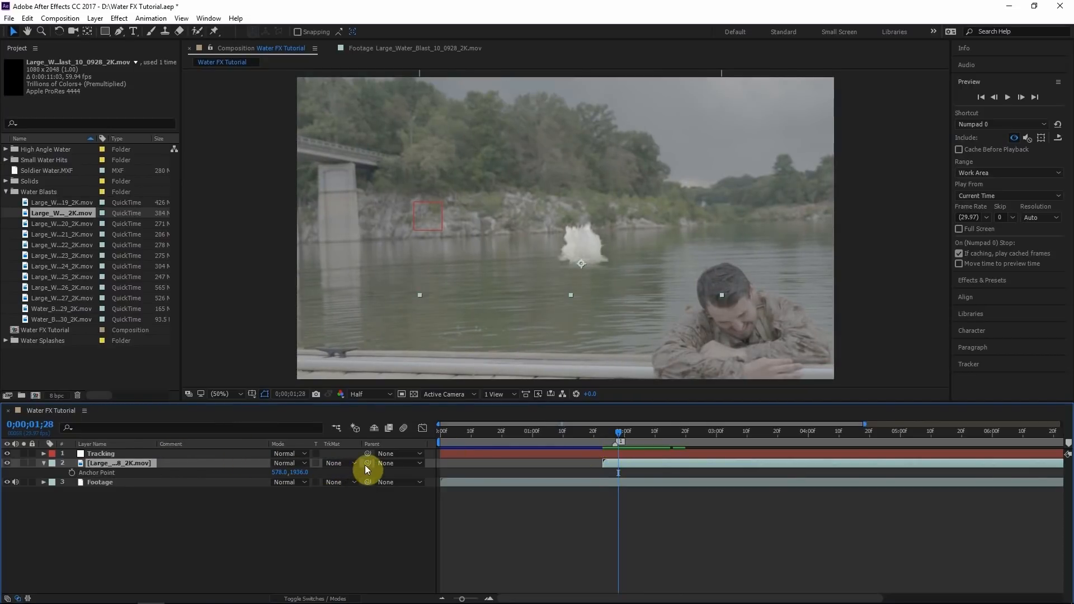
left_click_drag(368, 463, 100, 452)
key("Page_Up")
key("Page_Up")
key("Page_Up")
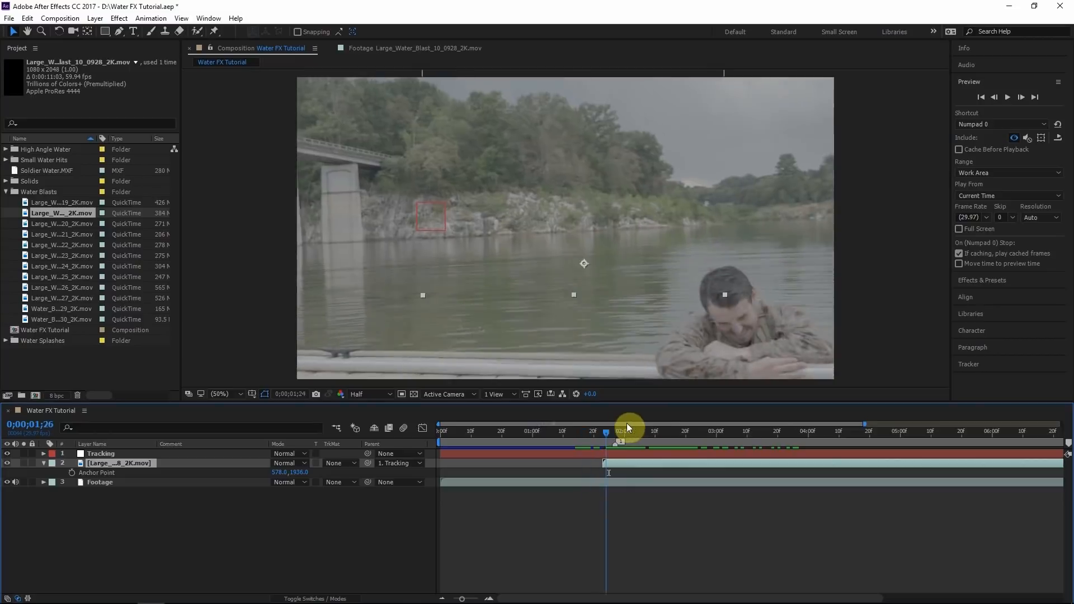
Step: Try the water blast over the soldier and in open water at 0;00;02;11 and 0;00;02;18, leaving it on the water beside him
left_click(658, 431)
left_click_drag(592, 190, 723, 190)
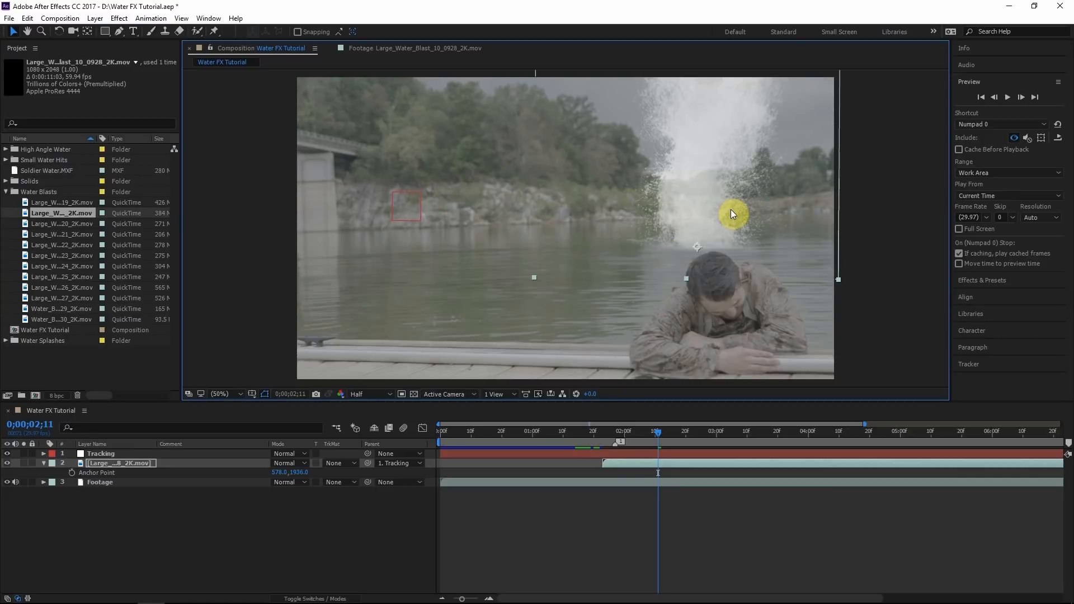
left_click_drag(731, 209, 580, 221)
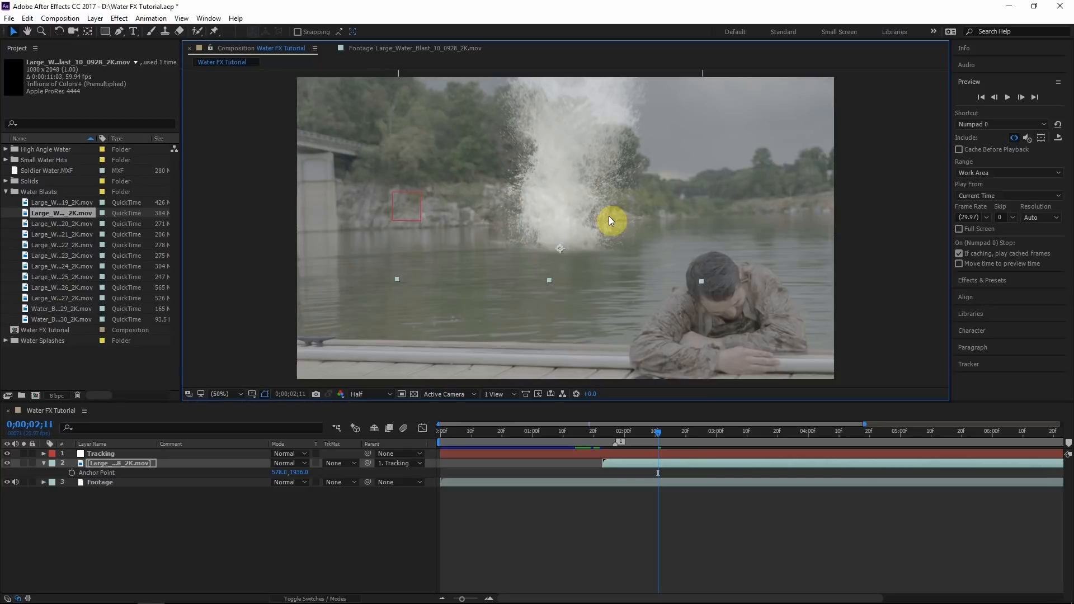
mouse_move(609, 217)
left_mouse_down()
mouse_move(706, 257)
mouse_move(719, 249)
mouse_move(713, 276)
mouse_move(615, 229)
left_mouse_up()
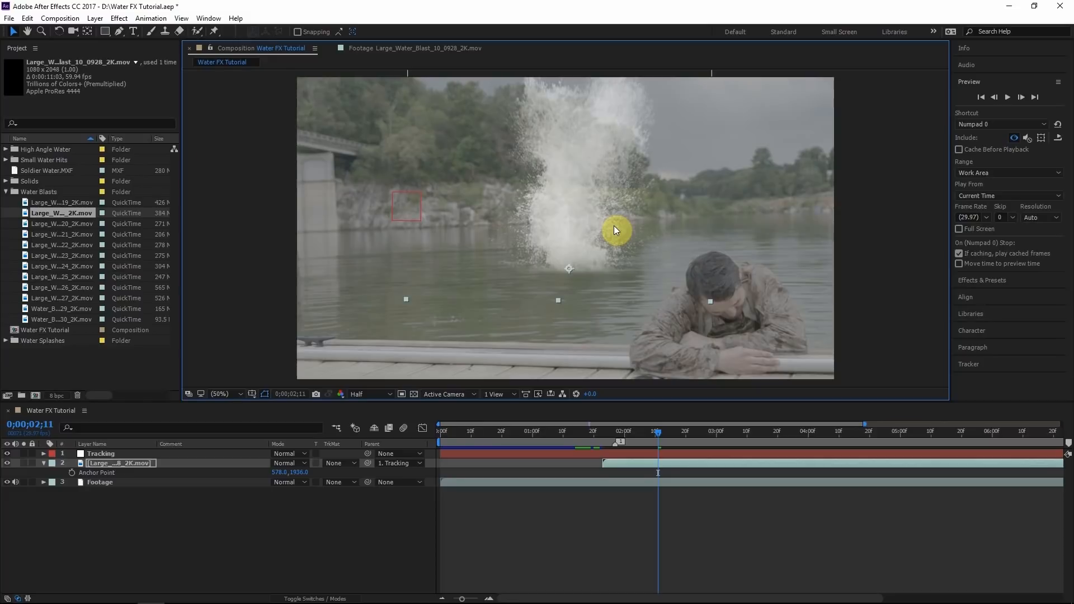
mouse_move(614, 226)
left_mouse_down()
mouse_move(633, 226)
mouse_move(607, 220)
left_mouse_up()
key("space")
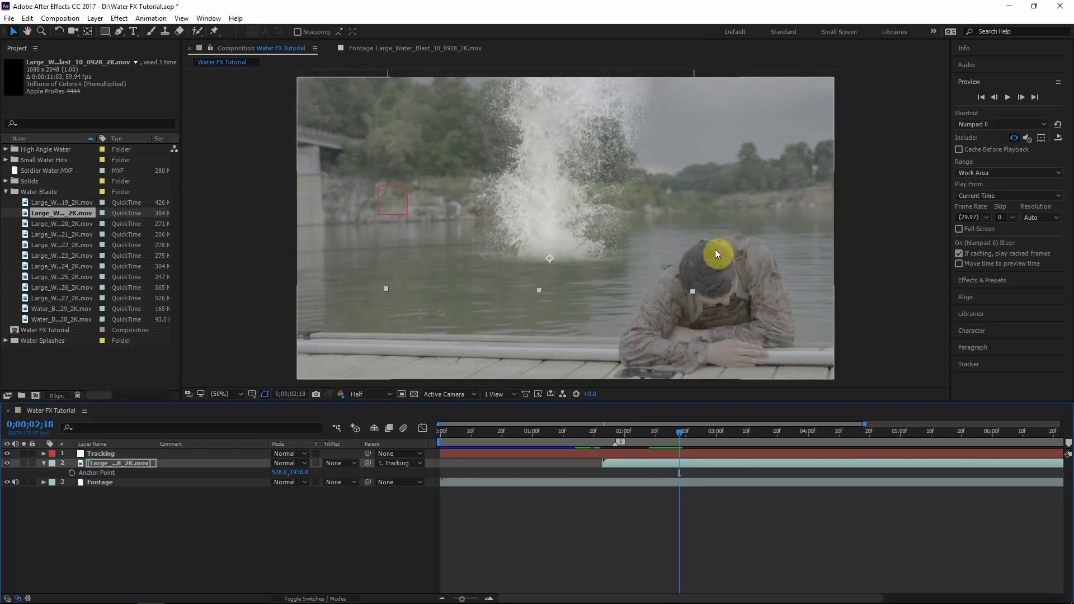
left_click_drag(631, 233, 693, 261)
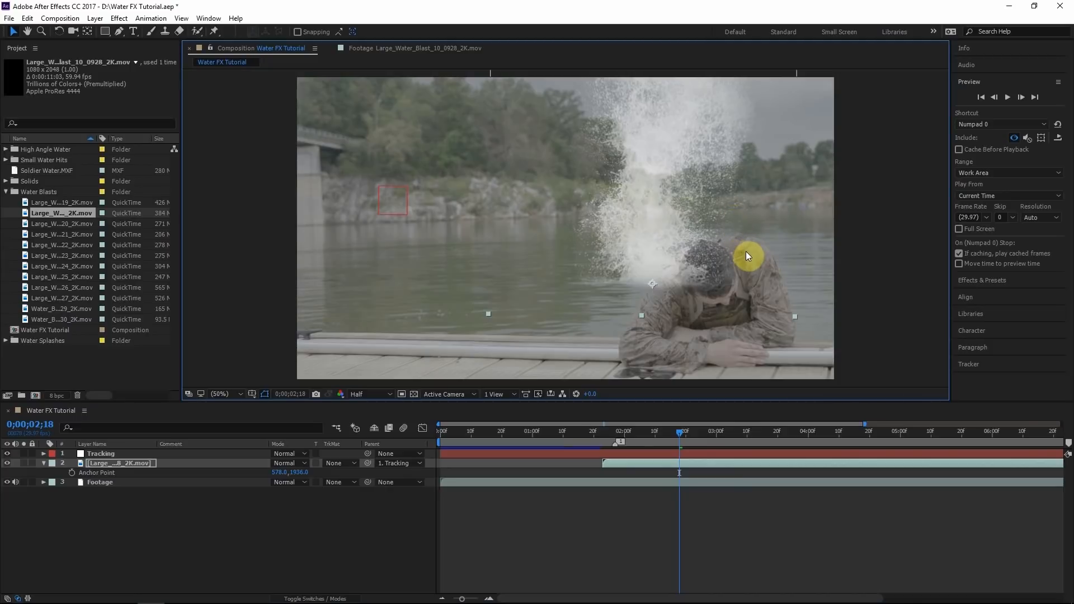
left_click_drag(731, 246, 579, 188)
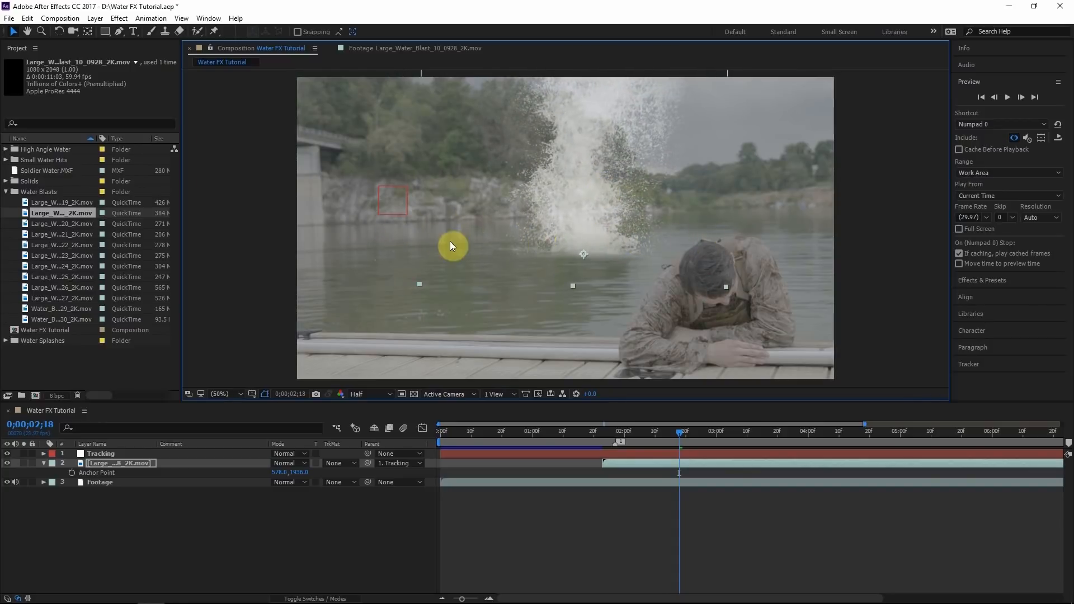
Step: Shift the water blast layer slightly away from the soldier and rotate it to about -2.6°
left_click_drag(583, 225, 567, 223)
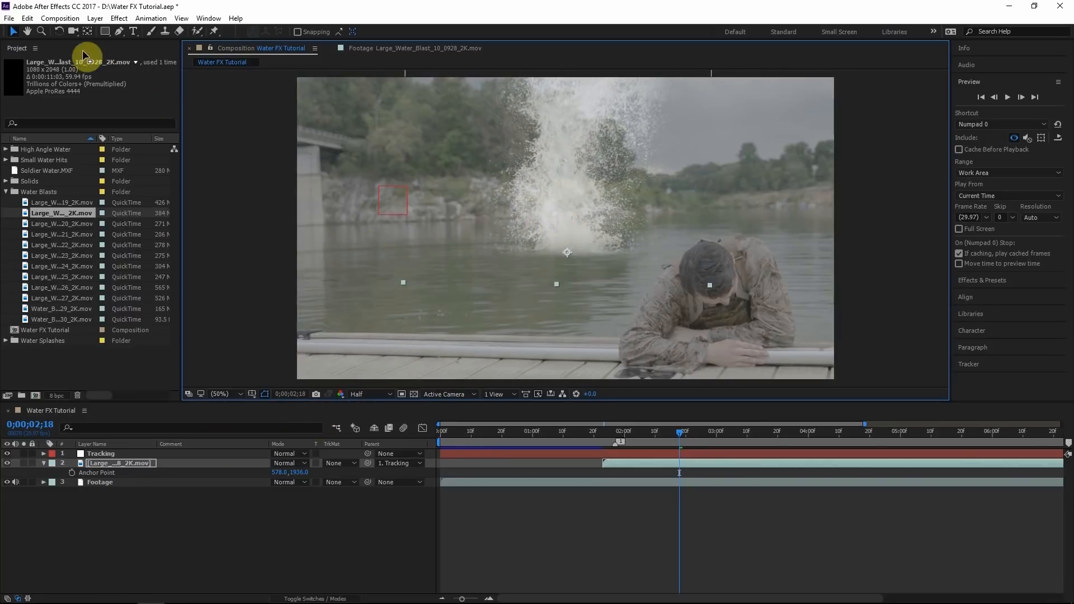
left_click(60, 31)
key("w")
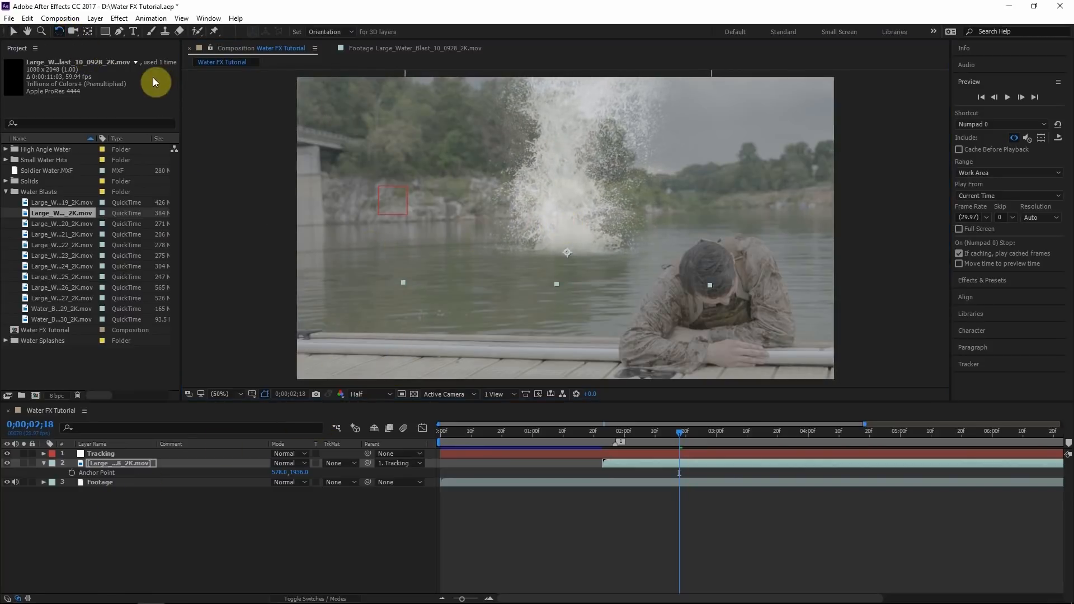
left_click(151, 465)
key("r")
left_click_drag(500, 296, 598, 115)
left_click_drag(286, 475, 283, 469)
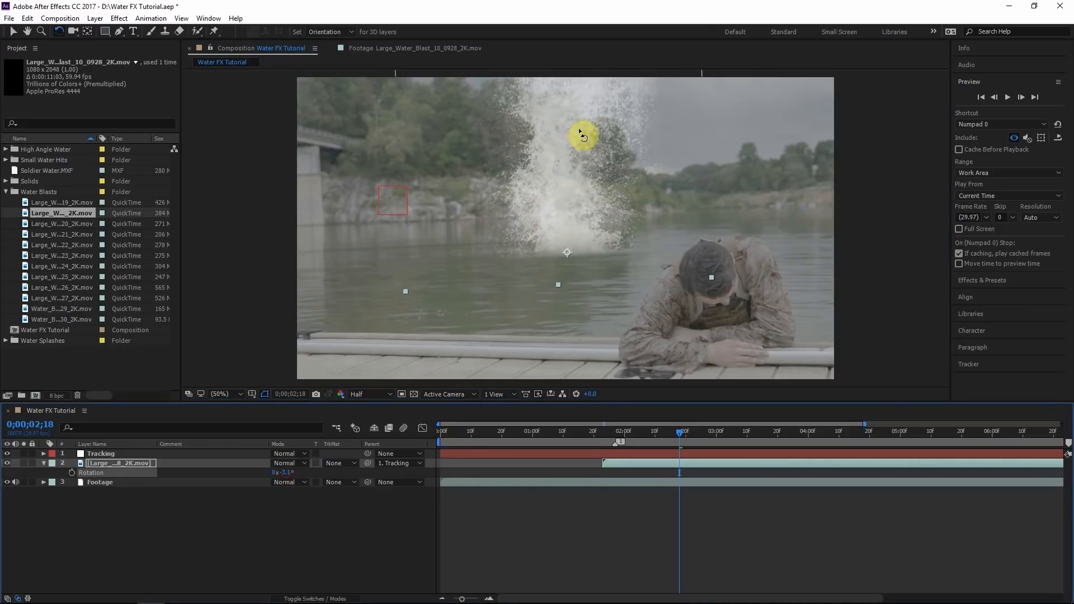
left_click(59, 32)
left_click_drag(585, 124, 568, 156)
Step: Try scaling the water blast layer up to 109.8% in the frames around 0;00;01;29
left_click(621, 439)
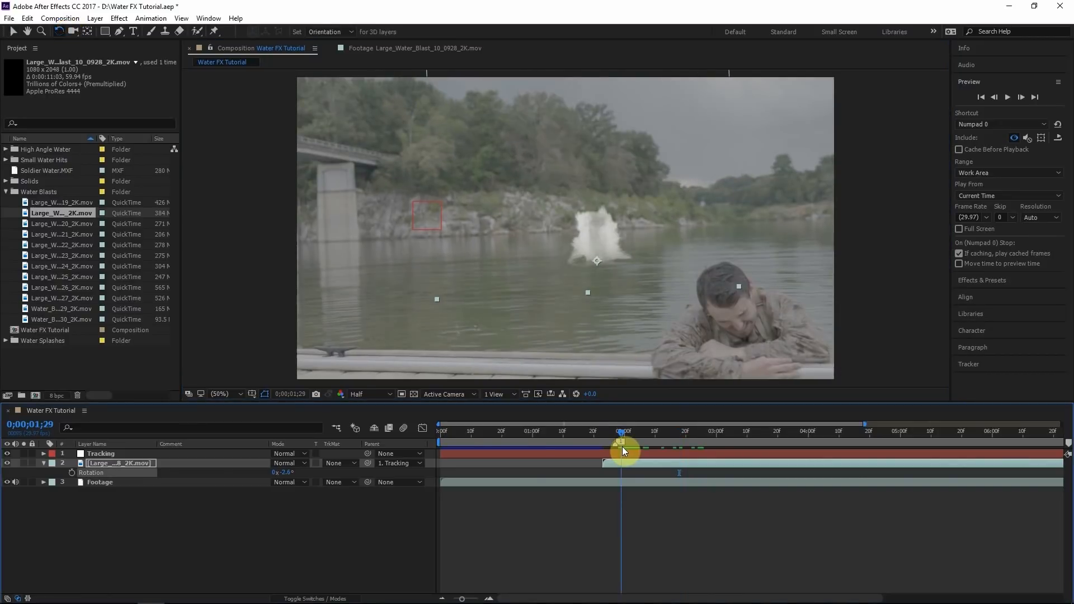
left_click(96, 473)
key("a")
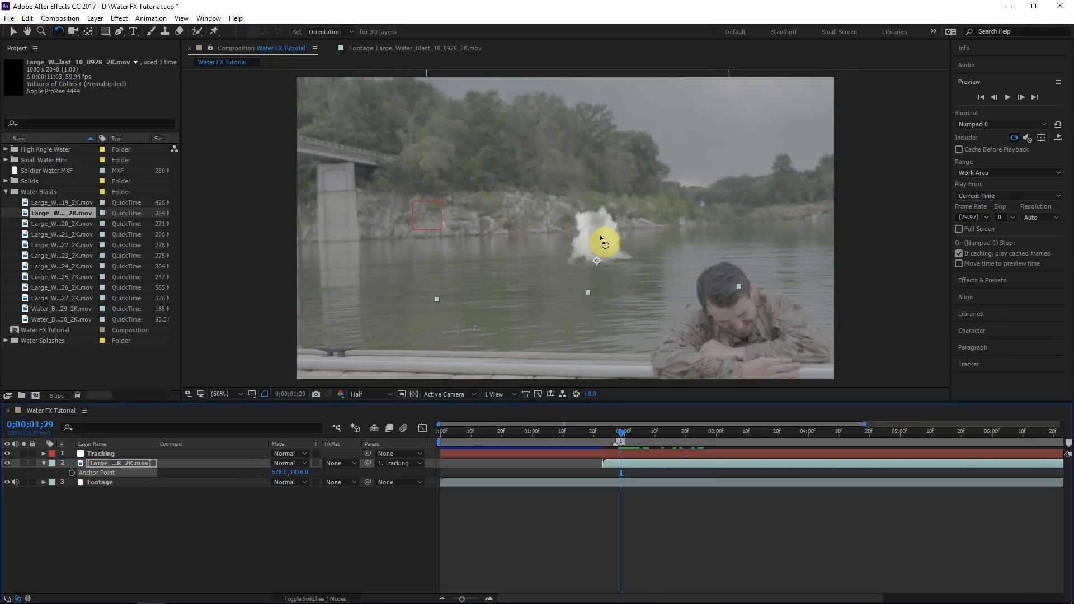
key("s")
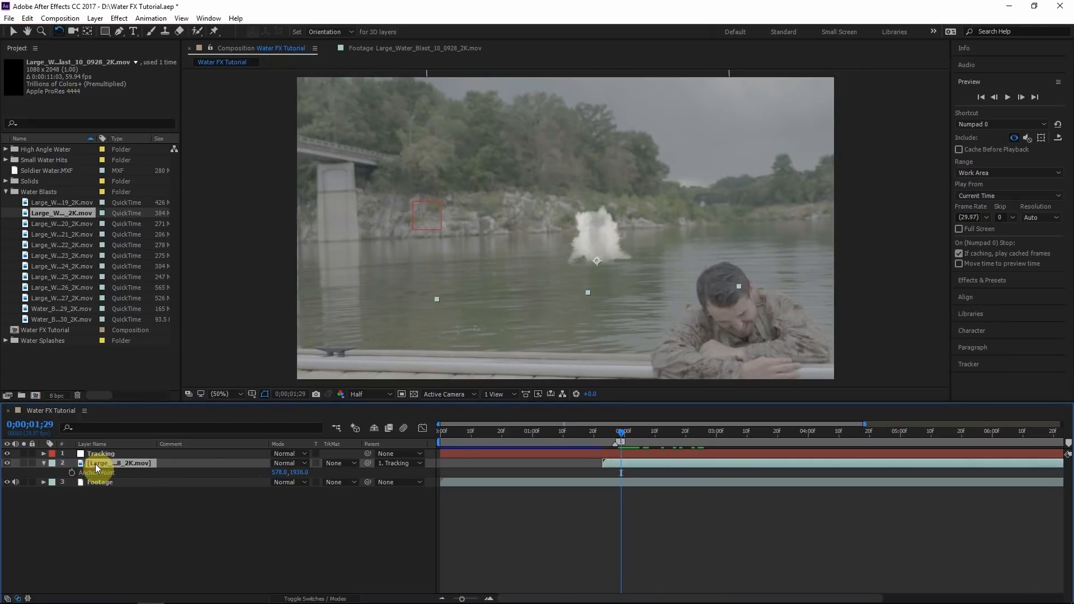
mouse_move(291, 475)
left_mouse_down()
mouse_move(377, 451)
mouse_move(292, 468)
left_mouse_up()
key("Page_Down")
key("Page_Down")
Step: Scale the water blast layer down to 94.8% and scrub through the following frames to check its size
left_click(149, 474)
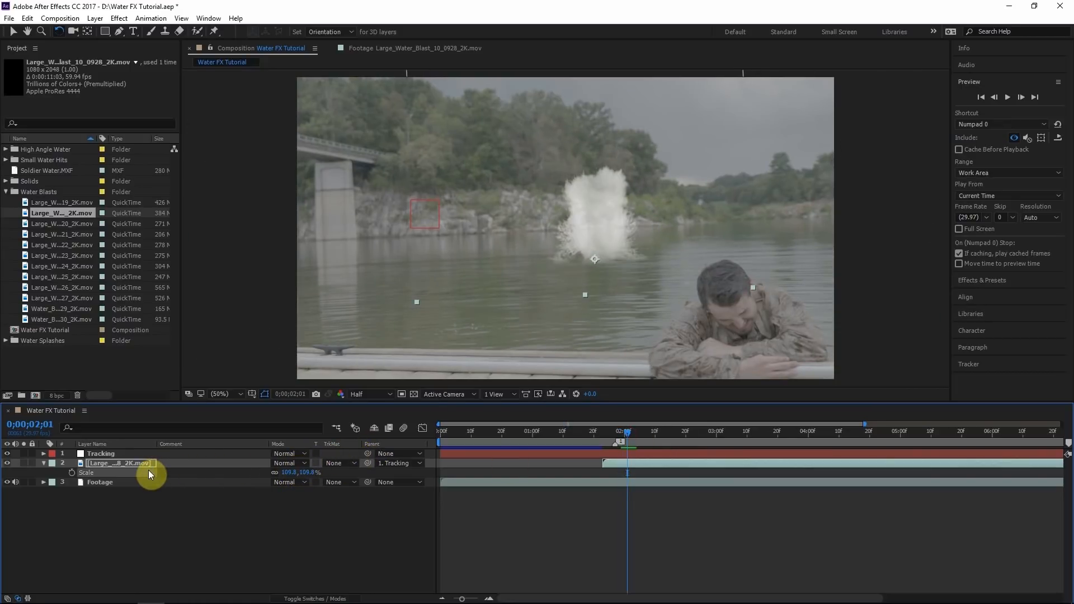
key("a")
left_click(116, 473)
key("s")
key("shift+Page_Down")
left_click_drag(279, 473, 281, 472)
left_click(382, 498)
left_click_drag(615, 432, 849, 405)
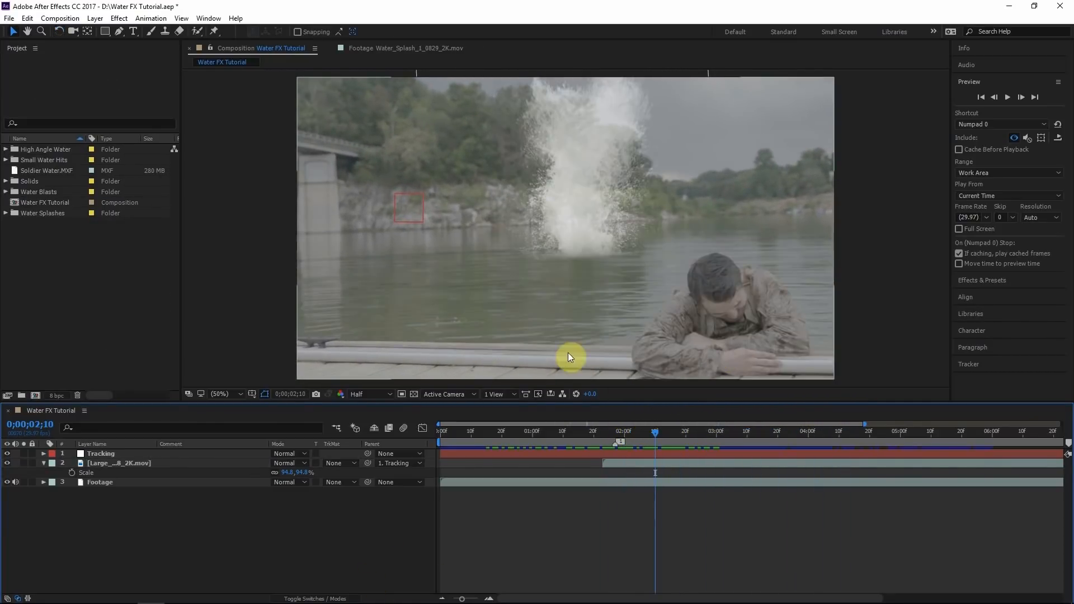
Step: Set marker 2 at 0;00;00;16 in the composition and inspect the Water_Splash_1_0829_2K.mov clip from the Water Splashes folder
left_click_drag(598, 444, 526, 444)
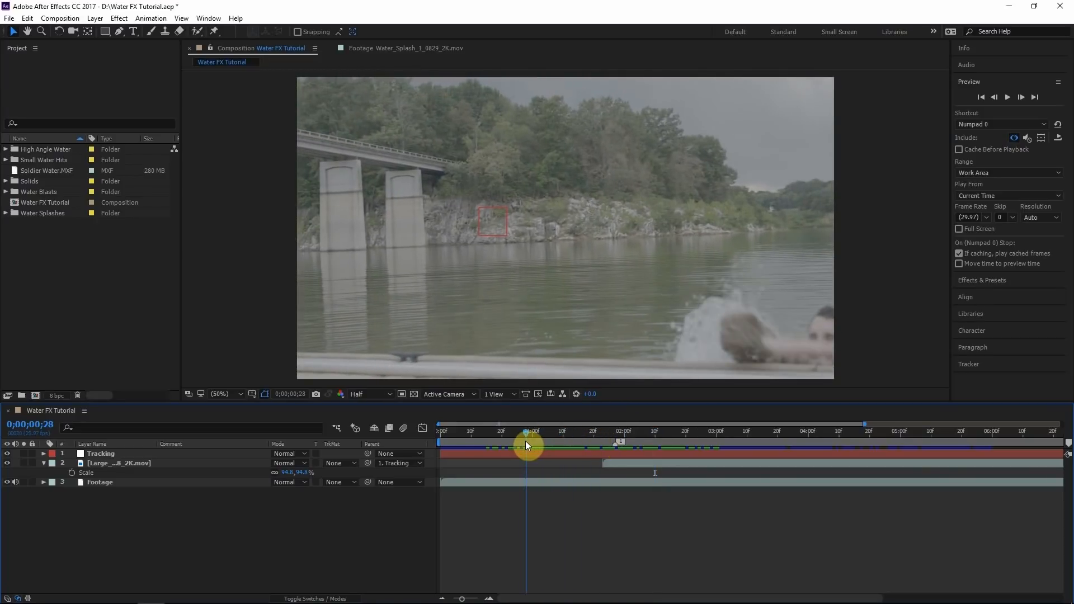
left_click_drag(526, 442, 491, 429)
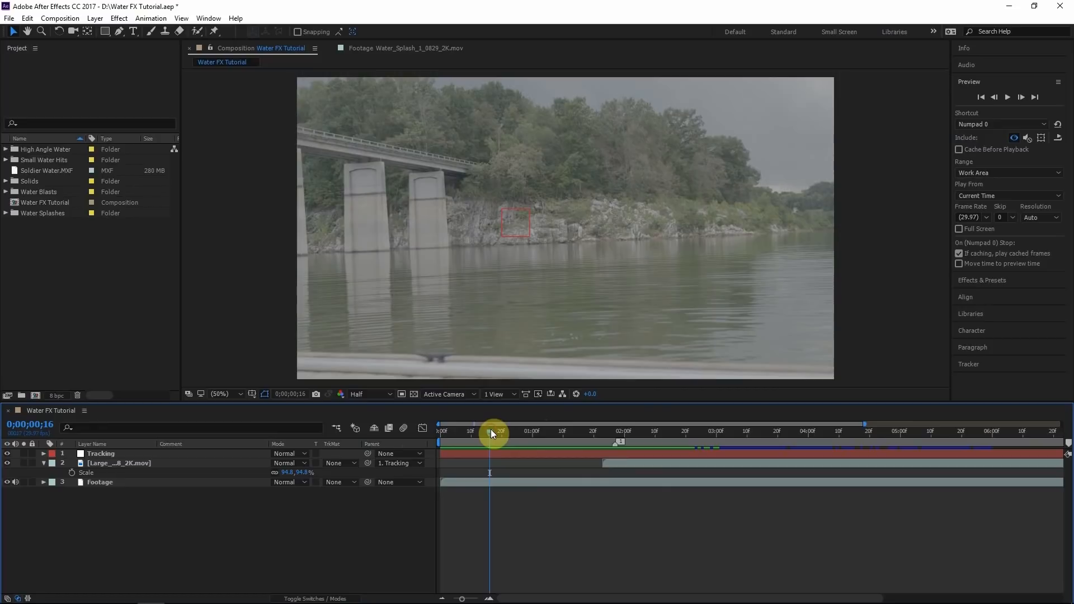
left_click(6, 214)
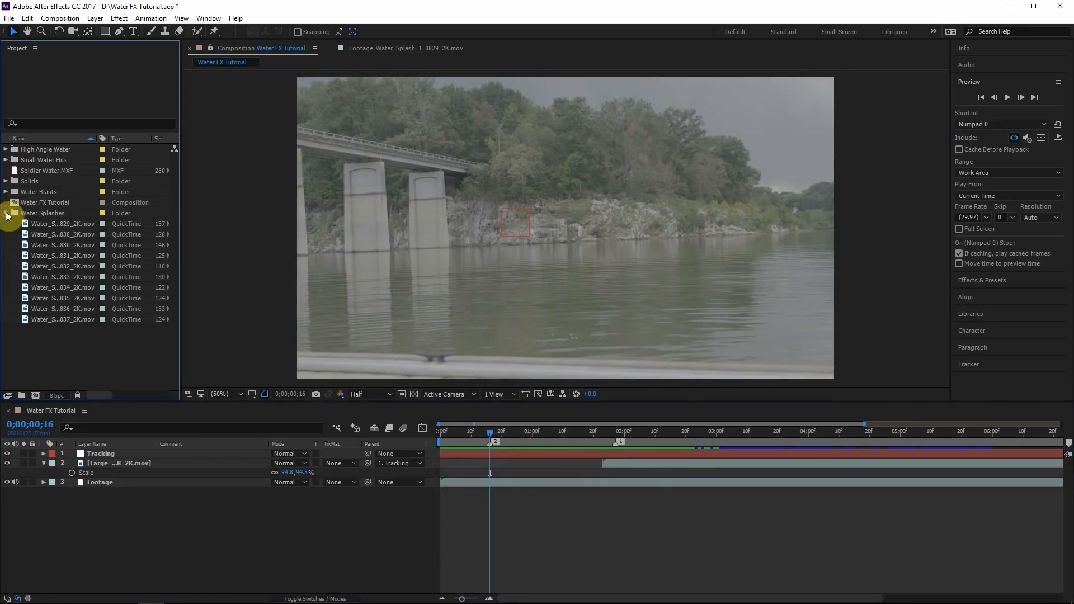
double_click(56, 223)
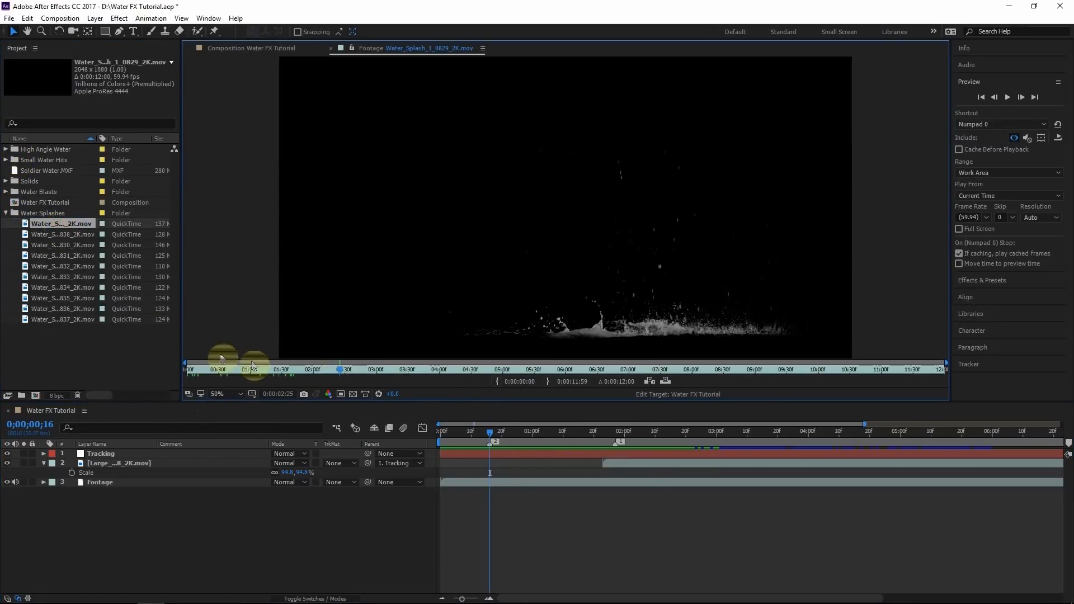
left_click_drag(193, 368, 300, 338)
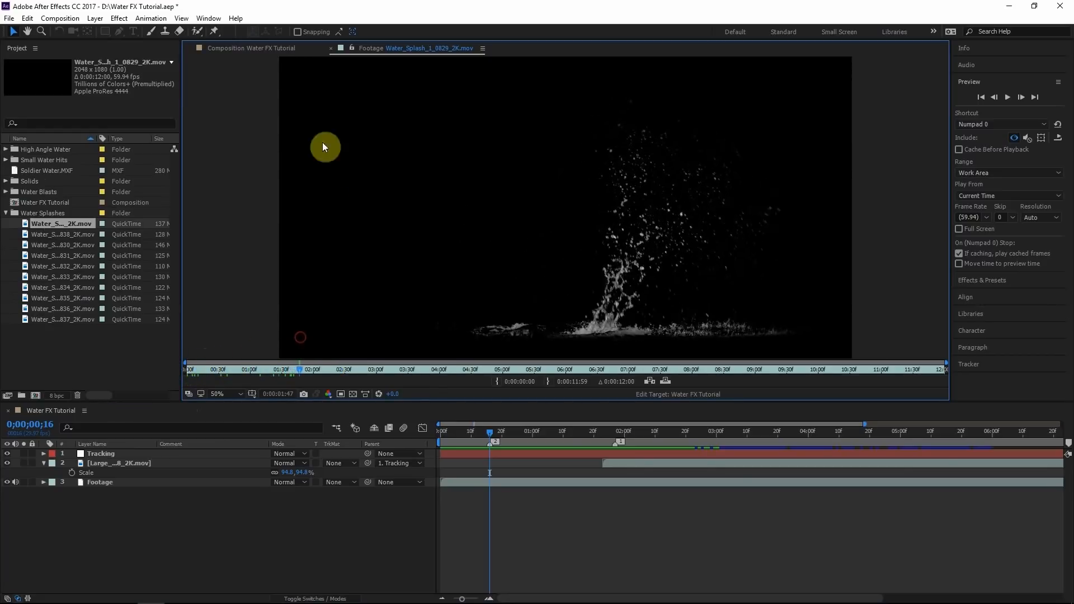
Step: Add Water_Splash_1_0829_2K.mov below the Tracking layer, starting near marker 2, and set its anchor point to 966, 983
left_click(255, 48)
left_click_drag(52, 220, 160, 460)
left_click_drag(492, 462, 533, 458)
key("a")
left_click_drag(305, 473, 249, 463)
left_click(589, 217)
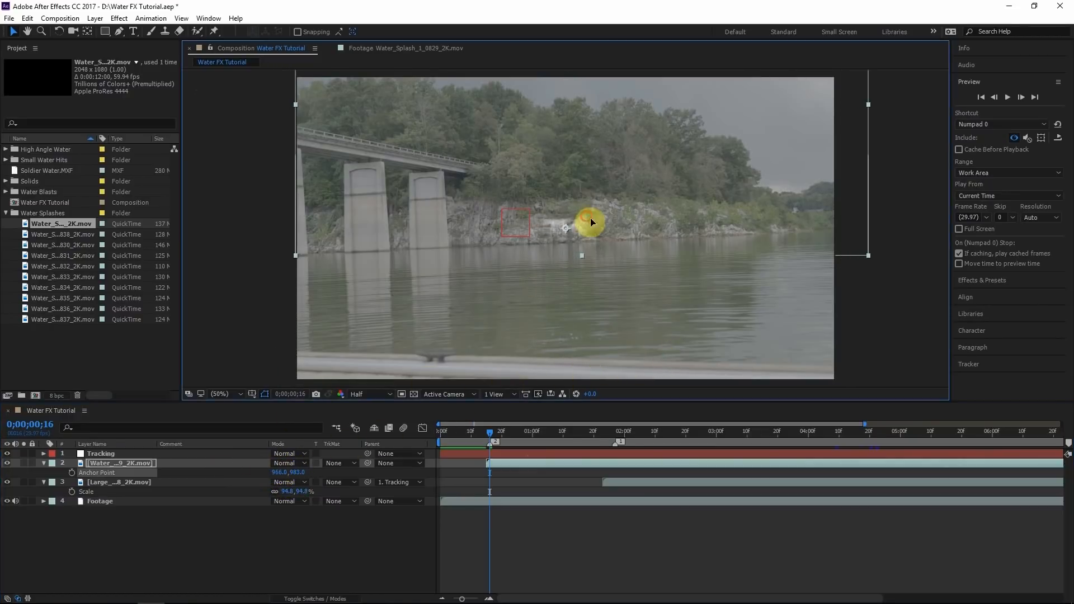
Step: Move the splash layer's start to just ahead of the water blast and align it with the blast's base
left_click(607, 434)
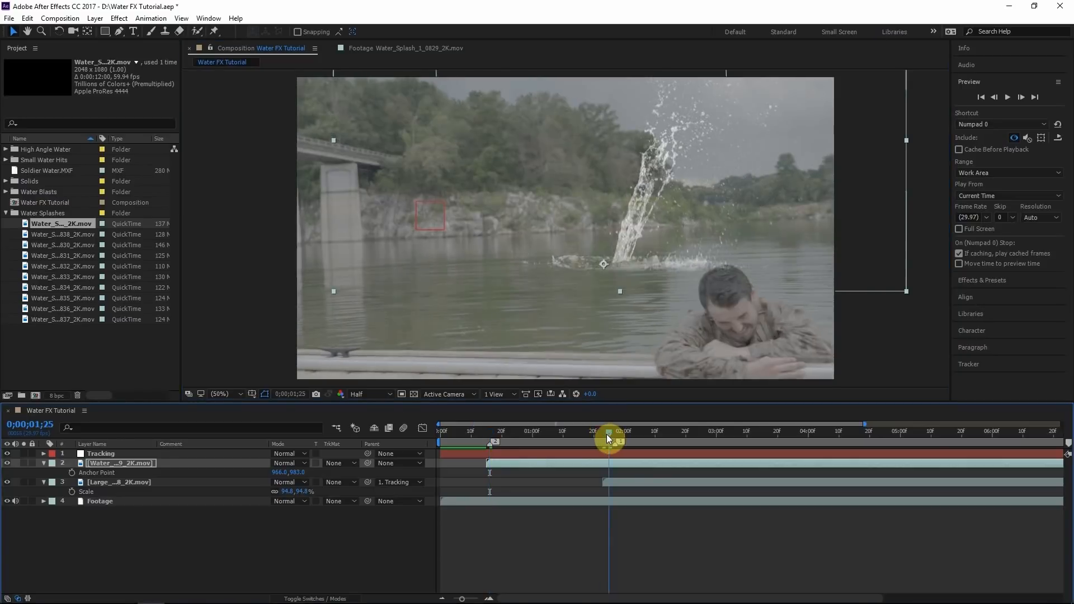
left_click_drag(518, 464, 621, 434)
mouse_move(613, 263)
left_mouse_down()
mouse_move(611, 239)
mouse_move(611, 250)
left_mouse_up()
Step: Scale the splash layer to 60% and tilt it slightly at the base of the water blast
key("s")
left_click_drag(305, 473, 280, 473)
key("w")
left_click_drag(557, 215, 553, 219)
key("Page_Up")
key("Page_Up")
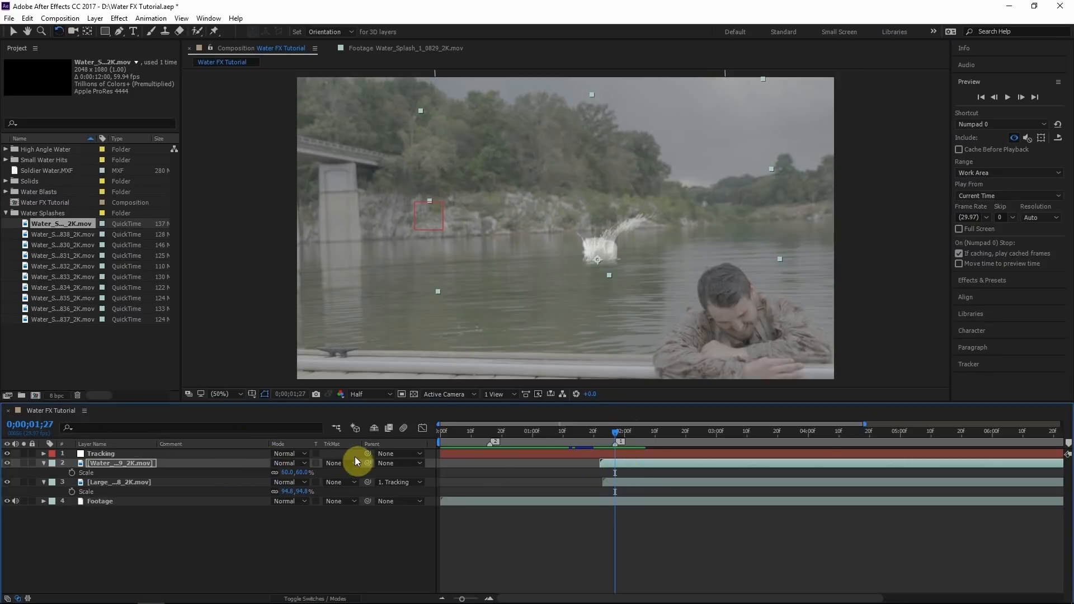
Step: Parent the splash layer to Tracking at 0;00;01;27, shift its start back to marker 2 and preview it
mouse_move(367, 462)
left_mouse_down()
mouse_move(82, 491)
mouse_move(95, 454)
left_mouse_up()
key("2")
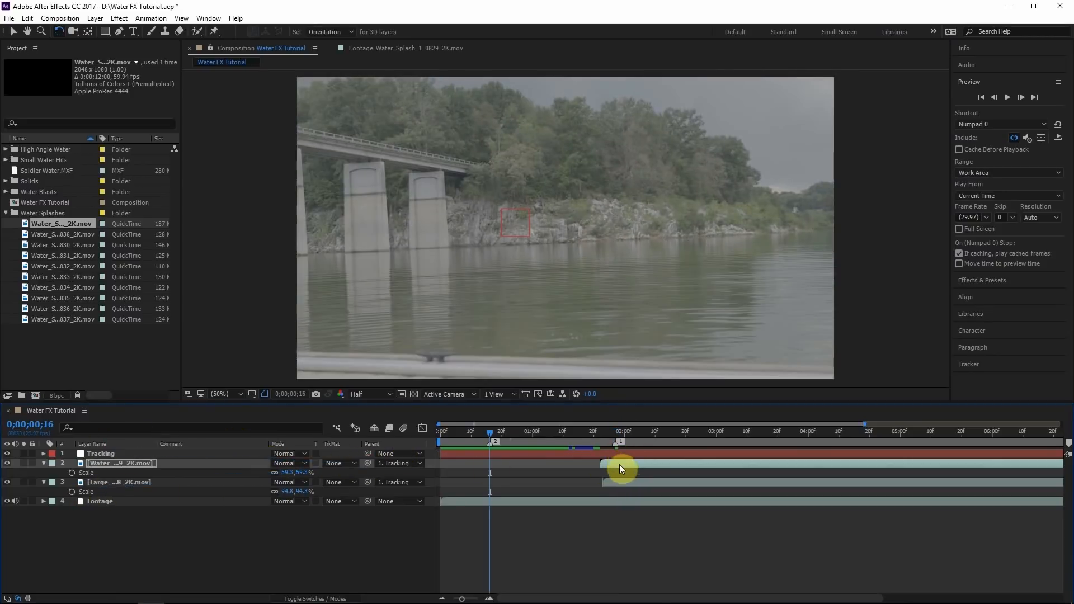
left_click_drag(600, 463, 507, 468)
key("space")
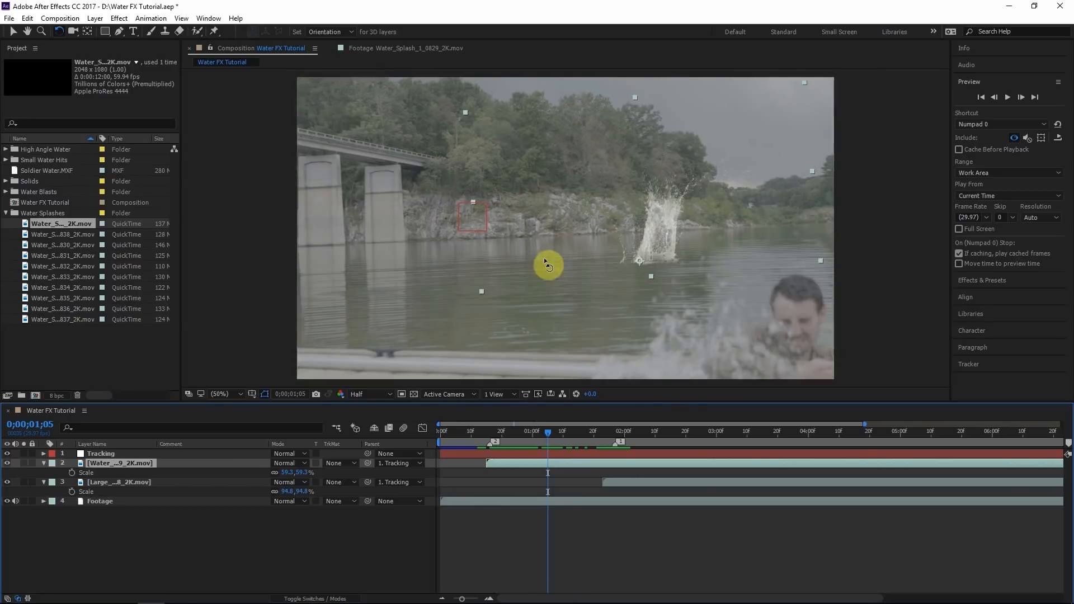
left_click_drag(541, 434, 564, 426)
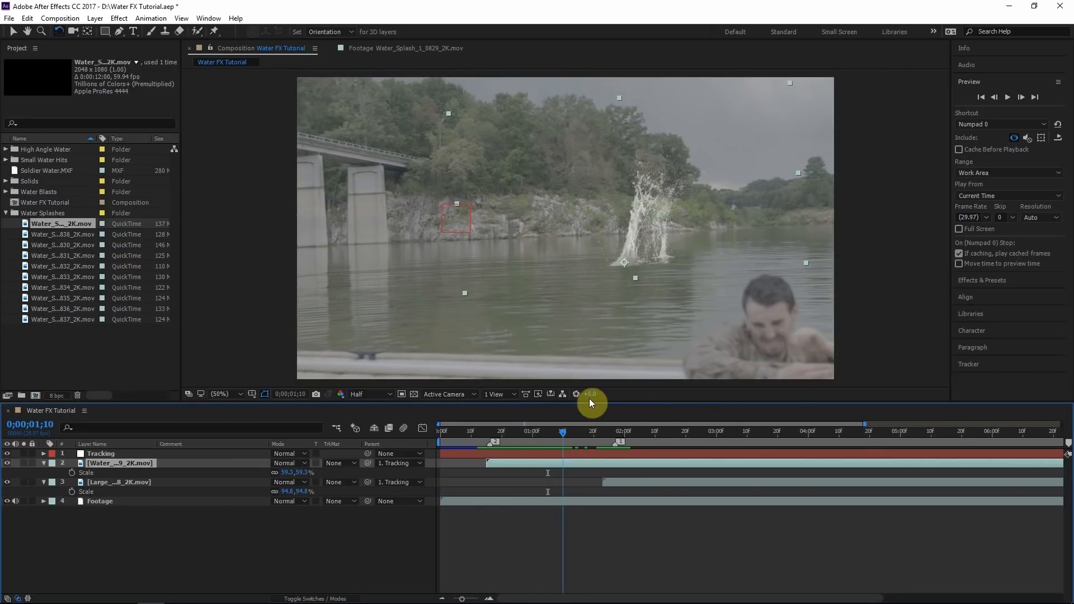
Step: Flip the splash layer horizontally and shrink it to a scale of -34.3, 34.3%
right_click(663, 213)
mouse_move(726, 194)
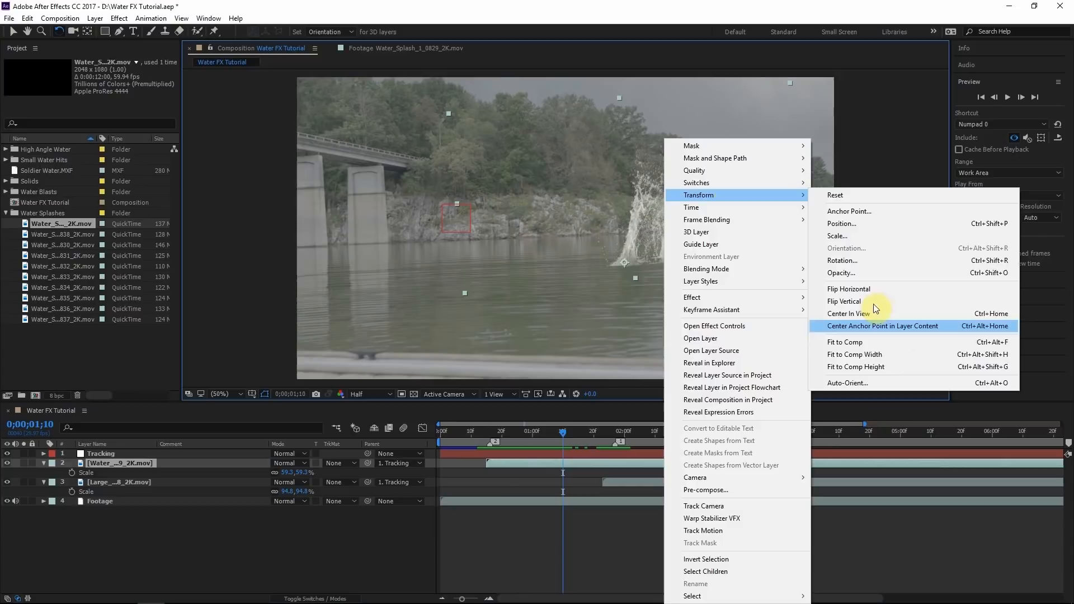
left_click(849, 289)
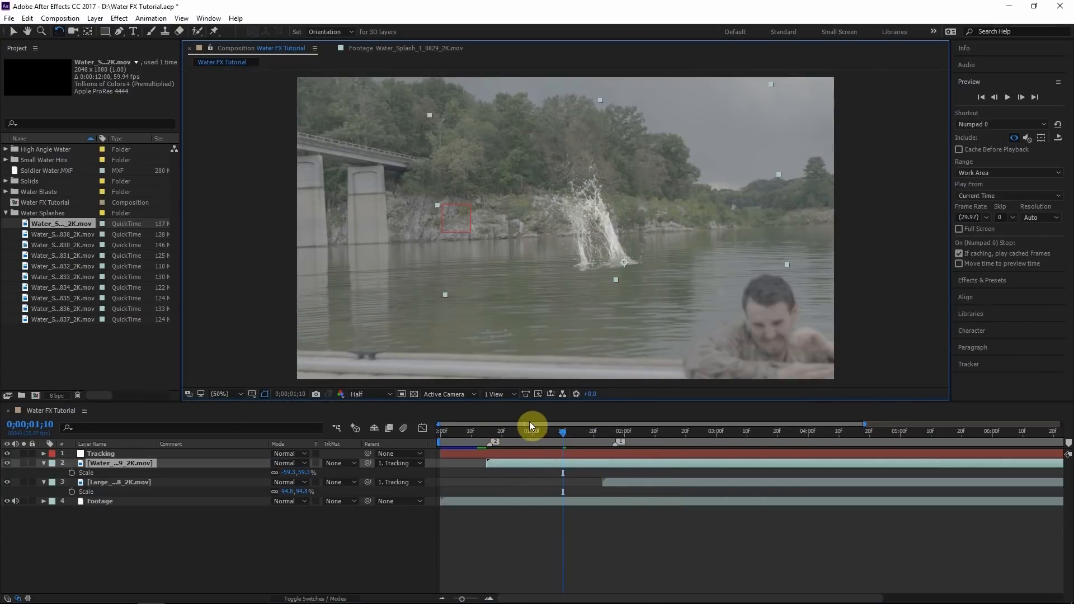
left_click_drag(430, 115, 476, 196)
Step: Scrub through the small splash and the water blast to compare their size and speed
left_click(592, 429)
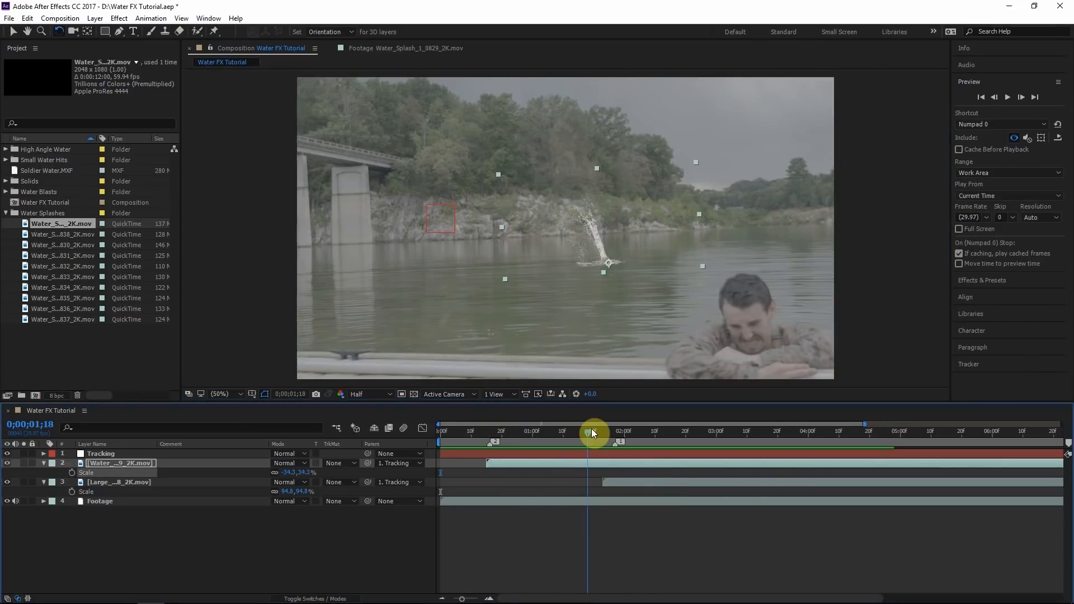
left_click_drag(592, 429, 613, 488)
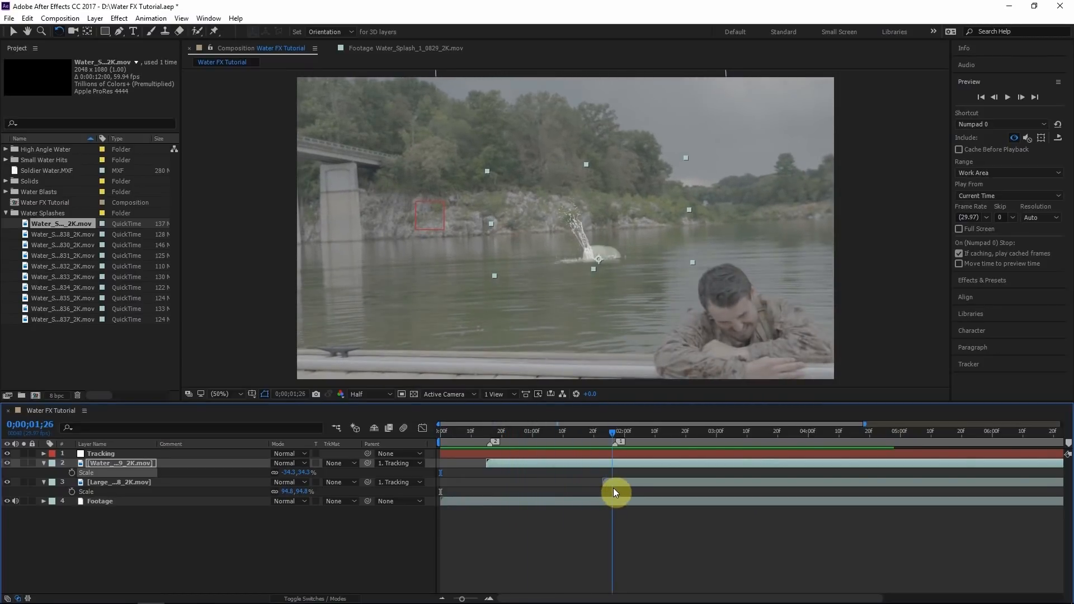
left_click_drag(613, 488, 726, 440)
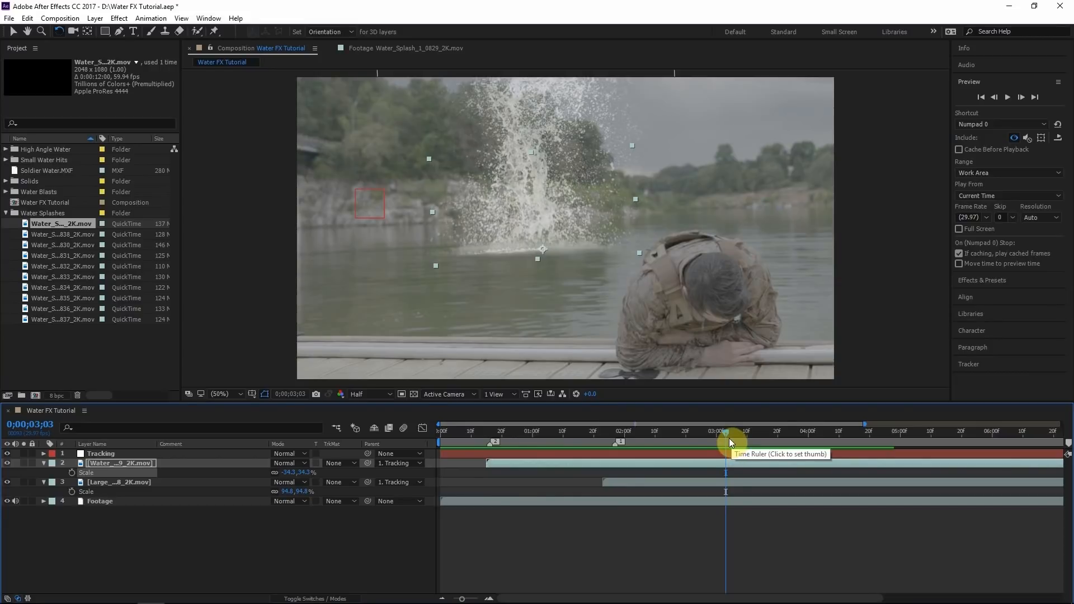
left_click(669, 436)
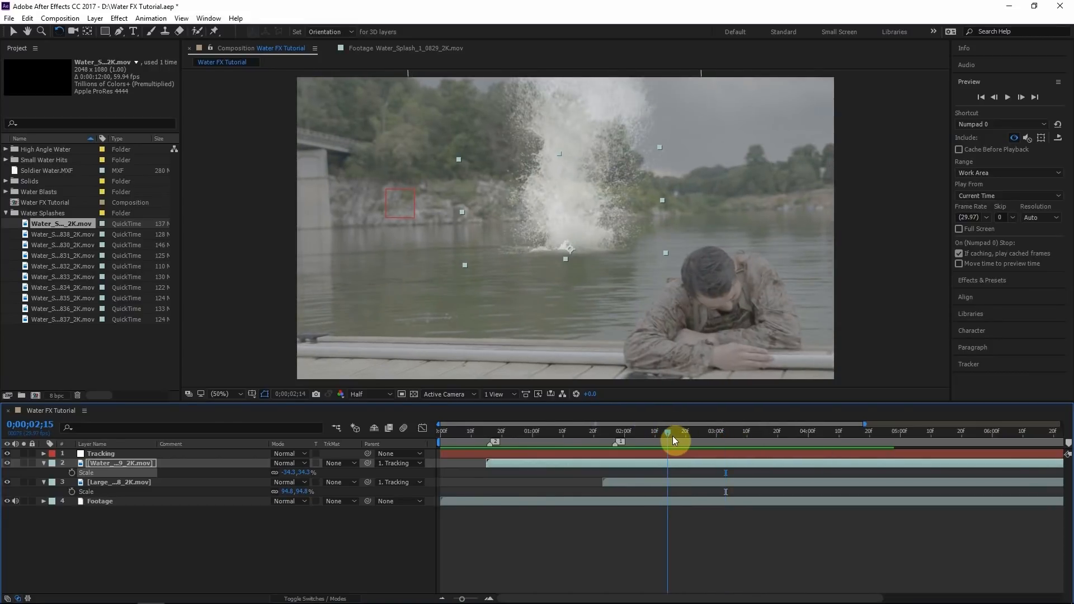
left_click_drag(673, 439, 643, 415)
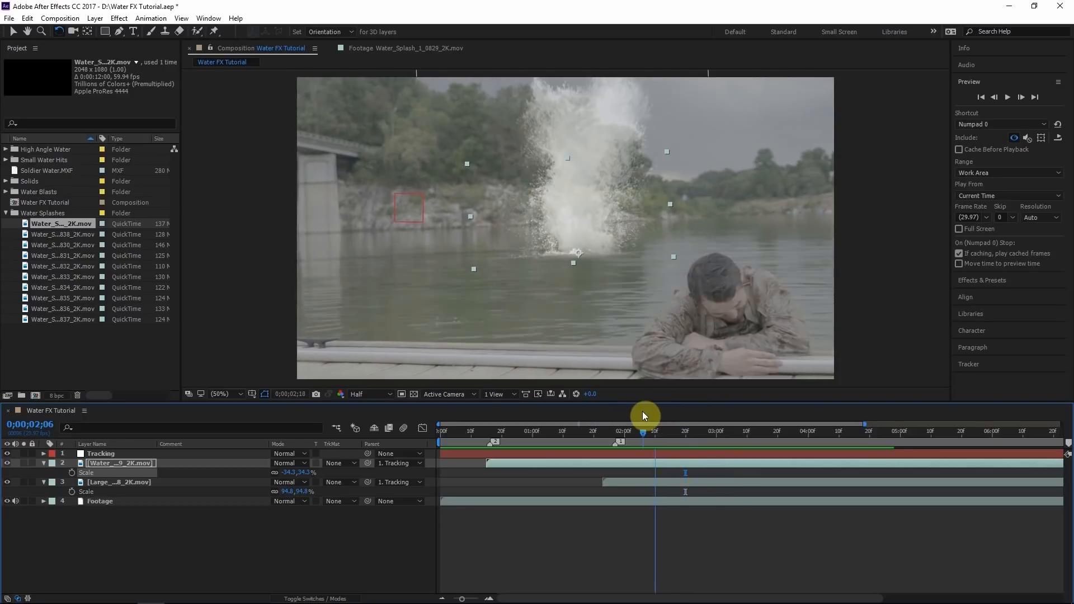
left_click_drag(643, 416, 771, 399)
left_click_drag(493, 430, 585, 460)
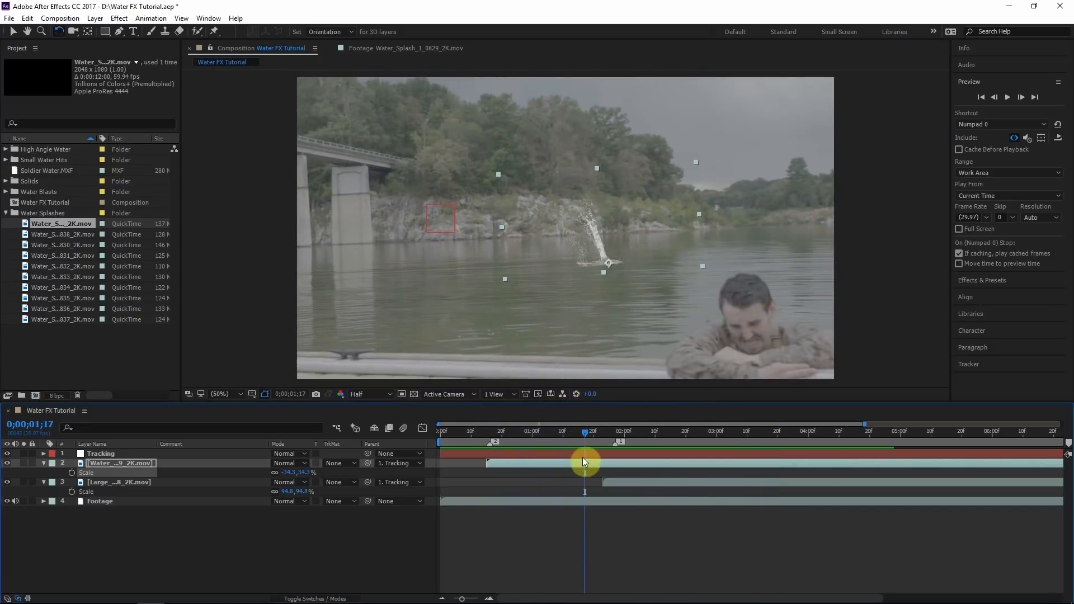
Step: Time-stretch the small splash layer by a factor of 75 and preview it from its in-point
right_click(536, 466)
mouse_move(599, 76)
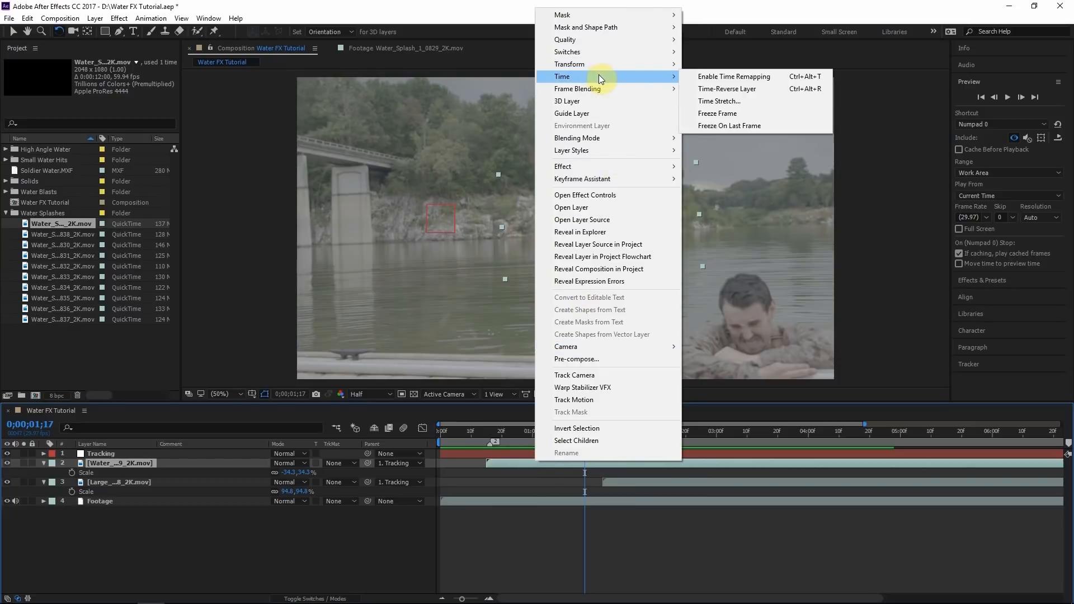
left_click(719, 102)
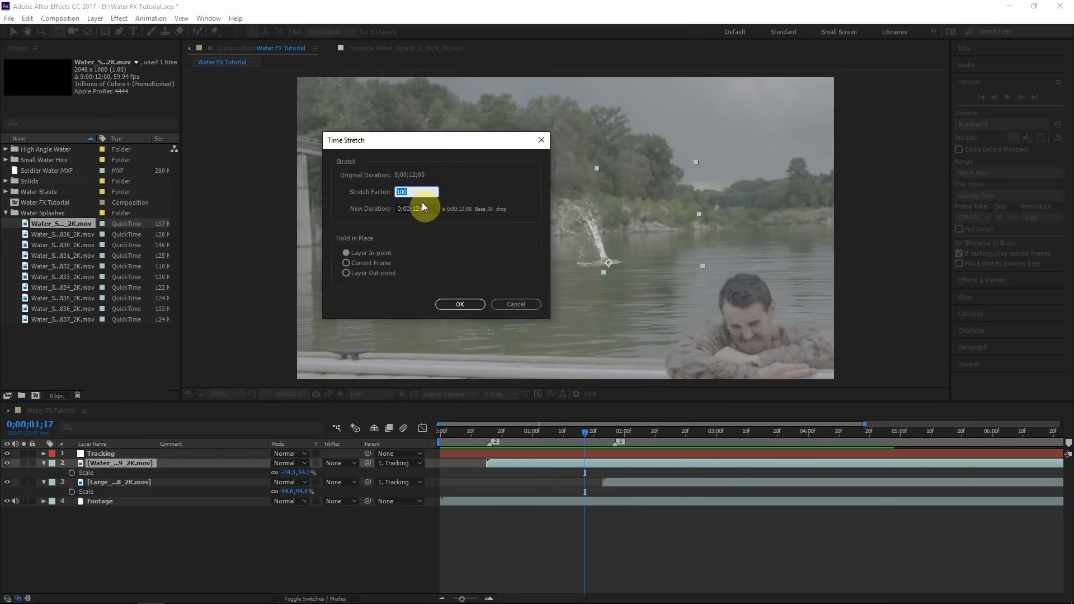
type("75")
key("Tab")
left_click(458, 304)
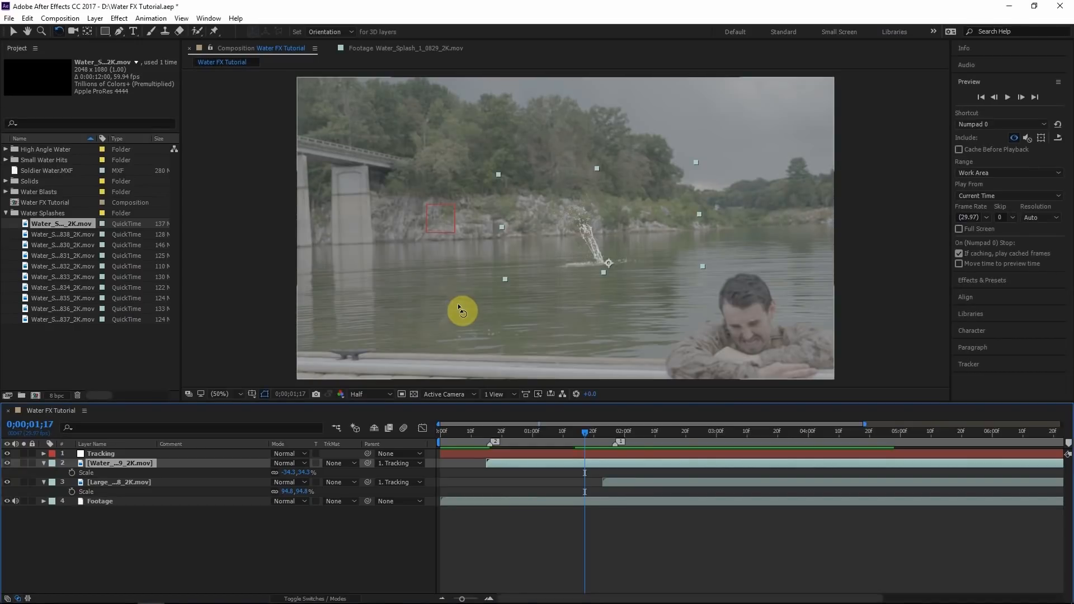
key("i")
left_click(1009, 99)
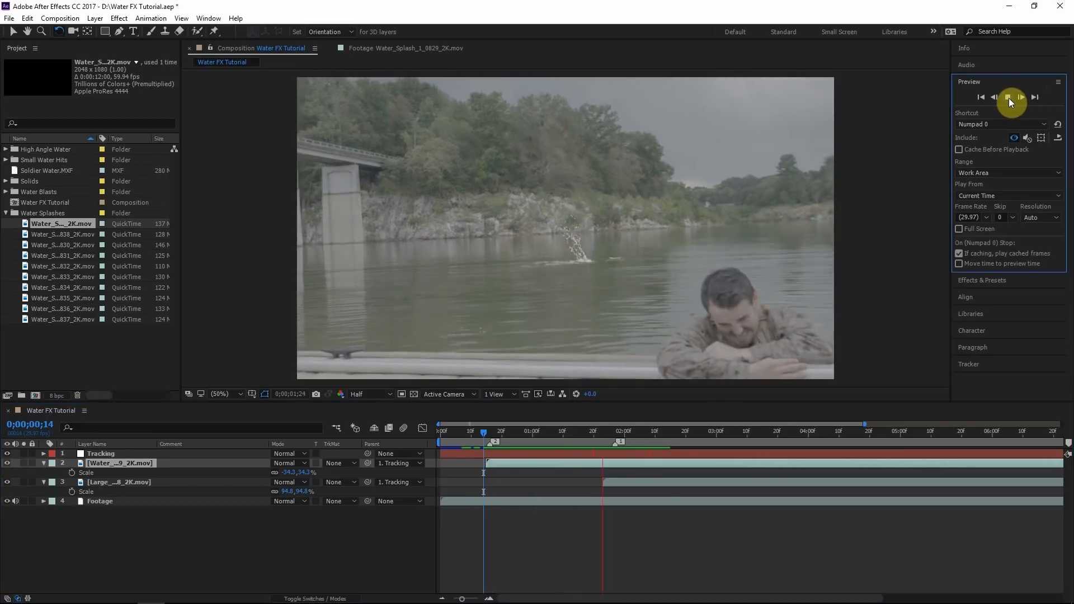
Step: Change the water blast layer's Time Stretch factor, holding its in-point in place
left_click(627, 482)
left_click_drag(616, 431, 697, 400)
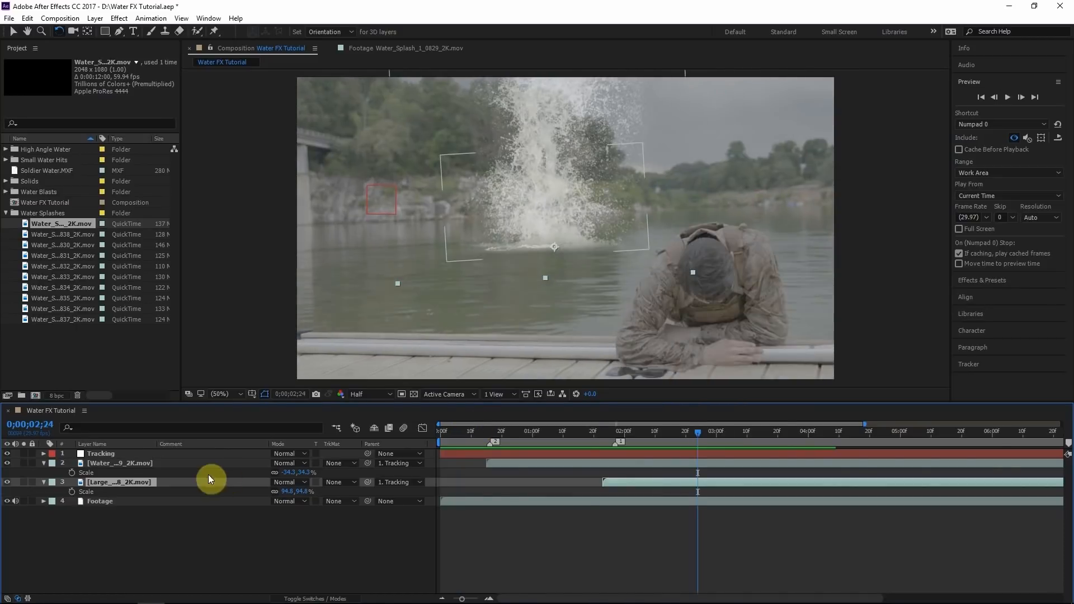
right_click(552, 163)
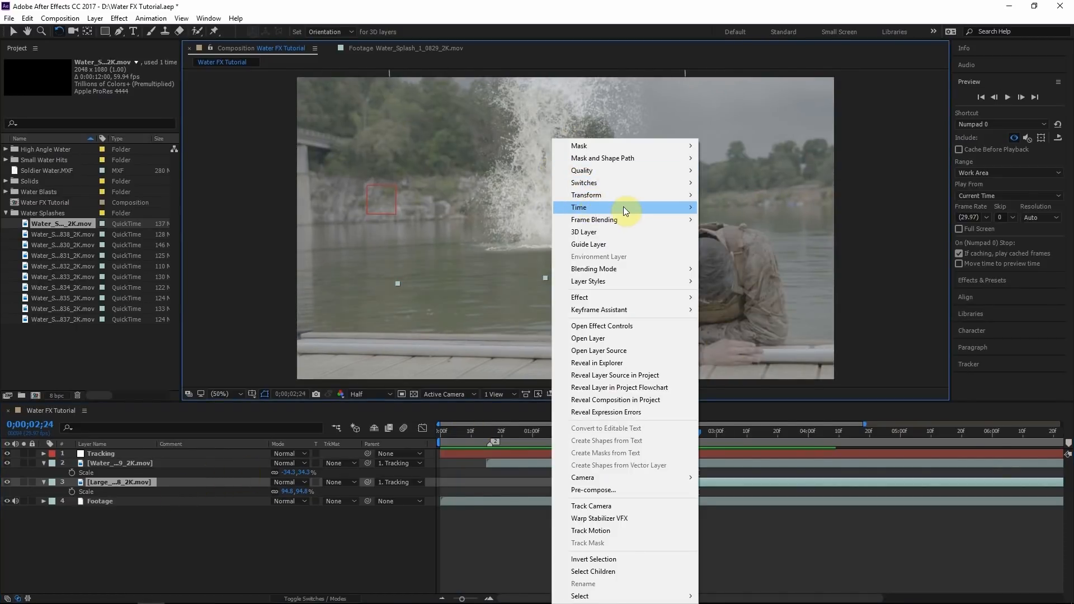
left_click(728, 232)
type("10")
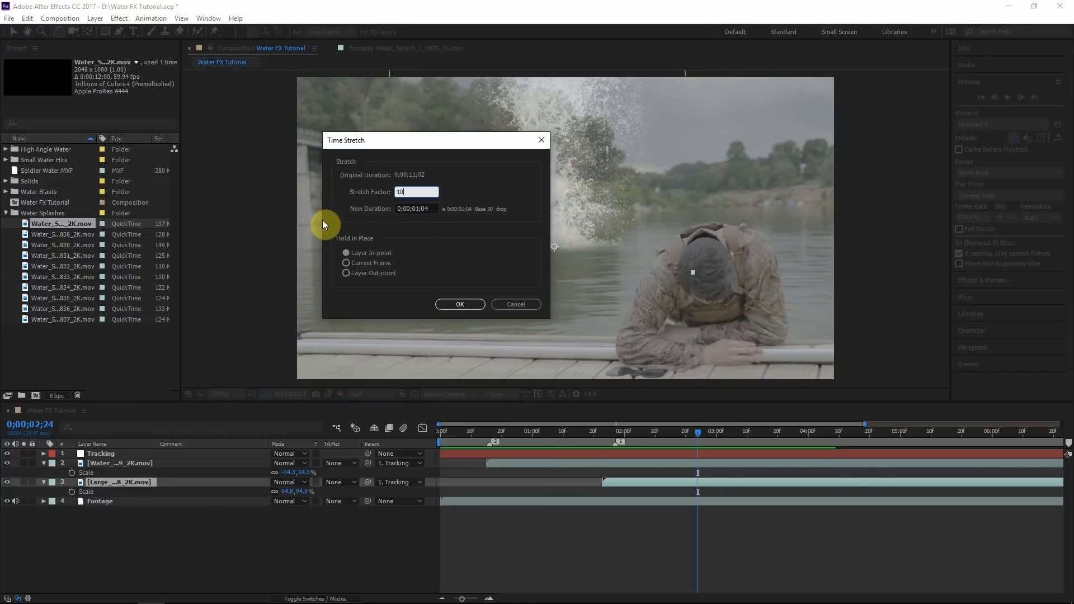
key("Return")
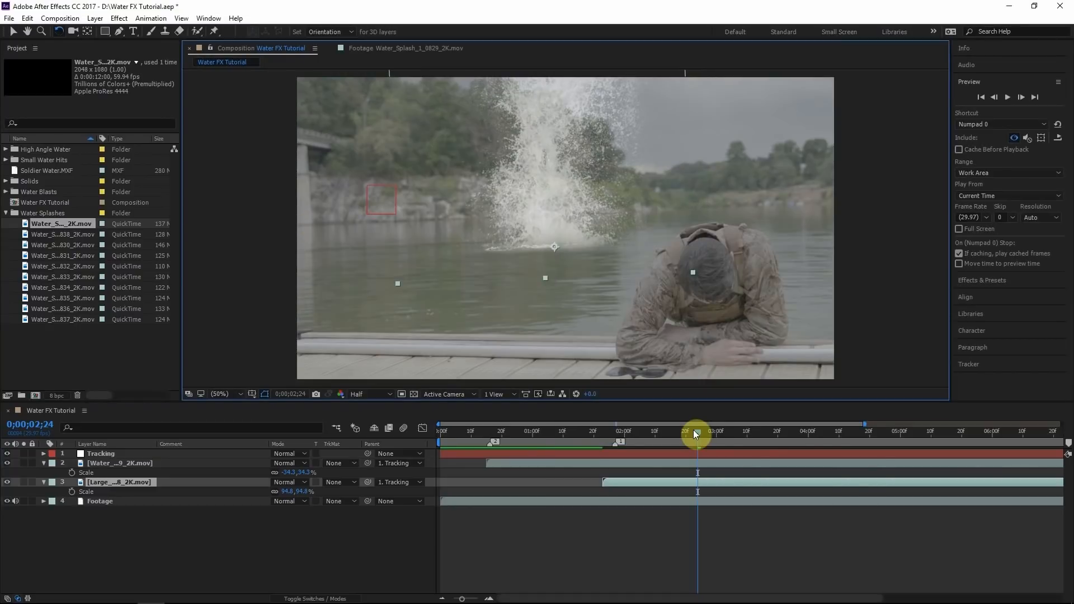
Step: Scrub through the composition to examine the splash and blast timing and how the blast's base sits on the waterline
left_click_drag(697, 432, 769, 434)
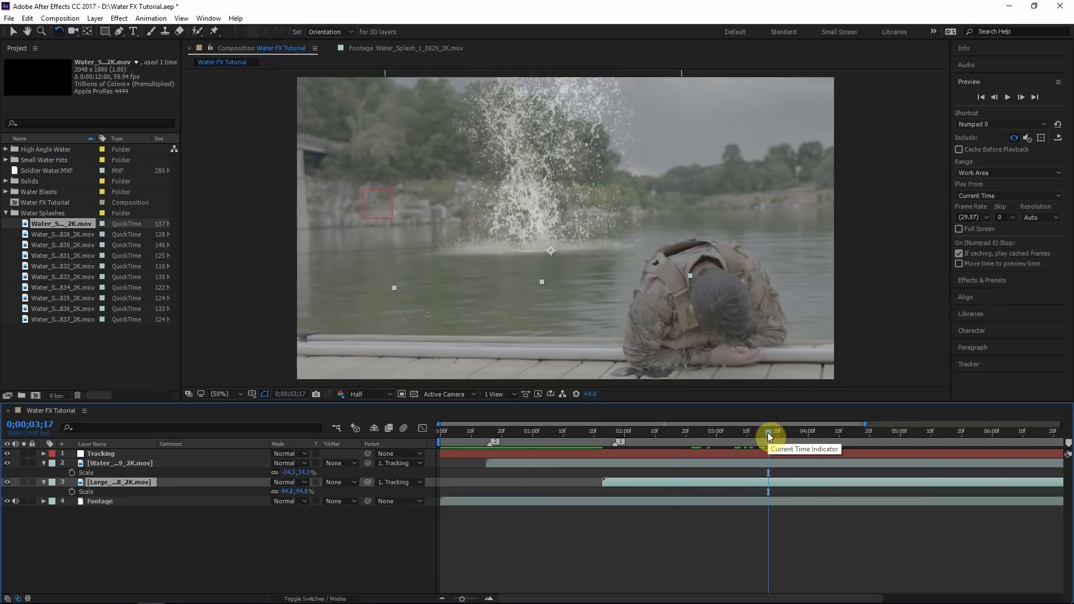
left_click(669, 431)
mouse_move(669, 432)
left_mouse_down()
mouse_move(619, 442)
mouse_move(649, 432)
left_mouse_up()
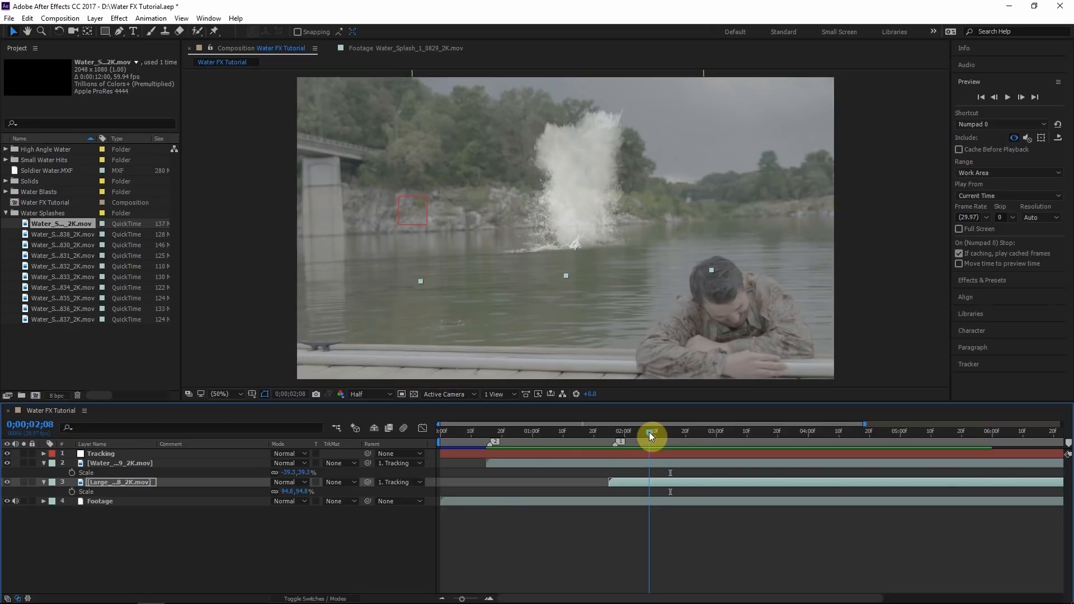
left_click_drag(650, 432, 477, 472)
key("Home")
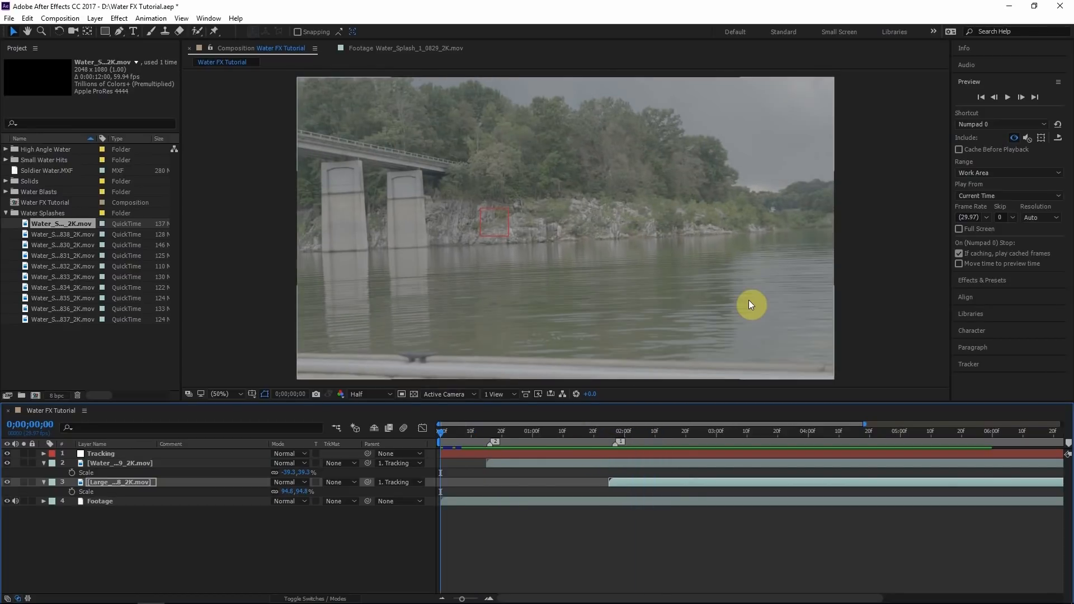
left_click_drag(474, 431, 608, 423)
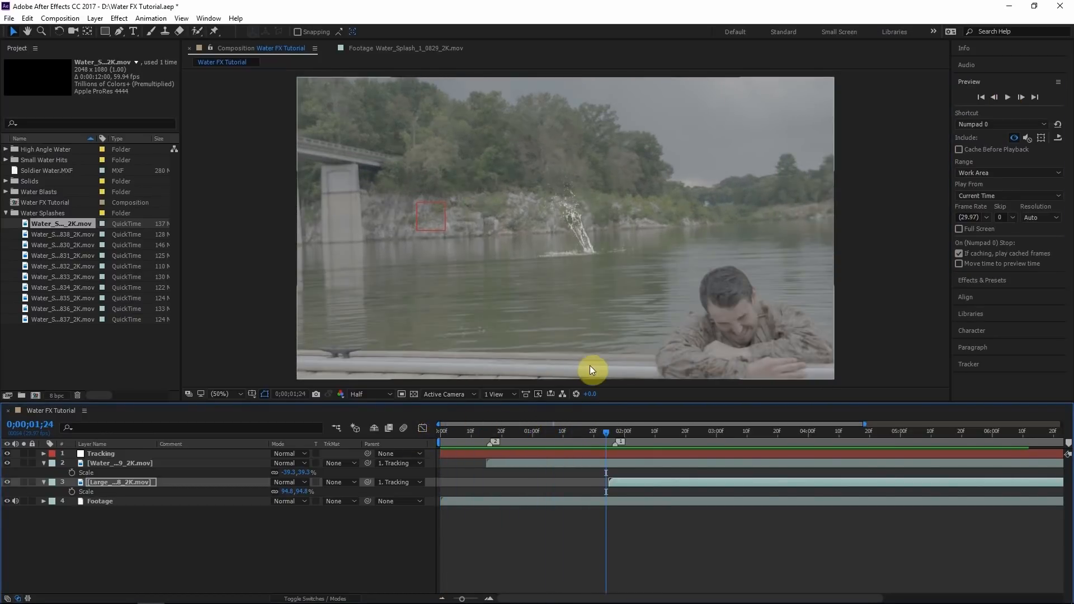
left_click_drag(584, 435, 626, 435)
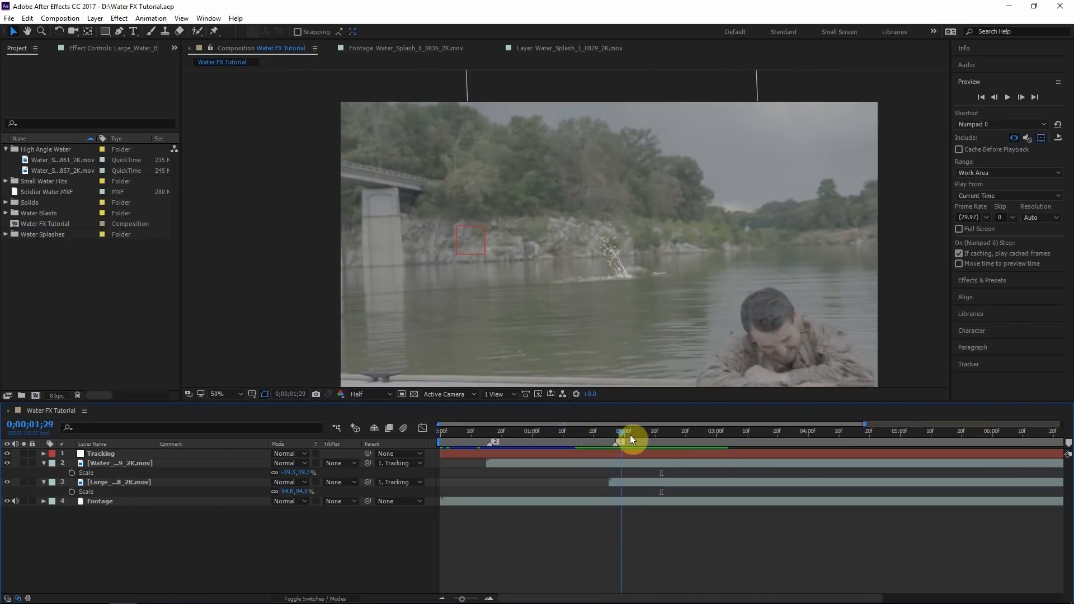
left_click_drag(630, 435, 762, 437)
left_click(609, 276)
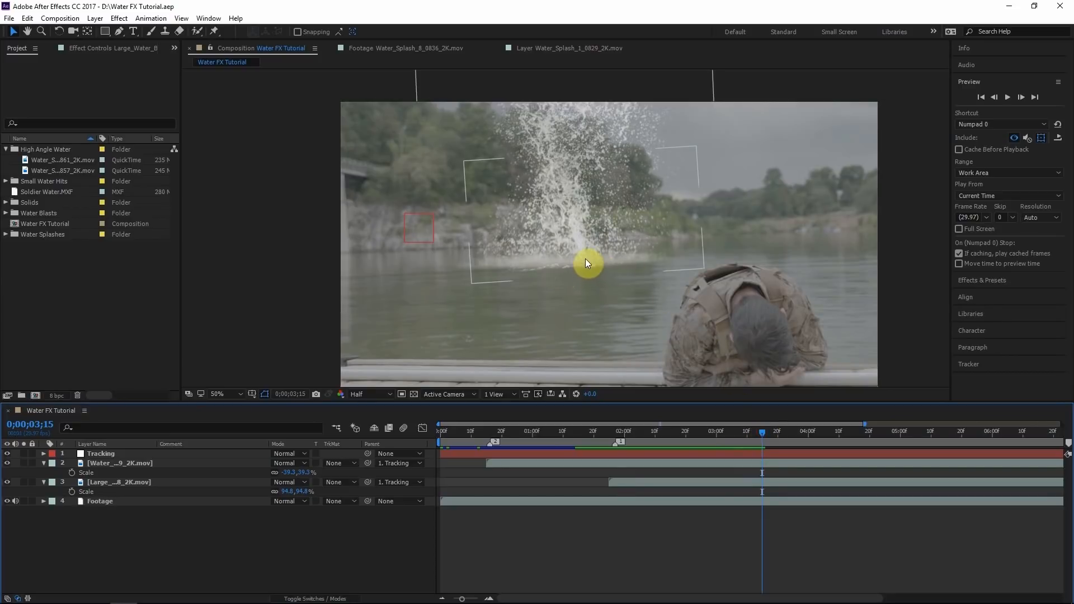
scroll(589, 261, "up", 1)
left_click(635, 438)
left_click_drag(635, 438, 675, 438)
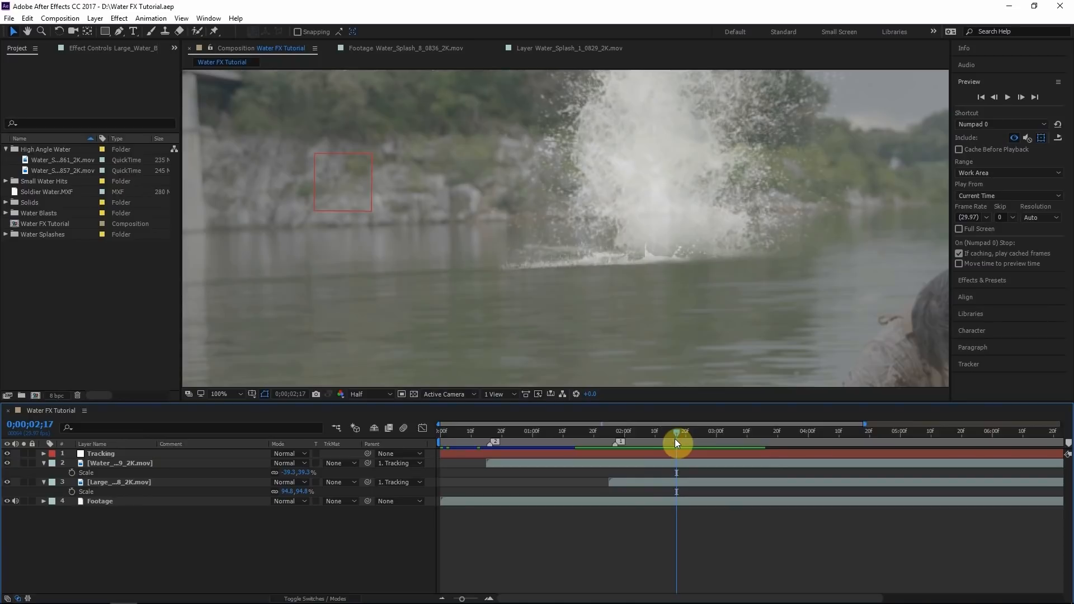
Step: Set a starting Position keyframe on the water blast layer at 0;00;02;06
left_click(642, 439)
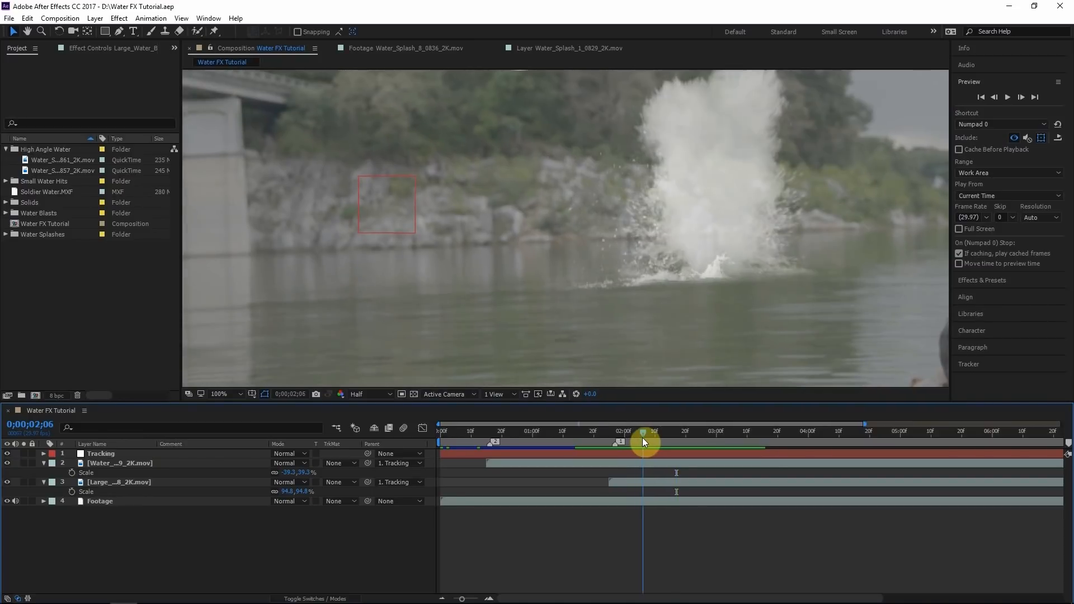
left_click(112, 464)
left_click(109, 484)
key("p")
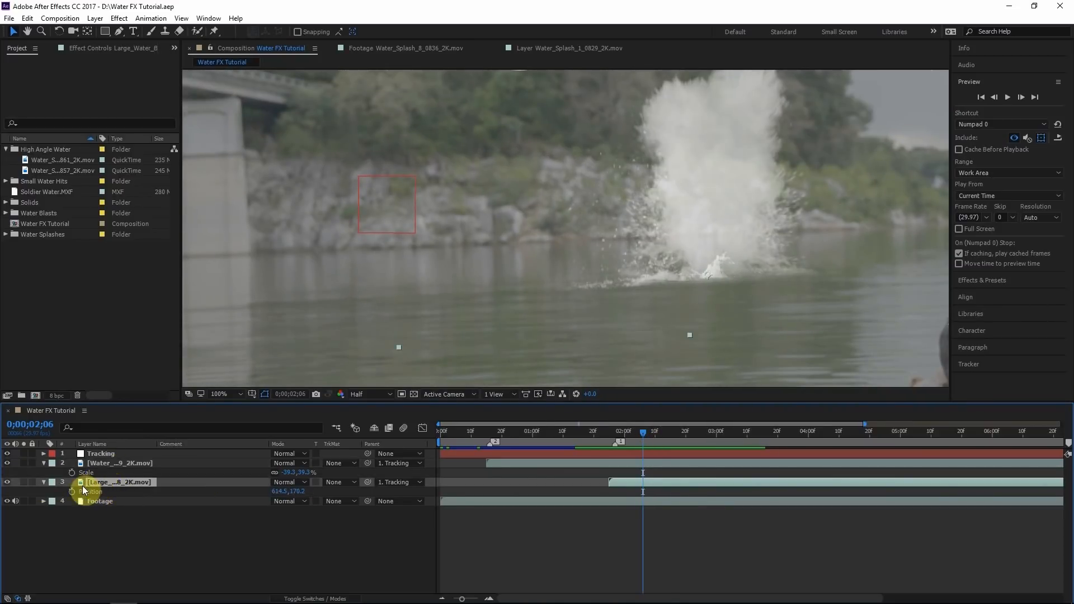
left_click(72, 491)
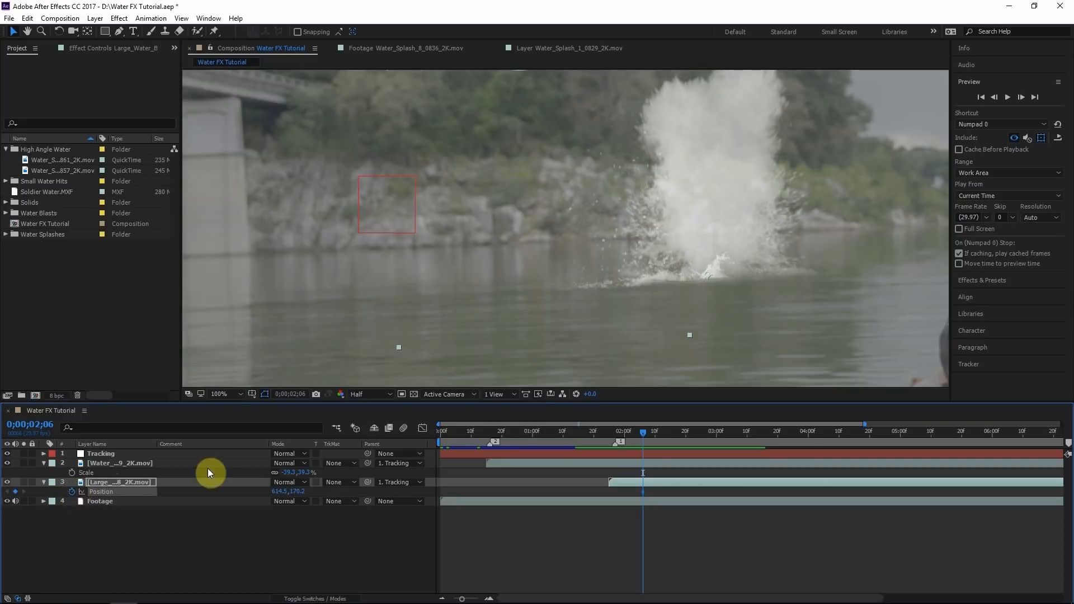
Step: Lower the water blast to Position 614.6, 182.7 at 0;00;03;09 and apply Easy Ease to both Position keyframes
left_click_drag(648, 436, 745, 435)
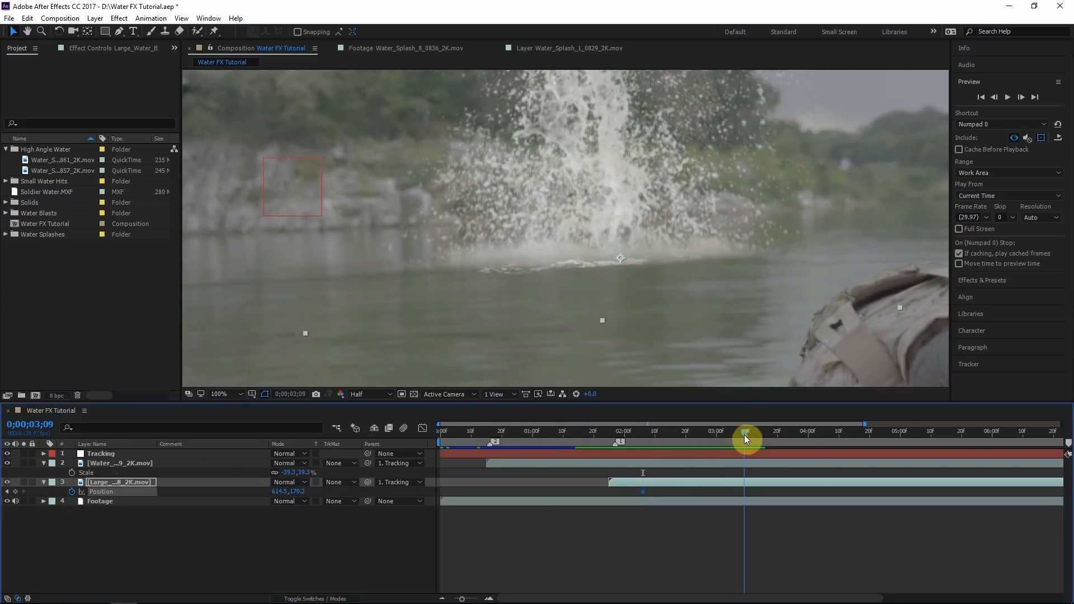
left_click_drag(656, 250, 656, 255)
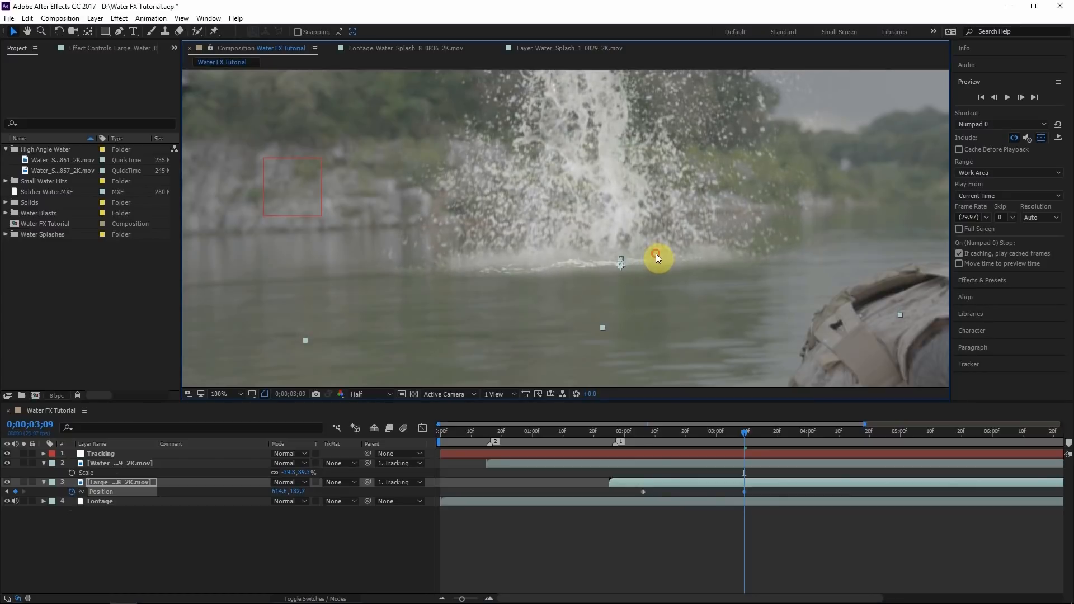
left_click_drag(755, 490, 599, 496)
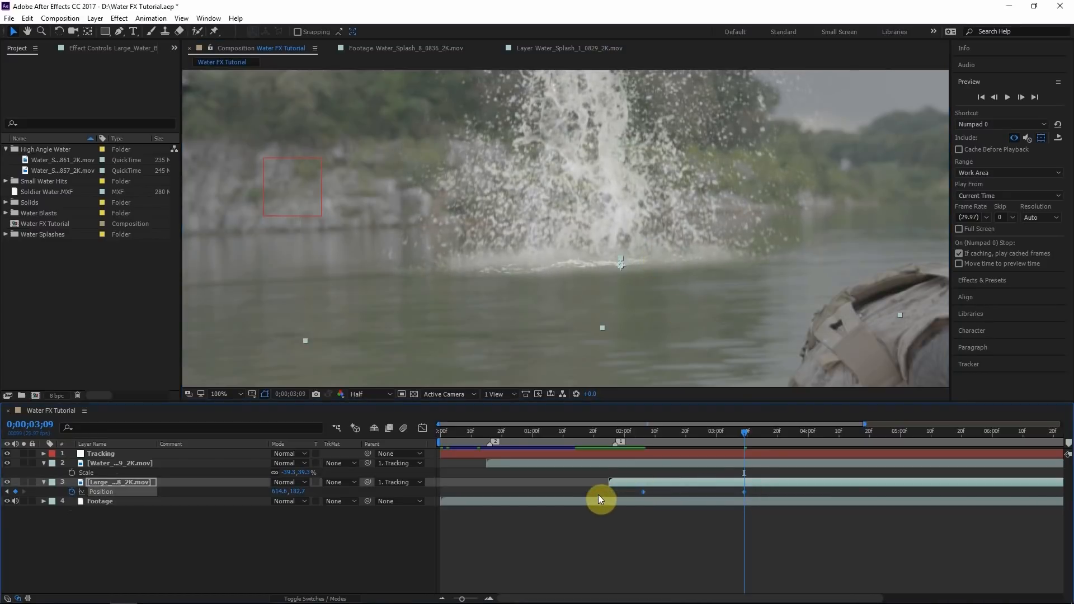
key("F9")
left_click(660, 522)
Step: Scrub between the two Position keyframes to examine how the blast's base follows the water surface
left_click_drag(747, 435, 679, 437)
key("comma")
left_click_drag(620, 293, 617, 295)
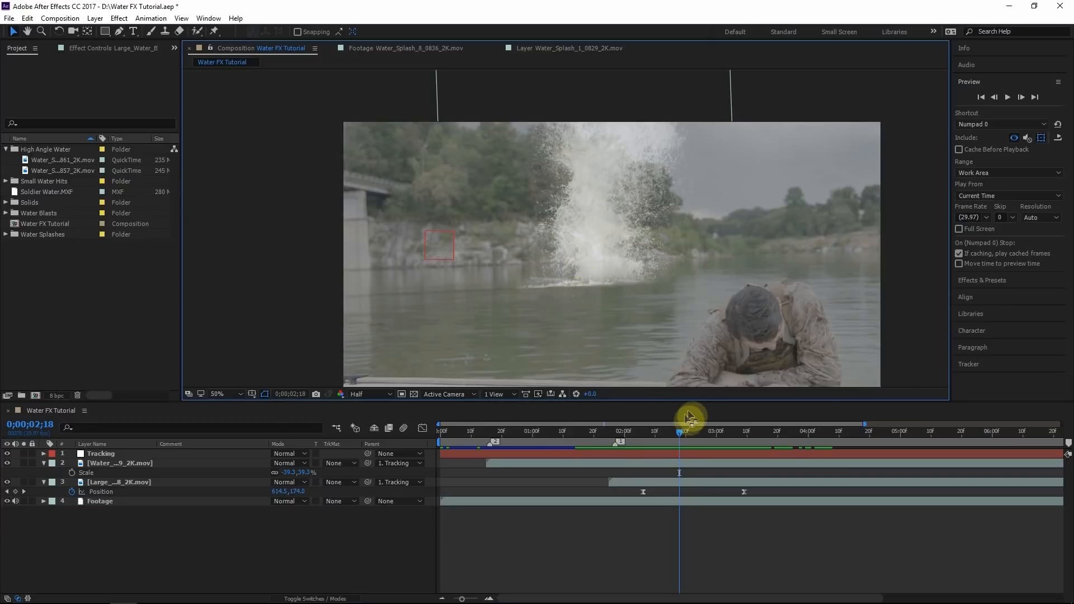
mouse_move(655, 439)
left_mouse_down()
mouse_move(636, 439)
mouse_move(673, 439)
left_mouse_up()
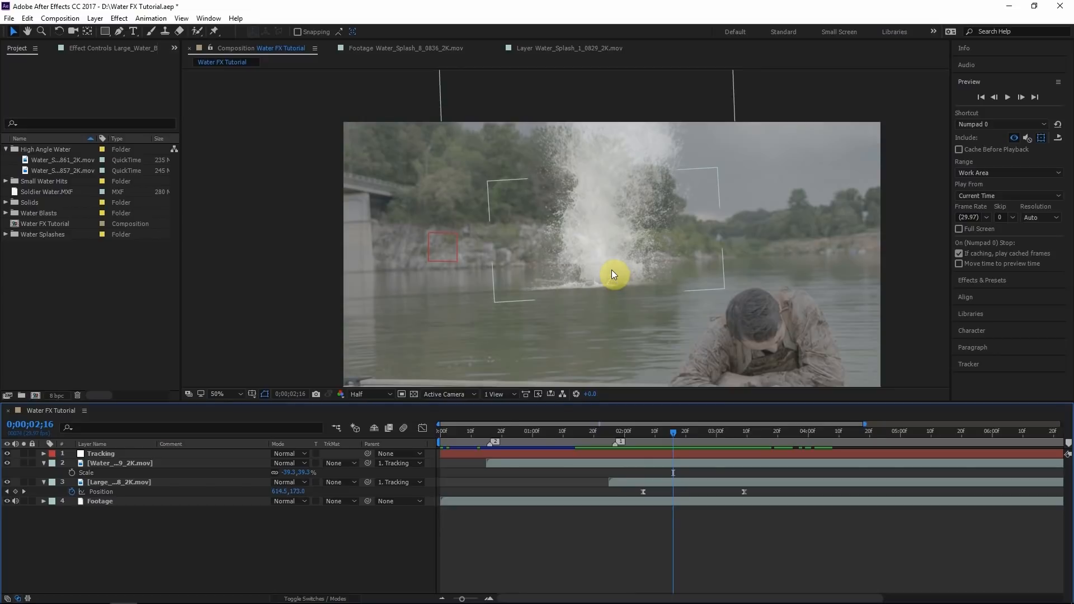
left_click_drag(675, 434, 692, 437)
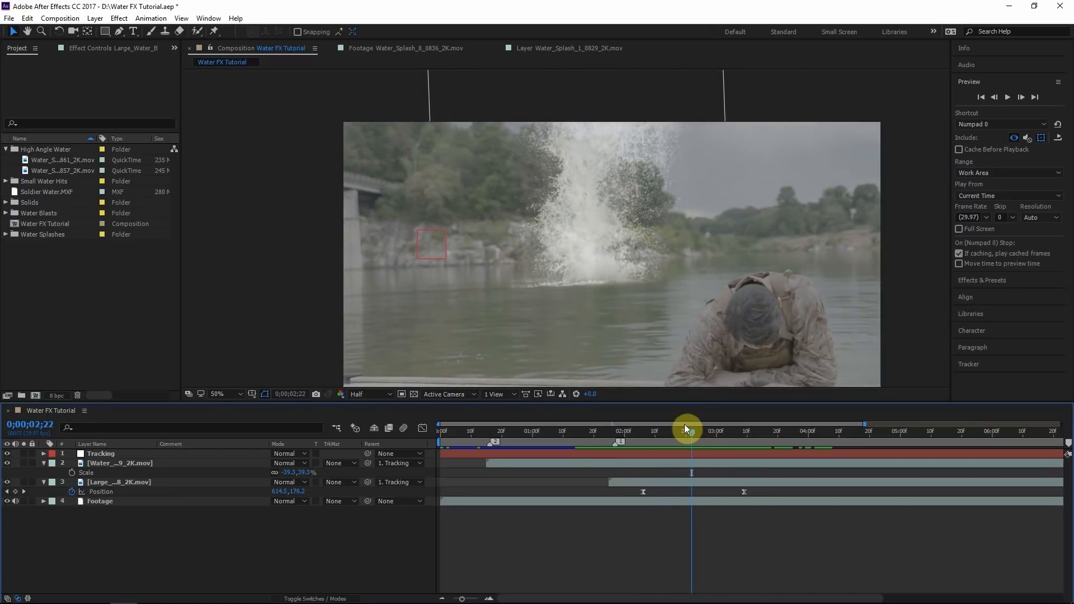
Step: Preview Water_Splash_8_0836_2K.mov, add it to the composition directly below the Tracking layer, and parent it to Tracking
left_click(8, 239)
left_click(7, 235)
double_click(70, 331)
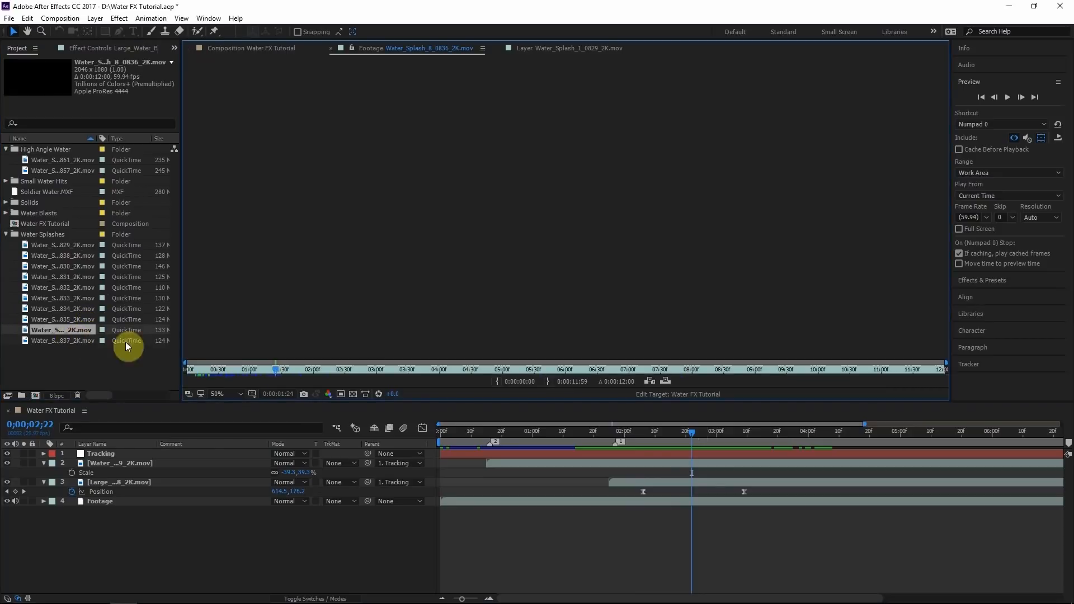
mouse_move(251, 368)
left_mouse_down()
mouse_move(203, 368)
mouse_move(258, 368)
left_mouse_up()
left_click_drag(64, 332, 671, 479)
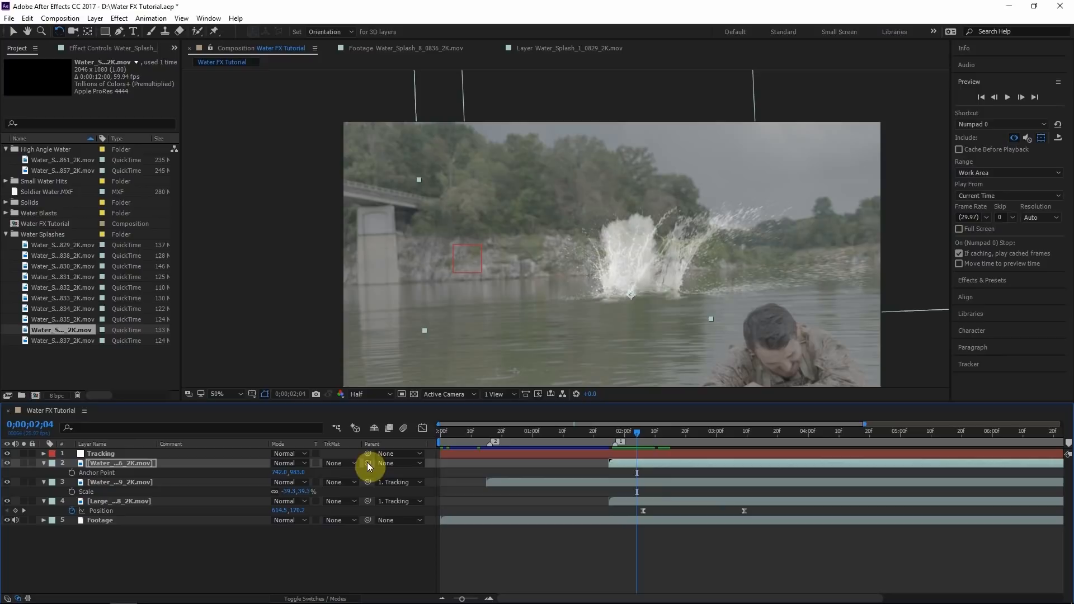
left_click_drag(368, 464, 123, 452)
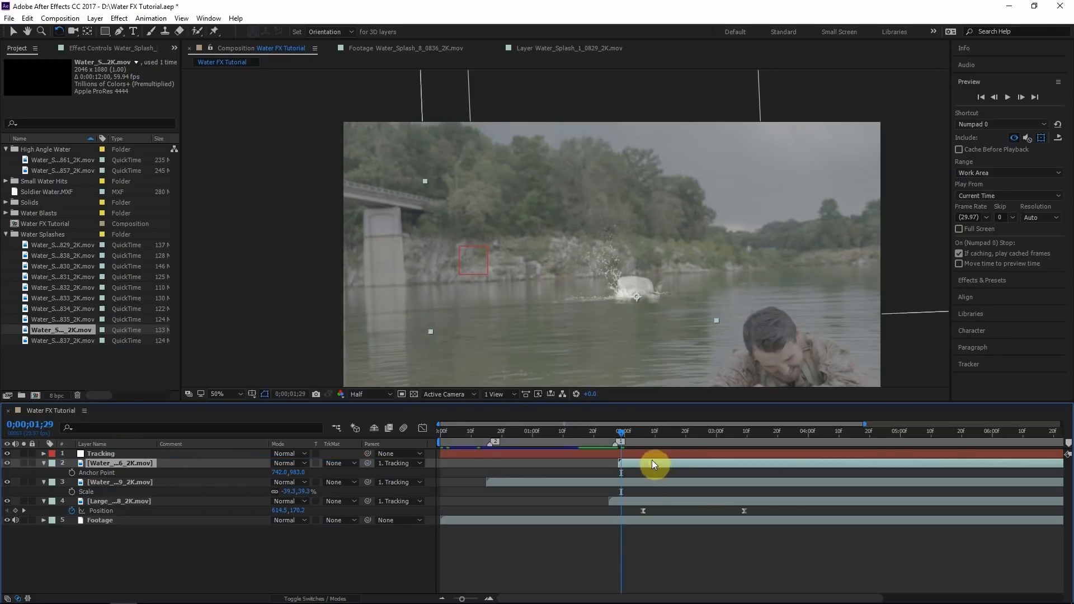
Step: Scale the new splash layer down to 70.6% and flip it horizontally
key("v")
left_click(671, 430)
key("s")
left_click_drag(287, 473, 268, 473)
right_click(613, 264)
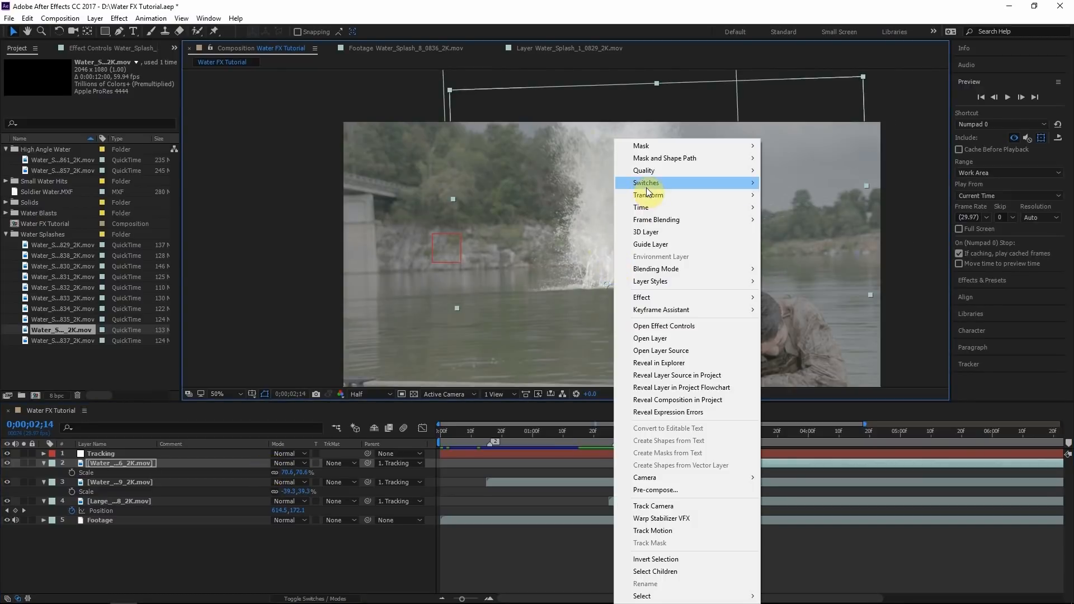
mouse_move(649, 196)
left_click(798, 289)
Step: Scrub through the flipped splash and examine closely how it overlaps the base of the water blast
left_click_drag(595, 429, 667, 432)
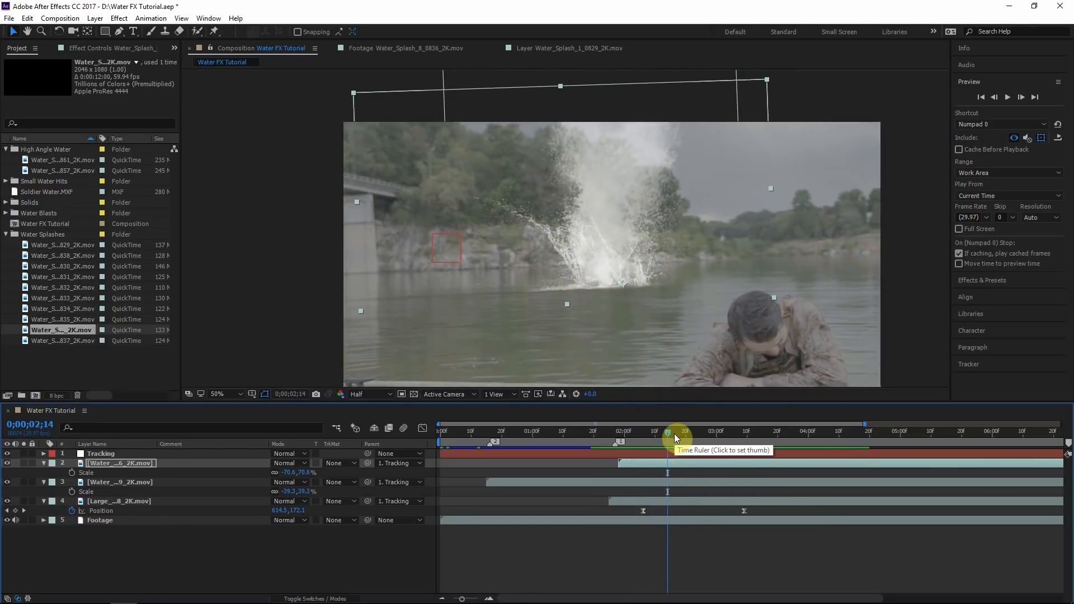
left_click_drag(674, 434, 715, 434)
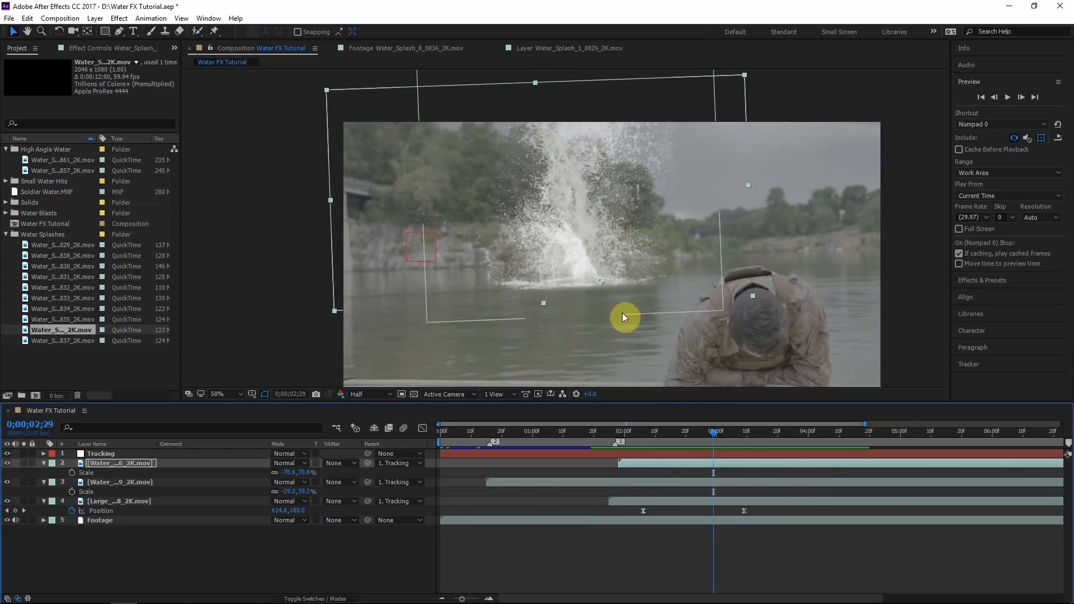
scroll(638, 312, "up", 2)
left_click_drag(648, 313, 642, 250)
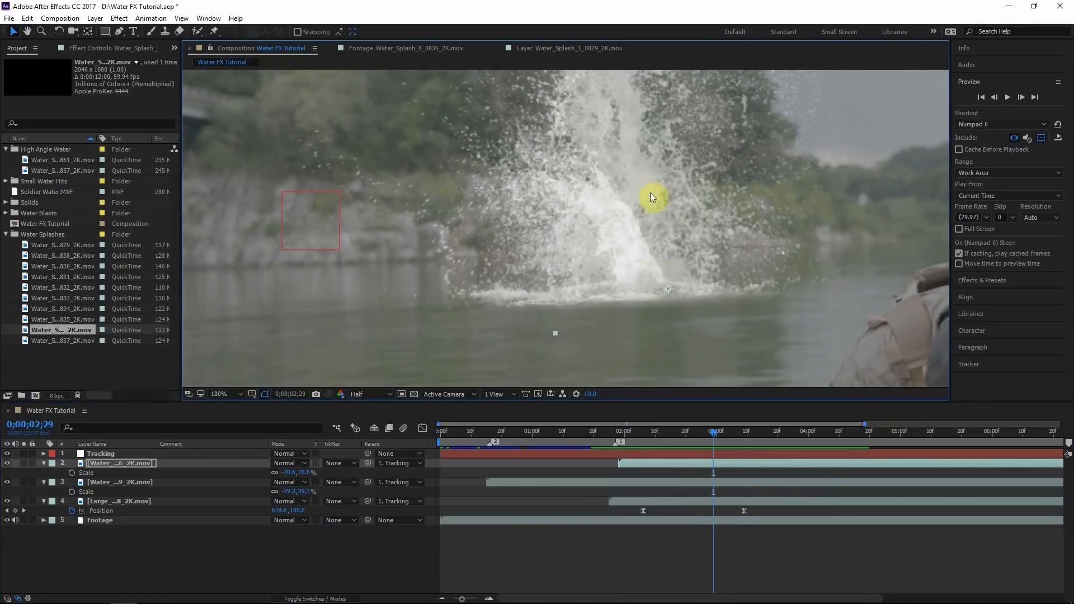
left_click_drag(632, 177, 625, 224)
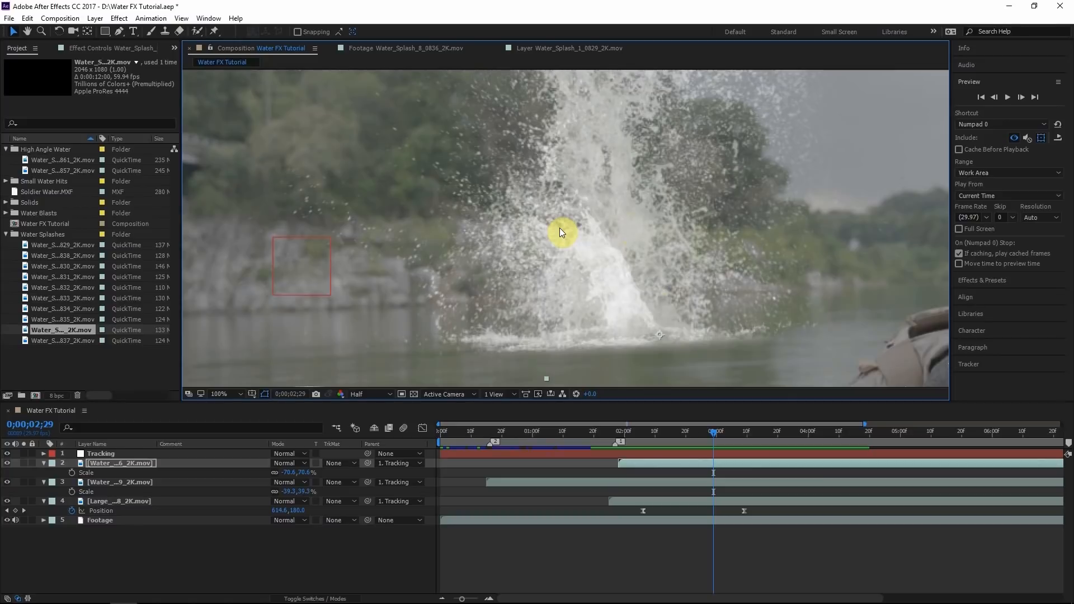
Step: Rename the new splash layer Splash and move it below the large blast layer
type("Splash")
key("Return")
left_click_drag(102, 461, 106, 504)
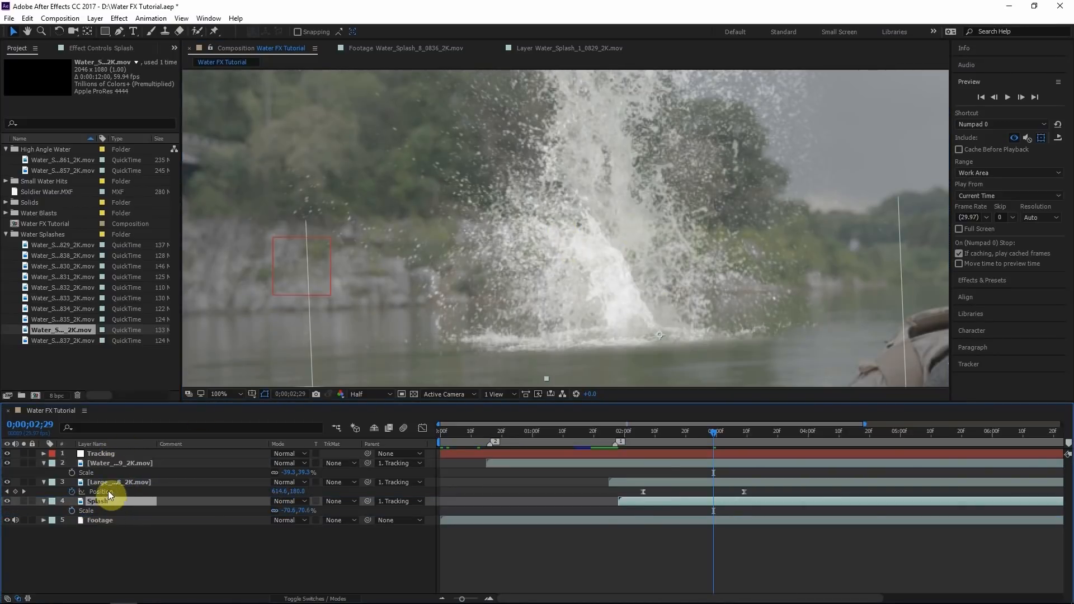
Step: Rename the large water blast layer Blast
left_click(112, 480)
key("Return")
type("Blast")
left_click(189, 501)
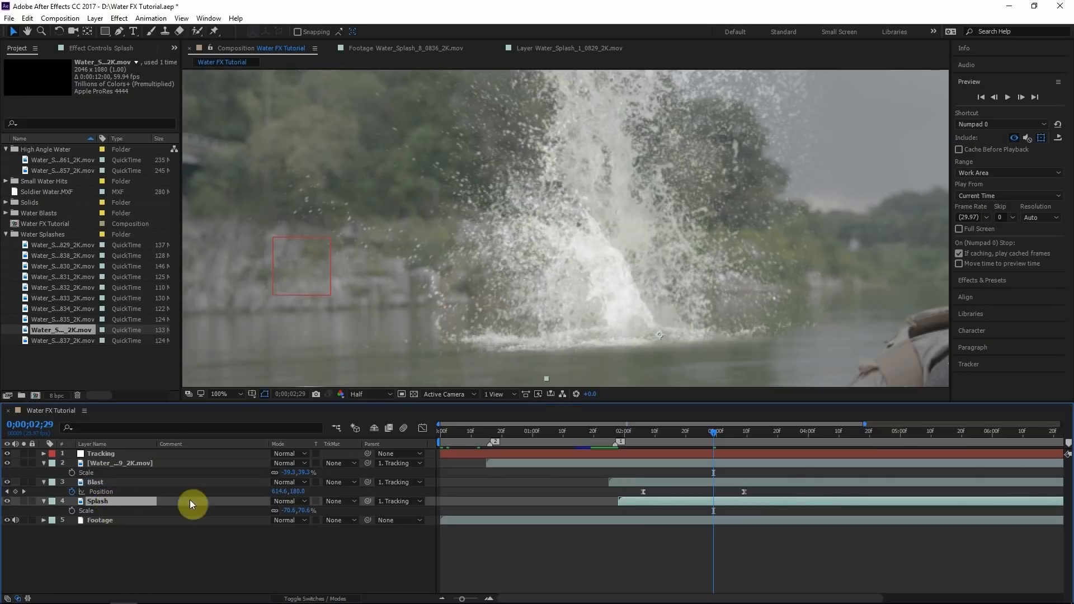
Step: Set the Splash layer's track matte to Alpha Inverted Matte of Blast and make the Blast layer visible again
left_click(322, 598)
left_click(330, 597)
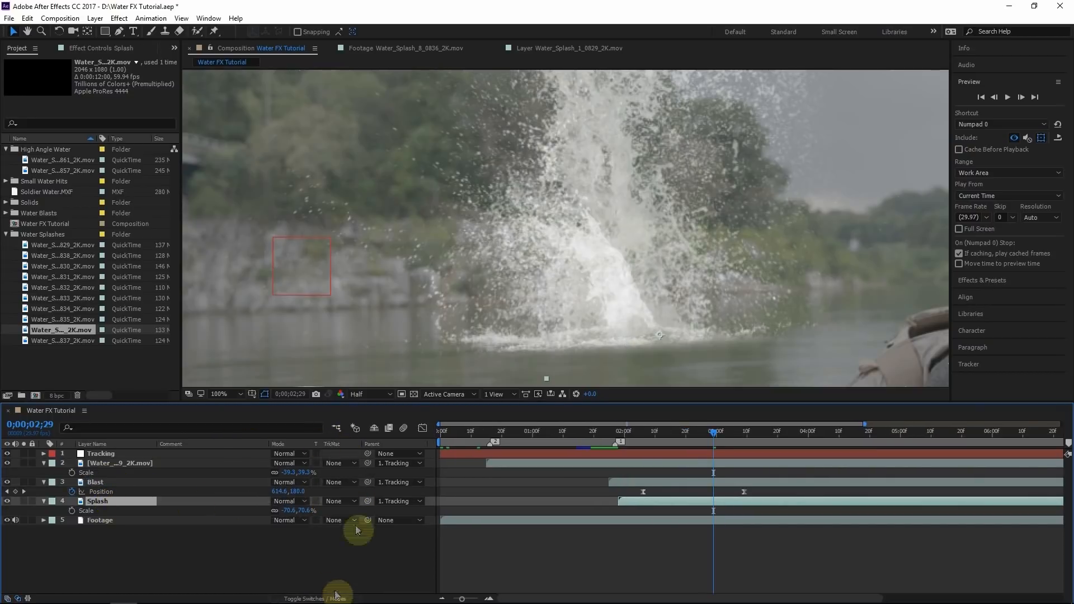
left_click(341, 501)
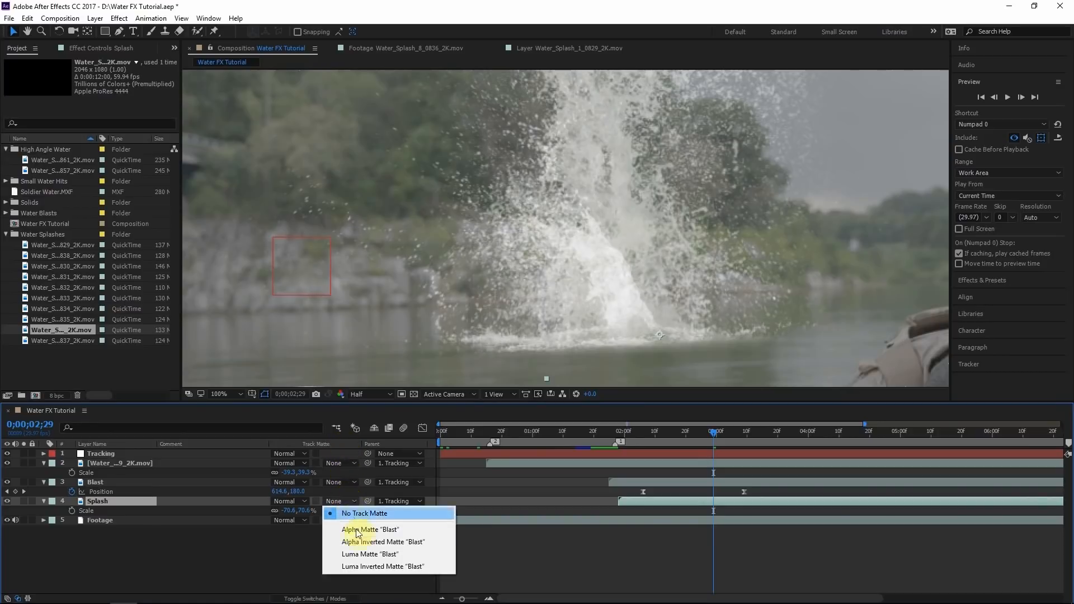
left_click(372, 542)
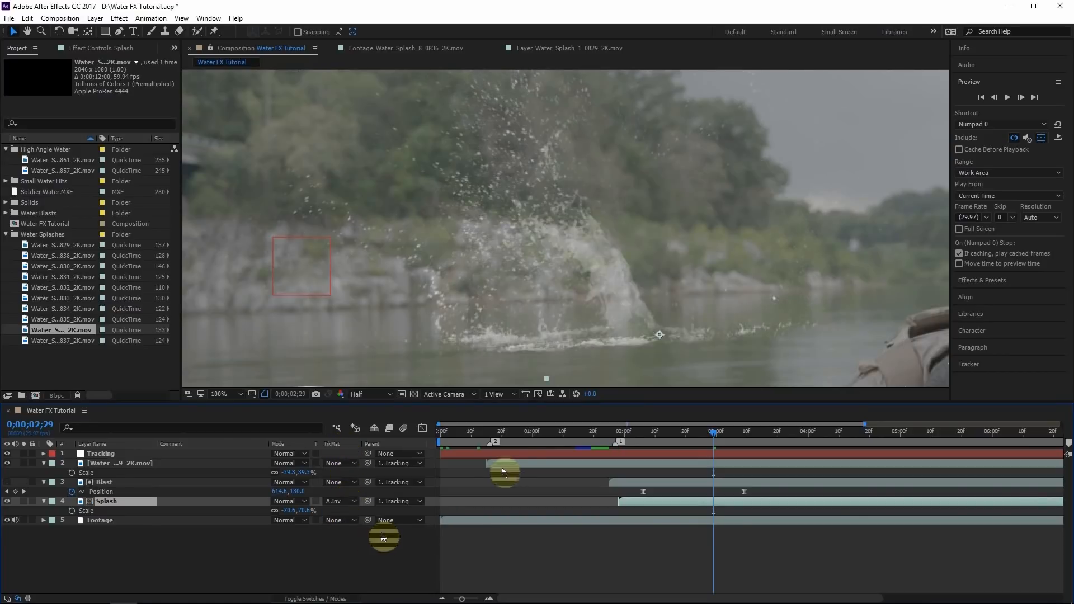
left_click(109, 482)
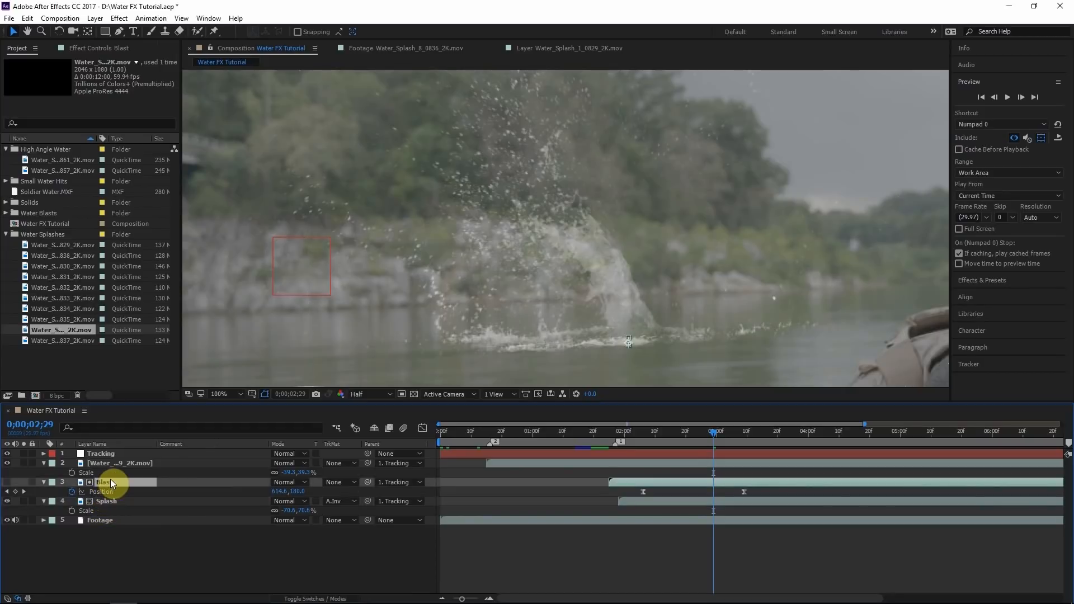
left_click(8, 483)
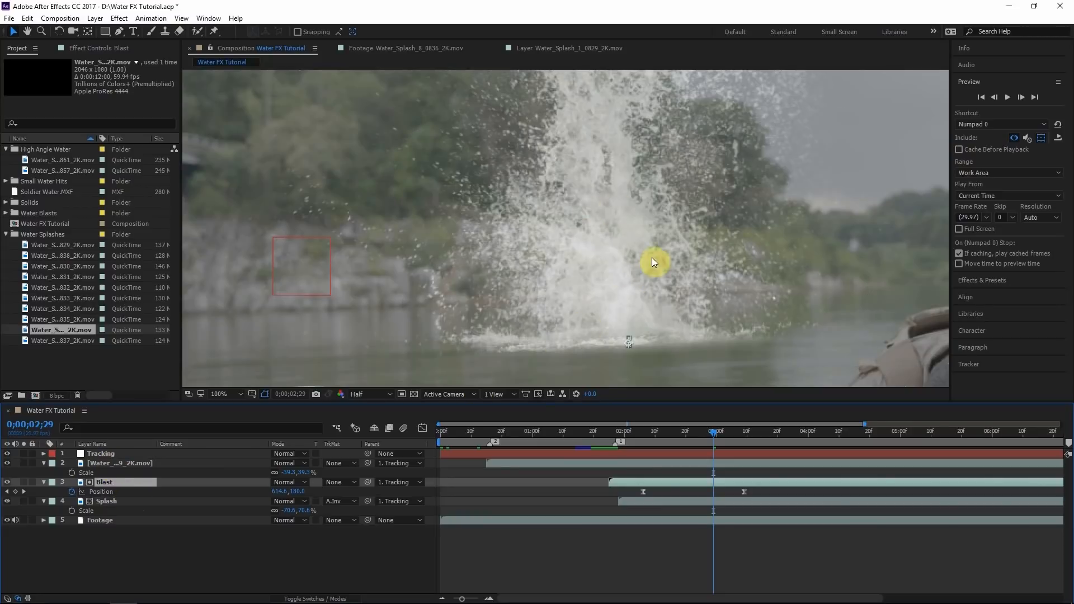
Step: Remove the Splash layer's track matte to compare the look, and undo the removal
left_click(111, 501)
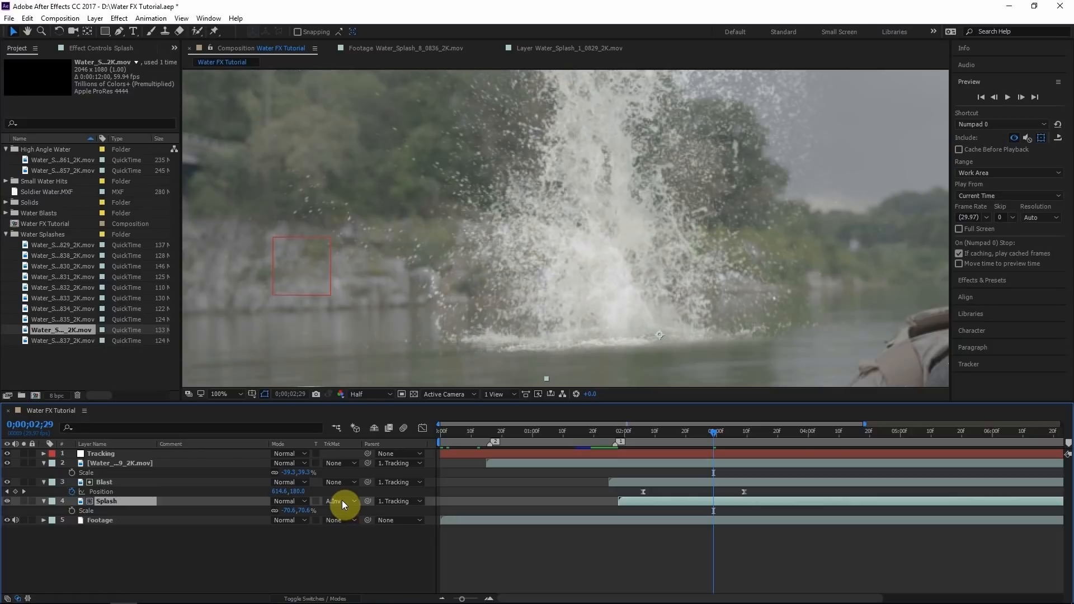
left_click(107, 485)
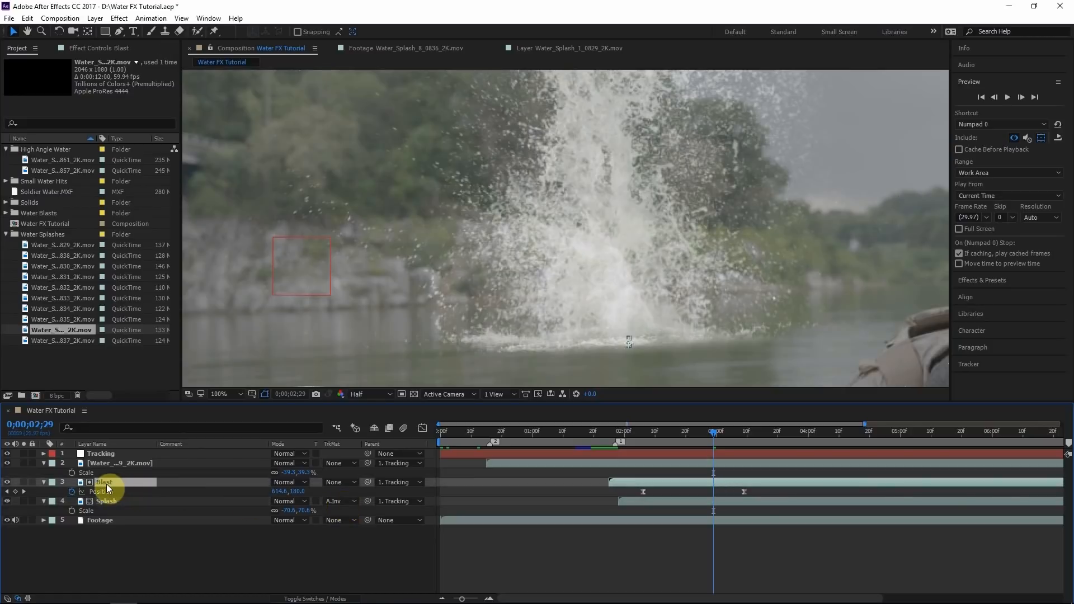
left_click(339, 502)
left_click(364, 515)
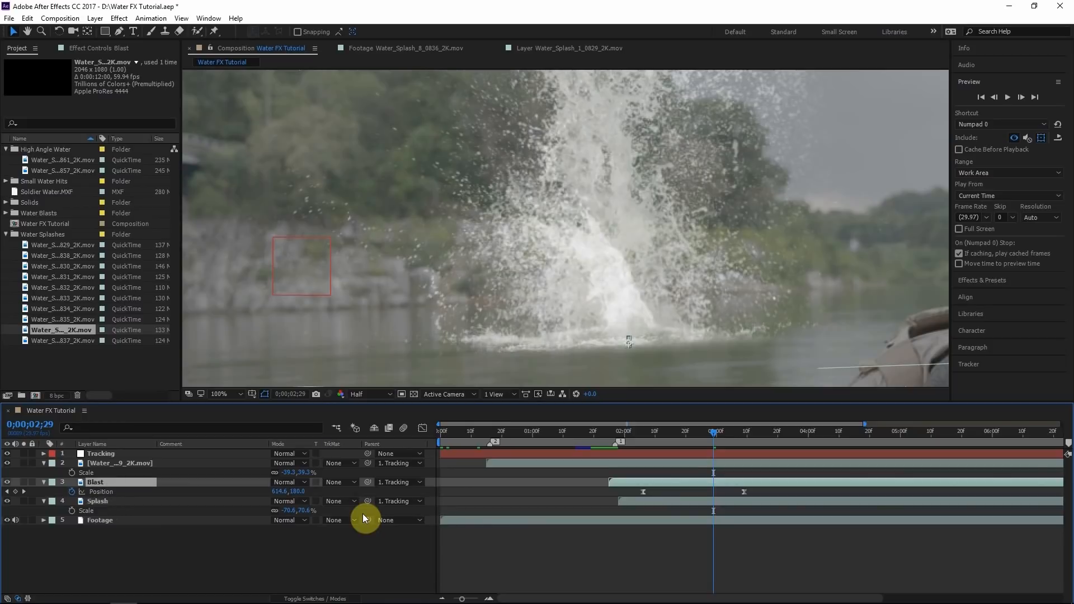
key("ctrl+z")
Step: Step through the frames around 0;00;02;17 and examine how the matted splash blends with the blast
left_click_drag(707, 438, 677, 424)
key("comma")
key("period")
left_click_drag(664, 318, 600, 230)
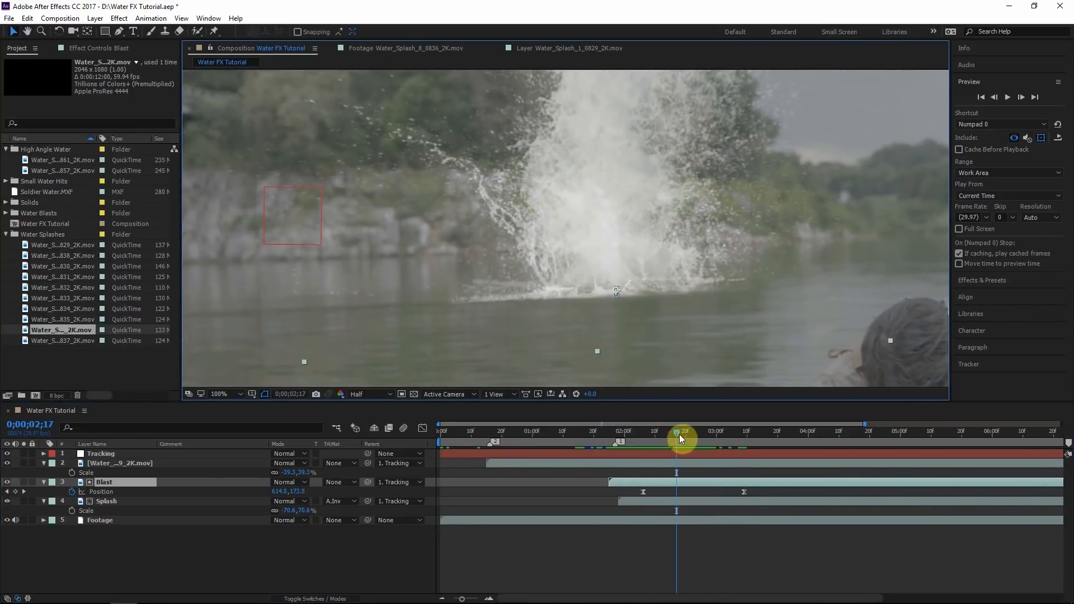
Step: Preview the Water_Splash_High_Angle_9_0857_2K.mov clip and add it to the composition as a layer above the existing splashes
left_click_drag(680, 435, 691, 428)
left_click_drag(716, 309, 765, 279)
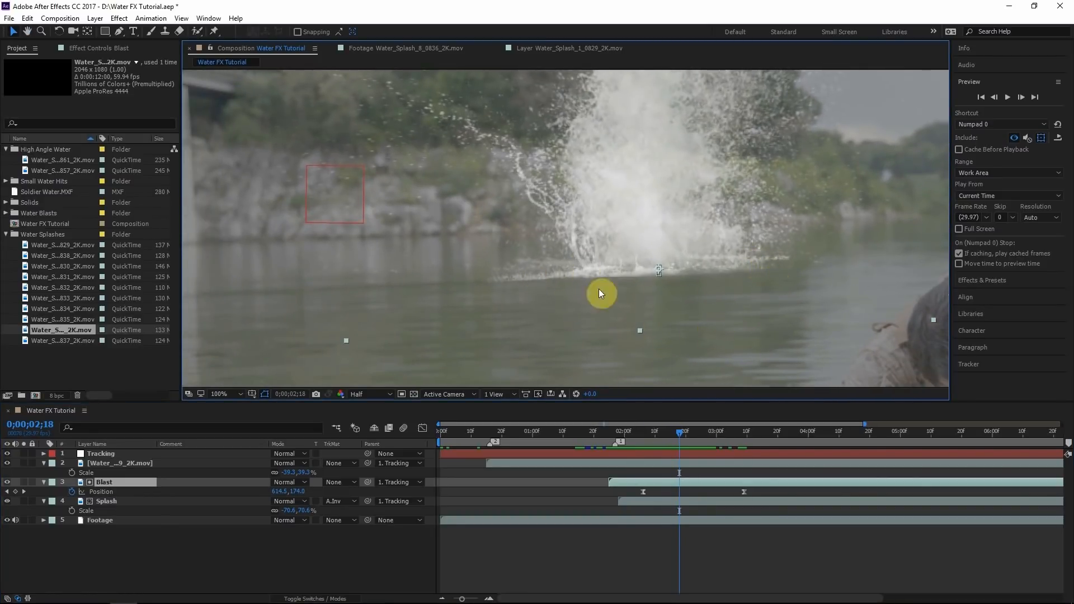
left_click(621, 435)
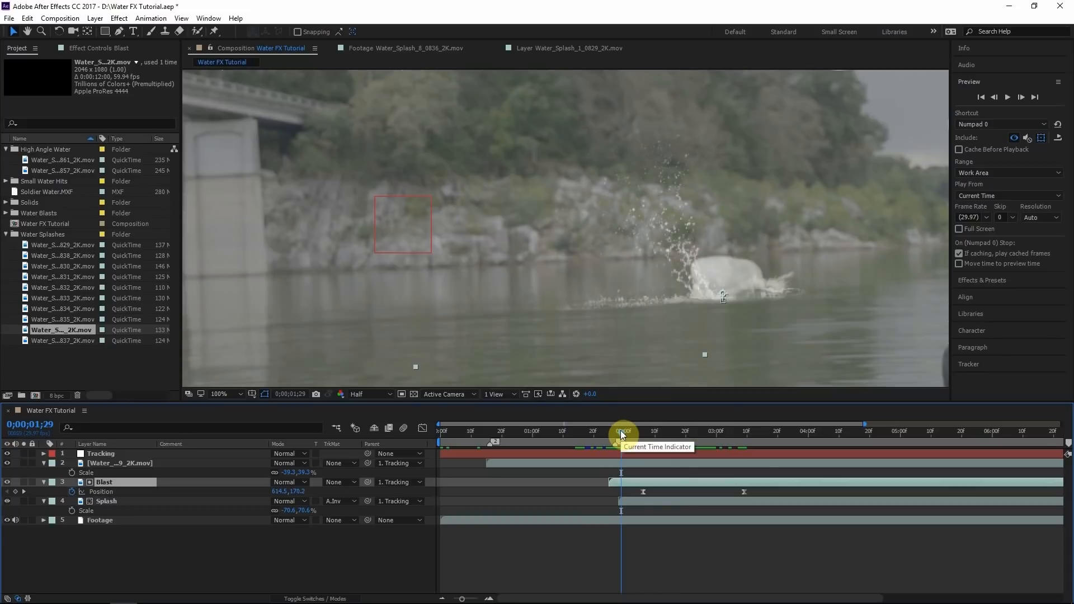
left_click_drag(621, 434, 643, 435)
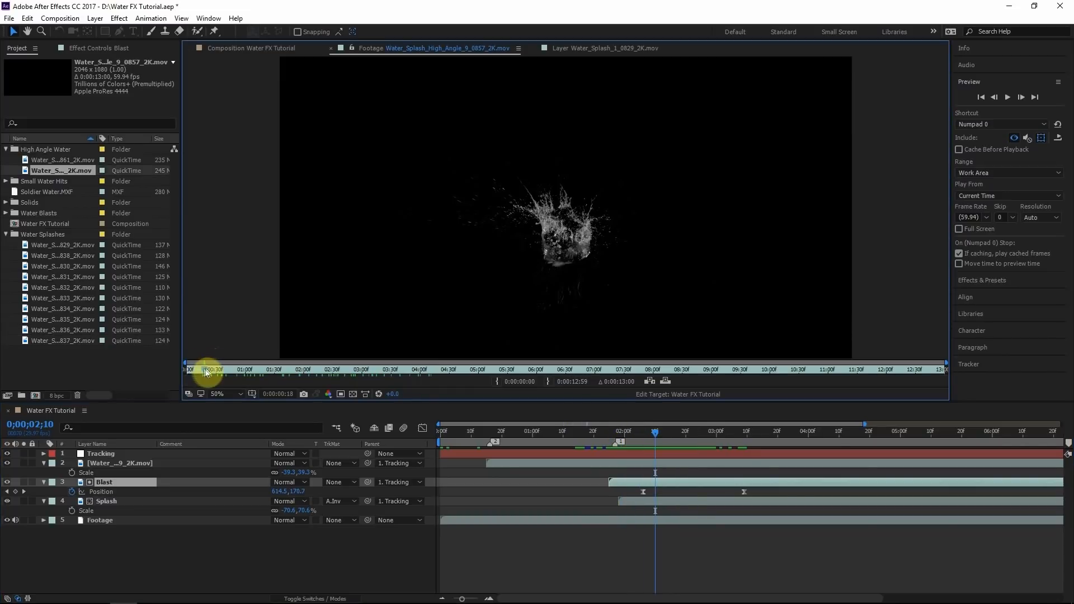
left_click_drag(208, 371, 357, 370)
left_click_drag(82, 170, 147, 459)
left_click_drag(145, 454, 145, 456)
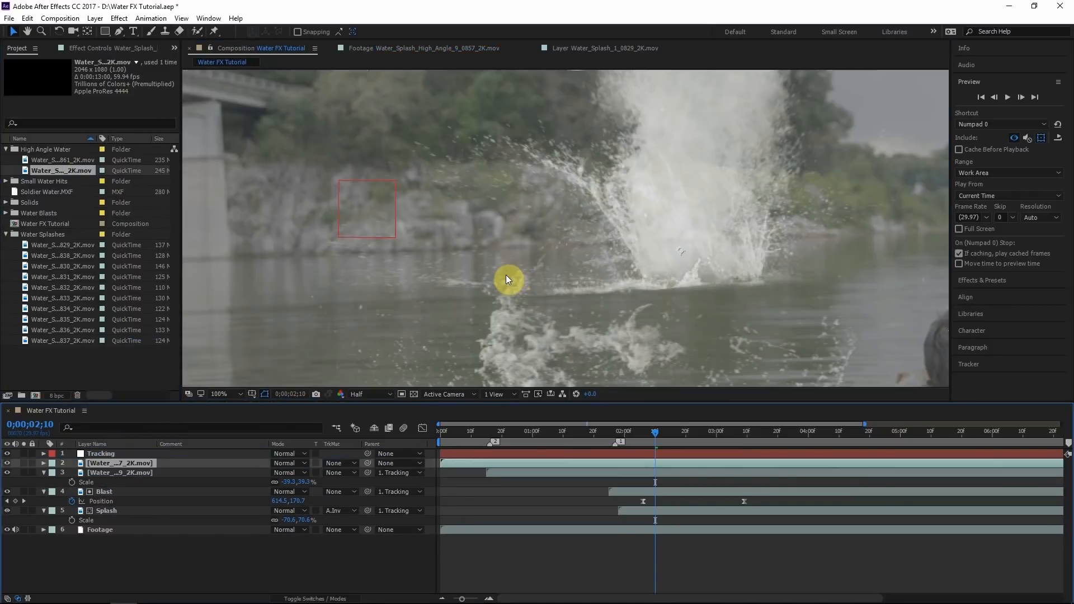
Step: Name the new high-angle layer Angle Splash, placed beneath Bomb Splash, and shift it to start at about 0;00;01;00
scroll(654, 210, "down", 2)
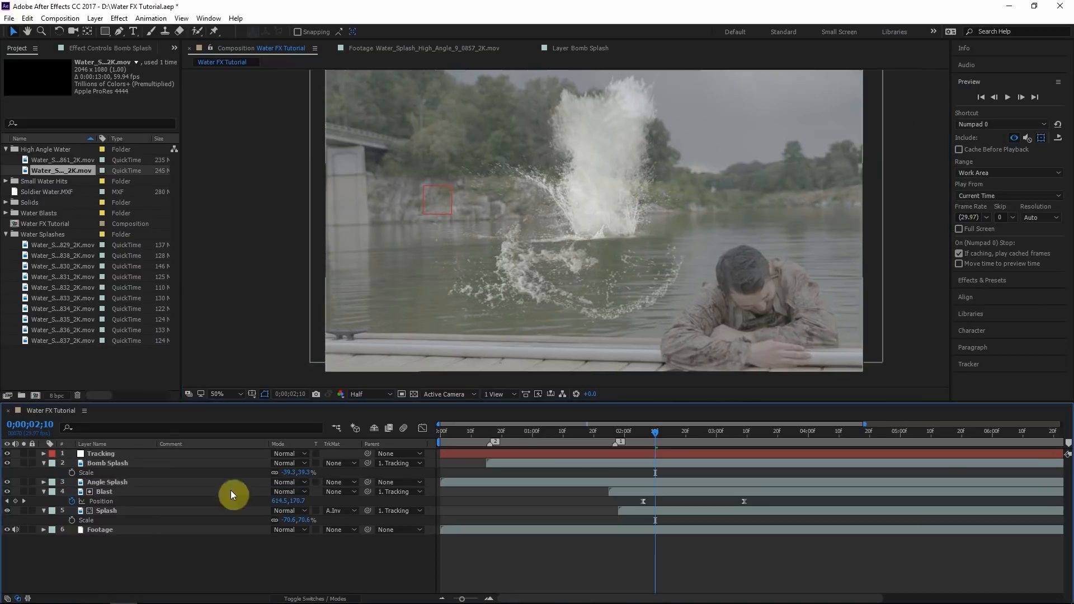
left_click(232, 484)
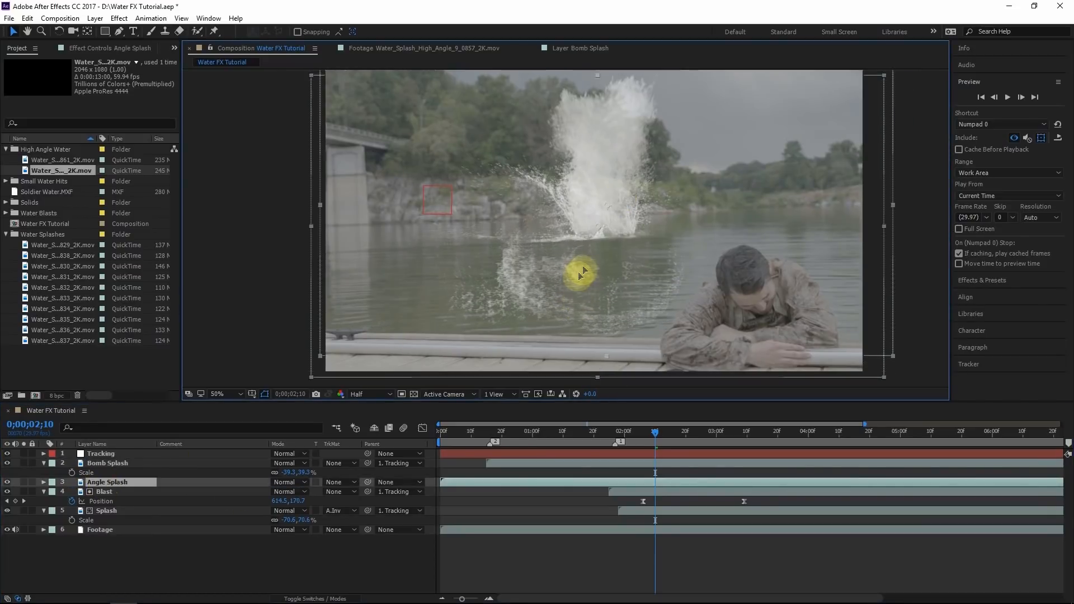
scroll(586, 277, "up", 2)
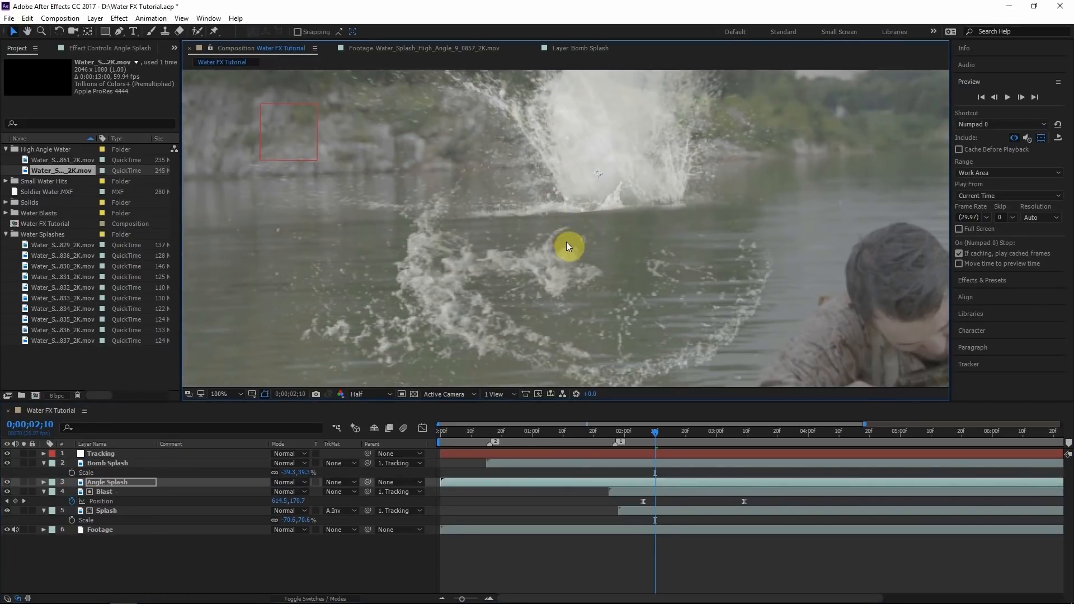
scroll(566, 243, "down", 2)
left_click_drag(613, 481, 720, 485)
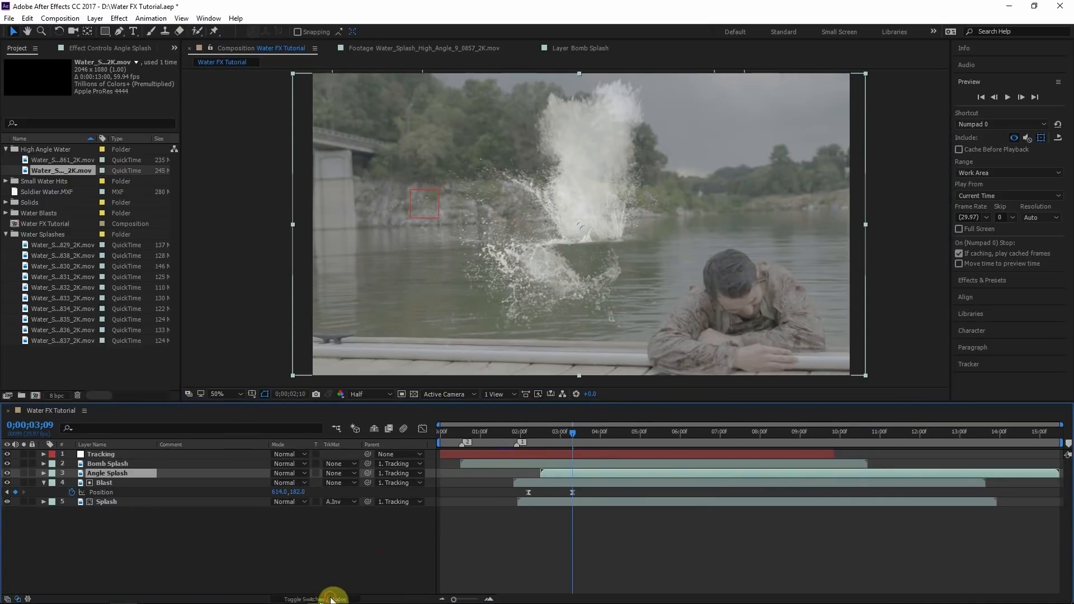
Step: Make the Angle Splash layer 3D and rotate it backwards so it lies along the water surface
left_click(331, 599)
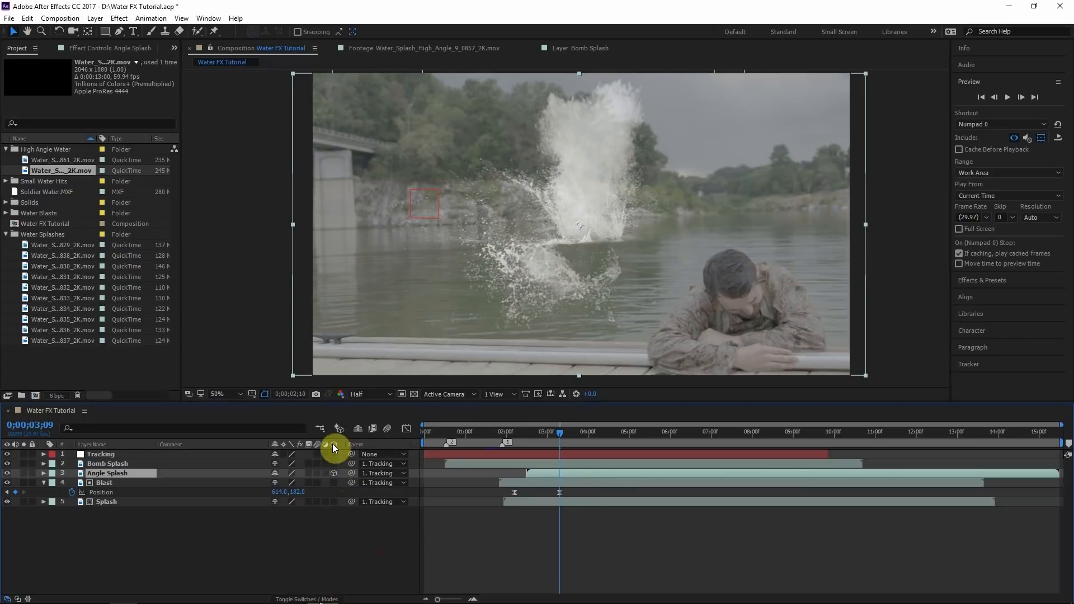
left_click(334, 474)
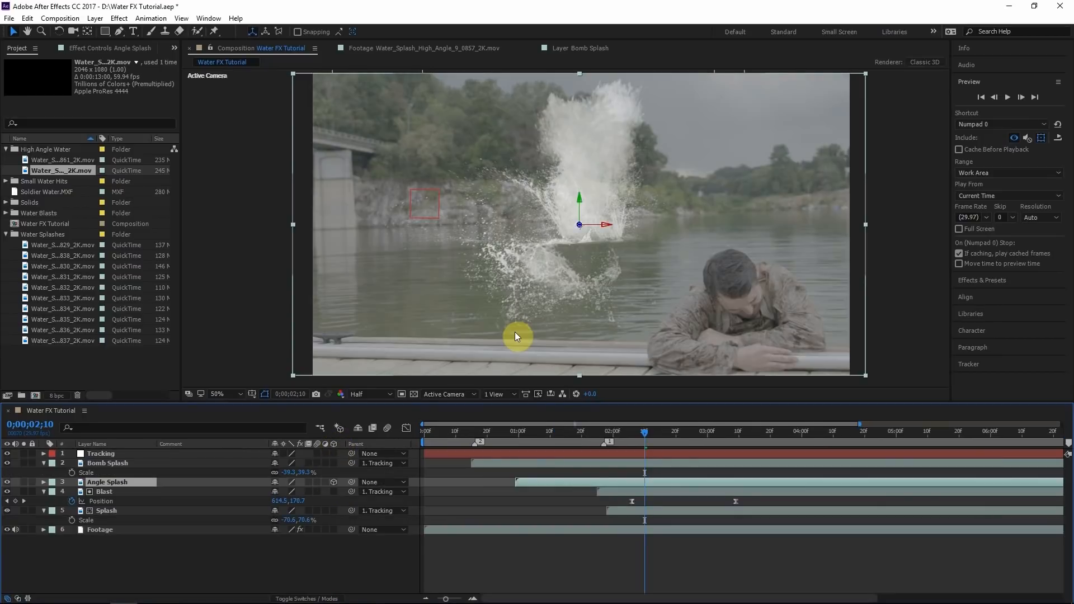
left_click(59, 32)
left_click_drag(609, 241, 619, 215)
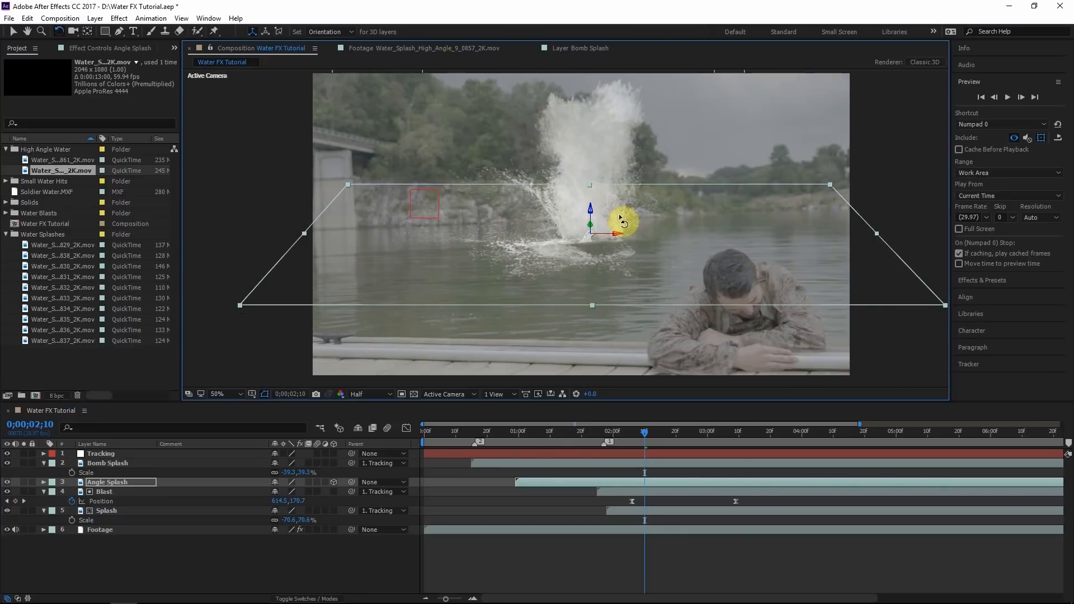
Step: Shift the Angle Splash layer to start at about 0;00;02;00 and parent it to the Tracking layer
key("1")
left_click_drag(612, 482, 705, 483)
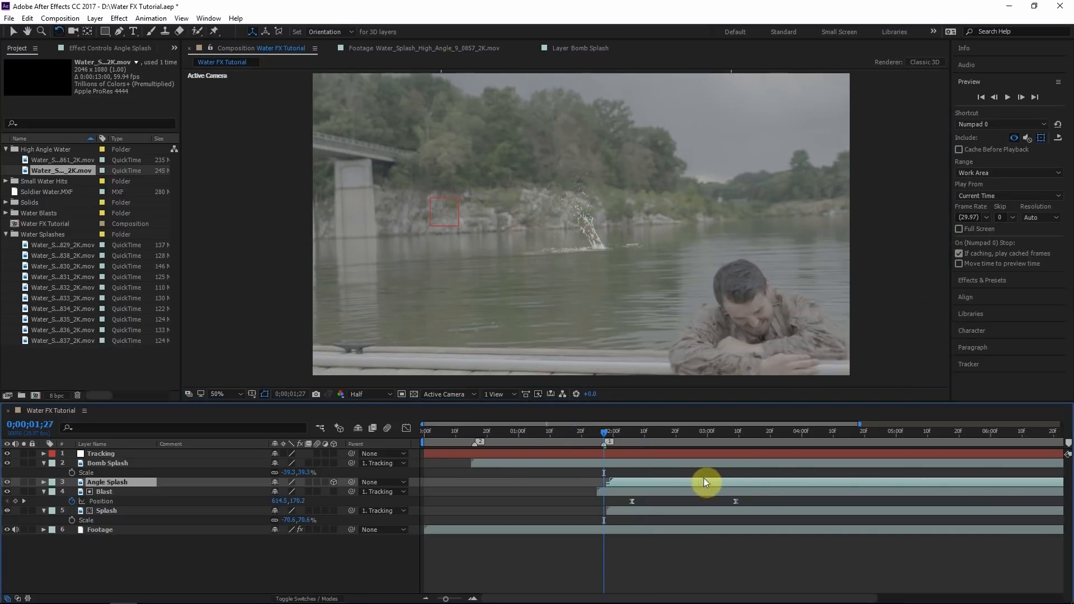
left_click(676, 432)
left_click_drag(351, 482, 98, 454)
Step: Adjust Angle Splash's anchor point and position to centre it on the blast's base, and scale it to 102.3%
key("j")
key("a")
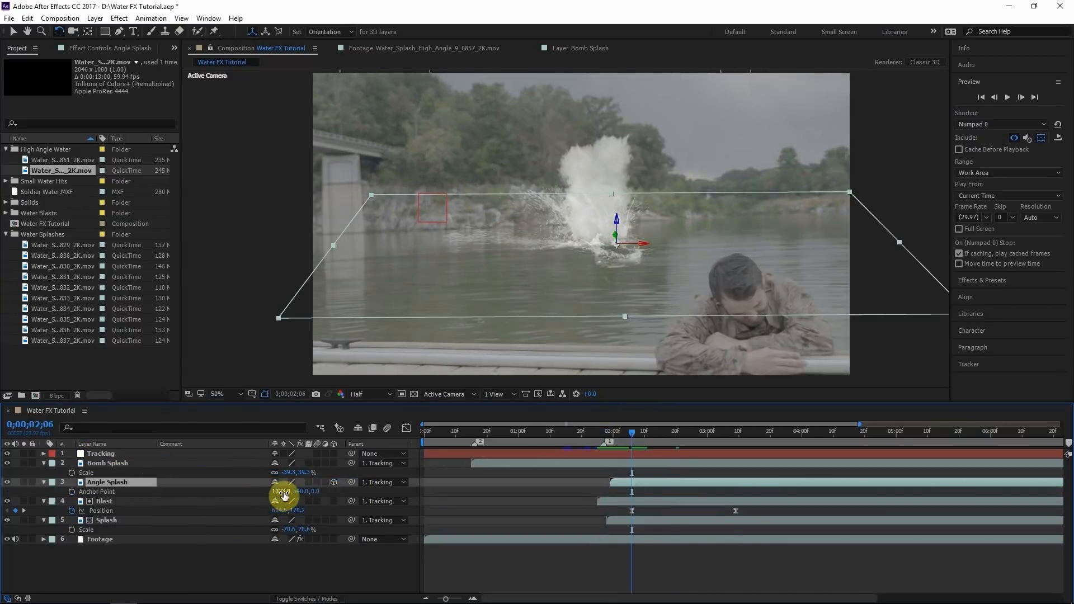
left_click_drag(286, 492, 297, 492)
key("v")
left_click_drag(619, 257, 616, 263)
key("s")
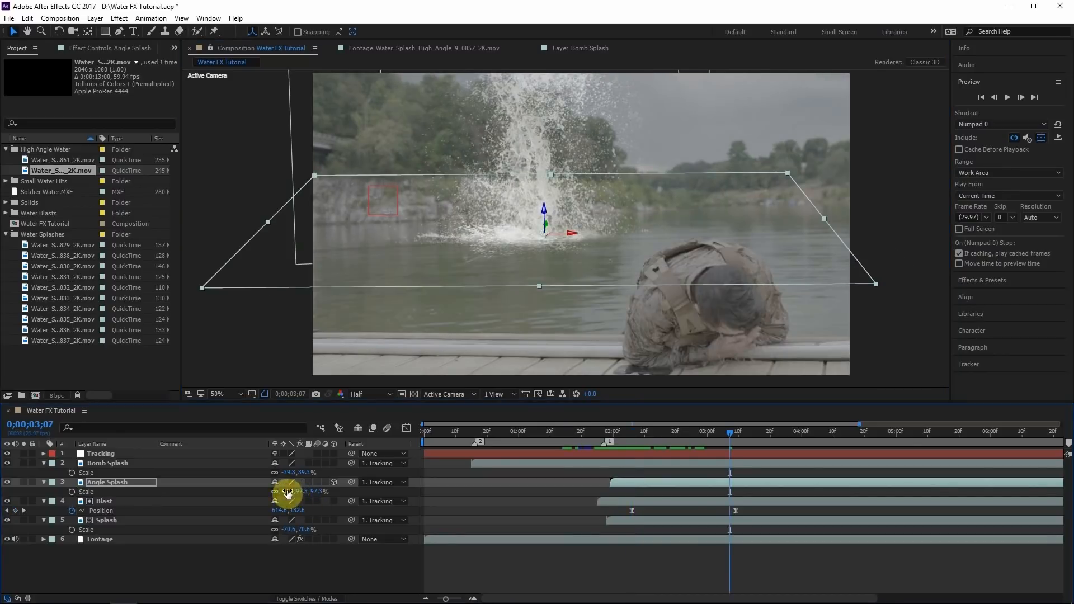
left_click_drag(288, 492, 304, 490)
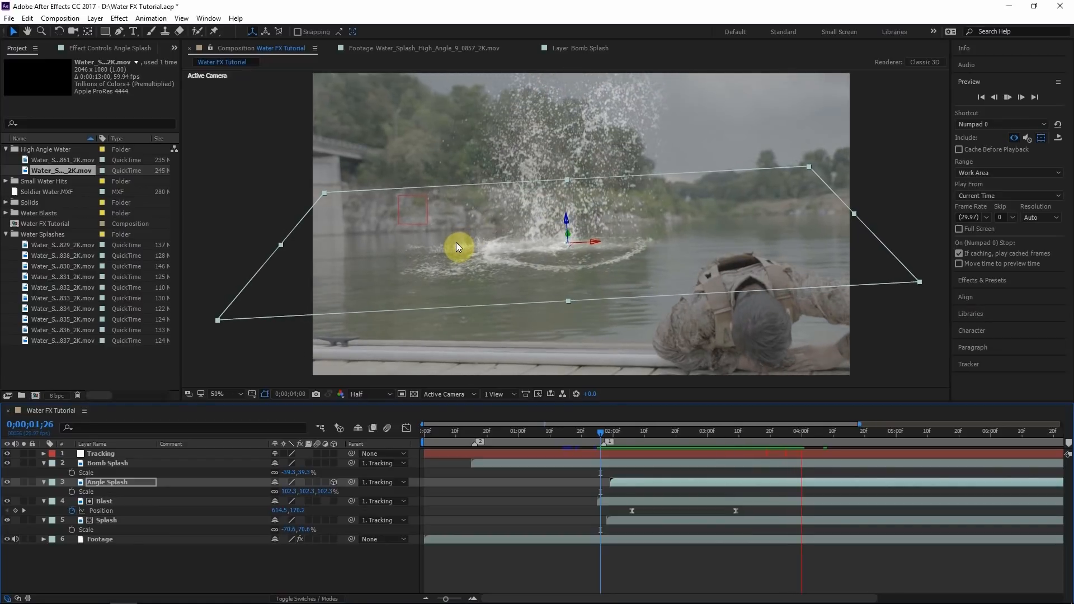
Step: Preview the splash and rotate the Angle Splash layer flatter to match the perspective of the water surface
key("Page_Down")
key("Page_Down")
key("Page_Down")
left_click_drag(700, 439, 821, 438)
left_click(58, 31)
left_click_drag(576, 305, 594, 235)
left_click(629, 431)
left_click(388, 474)
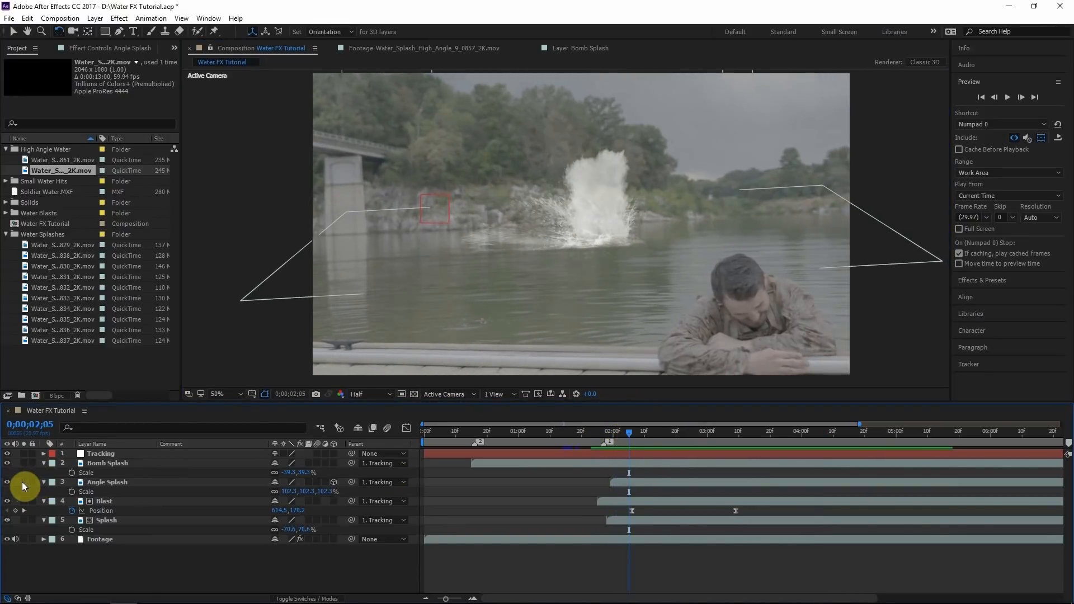
Step: Solo the Angle Splash layer and add a 100% opacity keyframe at 0;00;03;00
left_click(23, 482)
left_click_drag(625, 442, 669, 435)
left_click(600, 234)
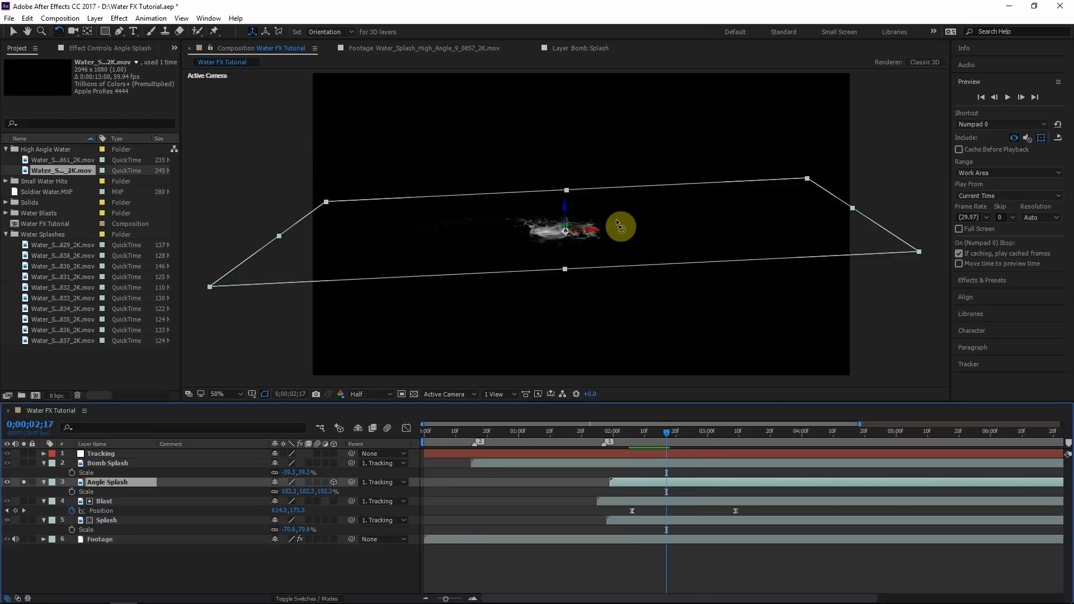
key("t")
left_click(701, 432)
left_click_drag(702, 432, 707, 433)
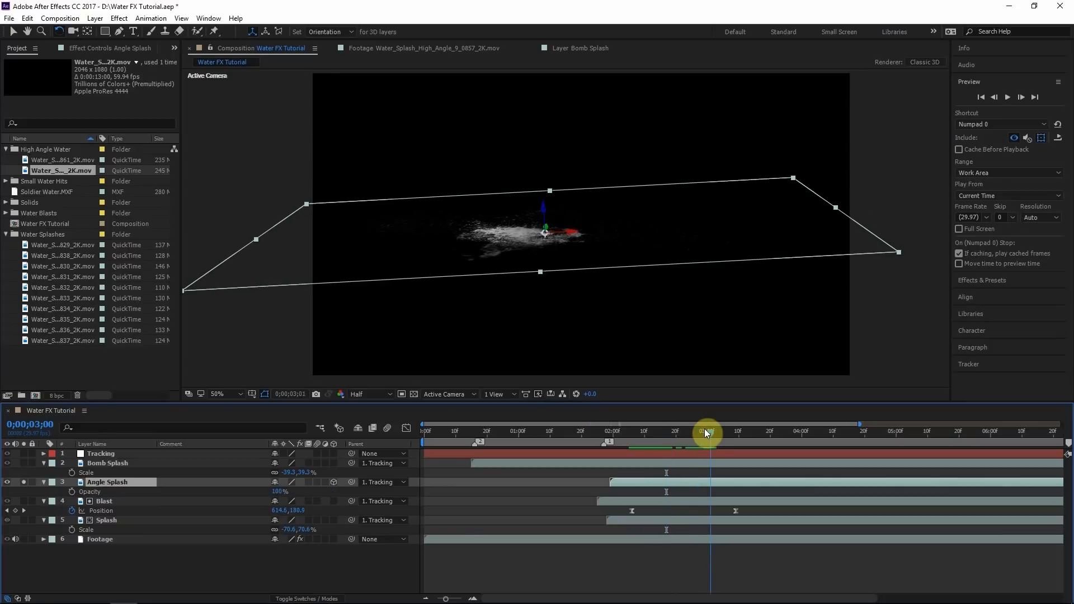
left_click(706, 432)
key("t")
key("t")
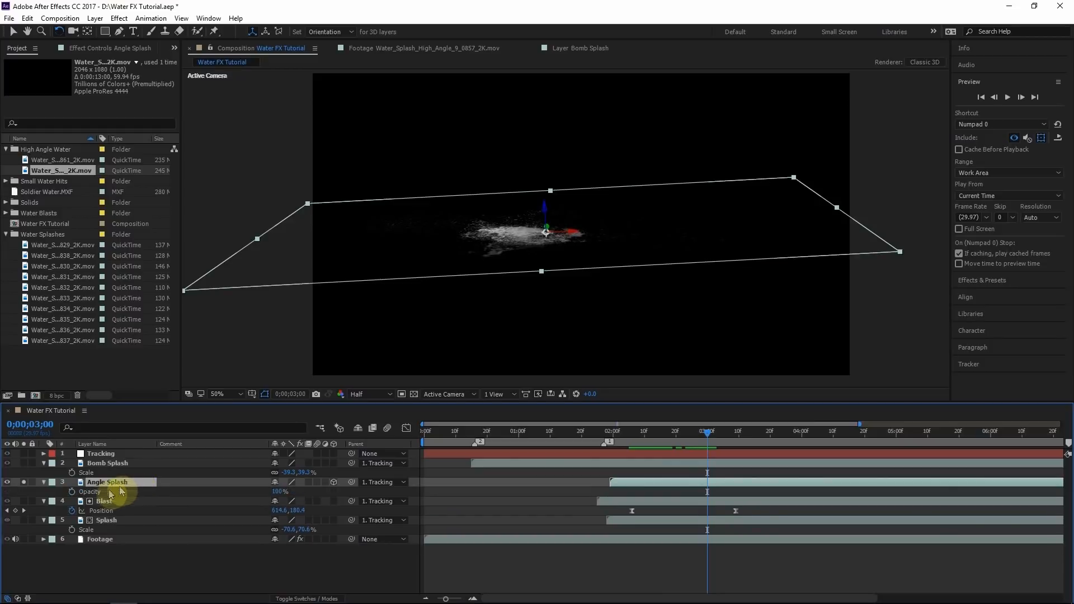
left_click(72, 493)
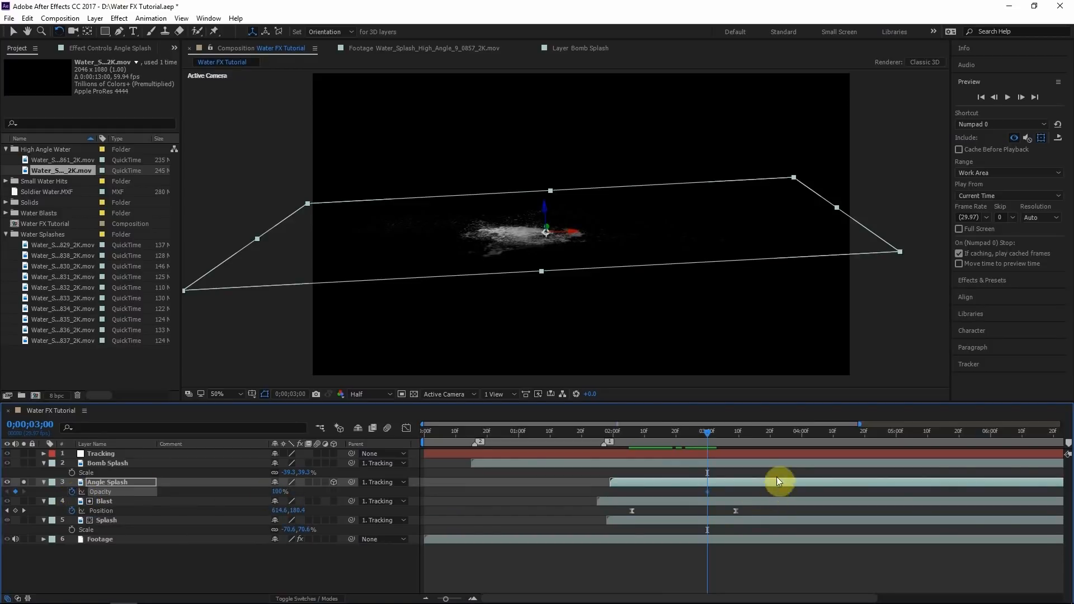
Step: Set Angle Splash's opacity to 12% at 0;00;02;05 and apply Easy Ease to both opacity keyframes
left_click_drag(667, 437, 628, 437)
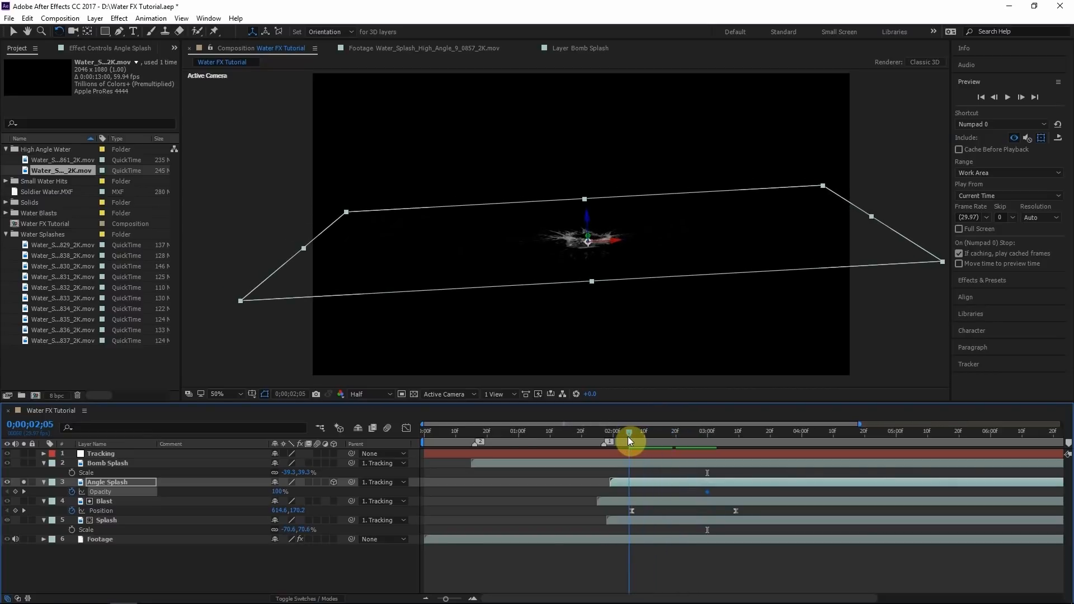
left_click_drag(278, 492, 3, 453)
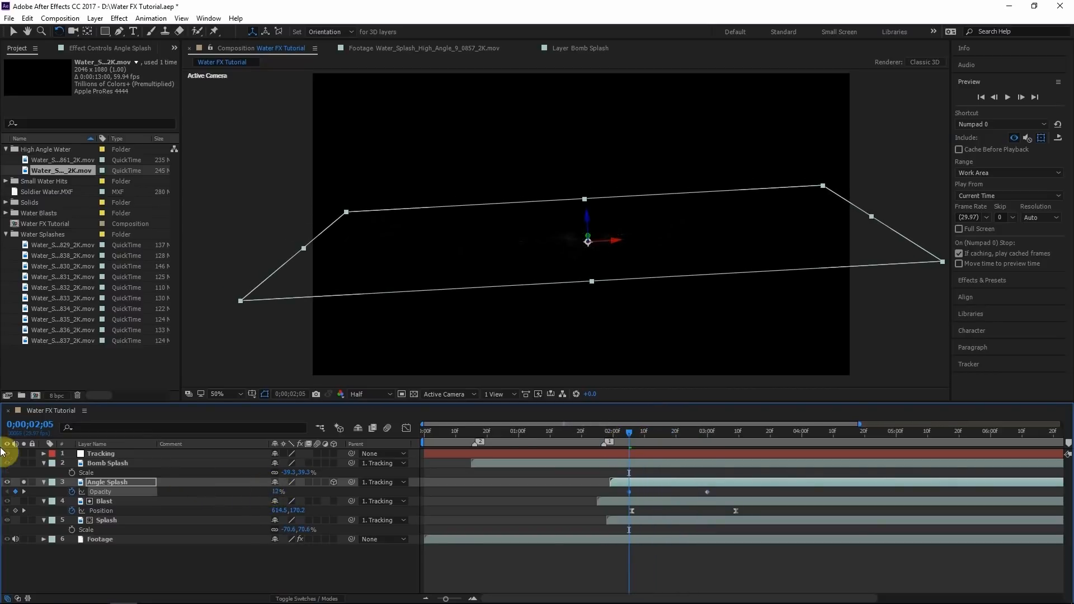
left_click_drag(738, 497, 553, 492)
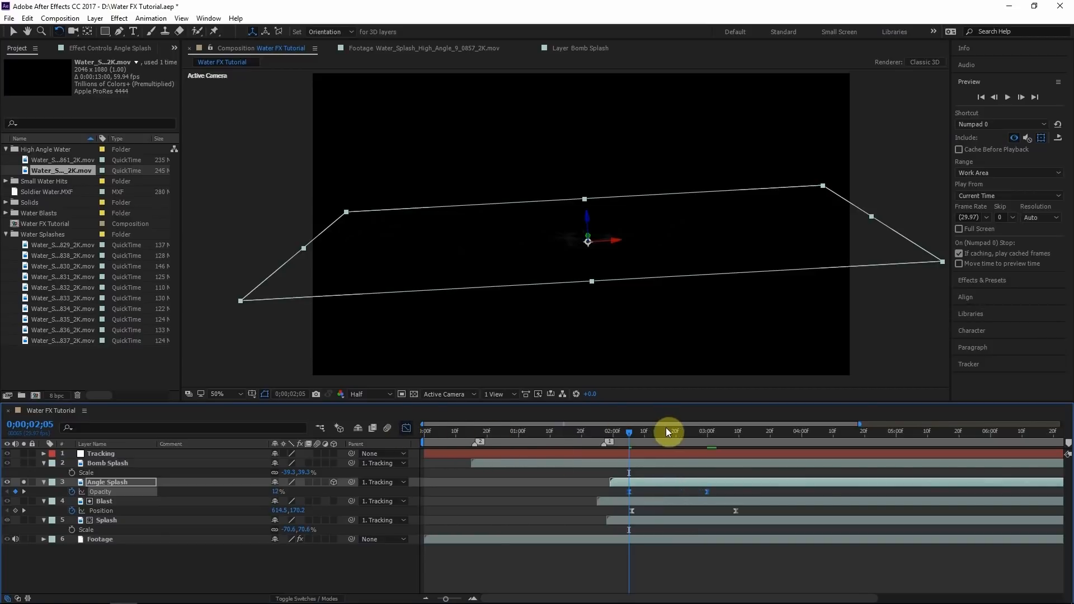
key("shift+F3")
Step: Stretch Angle Splash's opacity fade to run from about 0;00;01;29 to 0;00;03;19 and preview it with all layers
left_click(407, 430)
left_click_drag(619, 442, 784, 496)
left_click(669, 581)
left_click(1008, 97)
left_click_drag(684, 437, 619, 440)
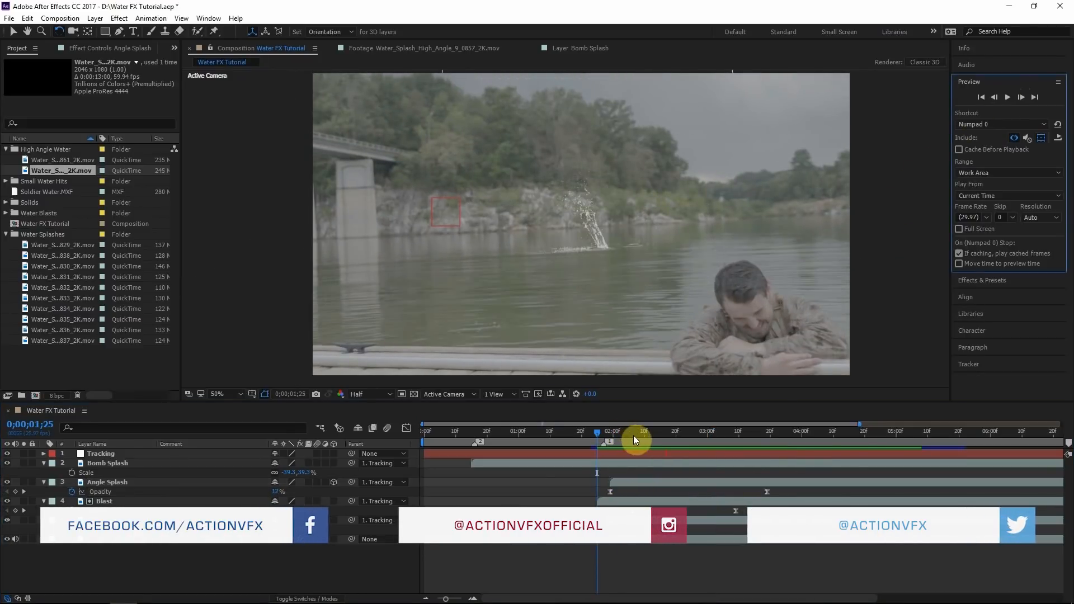
key("space")
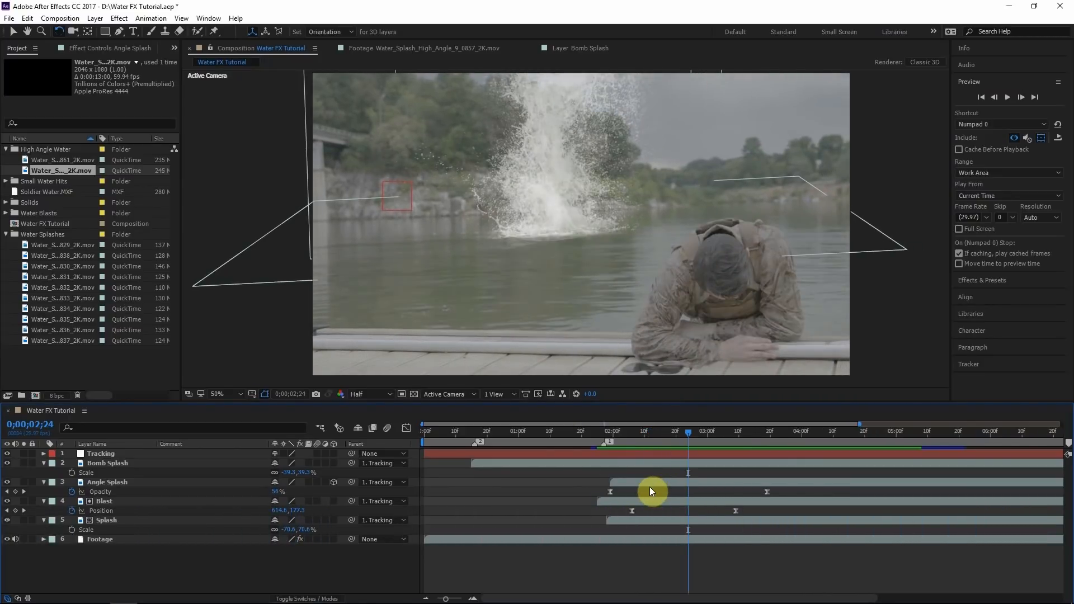
Step: Move the Angle Splash layer with its keyframes to start at about 0;00;02;15 and play back the result
left_click_drag(649, 485, 700, 448)
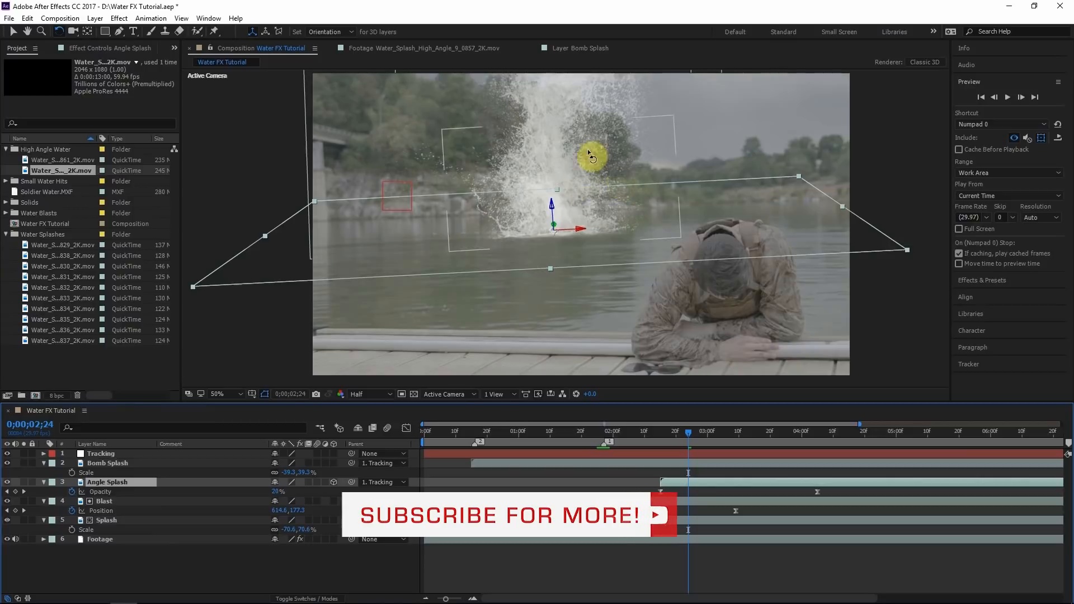
left_click(671, 446)
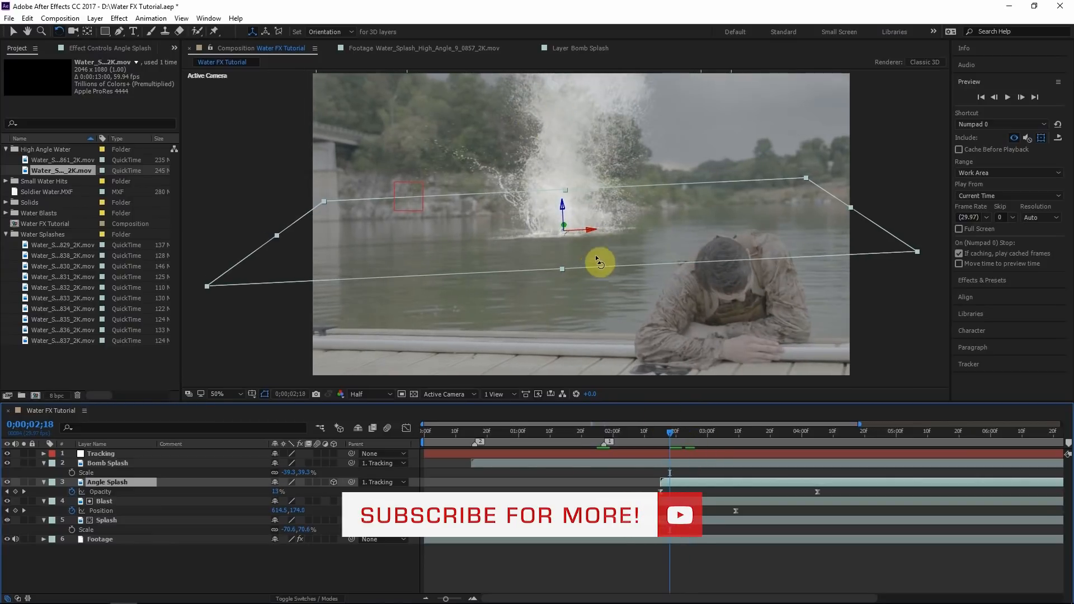
left_click(1008, 97)
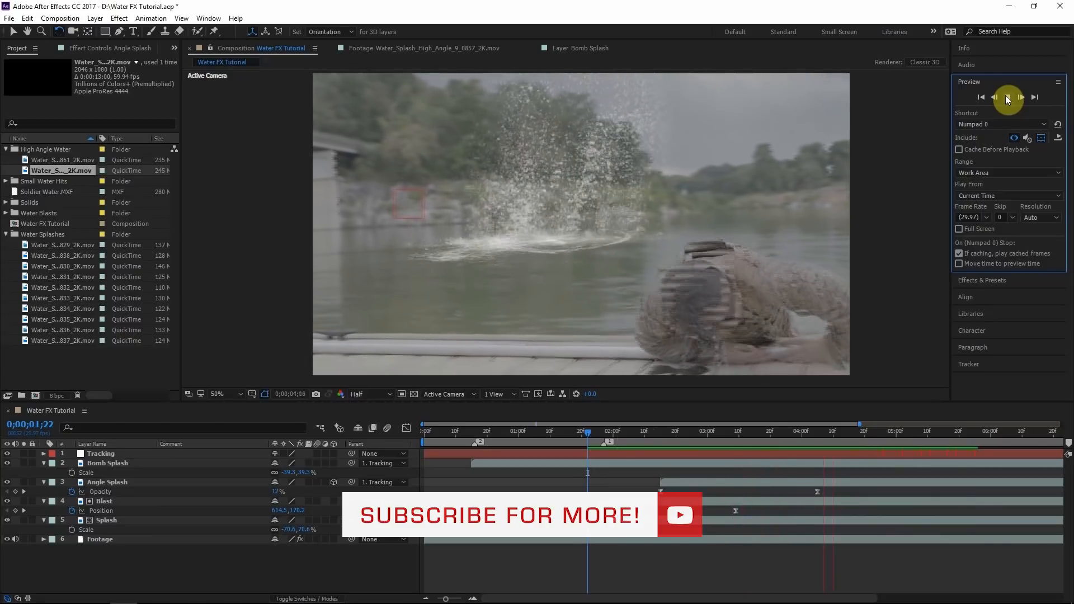
left_click(1006, 97)
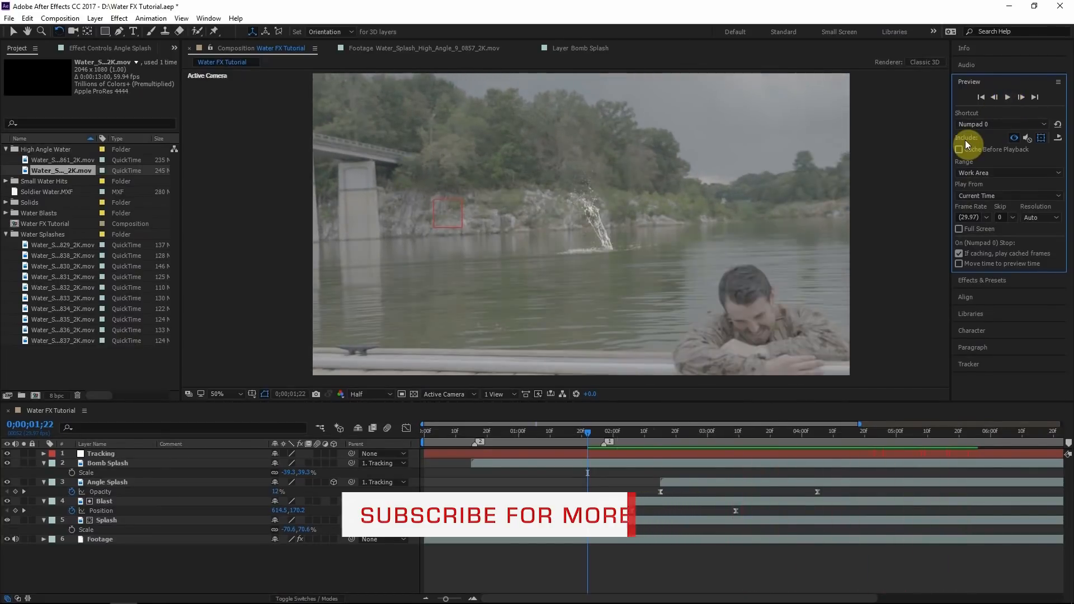
Step: Inspect the blast's base at 0;00;02;08 and create a 1920 x 1080 px white solid directly above the Bomb Splash layer
key("v")
mouse_move(638, 442)
left_mouse_down()
mouse_move(733, 420)
mouse_move(638, 422)
left_mouse_up()
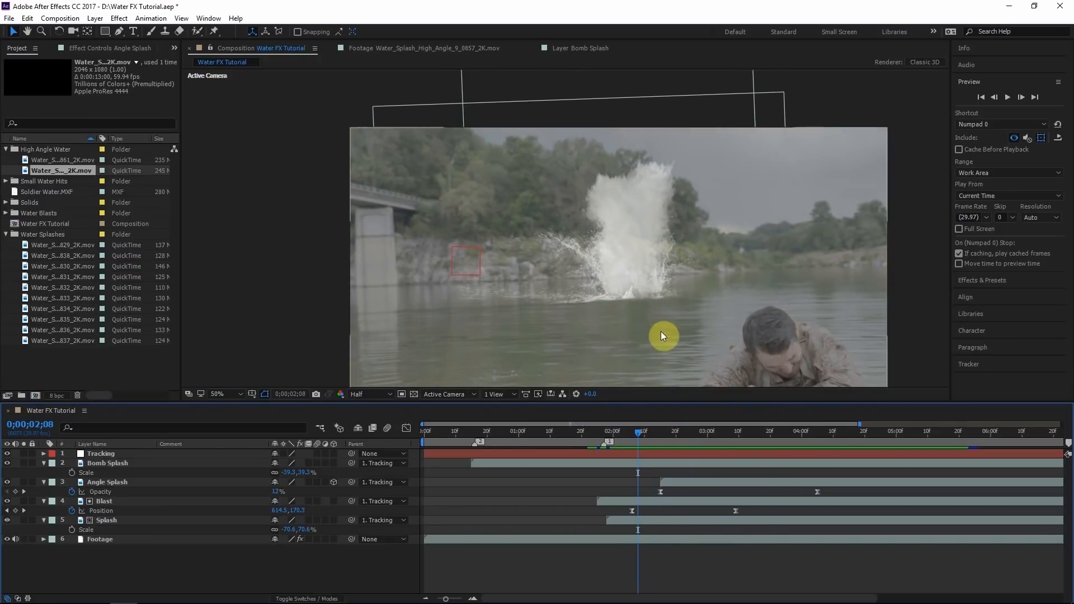
scroll(619, 286, "up", 2)
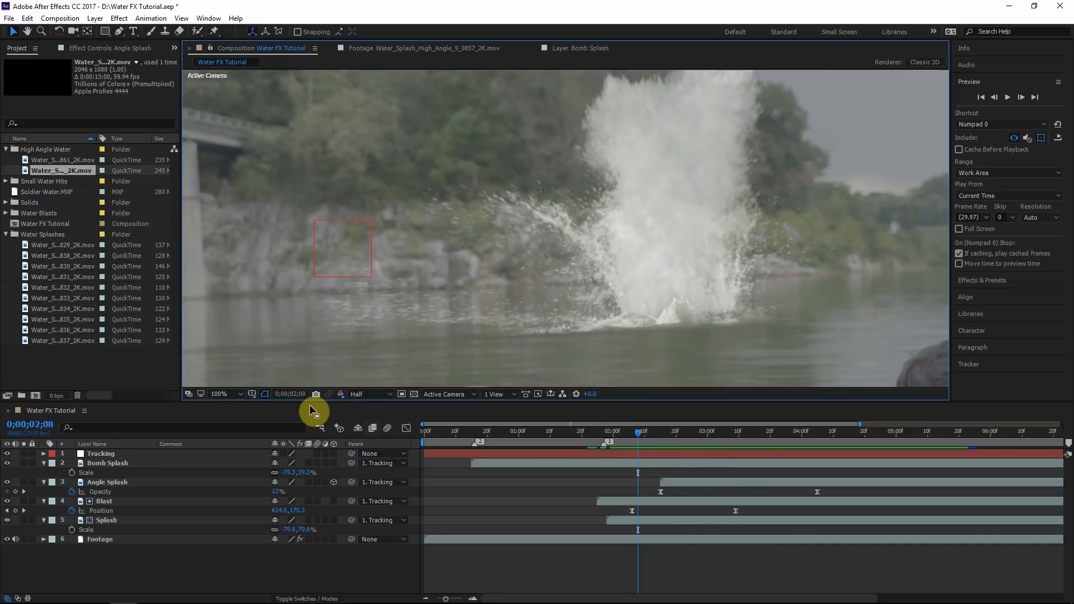
left_click(114, 463)
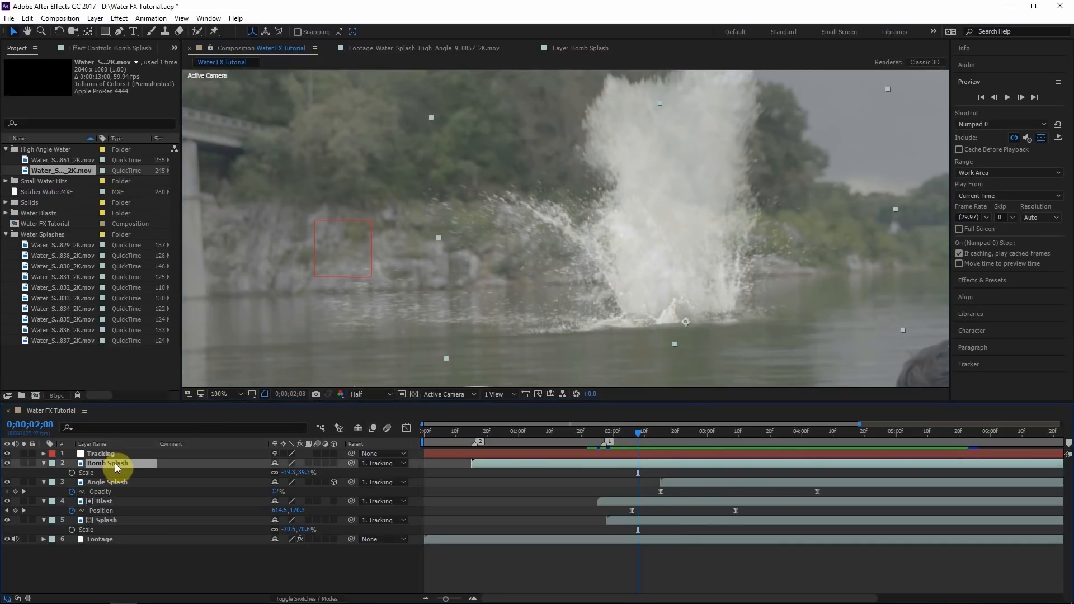
key("ctrl+y")
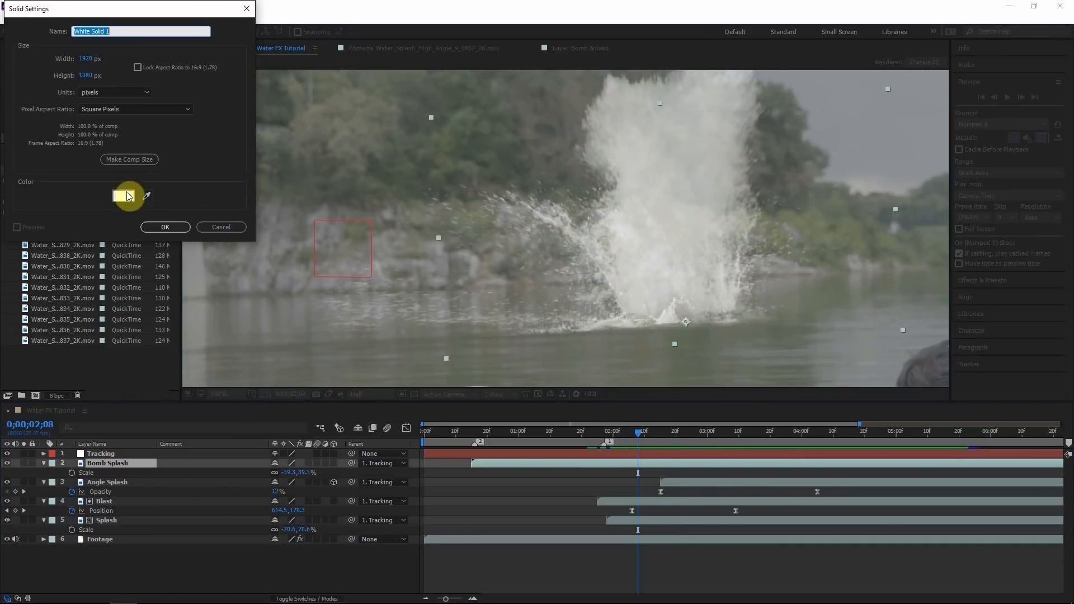
left_click(168, 227)
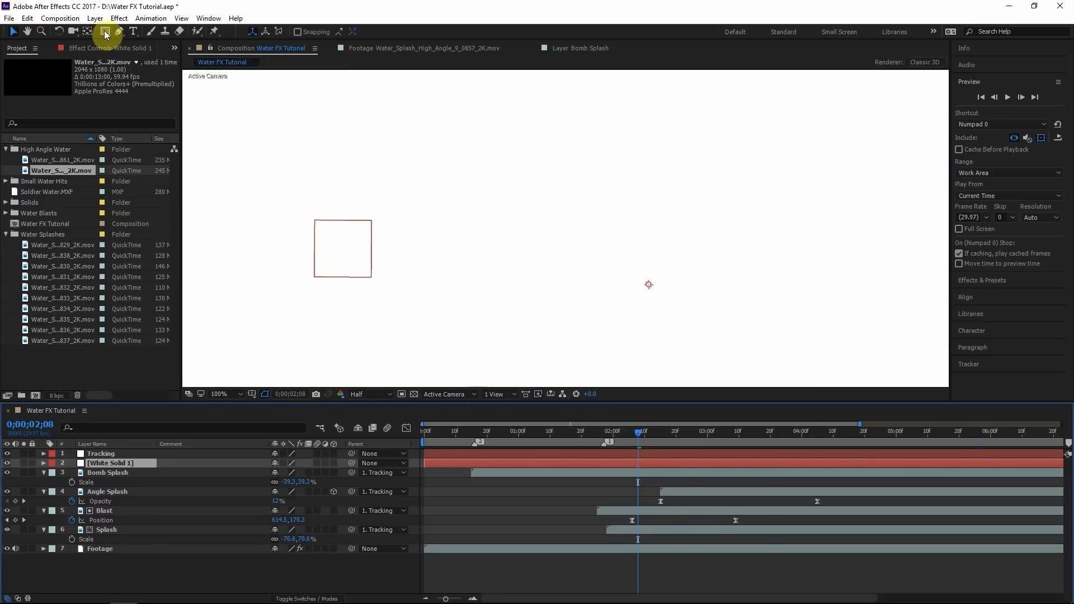
Step: Parent the white solid to the Tracking layer, hide it, and get the Pen tool ready over the blast
left_click(119, 32)
left_click_drag(351, 464, 110, 456)
left_click(8, 463)
scroll(616, 339, "up", 1)
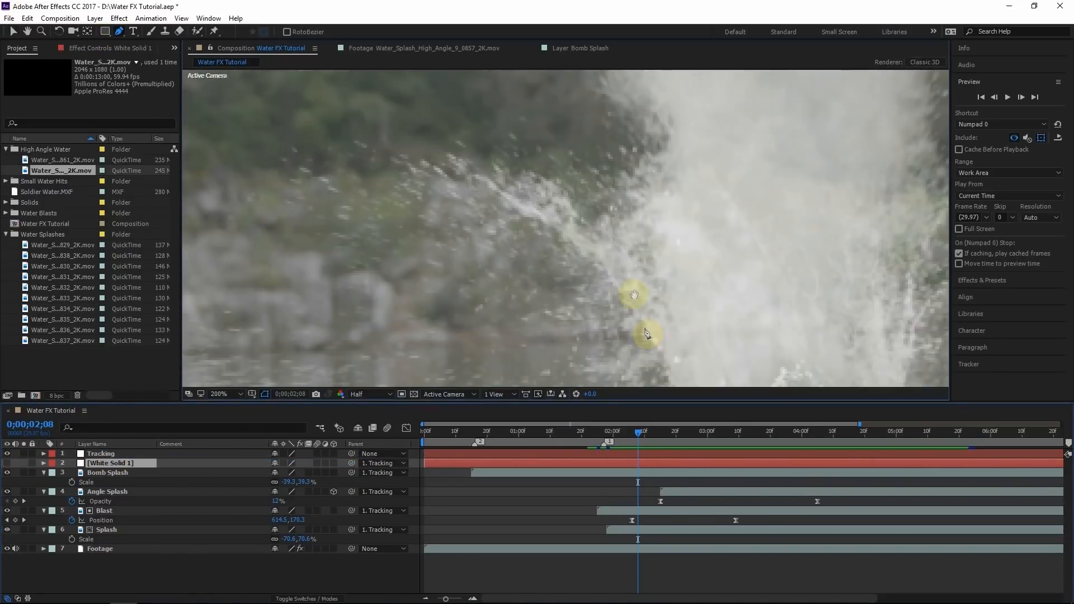
Step: Draw a closed mask on the white solid around the blast's base at the waterline with the Pen tool
left_click_drag(648, 336, 590, 226)
left_click(608, 265)
left_click(679, 265)
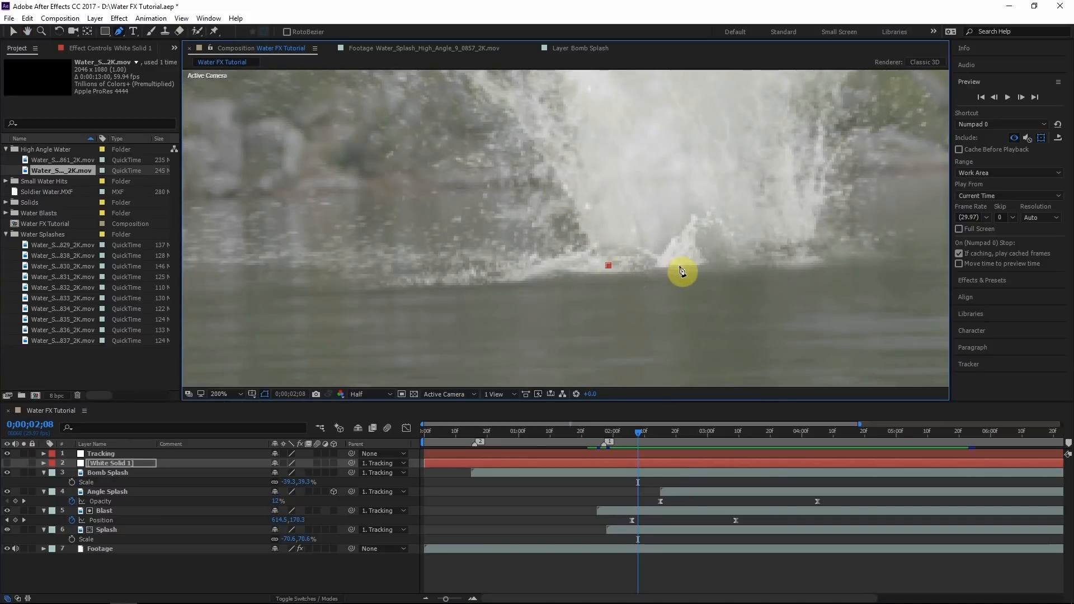
left_click(736, 262)
left_click(778, 261)
left_click(803, 257)
left_click(779, 245)
left_click(711, 243)
left_click(672, 247)
left_click(609, 266)
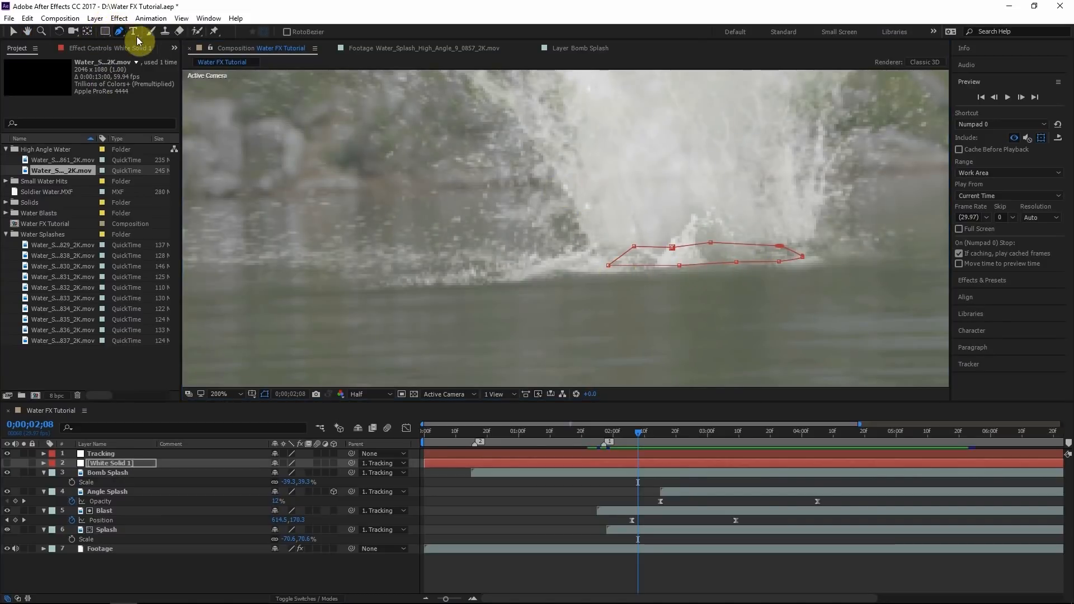
Step: Feather the white solid's mask upward with the Mask Feather tool and set its Mask Feather to 12 pixels
left_click_drag(119, 31, 151, 79)
left_click(680, 265)
left_click(681, 267)
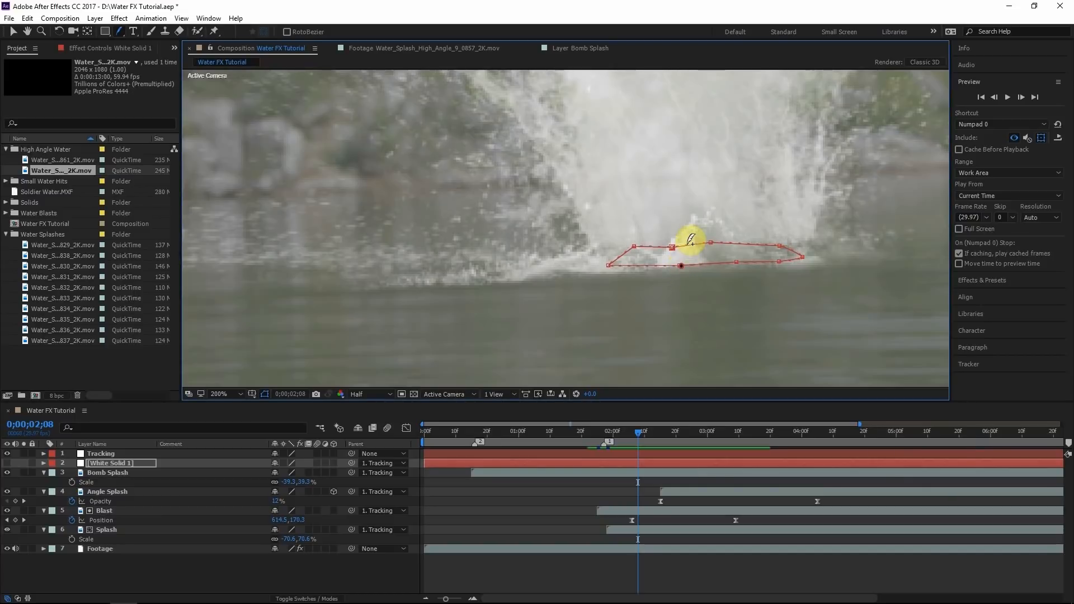
left_click_drag(689, 224, 686, 216)
key("f")
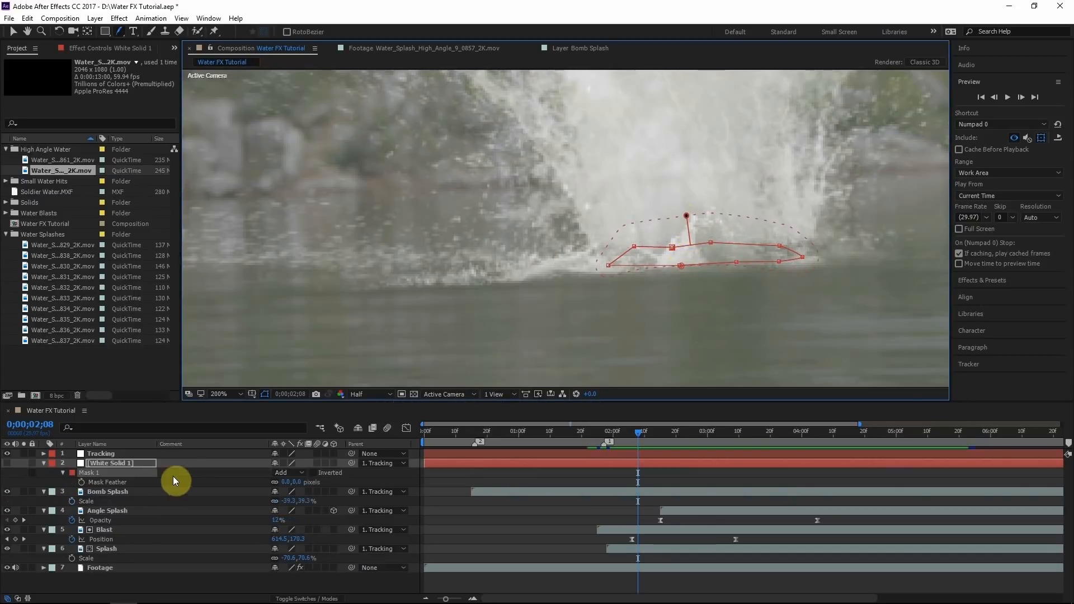
left_click_drag(284, 483, 297, 483)
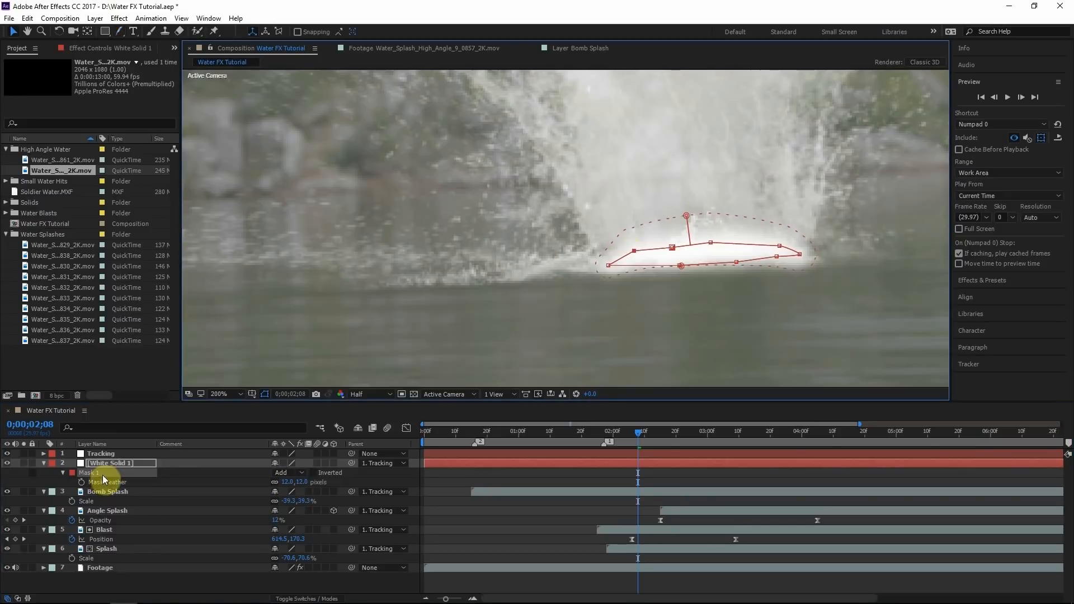
Step: Keyframe the Mask Path from 0;00;02;08 back to the splash's start and onward to match the blast's base, and make the solid visible
key("v")
key("m")
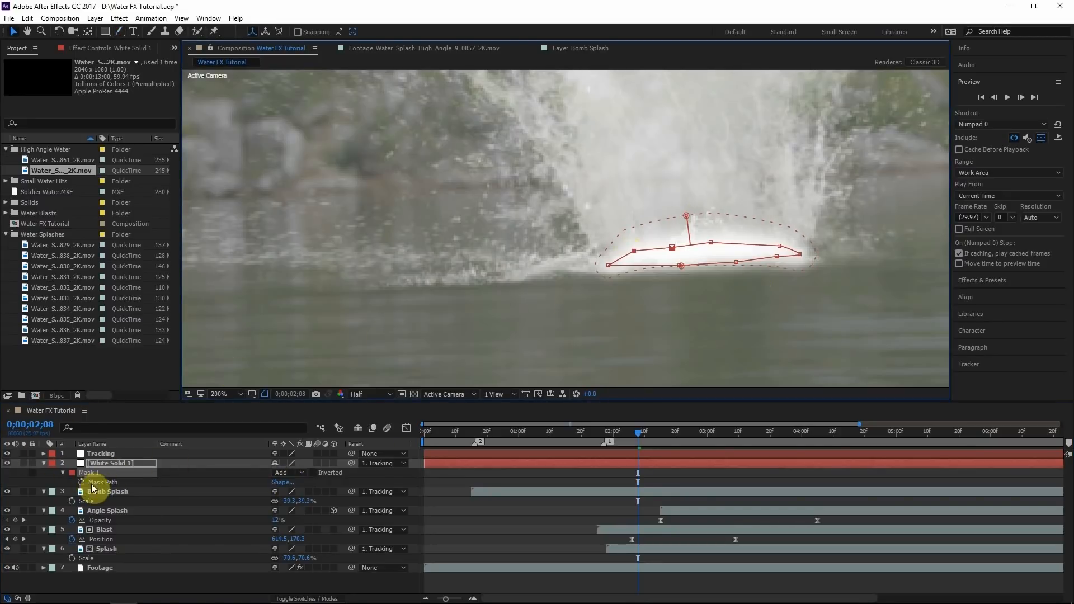
left_click(81, 482)
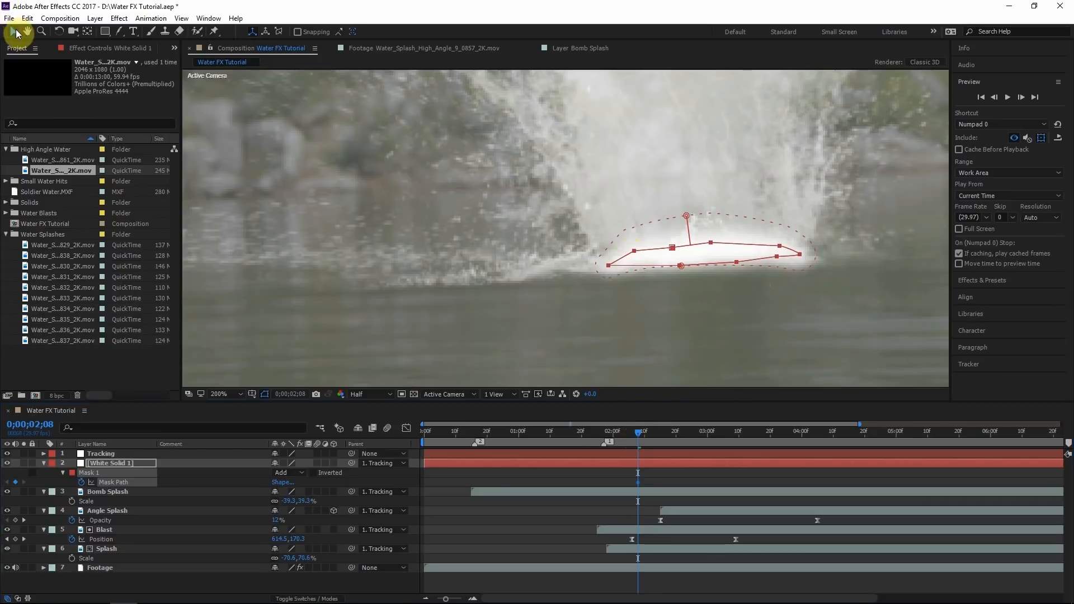
left_click_drag(633, 438, 622, 438)
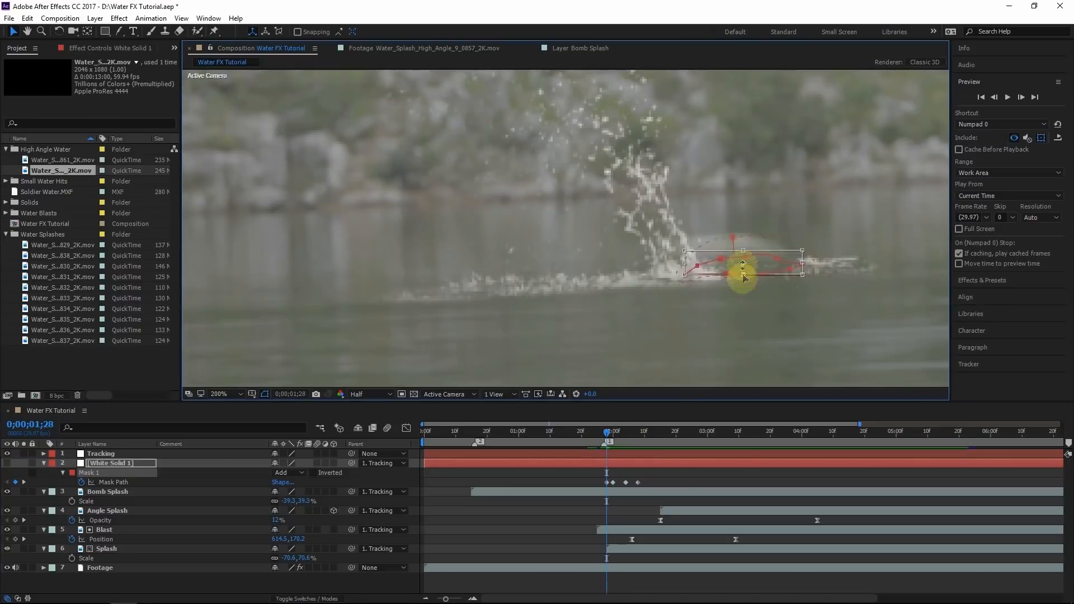
left_click_drag(610, 432, 756, 432)
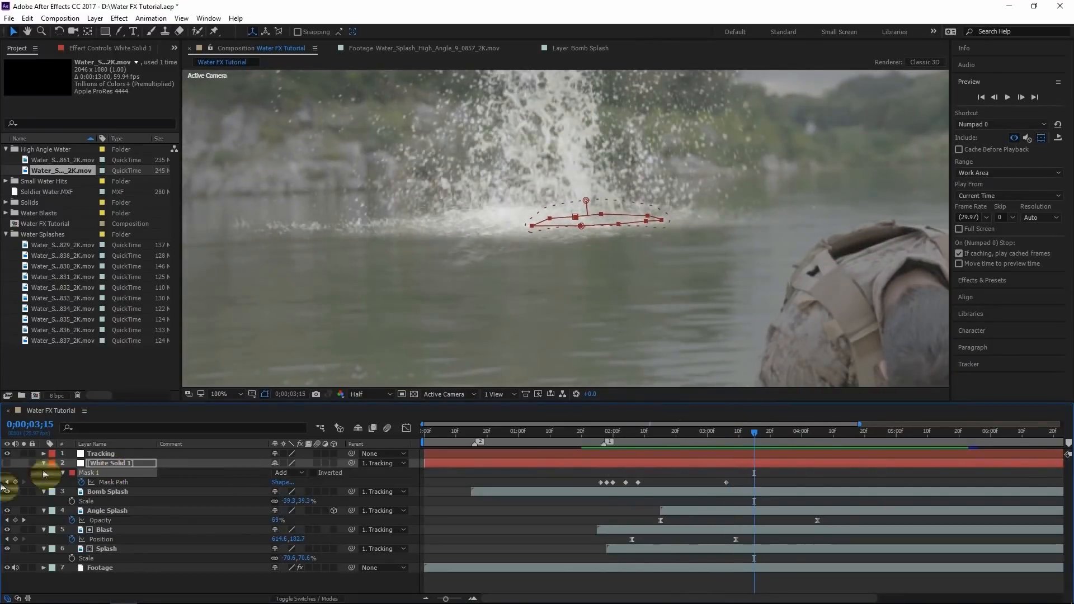
left_click(7, 464)
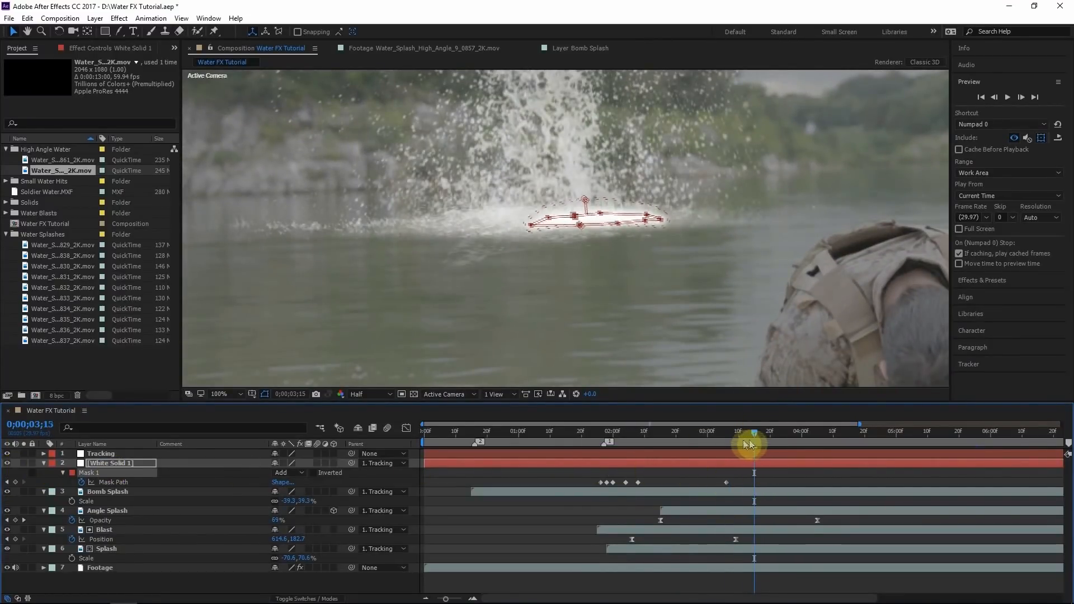
Step: Lower the white solid's opacity to 25% while viewing the blast at 0;00;02;01
key("t")
left_click_drag(754, 432, 587, 425)
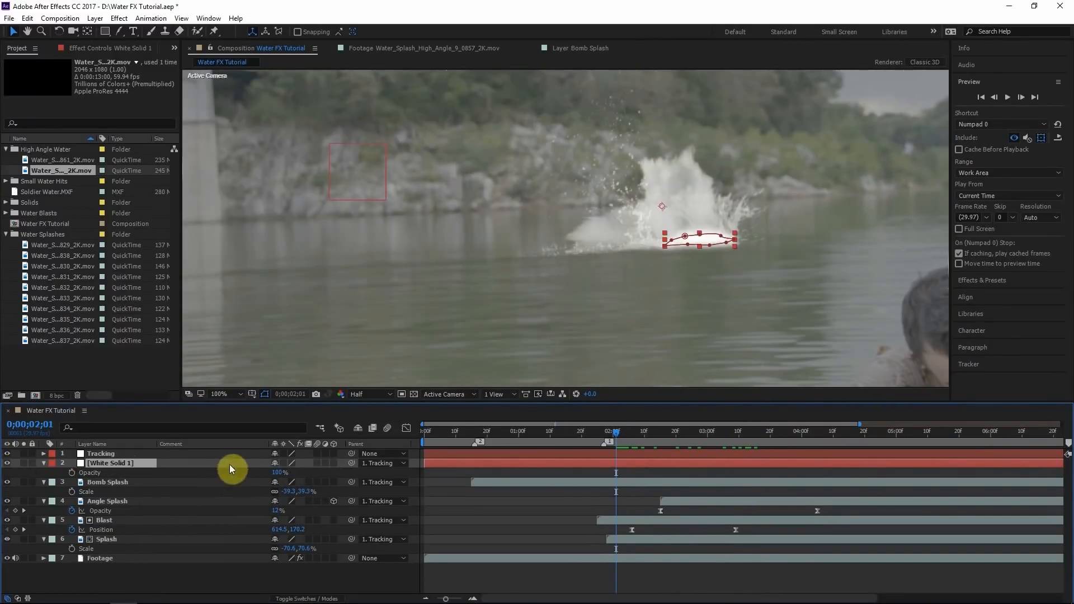
left_click(335, 475)
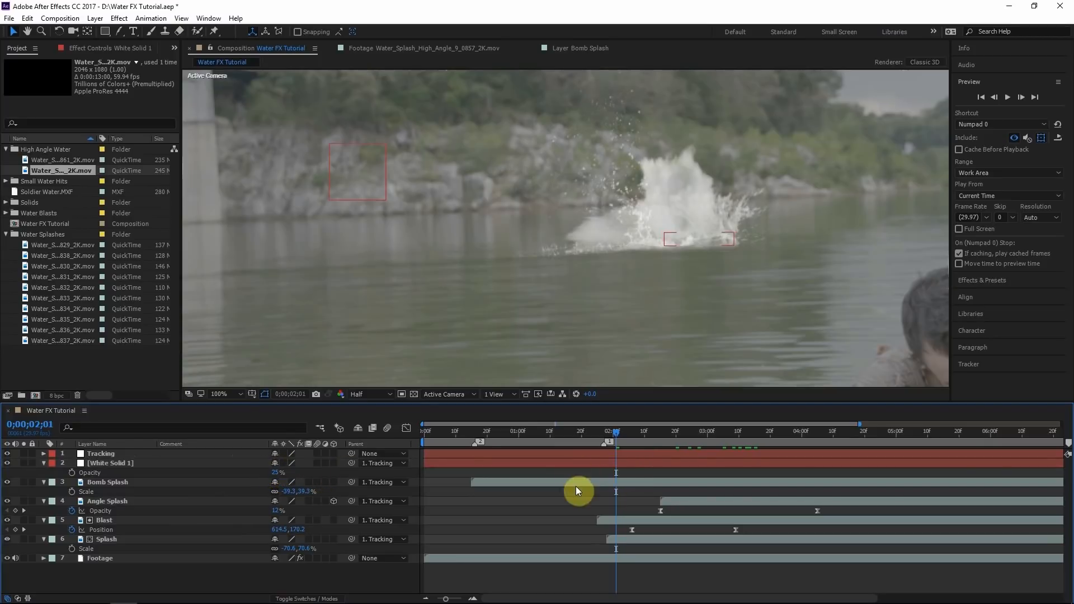
Step: Keyframe the white solid's opacity to fade in from 0;00;01;27 and back out to 0% at 0;00;03;04
left_click(631, 436)
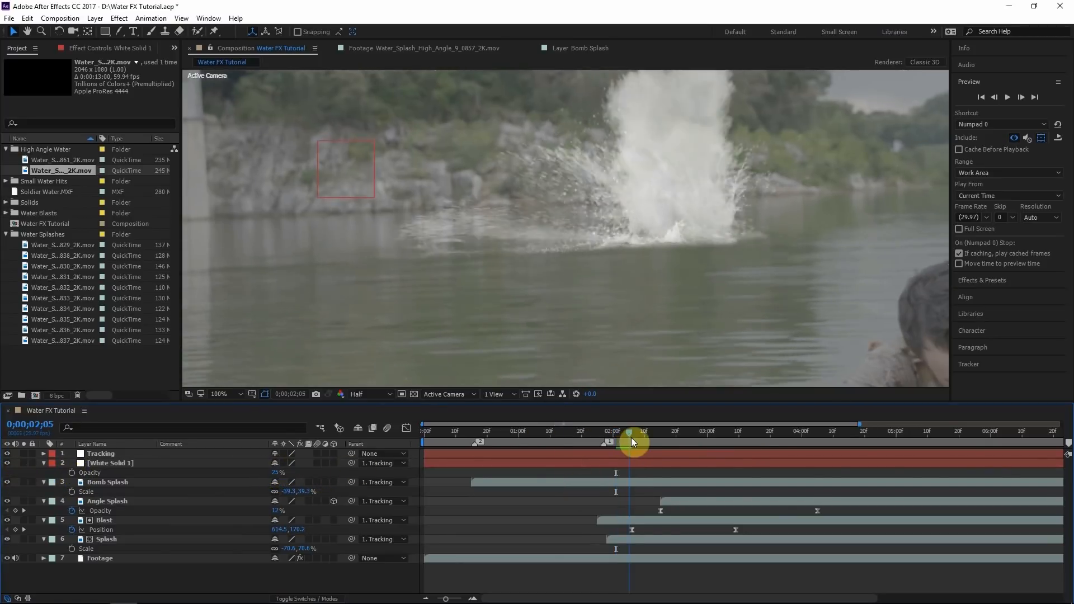
left_click(91, 464)
left_click(72, 473)
left_click(605, 434)
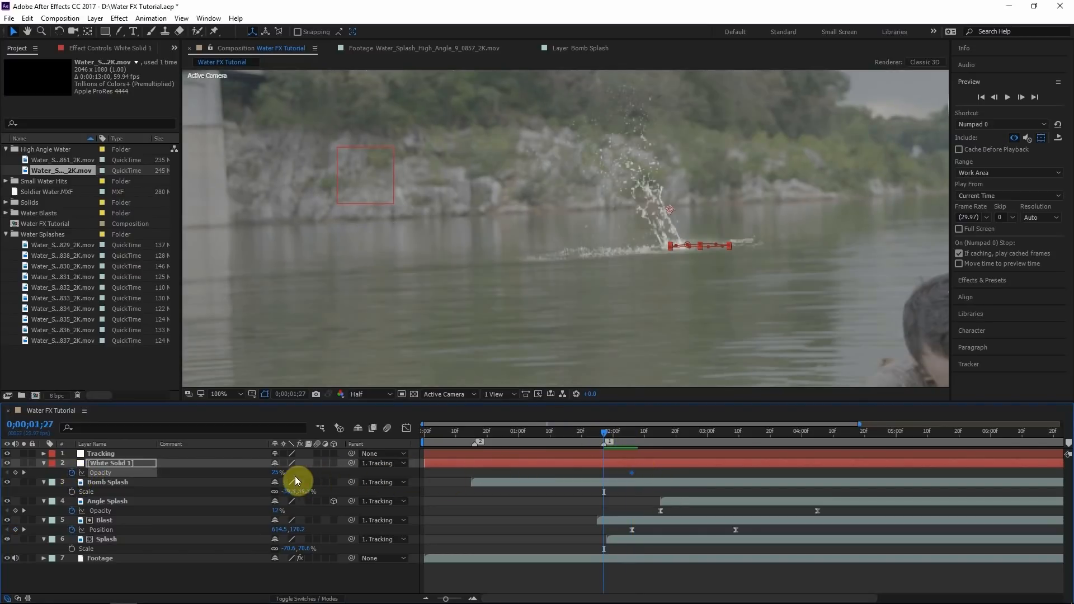
left_click_drag(276, 476, 8, 482)
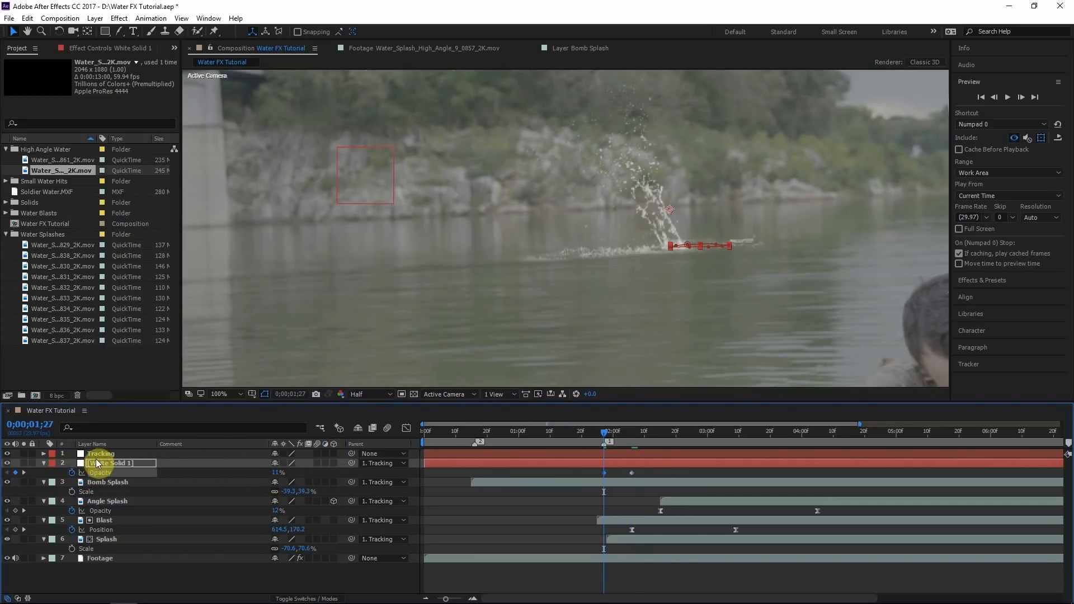
left_click_drag(672, 440, 720, 451)
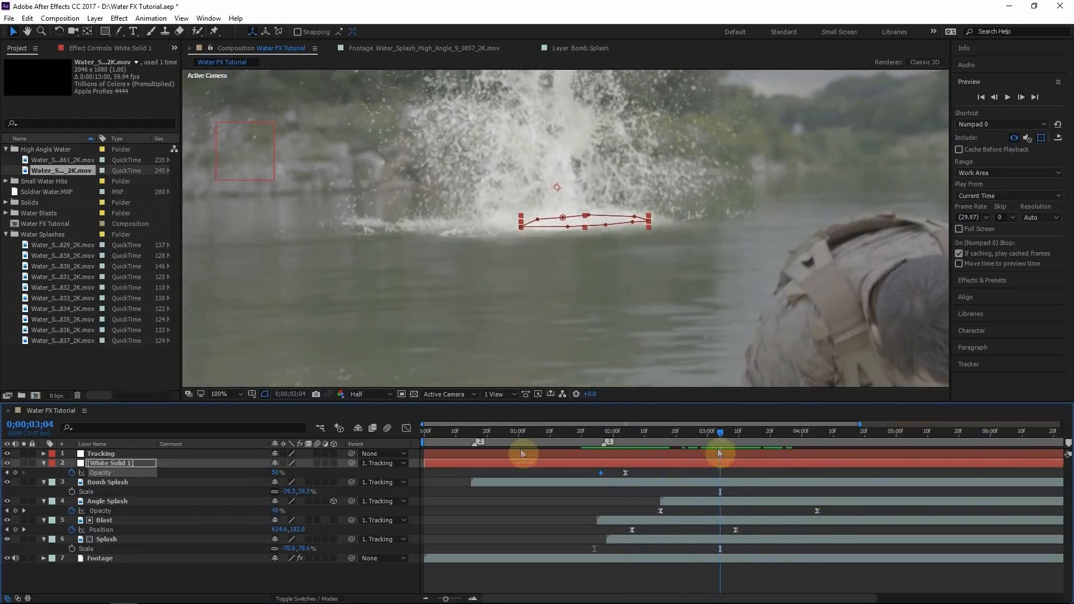
left_click_drag(276, 473, 9, 478)
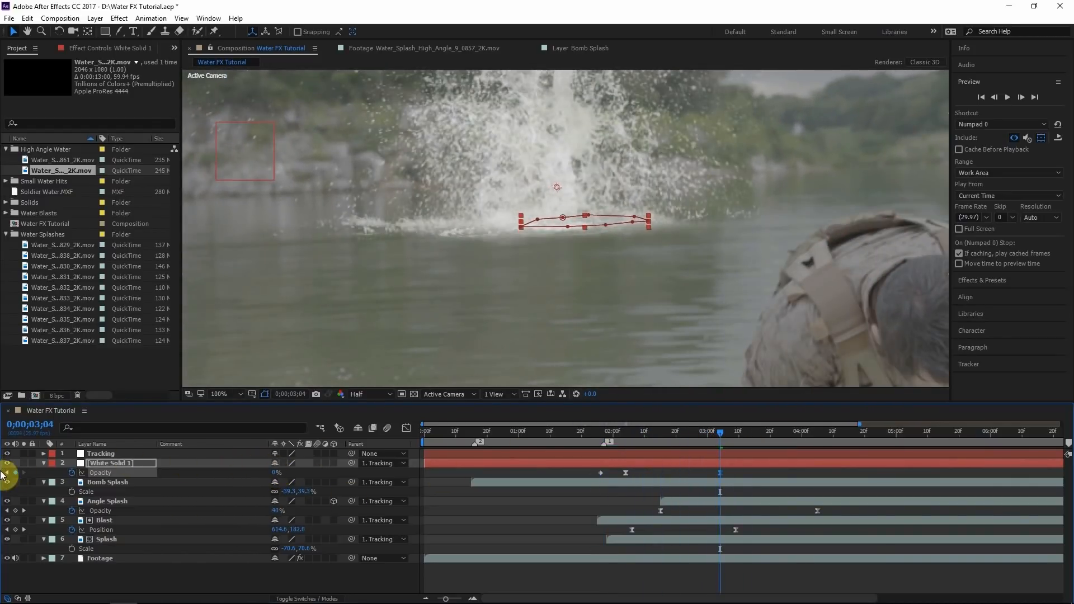
Step: Increase the white solid's mask feather to 26 pixels and review the blended blast over the full frame
key("f")
key("comma")
mouse_move(616, 430)
left_mouse_down()
mouse_move(693, 427)
mouse_move(544, 240)
mouse_move(679, 427)
mouse_move(621, 441)
mouse_move(652, 425)
mouse_move(629, 427)
left_mouse_up()
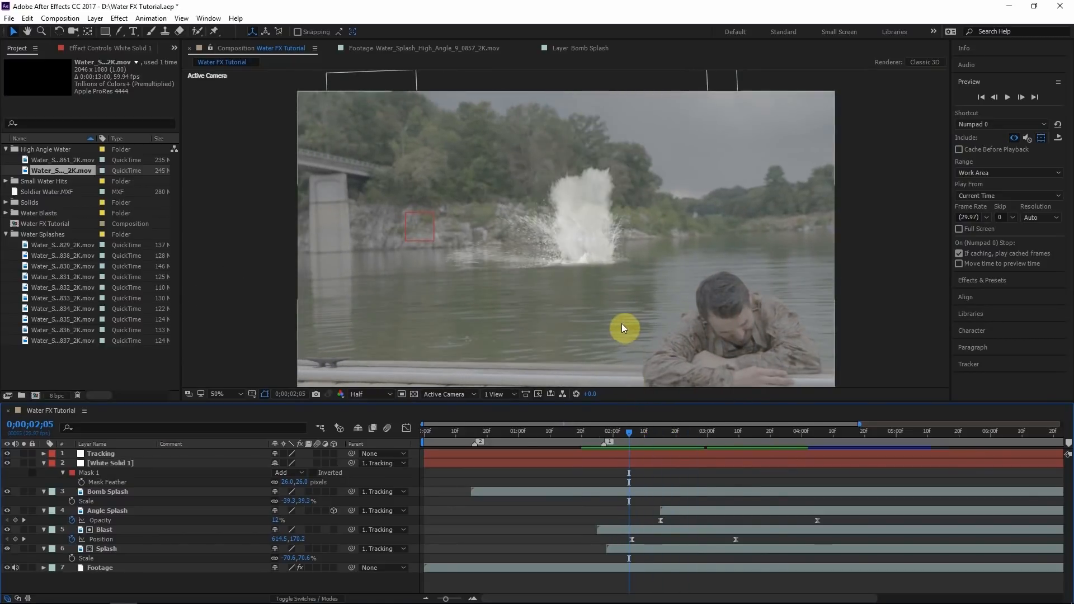
mouse_move(613, 430)
left_mouse_down()
mouse_move(666, 427)
mouse_move(624, 425)
left_mouse_up()
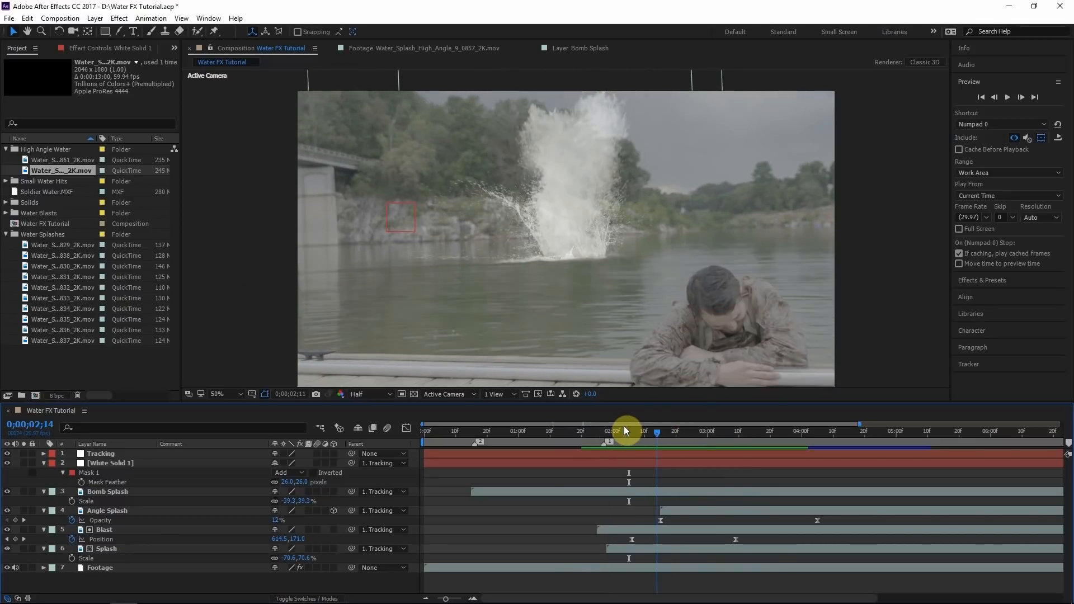
Step: Duplicate the Tracking layer, place the copy directly below the original, and collapse the properties of the splash layers
left_click(105, 454)
key("ctrl+d")
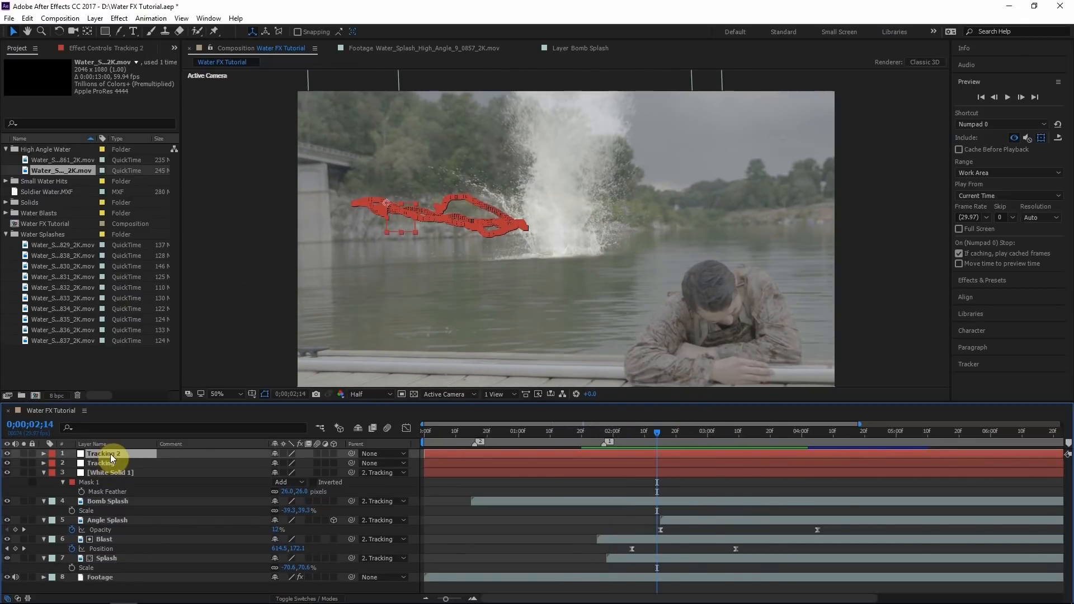
left_click(44, 473)
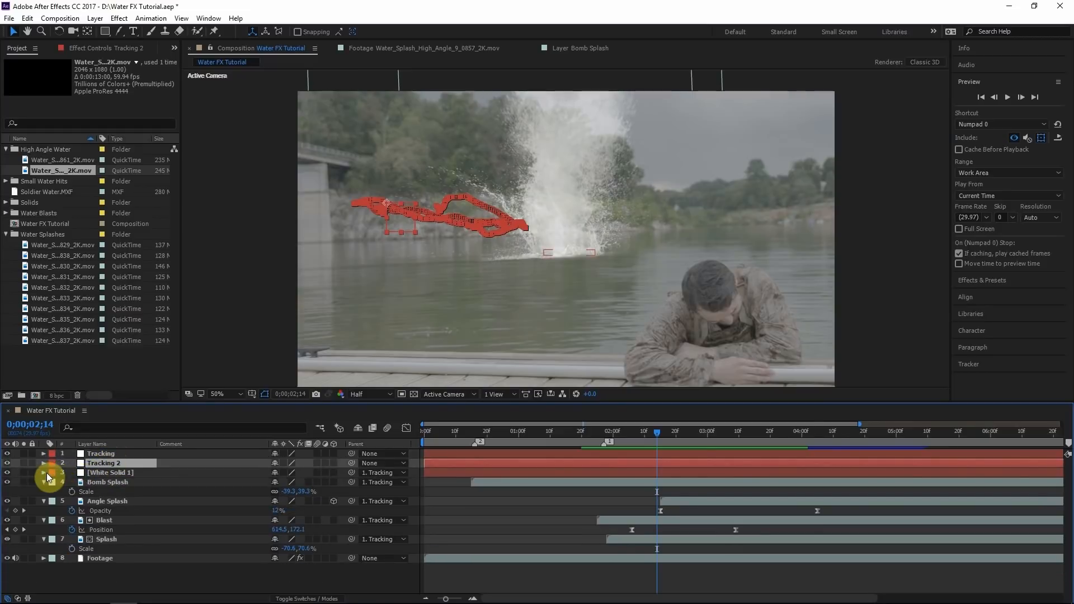
left_click(43, 482)
left_click(43, 491)
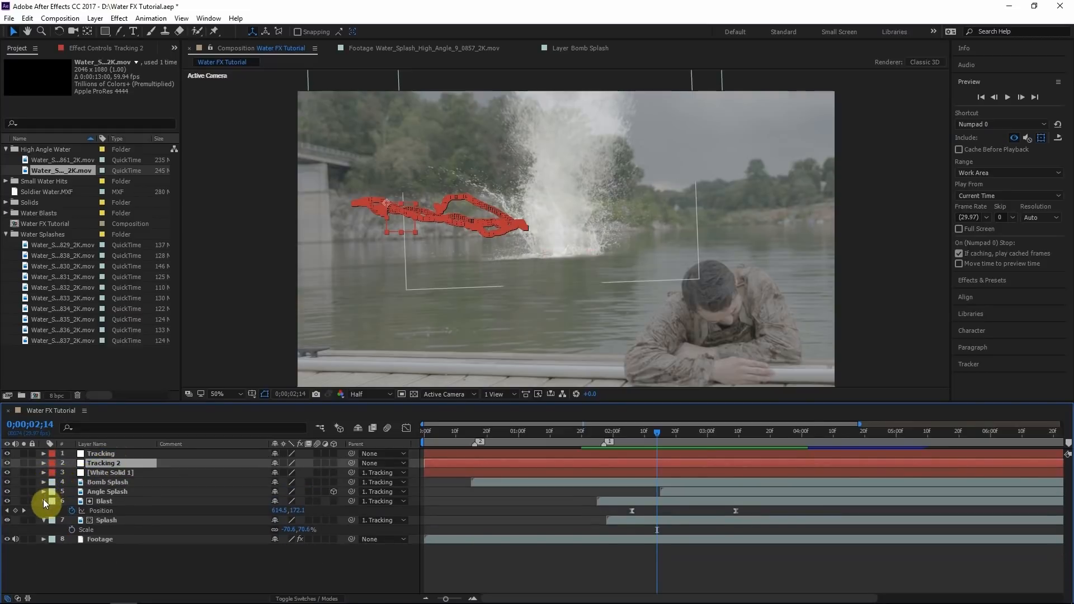
left_click(108, 455)
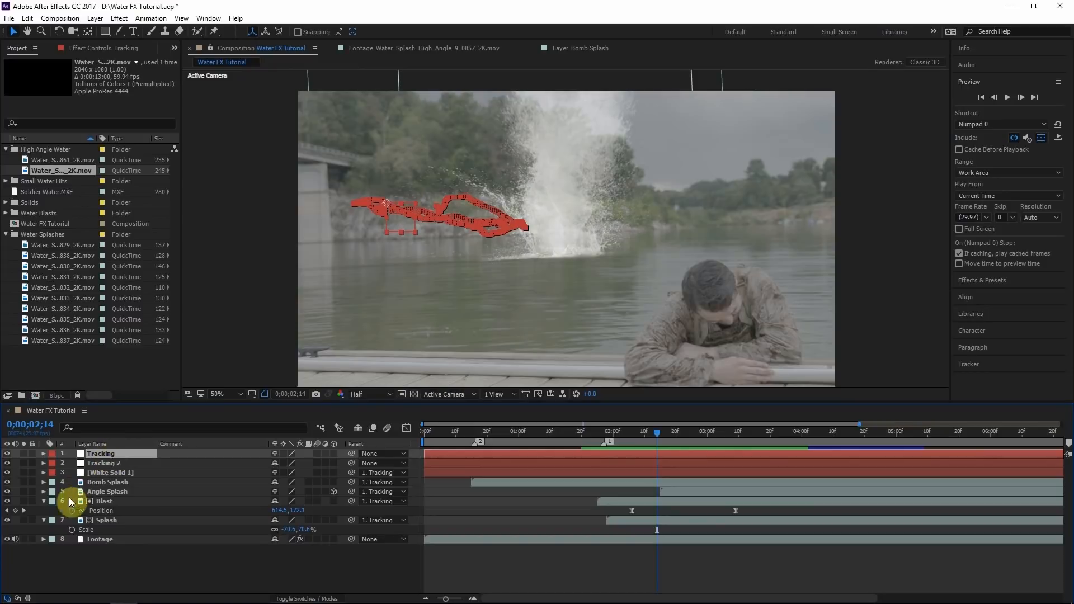
left_click(43, 501)
left_click(43, 510)
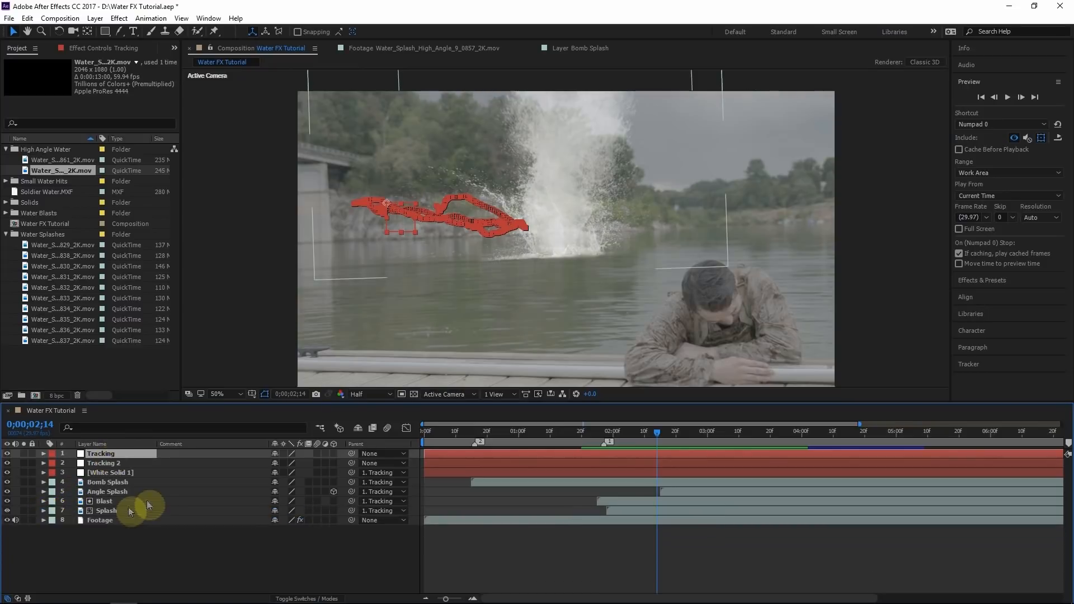
Step: Parent the white solid and all splash and blast layers to the Tracking 2 layer
left_click(119, 474)
left_click(112, 510, "shift")
left_click_drag(351, 491, 114, 464)
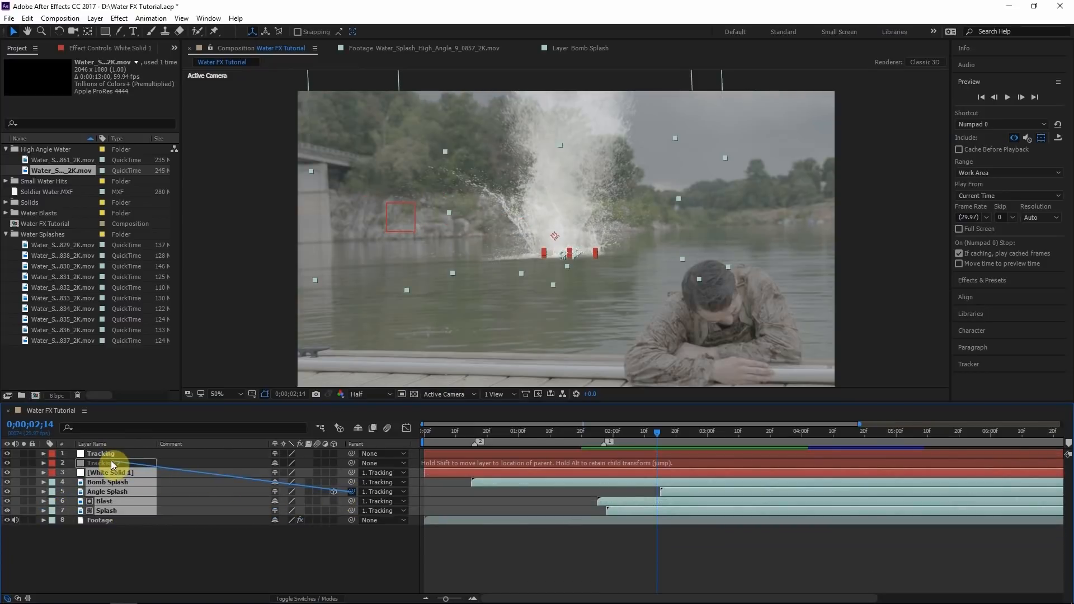
Step: Pre-compose Tracking 2, the white solid and all splash layers into a new composition named Bomb Splash
left_click_drag(114, 467, 108, 469)
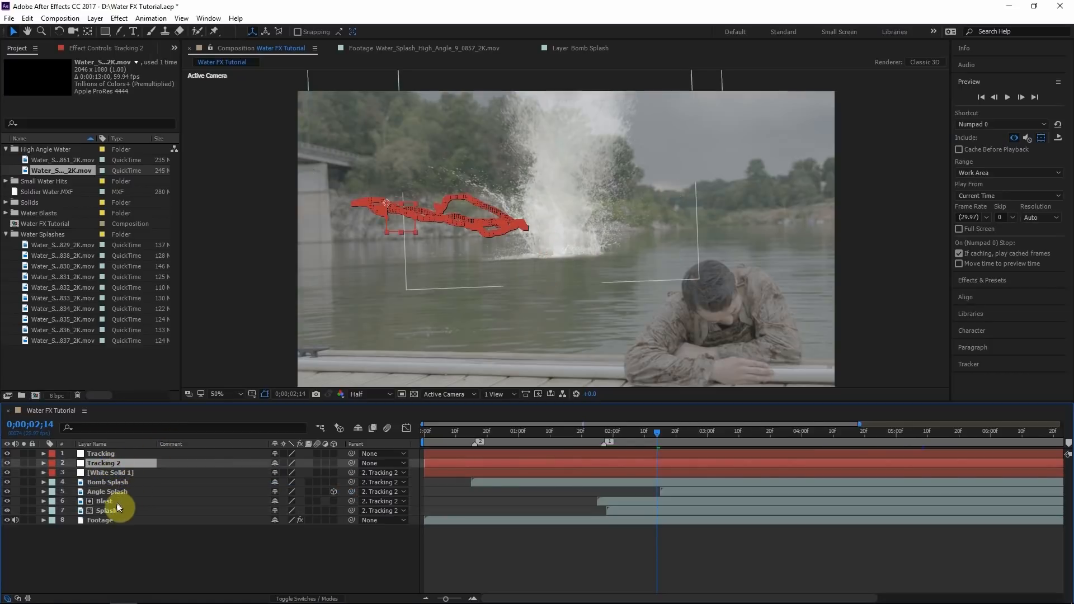
left_click(113, 508, "shift")
right_click(113, 489)
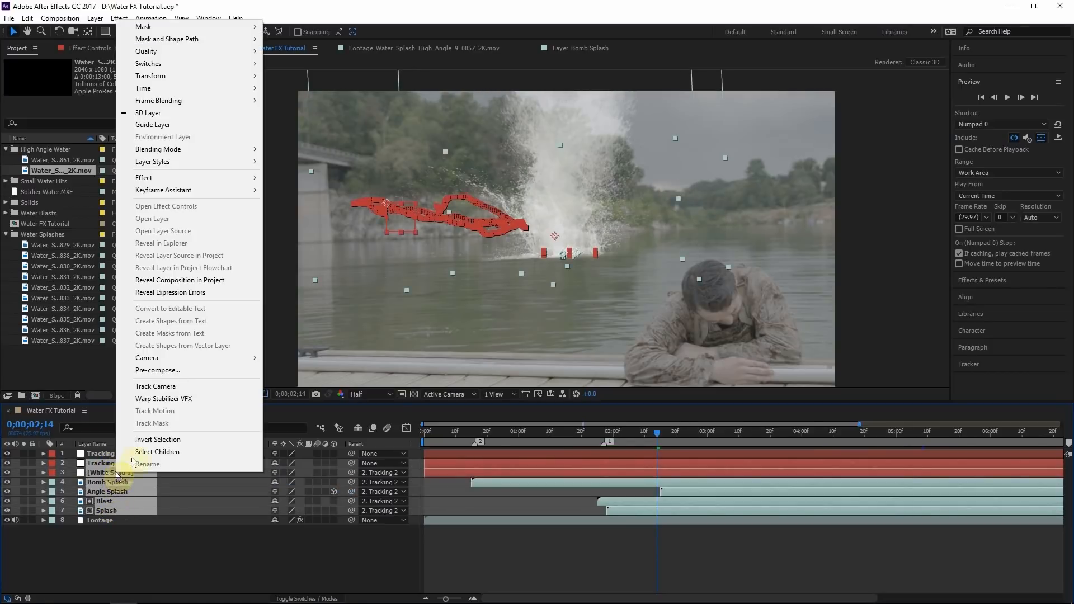
left_click(172, 376)
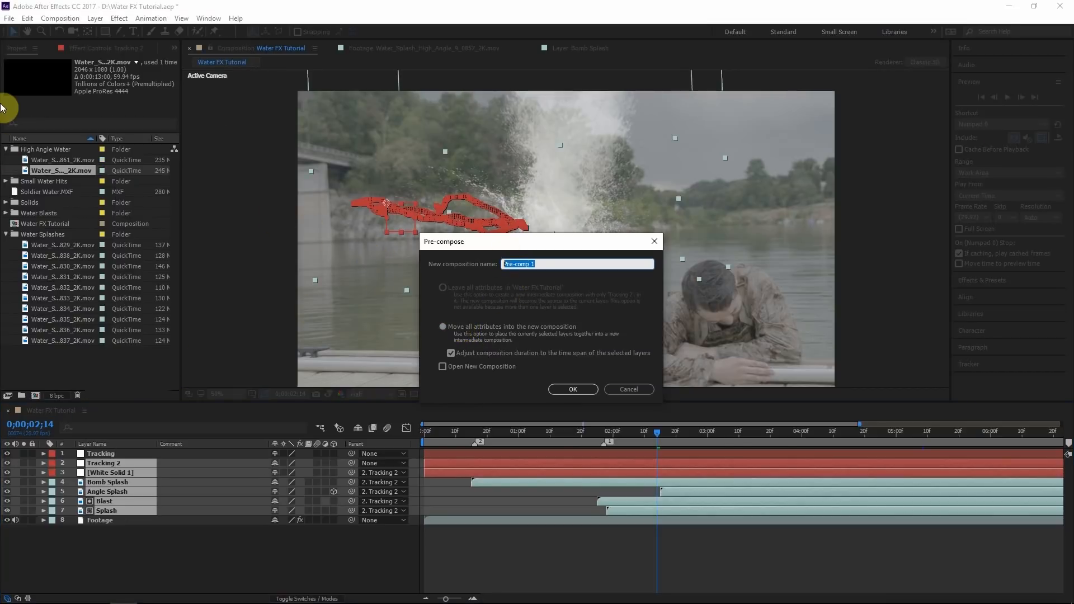
type("p")
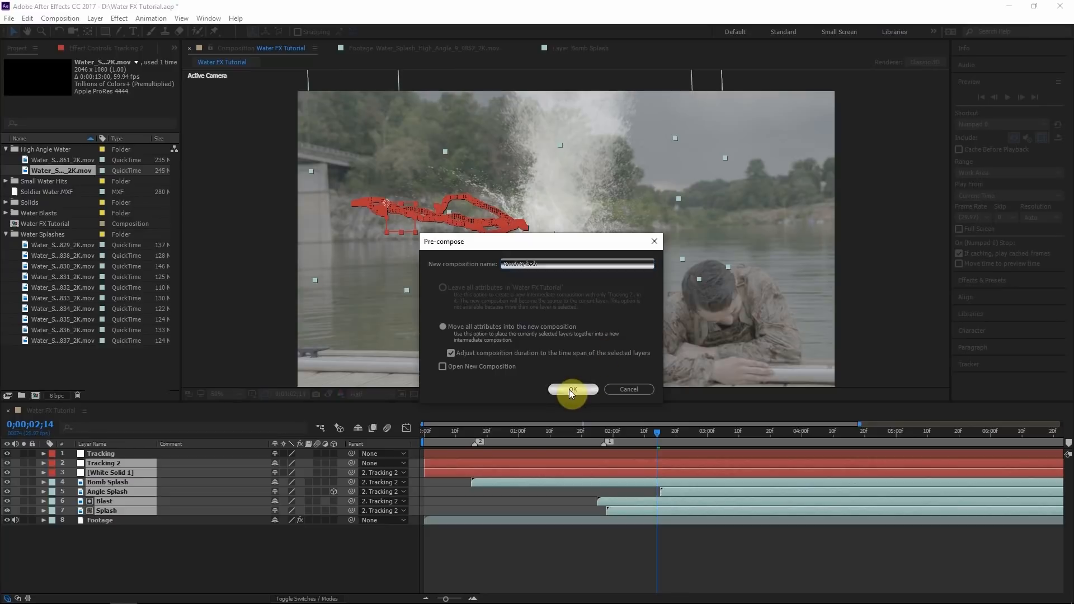
left_click(569, 389)
Step: Inspect the pre-composed splash up close at 0;00;02;13 and duplicate the Bomb Splash composition layer
left_click(576, 439)
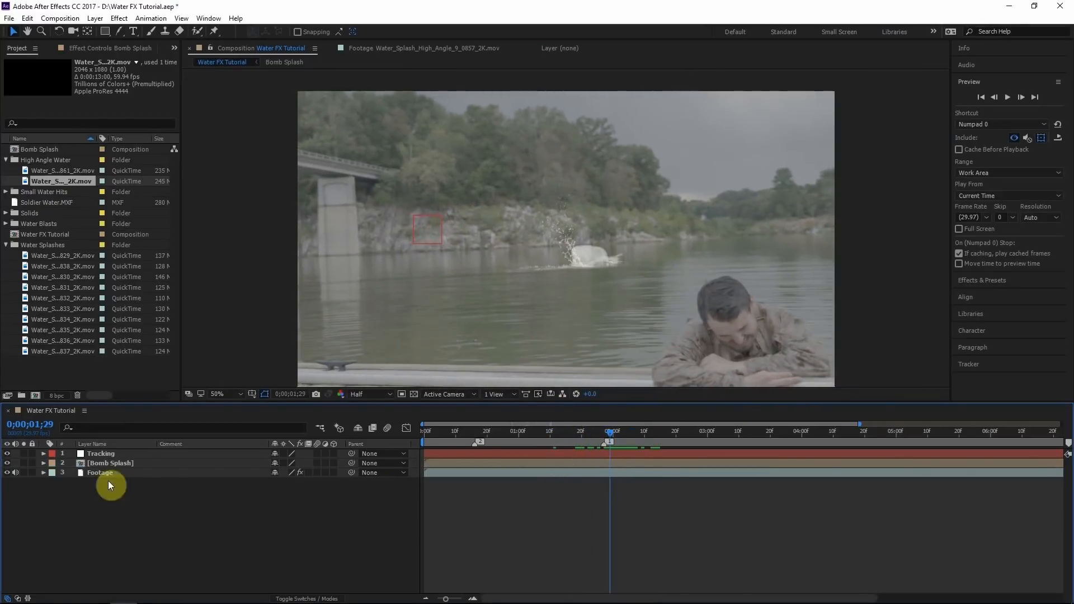
left_click(130, 463)
left_click(610, 438)
left_click_drag(624, 436, 656, 432)
scroll(594, 185, "up", 2)
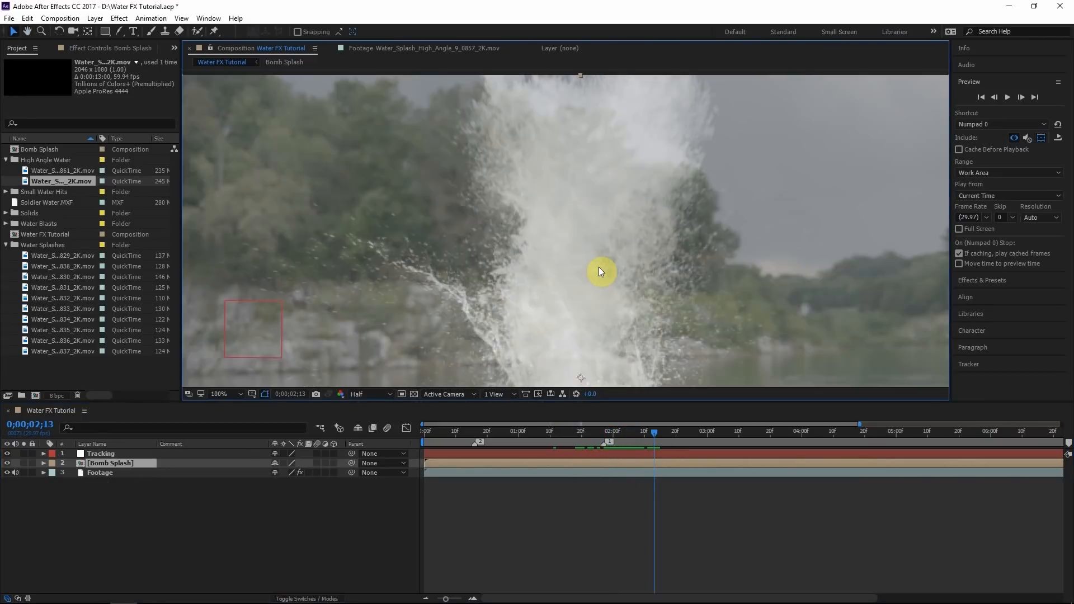
left_click_drag(599, 267, 598, 212)
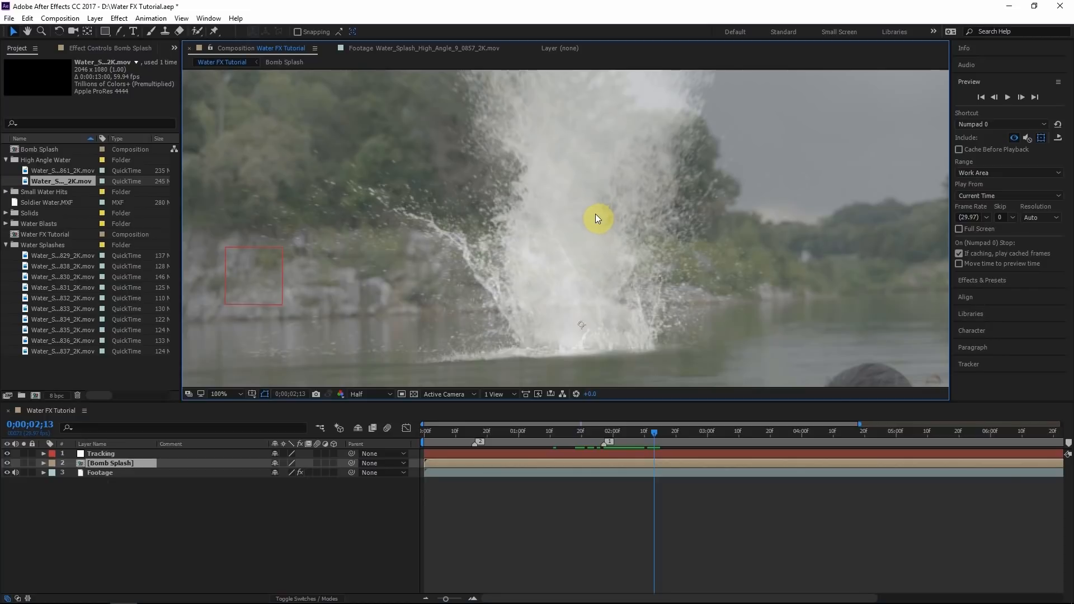
scroll(595, 214, "down", 2)
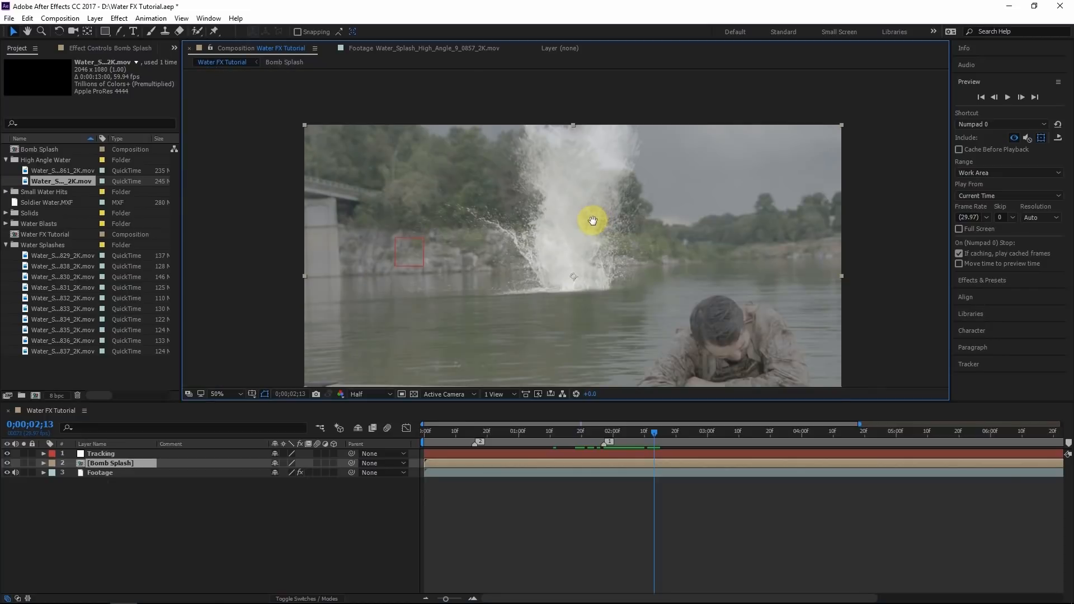
left_click(106, 467)
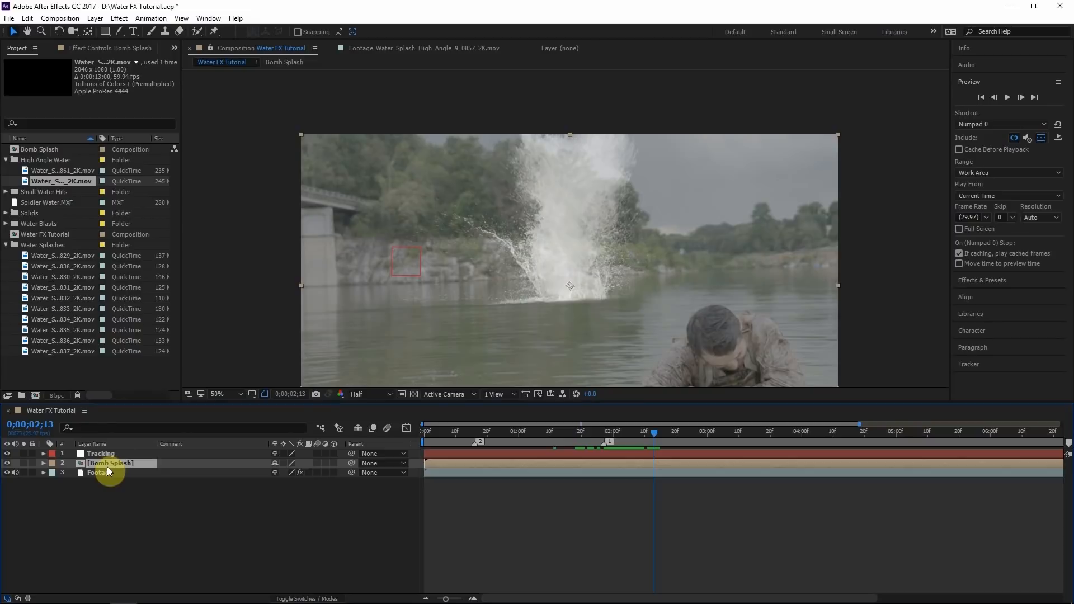
key("ctrl+d")
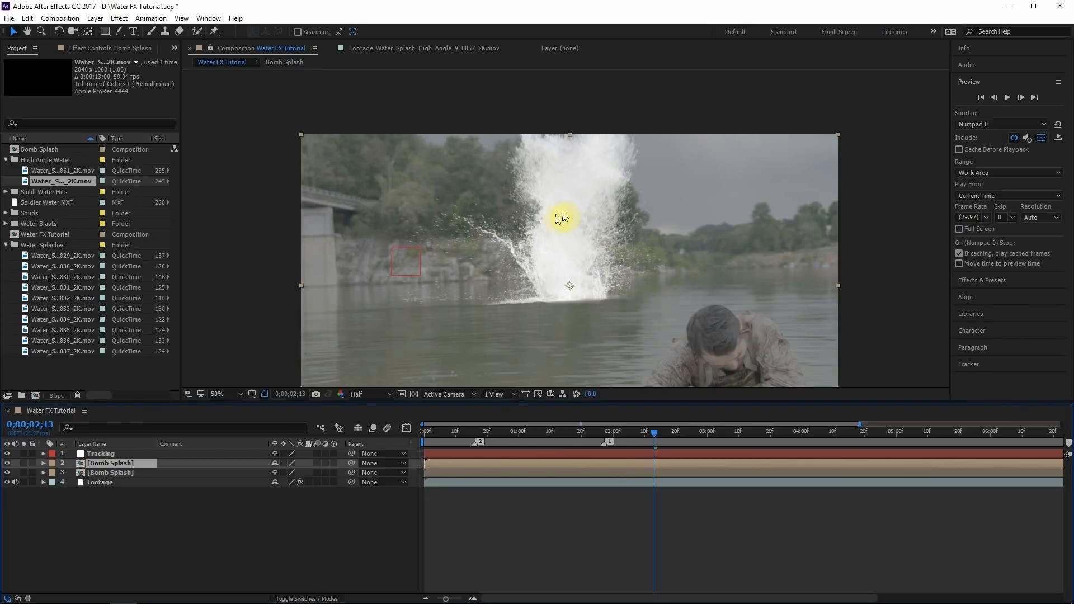
Step: Find the Tint effect and apply it to the lower Bomb Splash layer
left_click(100, 470)
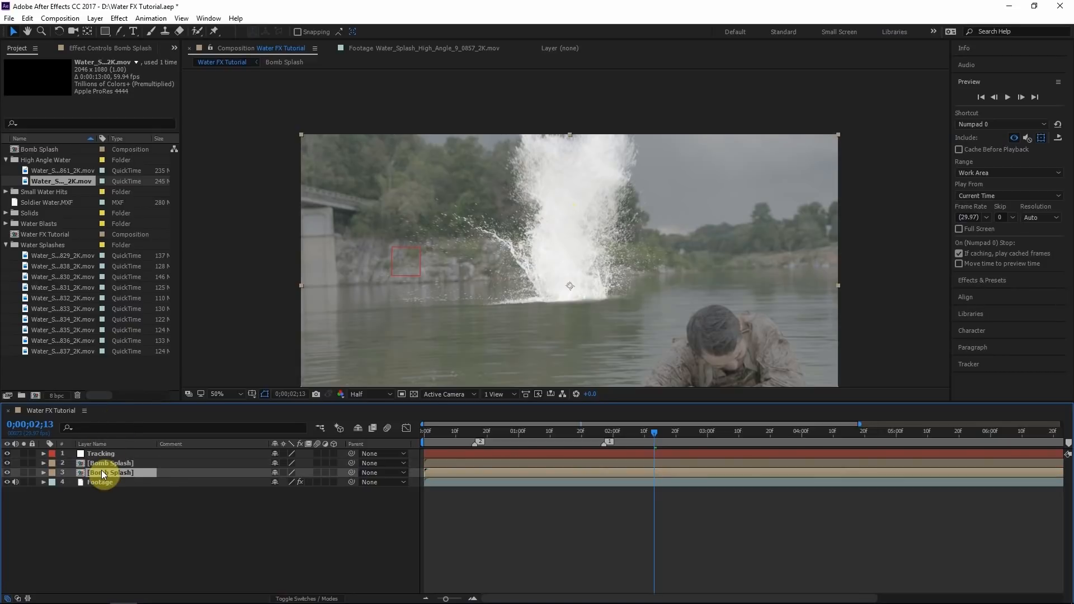
left_click(984, 281)
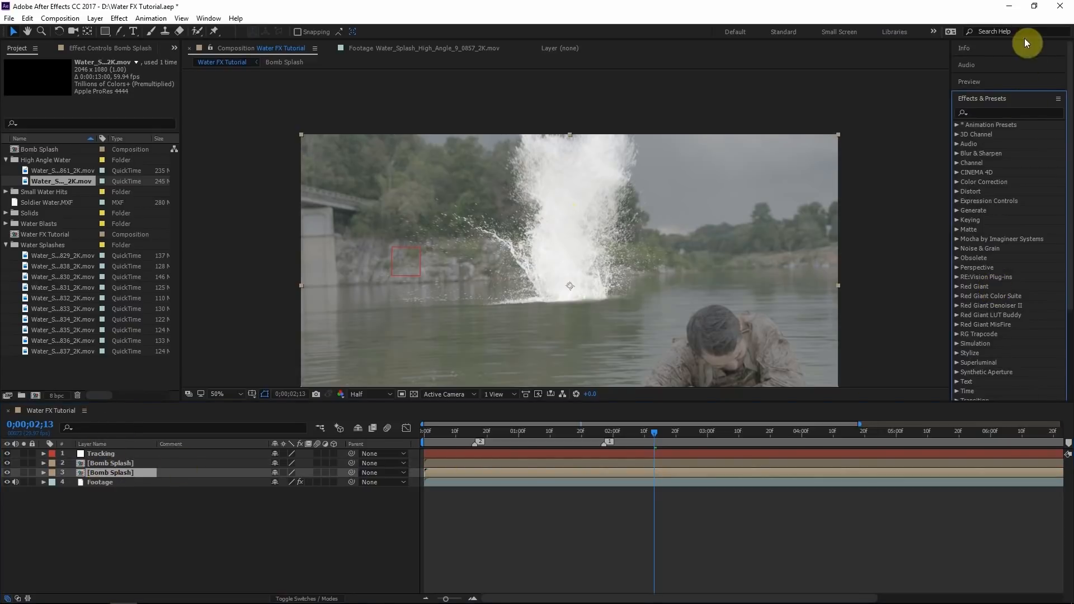
left_click(1011, 111)
type("tint")
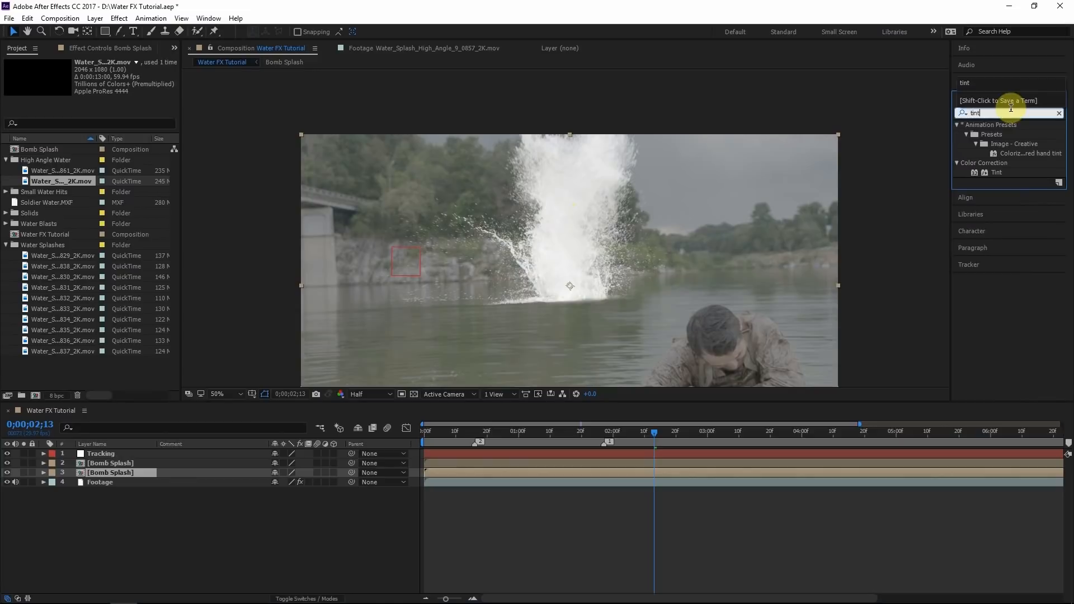
left_click_drag(1008, 172, 126, 471)
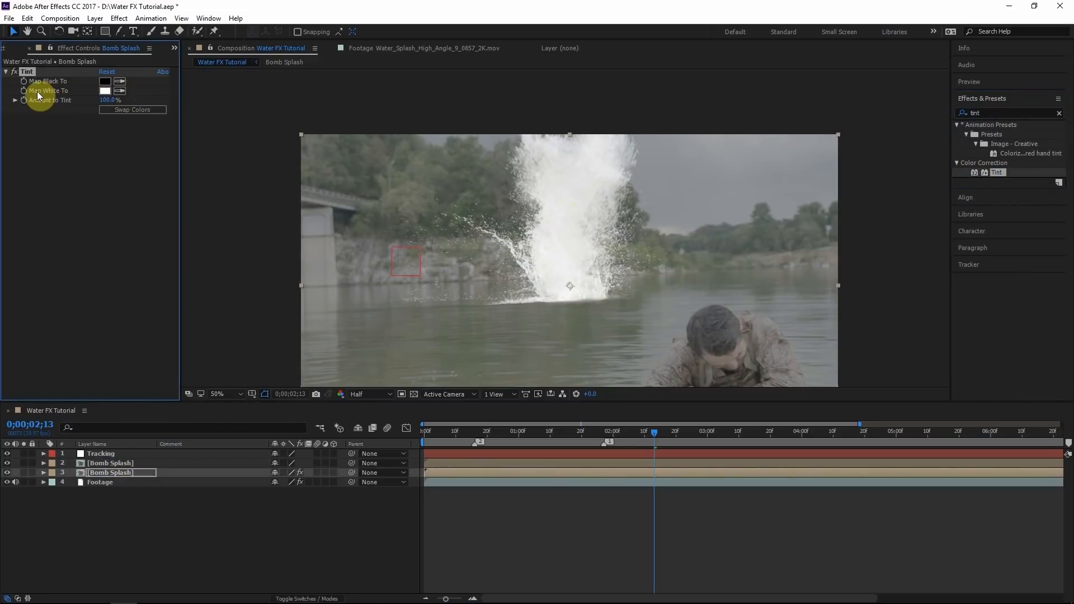
Step: Sample the river water just below the splash as the Tint effect's Map White To color
left_click(119, 91)
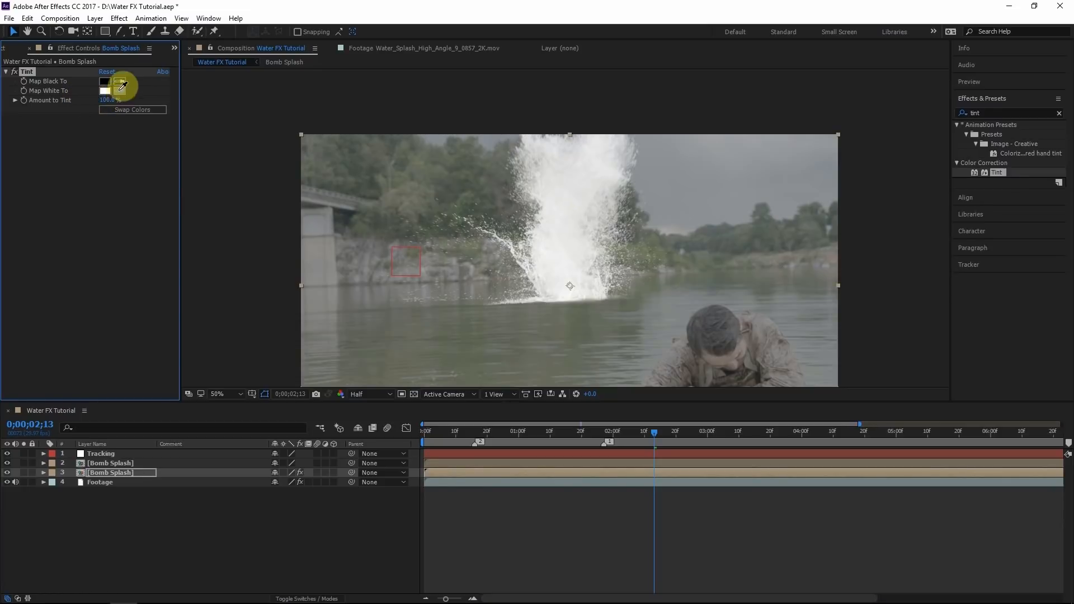
left_click(570, 308)
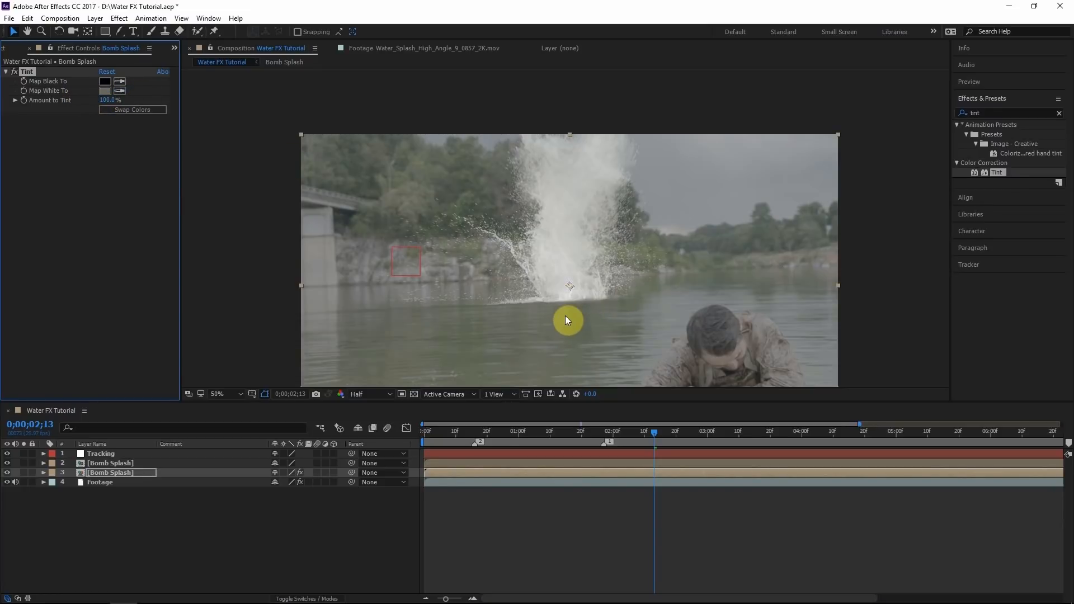
left_click(9, 473)
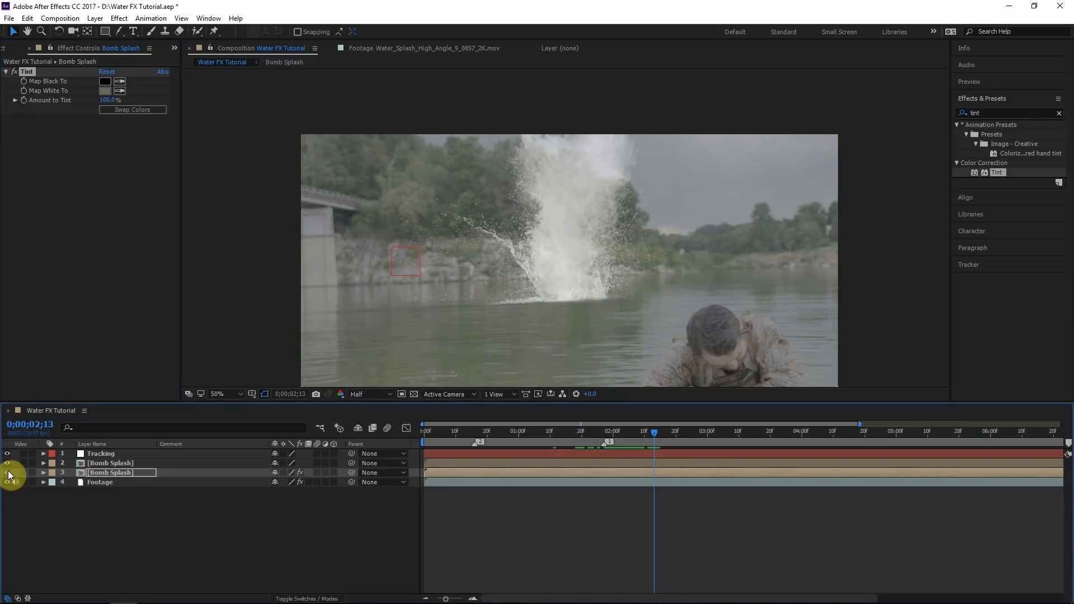
Step: Examine the tinted splash up close at several frames and compare it with the real water splashes at 0;00;01;01
scroll(532, 223, "up", 2)
left_click_drag(537, 223, 595, 158)
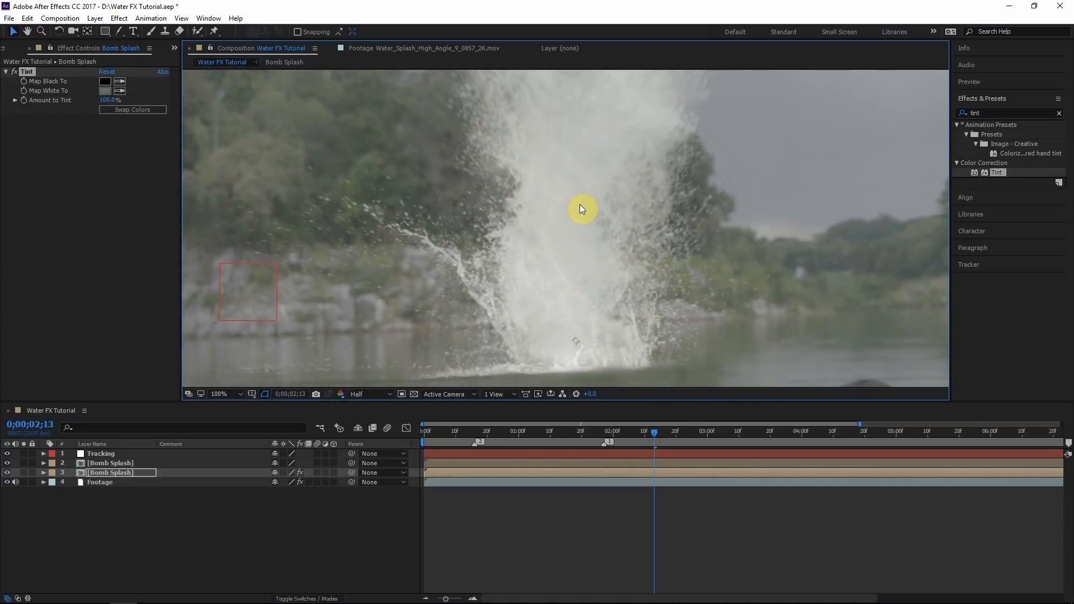
scroll(580, 210, "up", 3)
scroll(612, 285, "down", 2)
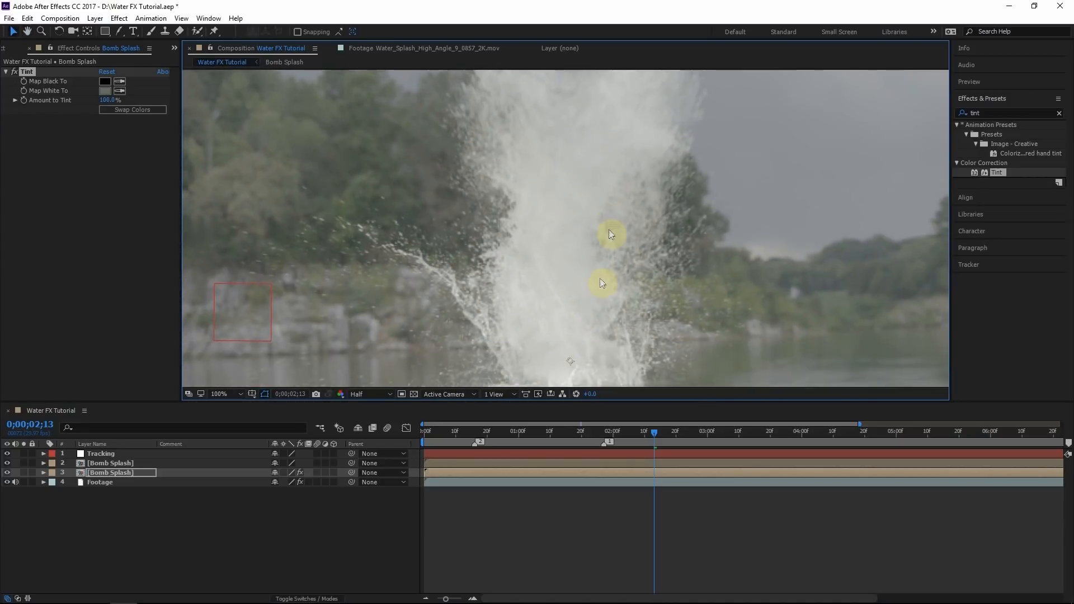
key("comma")
left_click_drag(610, 437, 698, 434)
scroll(554, 288, "up", 2)
scroll(579, 302, "down", 2)
scroll(579, 302, "down", 1)
left_click_drag(588, 440, 522, 438)
scroll(607, 216, "up", 2)
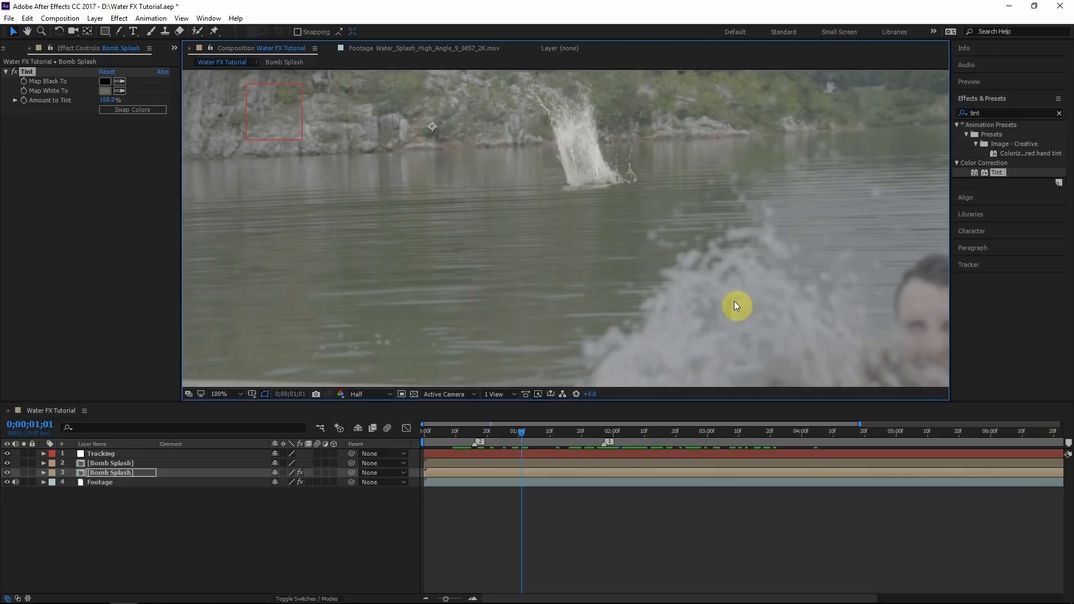
scroll(734, 301, "up", 1)
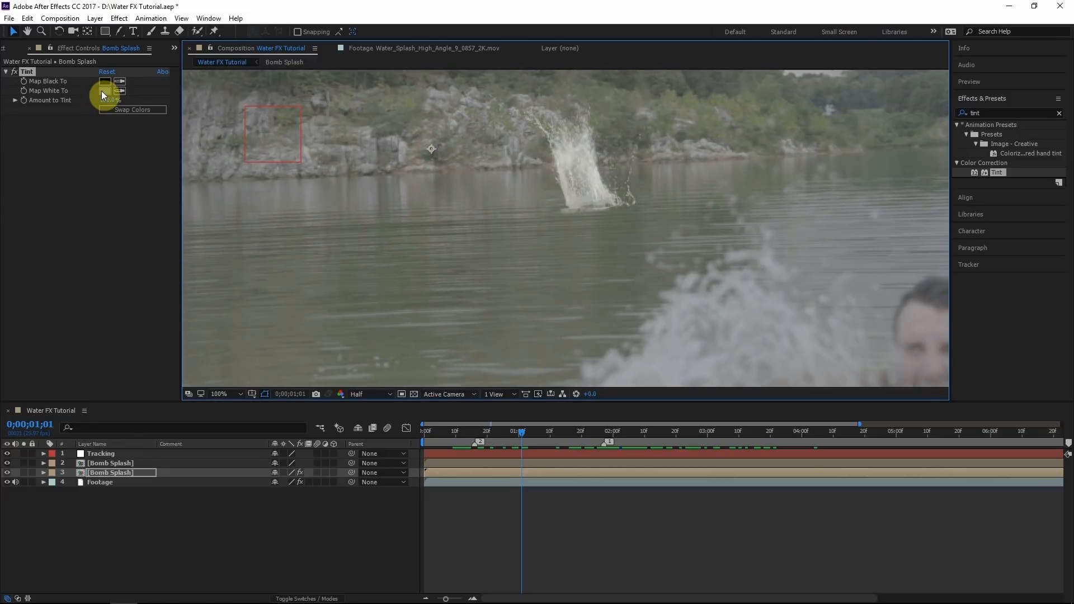
Step: Apply the Tint effect to the upper Bomb Splash layer and go to 0;00;02;22
left_click(101, 91)
key("ctrl+Up")
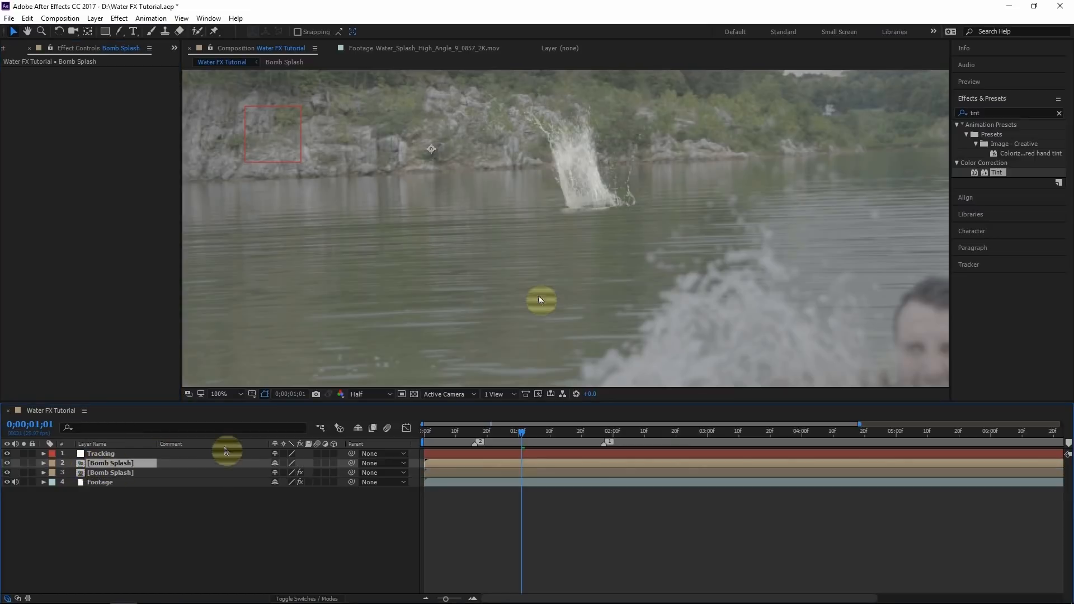
scroll(643, 211, "down", 2)
key("space")
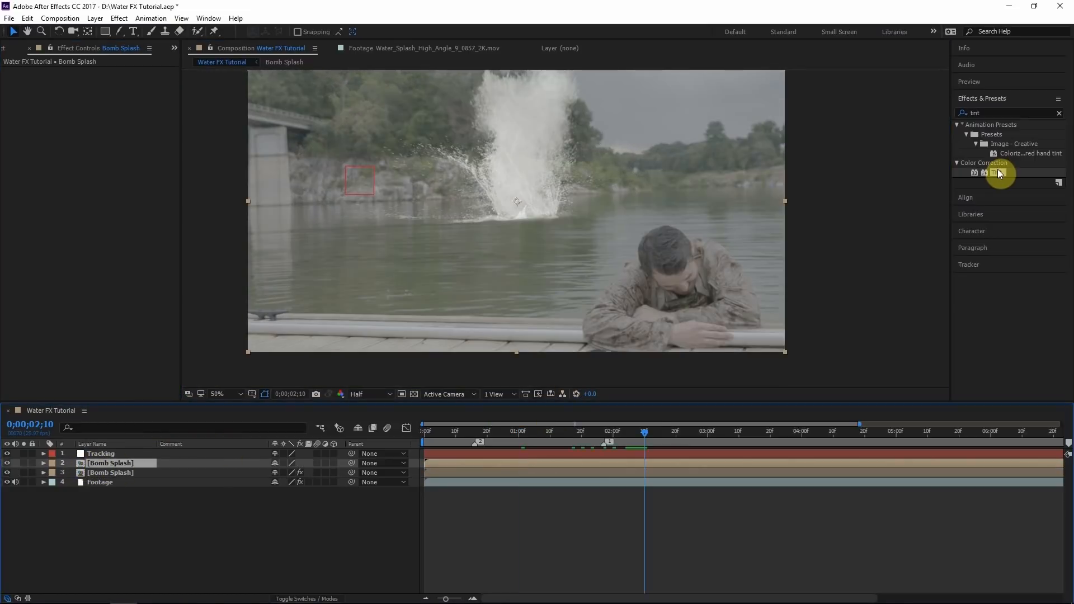
left_click_drag(1000, 174, 115, 92)
left_click_drag(585, 181, 652, 216)
scroll(597, 285, "up", 3)
scroll(727, 179, "down", 3)
left_click_drag(717, 242, 714, 224)
key("v")
Step: Darken the upper Bomb Splash layer's Map White To color to the light gray C7CBCC
left_click(105, 90)
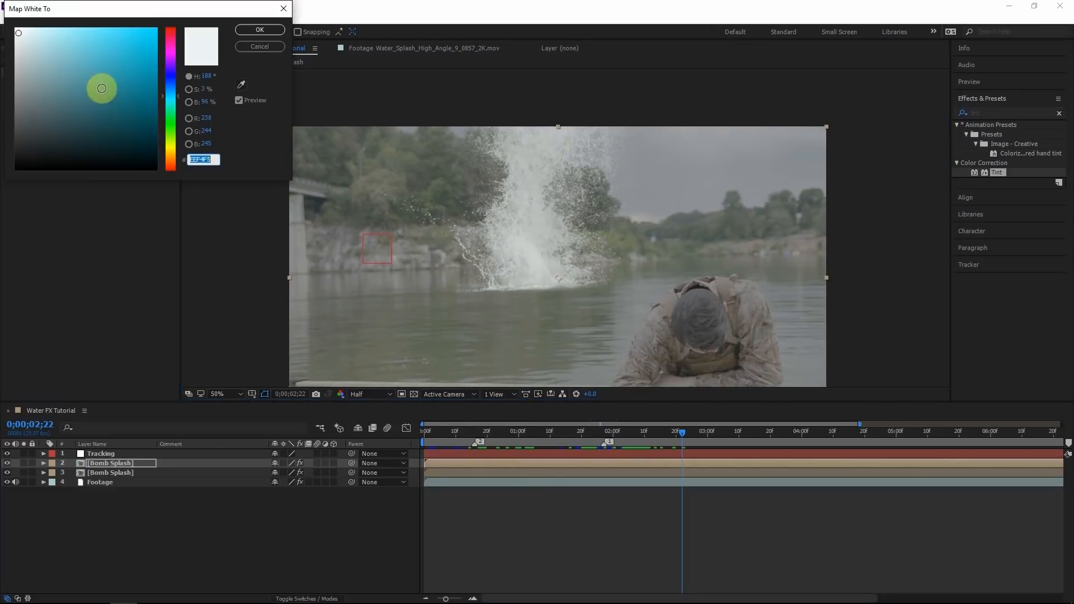
left_click_drag(18, 34, 18, 56)
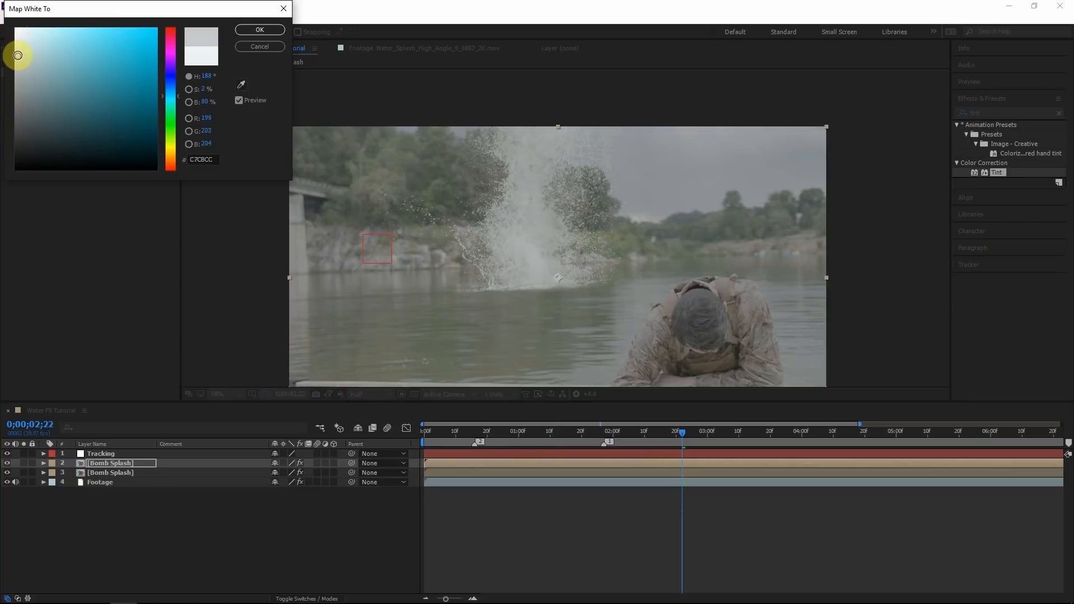
left_click(247, 30)
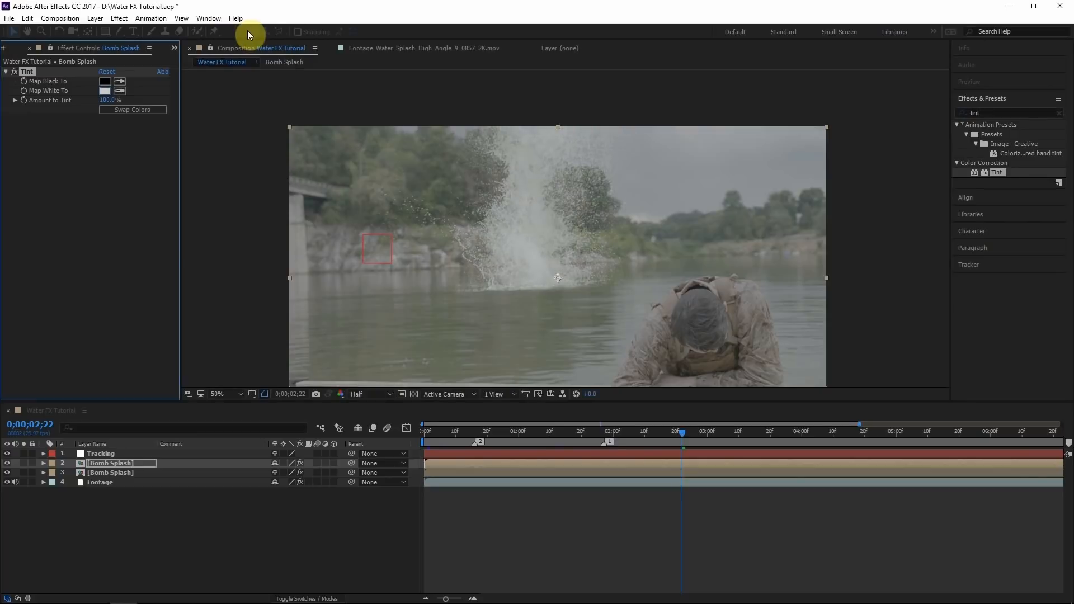
scroll(464, 217, "down", 2)
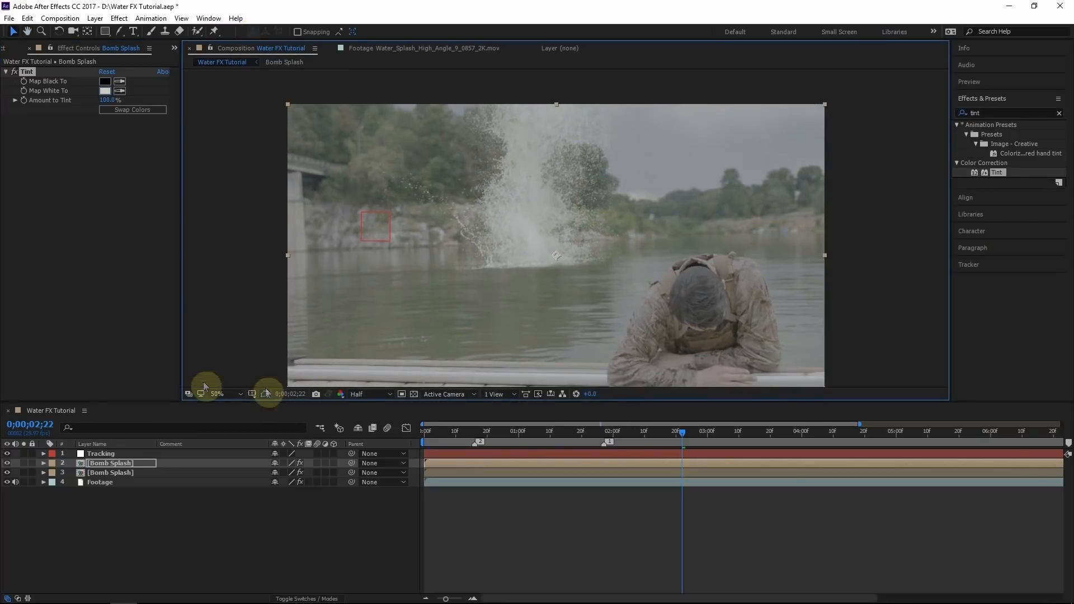
left_click(218, 394)
left_click(250, 417)
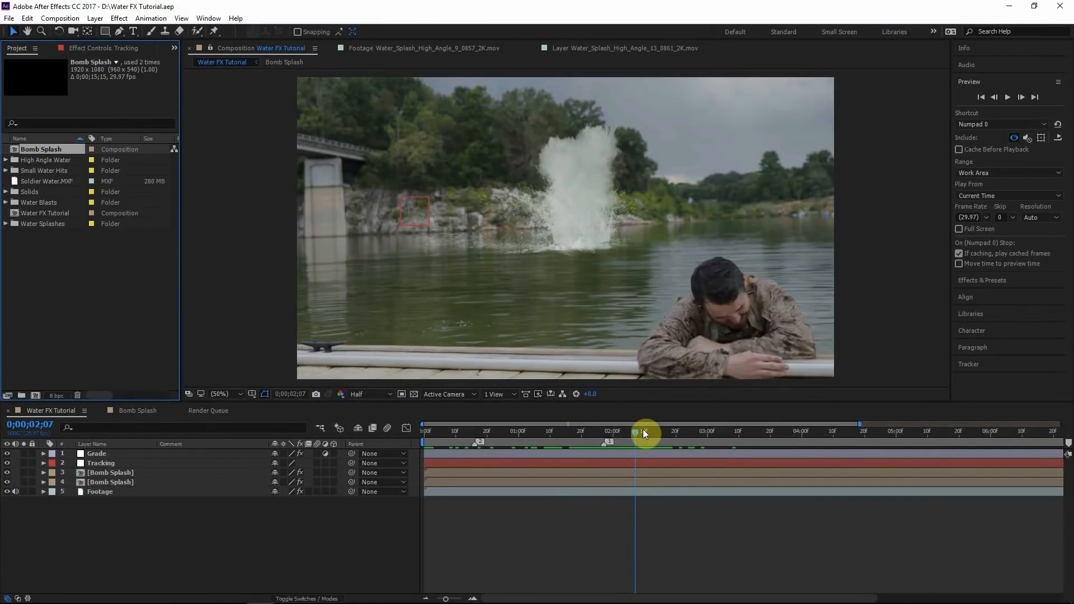
Step: Review the graded composite from 0;00;02;07 to 0;00;02;15, checking the splash edges and base up close at 0;00;02;10
mouse_move(643, 429)
left_mouse_down()
mouse_move(602, 431)
mouse_move(659, 418)
left_mouse_up()
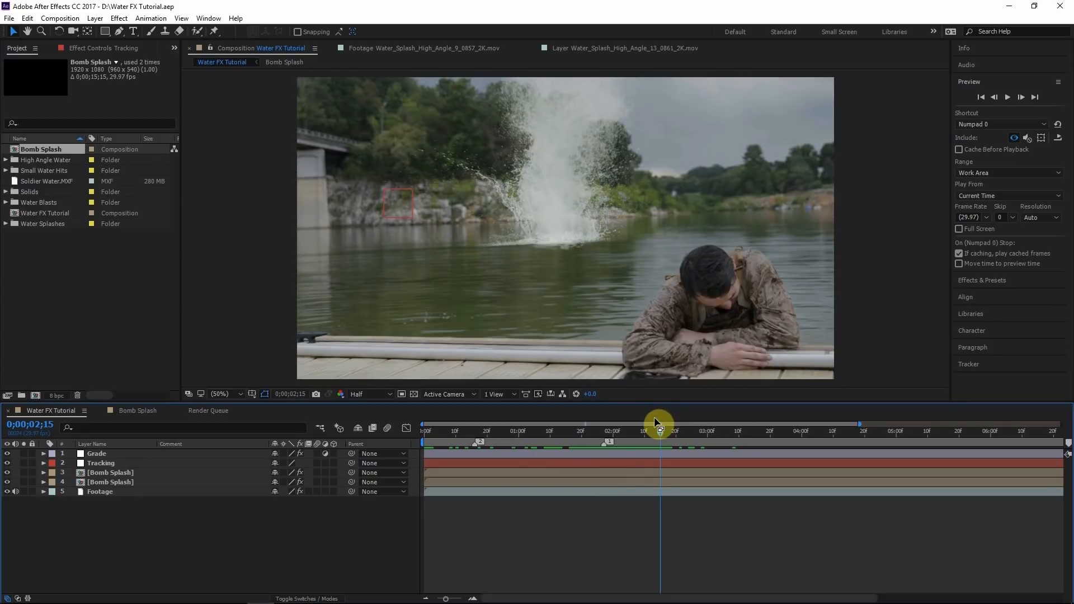
mouse_move(643, 436)
left_mouse_down()
mouse_move(632, 437)
mouse_move(654, 438)
left_mouse_up()
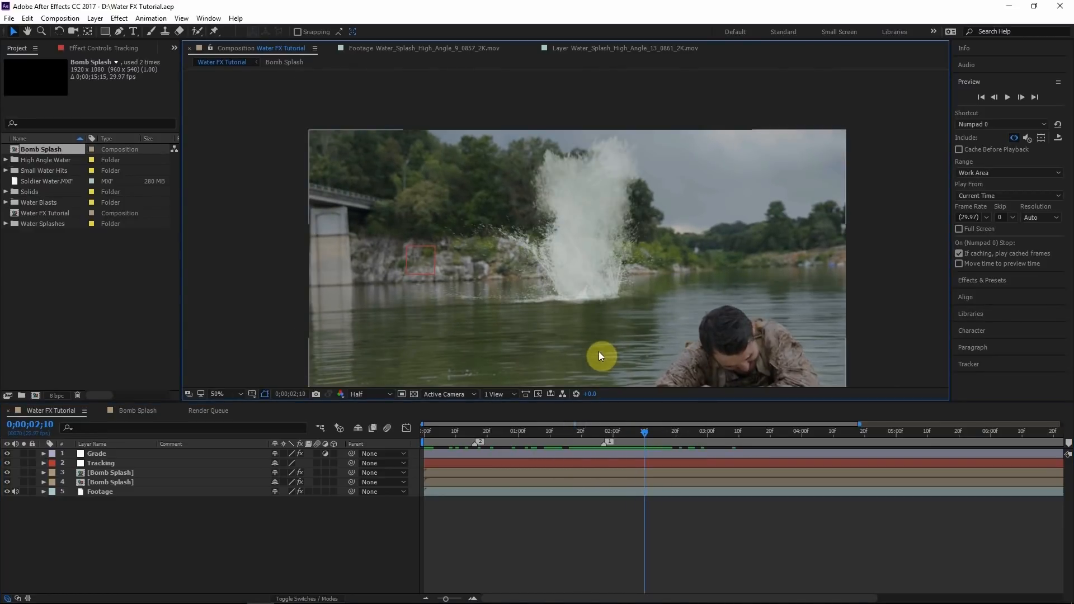
scroll(596, 288, "up", 2)
scroll(647, 269, "up", 1)
scroll(652, 271, "down", 2)
scroll(648, 272, "up", 1)
left_click_drag(647, 272, 675, 303)
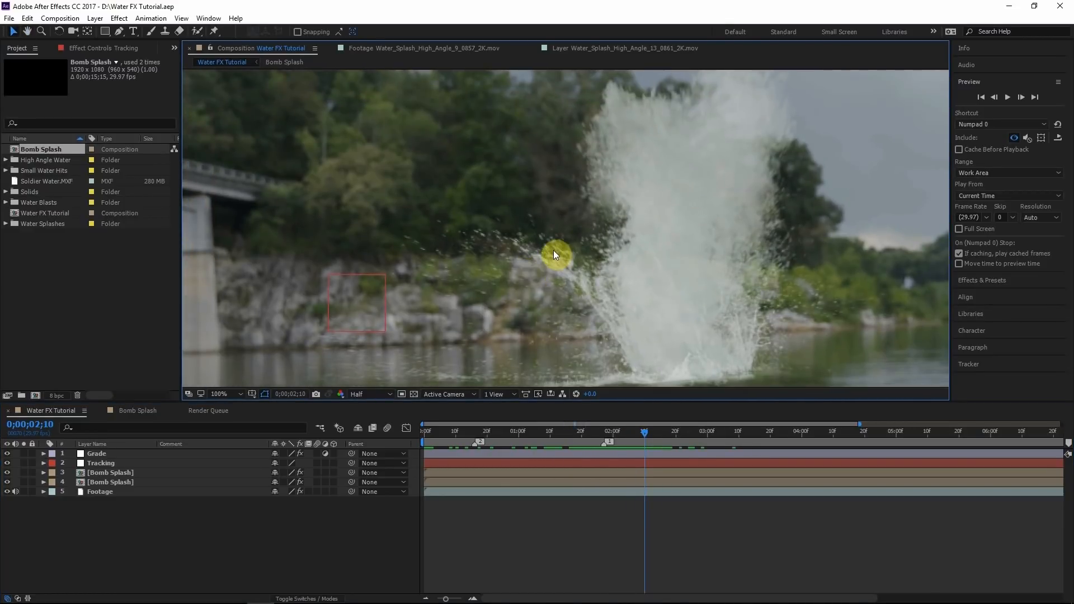
scroll(553, 250, "down", 1)
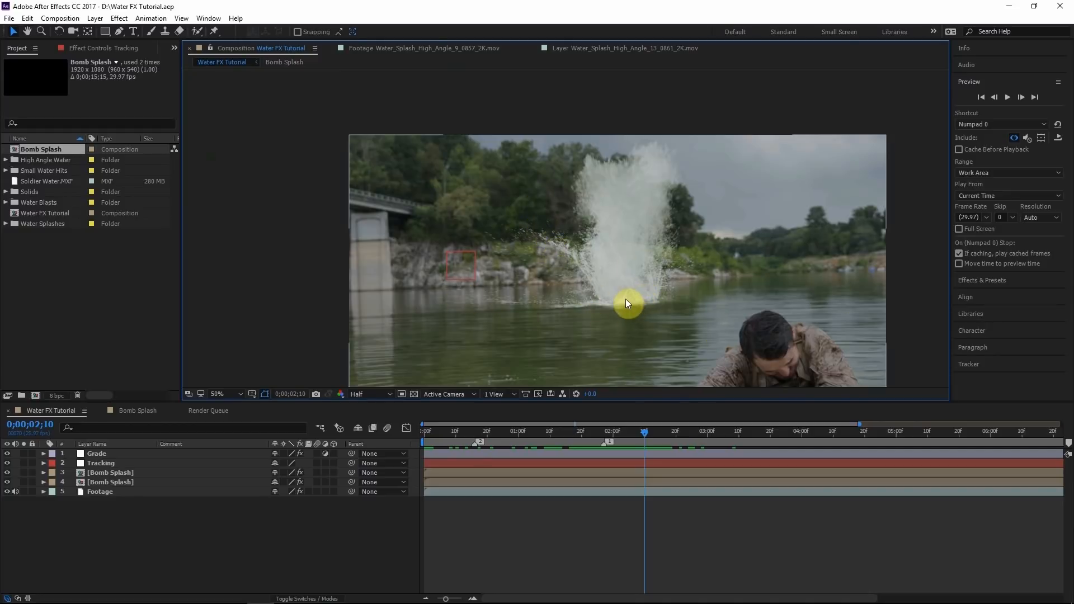
scroll(533, 305, "up", 1)
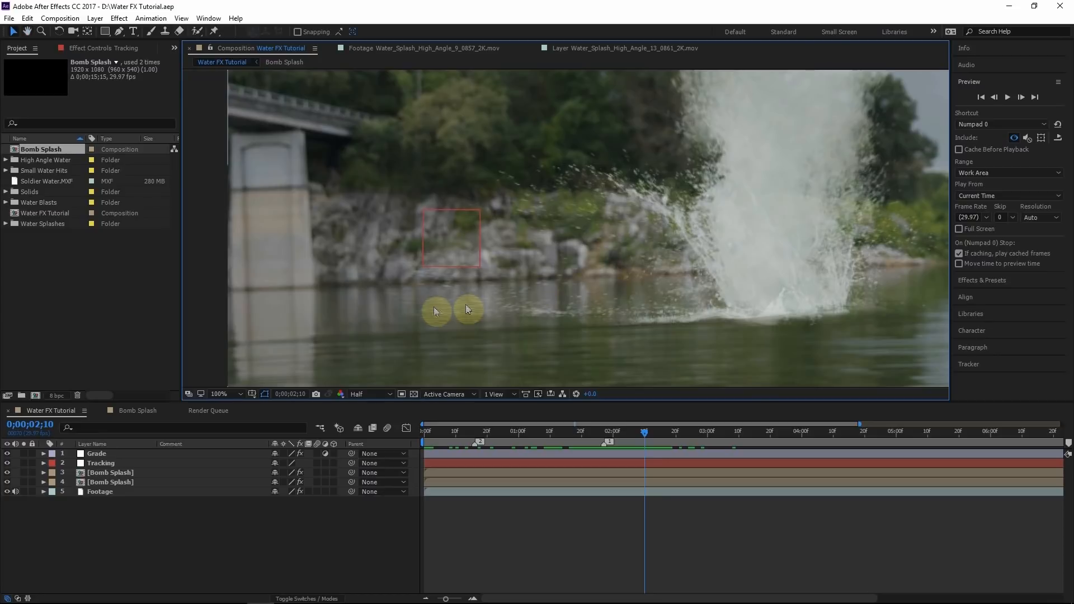
scroll(392, 310, "down", 1)
scroll(522, 289, "up", 1)
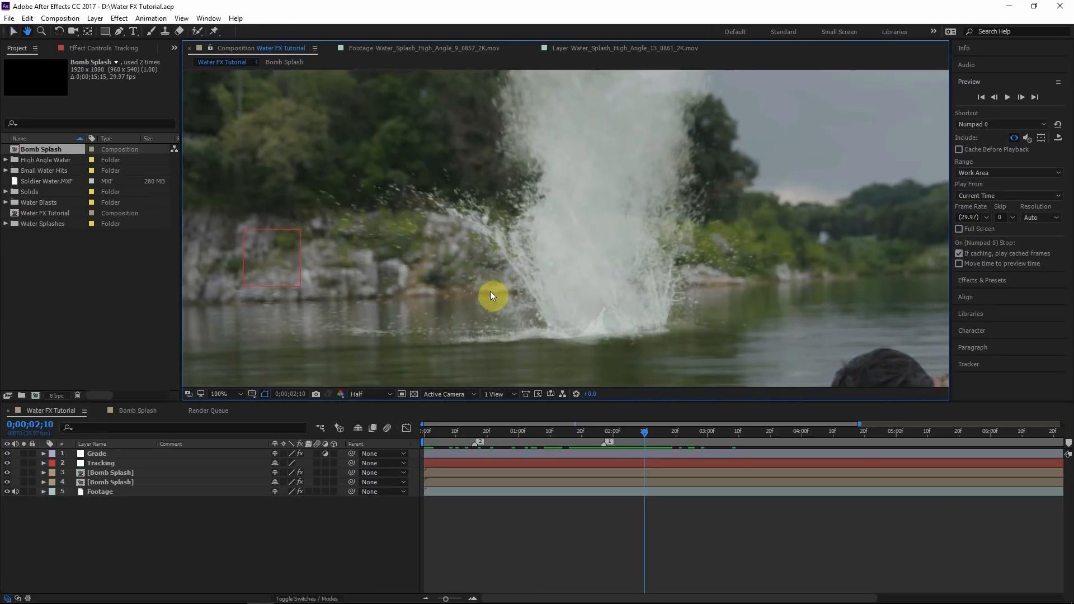
scroll(509, 271, "down", 1)
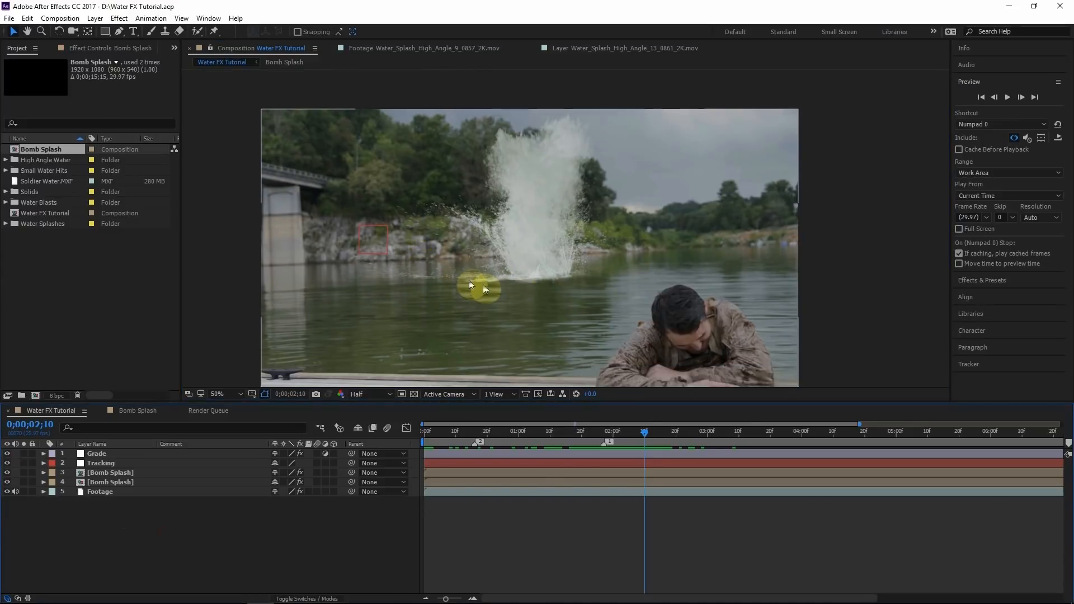
left_click_drag(477, 280, 472, 266)
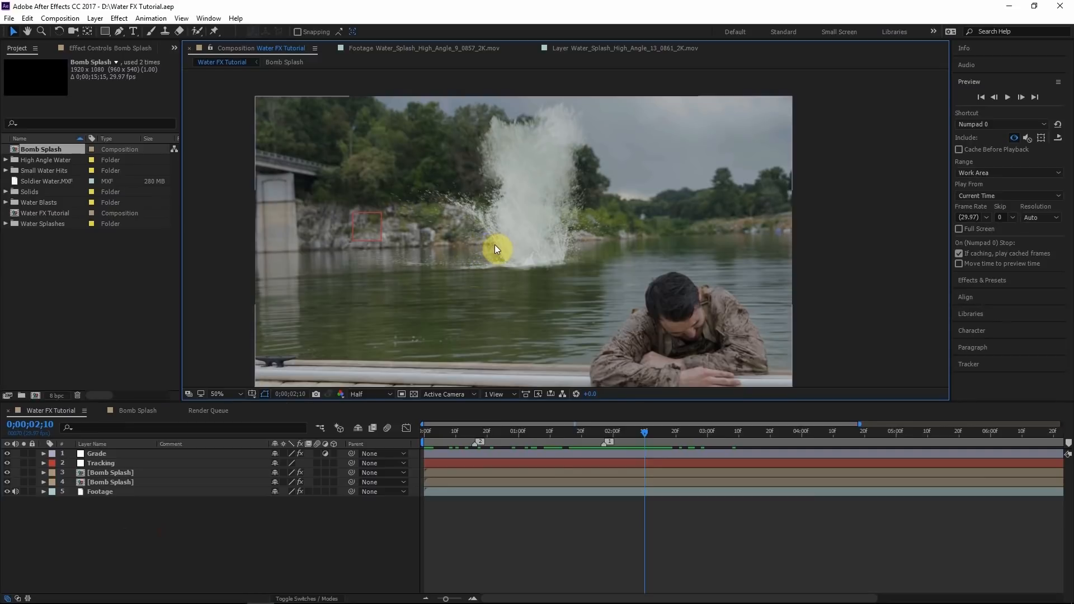
Step: Pre-compose the two tinted Bomb Splash layers together into a new composition named Bomb Splash
left_click(123, 477)
left_click(125, 479, "shift")
right_click(124, 479)
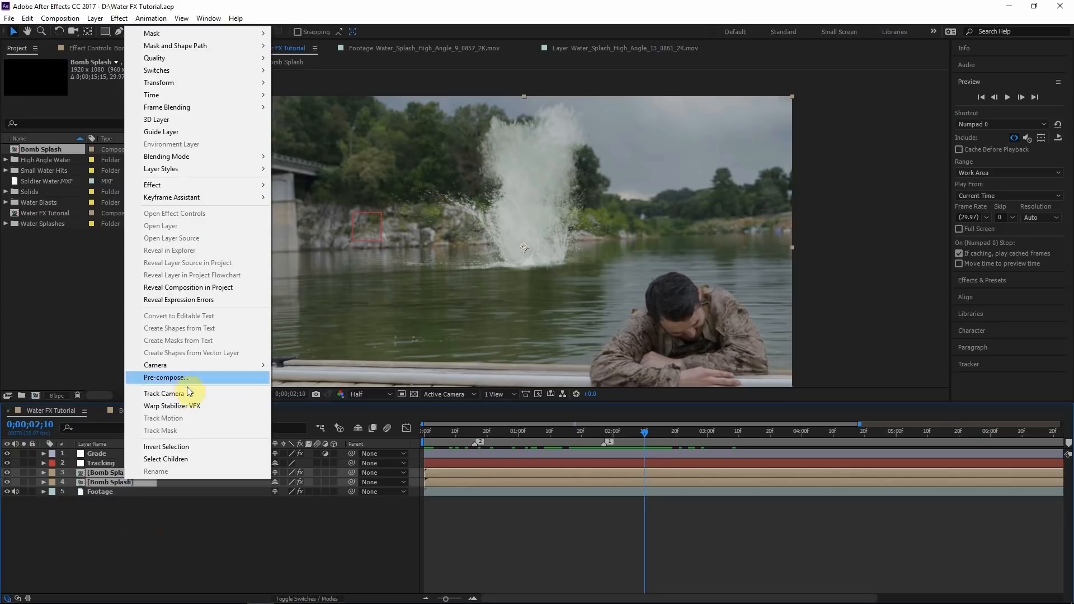
left_click(179, 377)
key("Return")
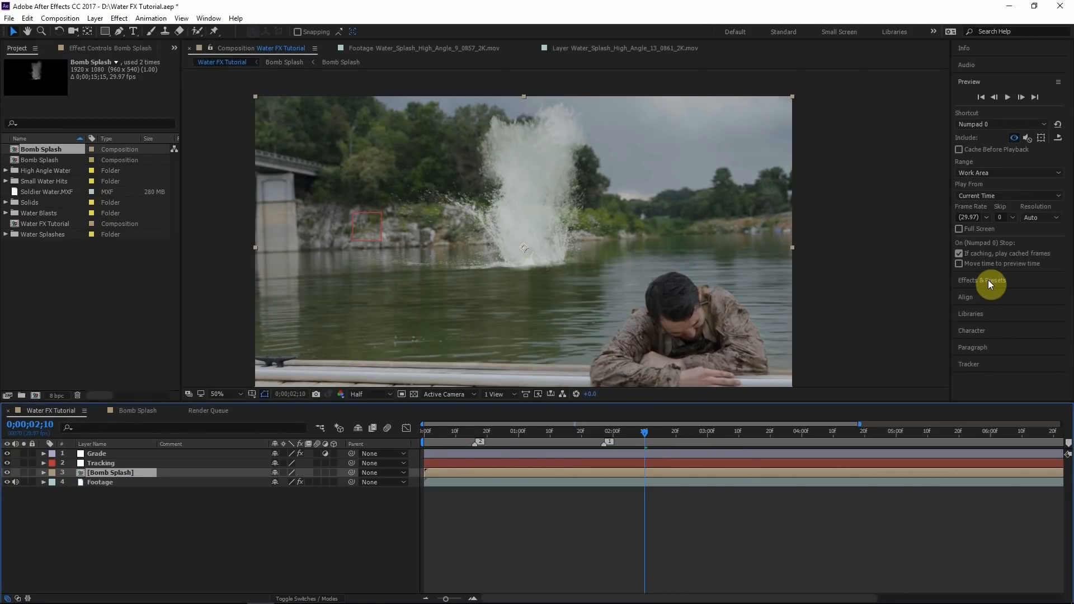
Step: Find the Camera Lens Blur effect and apply it to the newly pre-composed Bomb Splash layer
left_click(991, 283)
left_click(1009, 113)
key("BackSpace")
key("BackSpace")
key("BackSpace")
type("camera")
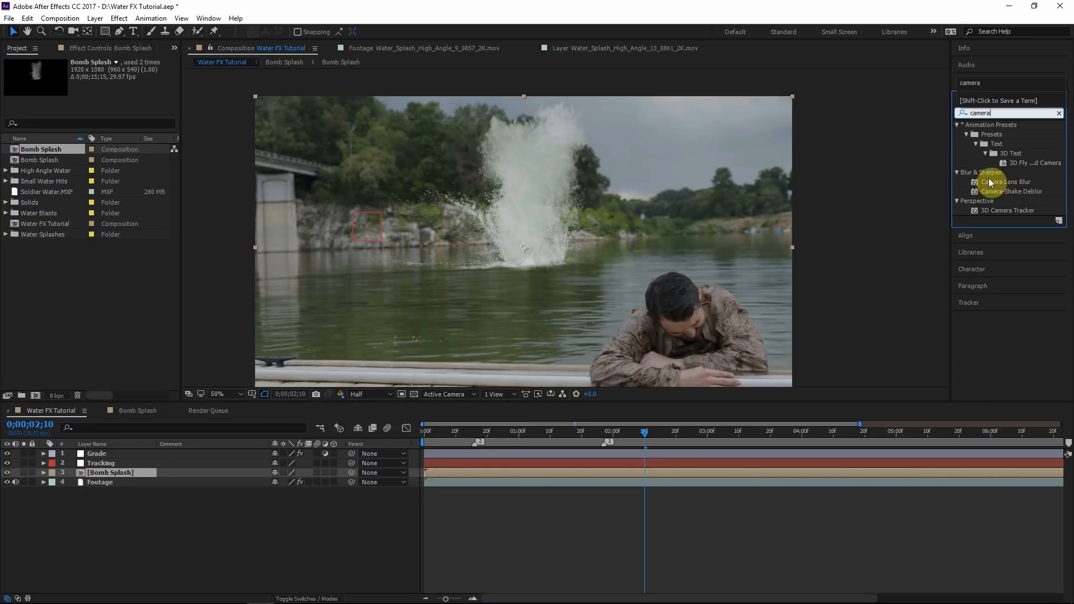
left_click_drag(1006, 182, 130, 472)
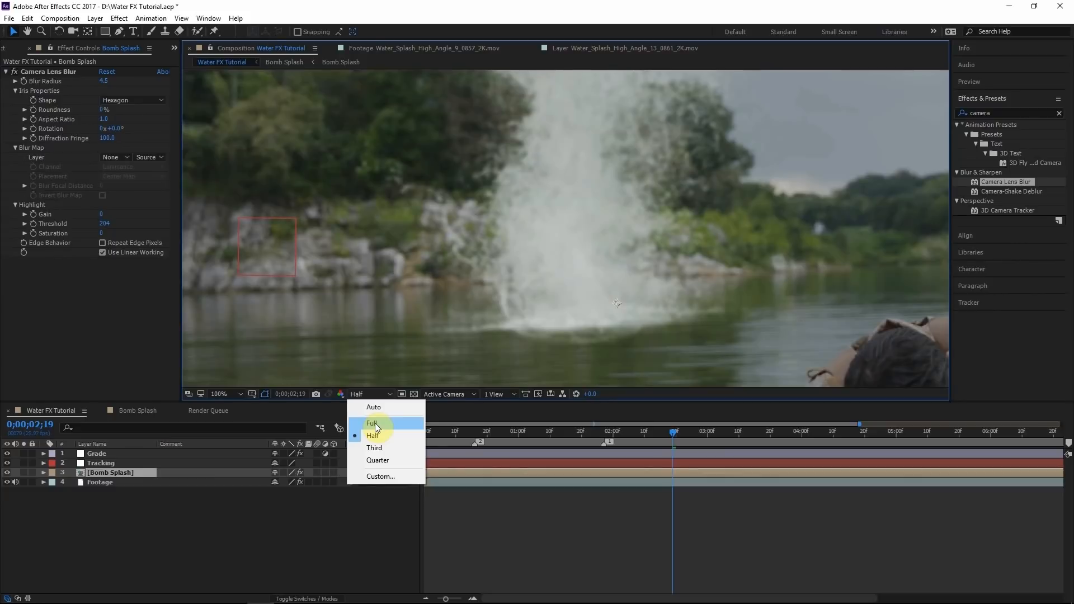
Step: Switch the preview resolution to Full and start keyframing the Camera Lens Blur with a Blur Radius of 5.0 at 0;00;02;19
left_click(375, 424)
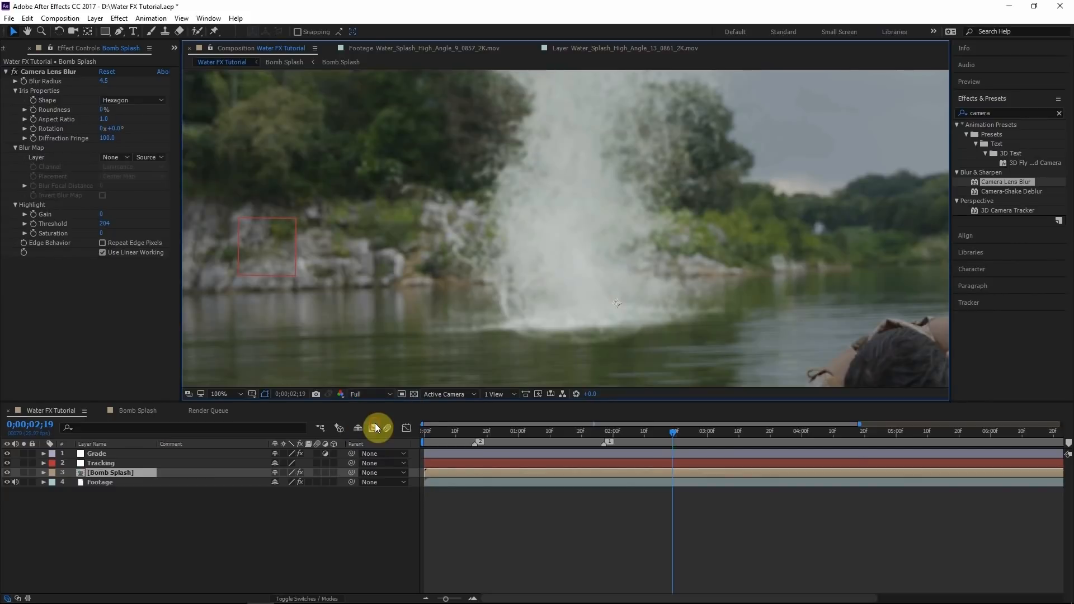
scroll(487, 297, "up", 1)
left_click_drag(487, 297, 474, 338)
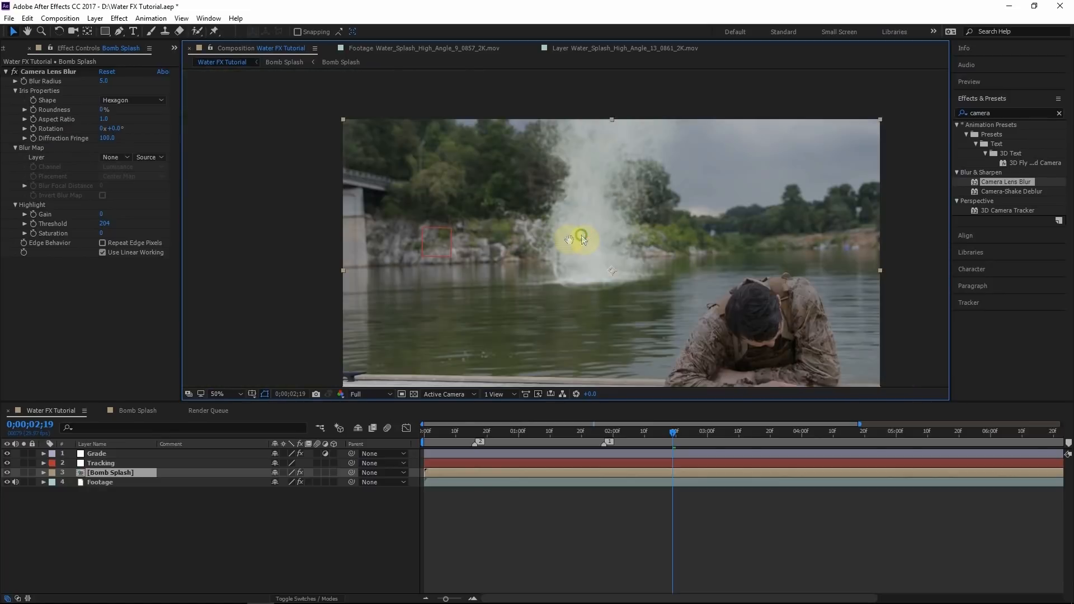
left_click_drag(578, 240, 576, 211)
scroll(549, 243, "up", 1)
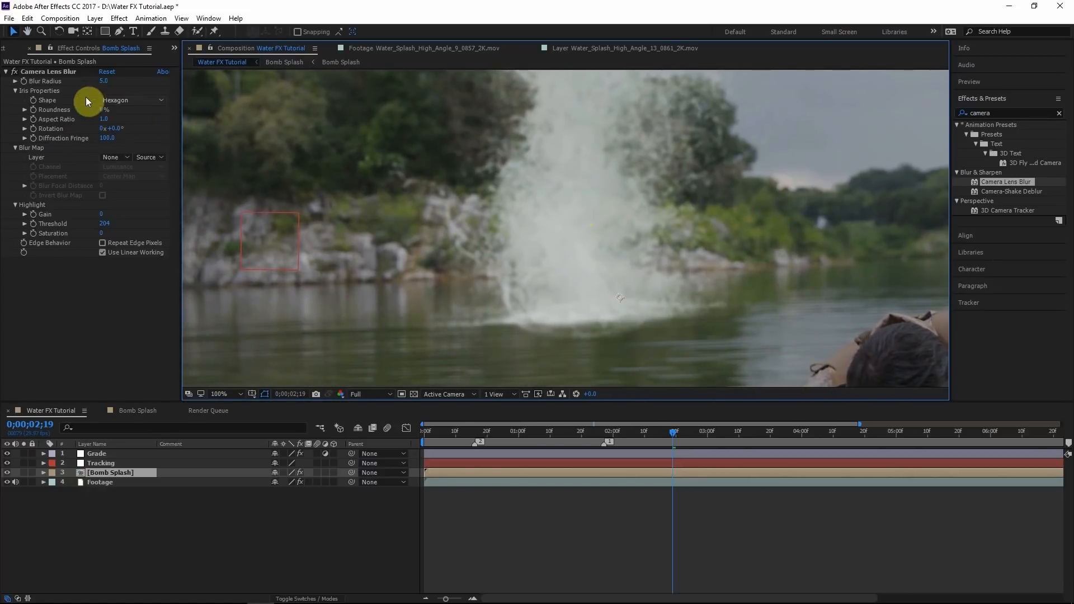
left_click(24, 81)
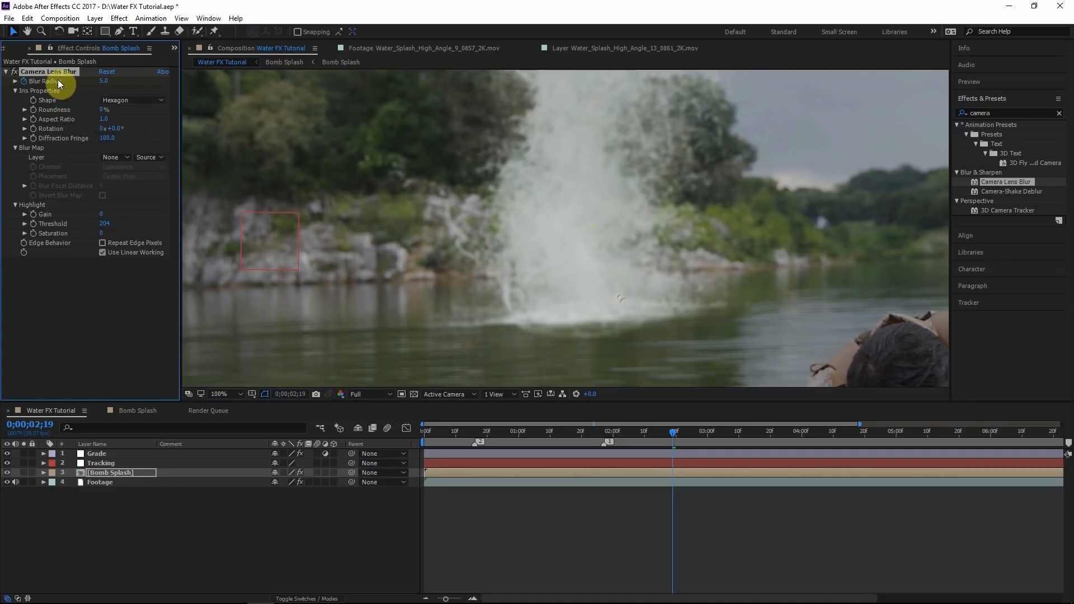
scroll(439, 251, "down", 1)
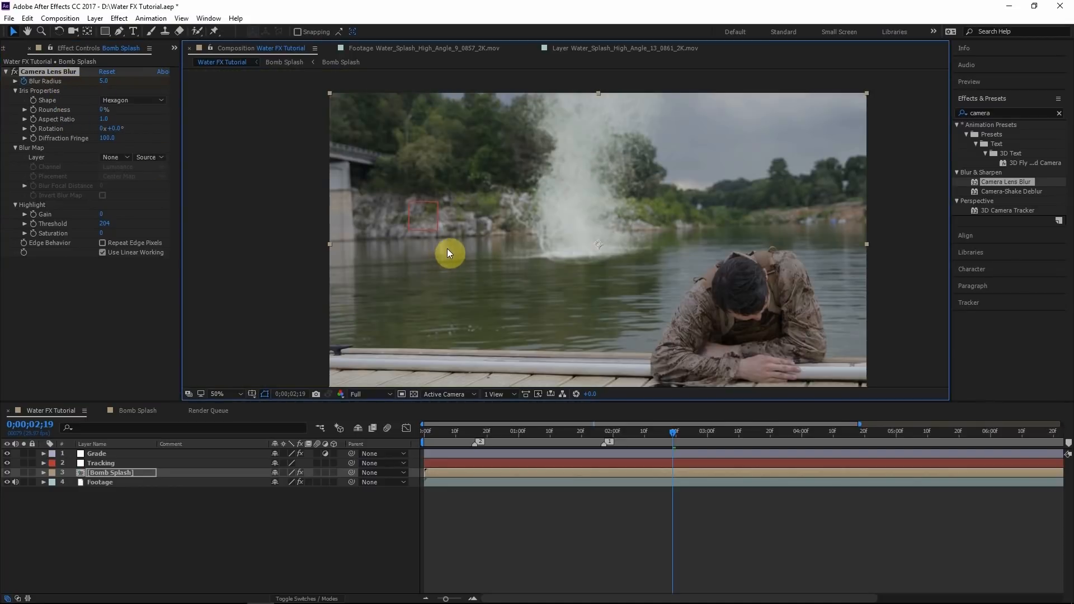
Step: Reveal the Bomb Splash layer's Blur Radius keyframes and set a Blur Radius of 0 at 0;00;00;00
left_click_drag(677, 431, 130, 471)
left_click(125, 473)
key("u")
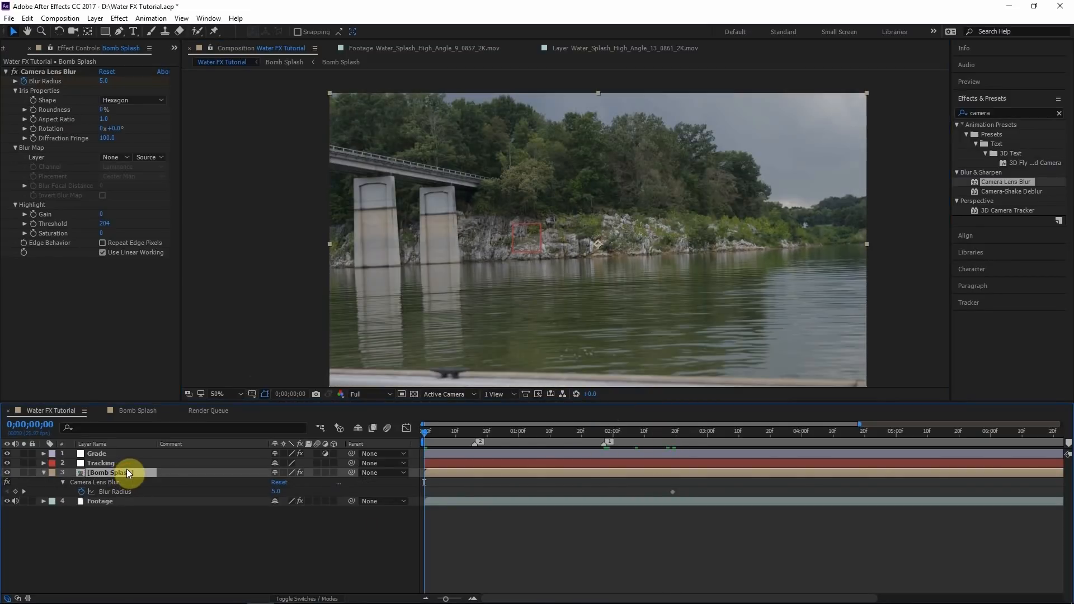
left_click(99, 489)
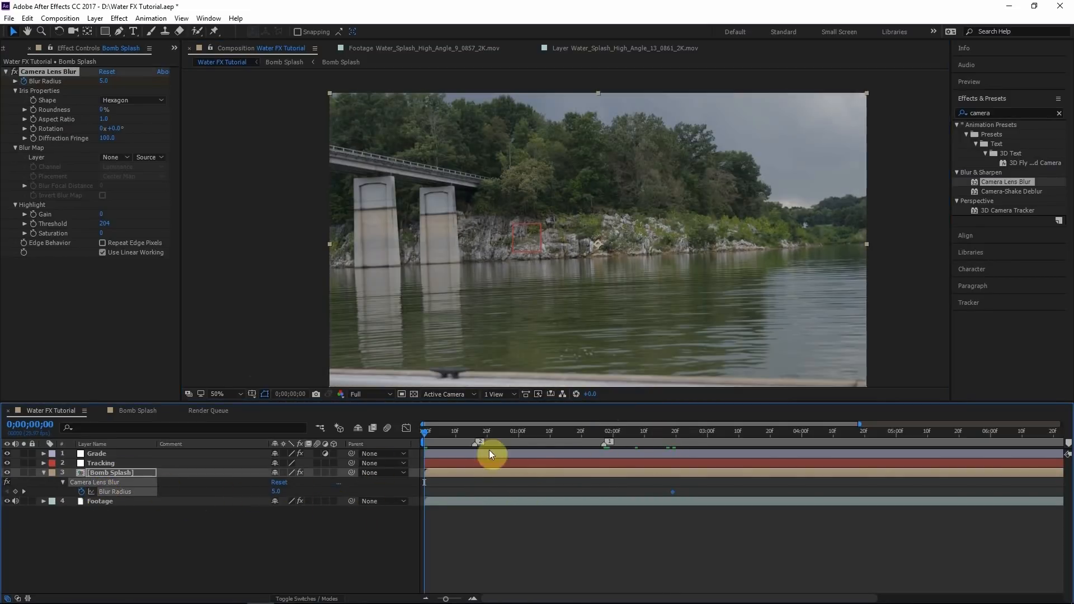
left_click(277, 492)
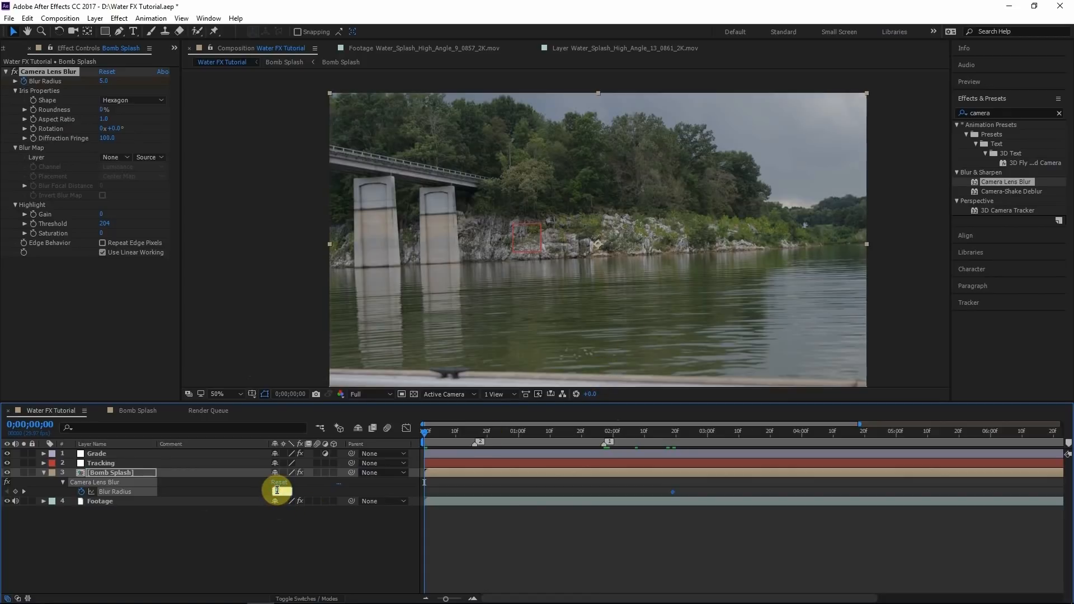
type("0")
key("Return")
Step: Keyframe the Bomb Splash layer's Blur Radius at 0 at 0;00;01;07
left_click(542, 431)
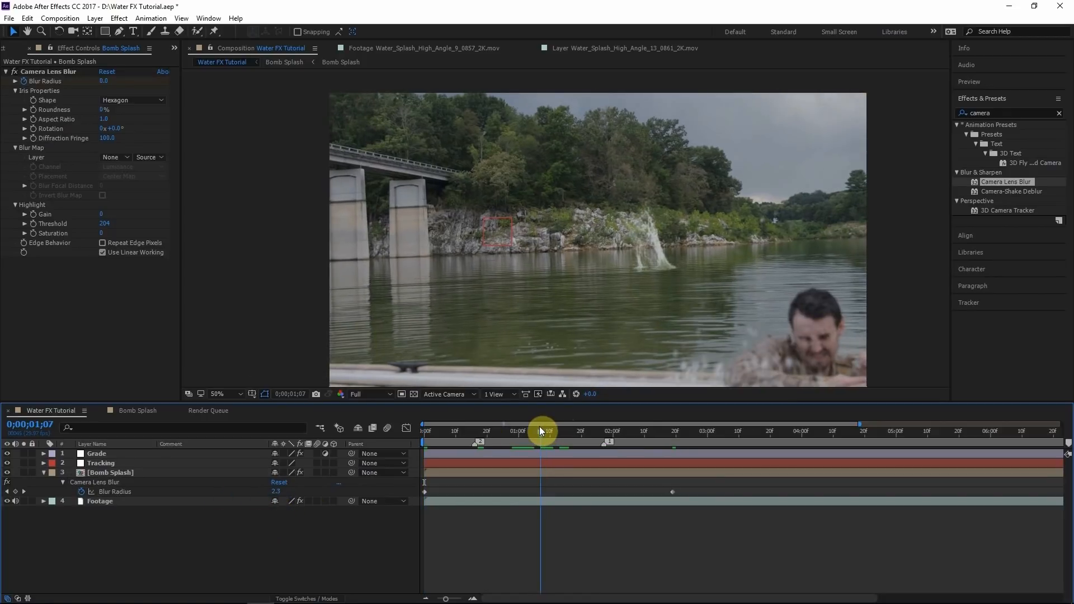
left_click(119, 492)
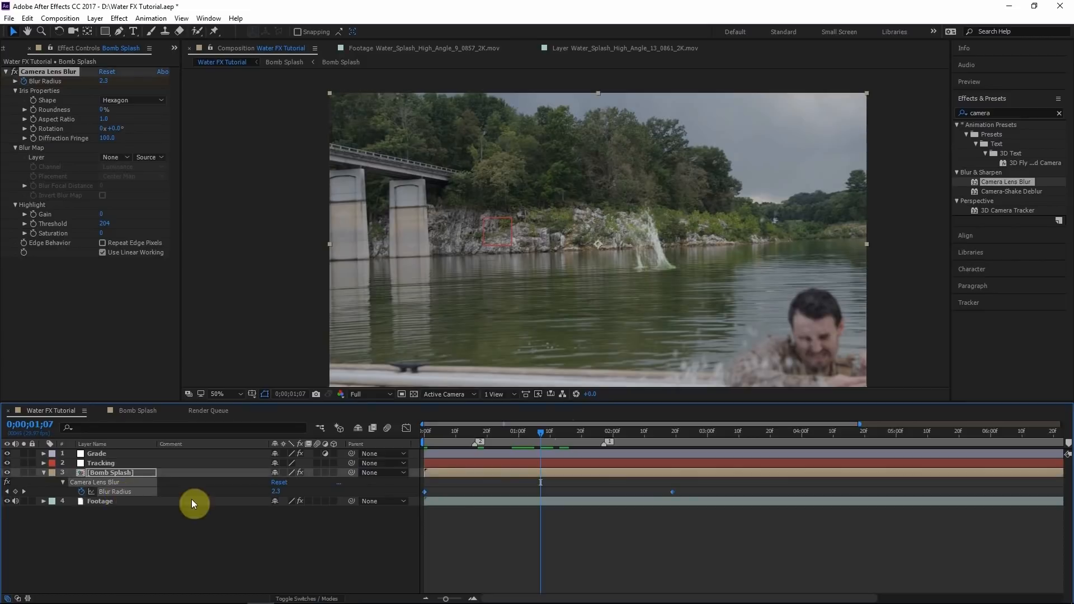
left_click(277, 492)
type("0")
left_click(359, 518)
Step: Keyframe the Bomb Splash layer's Blur Radius at 5 at 0;00;02;01
left_click_drag(552, 438, 615, 441)
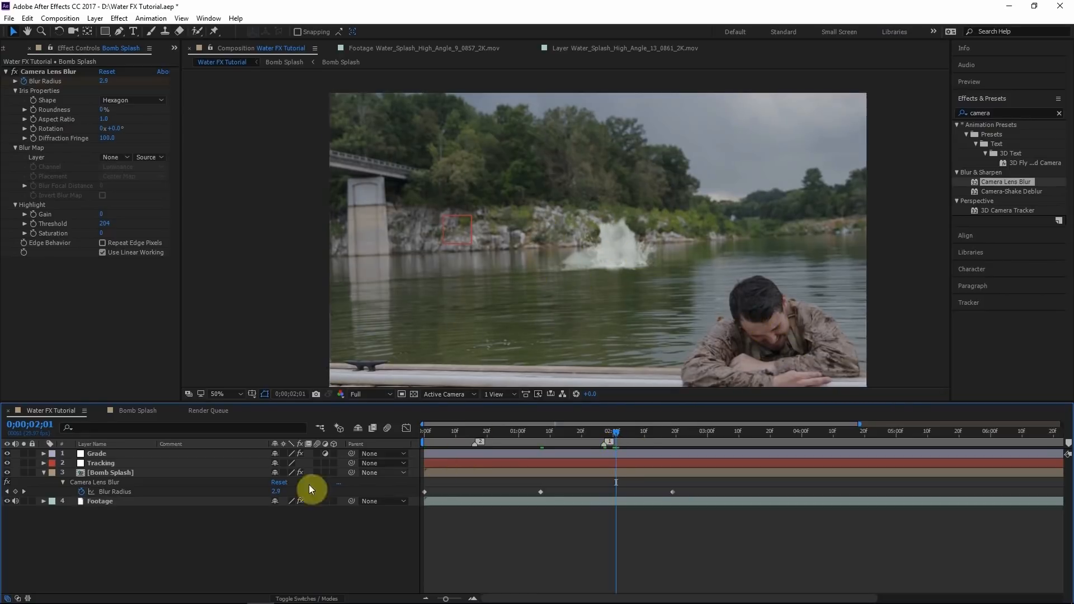
left_click(275, 492)
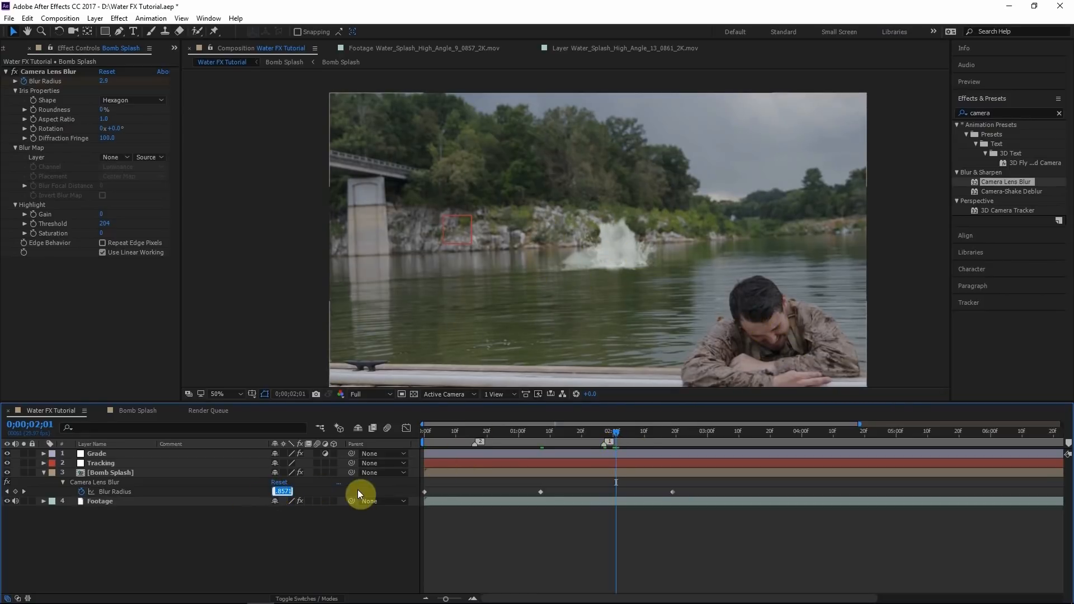
type("5")
key("Return")
Step: In the Graph Editor, keyframe Blur Radius to hold 5.0 until 0;00;04;24, drop to 0, return to 5.0 at 0;00;08;26 and end slightly higher
left_click_drag(840, 433, 878, 437)
key("shift+F3")
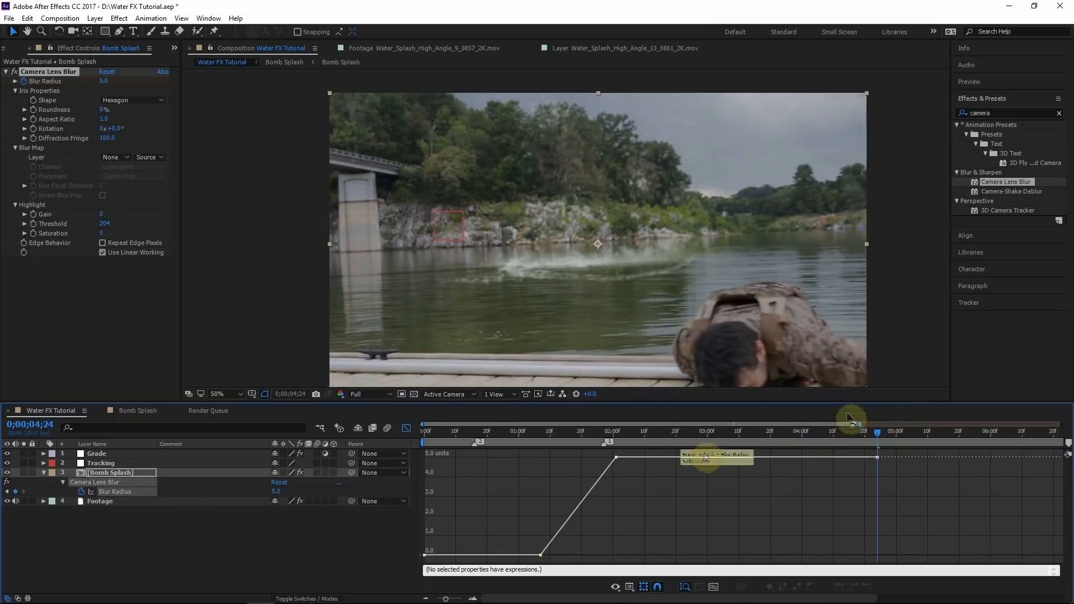
left_click_drag(104, 81, 137, 91)
left_click(127, 496)
left_click(126, 494)
mouse_move(949, 442)
left_mouse_down()
mouse_move(799, 438)
mouse_move(965, 434)
left_mouse_up()
key(";")
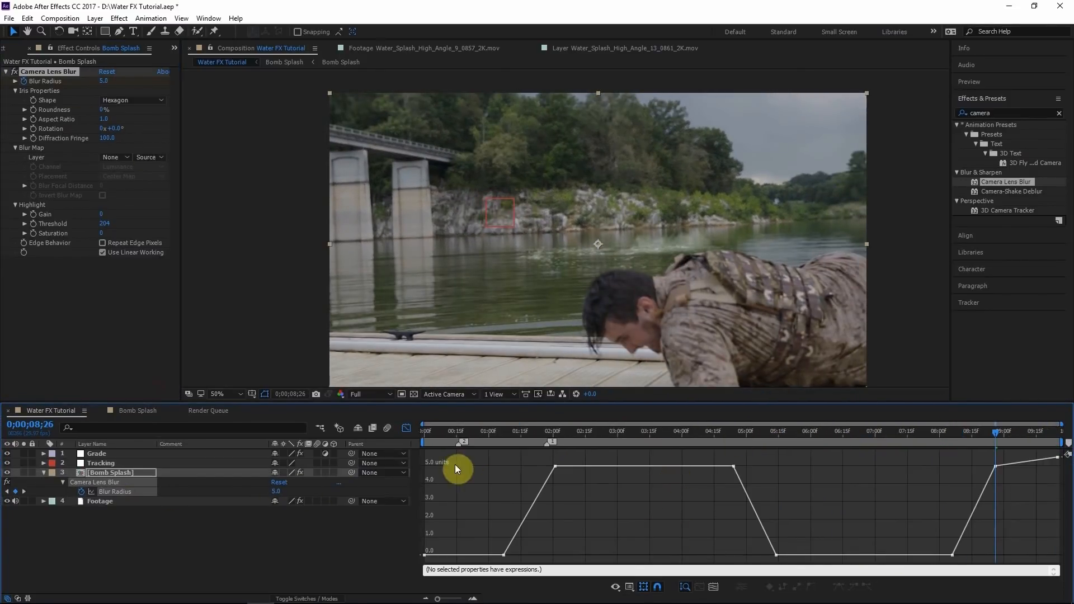
Step: Convert the Blur Radius keyframes from 0;00;01;07 onward to Auto Bezier to smooth the curve
left_click_drag(683, 434, 586, 434)
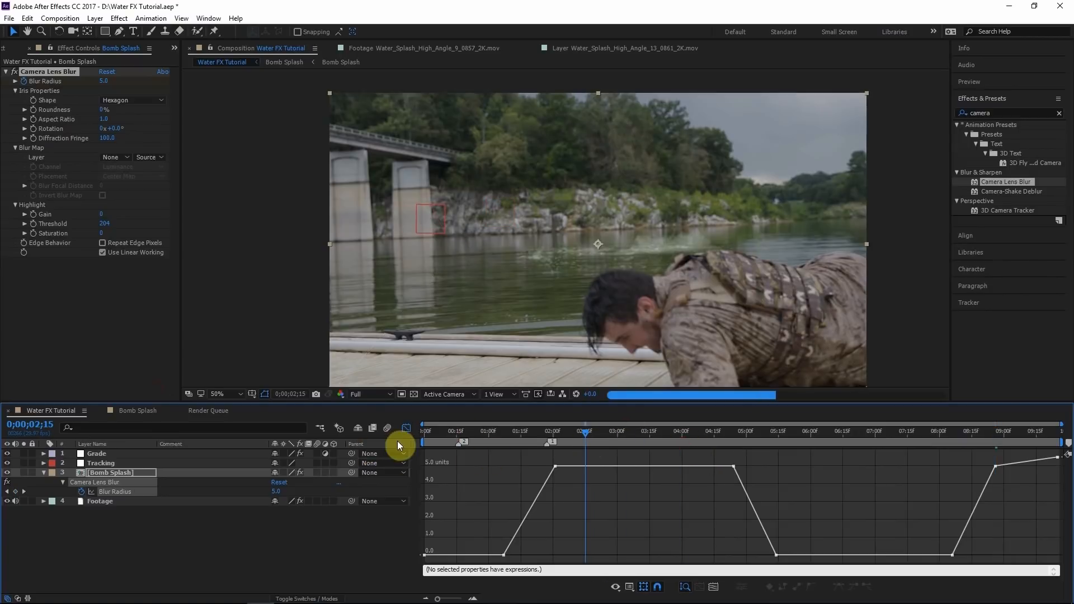
left_click_drag(480, 453, 1060, 582)
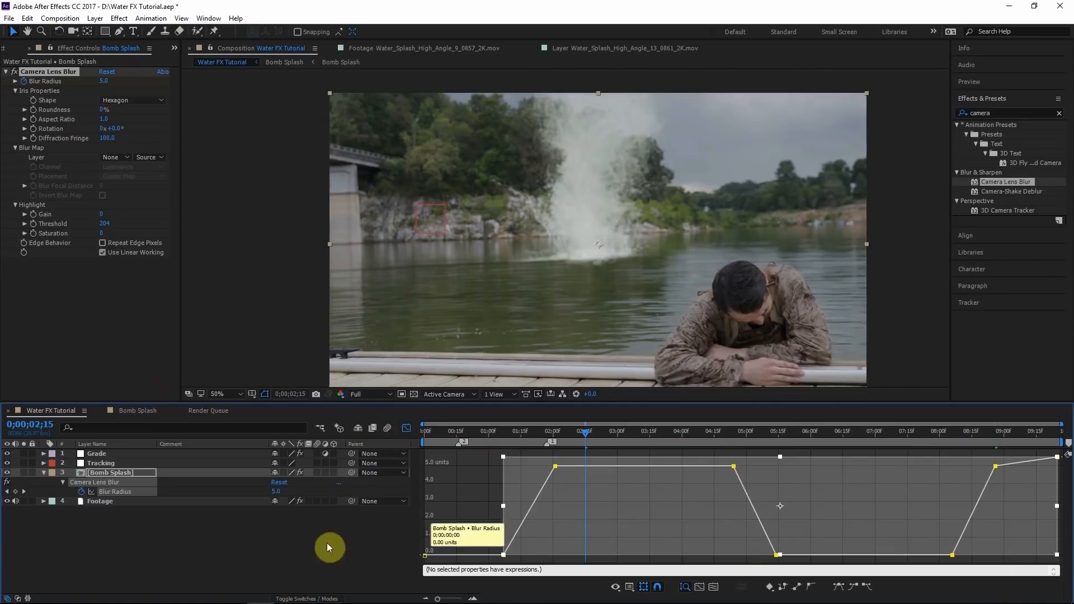
left_click(814, 593)
left_click(481, 492)
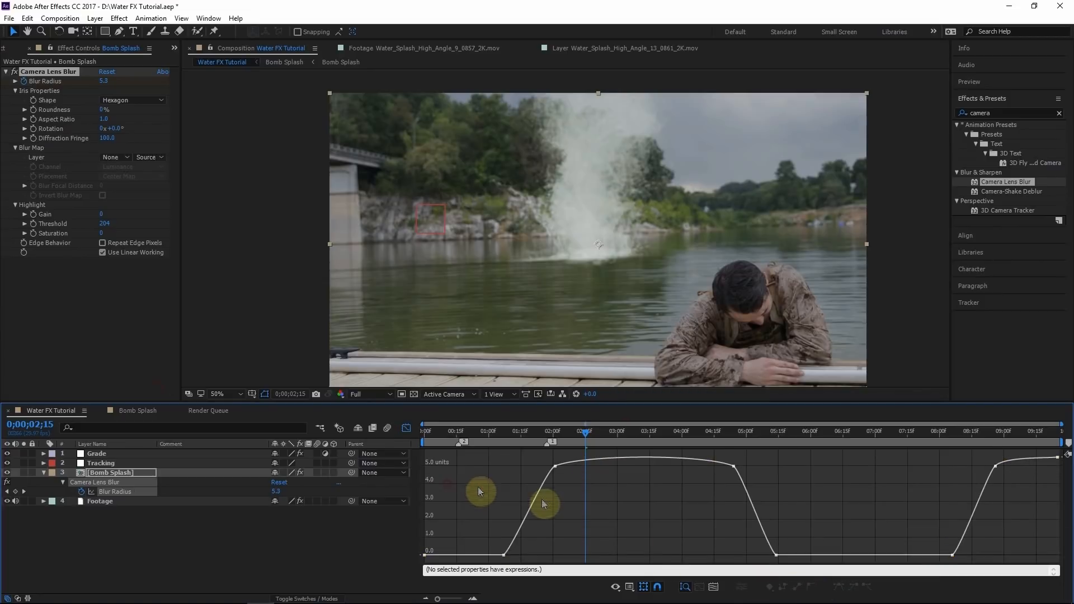
Step: Inspect the small early splash up close at 0;00;01;02 and compare its sharpness with the surrounding footage
left_click(492, 438)
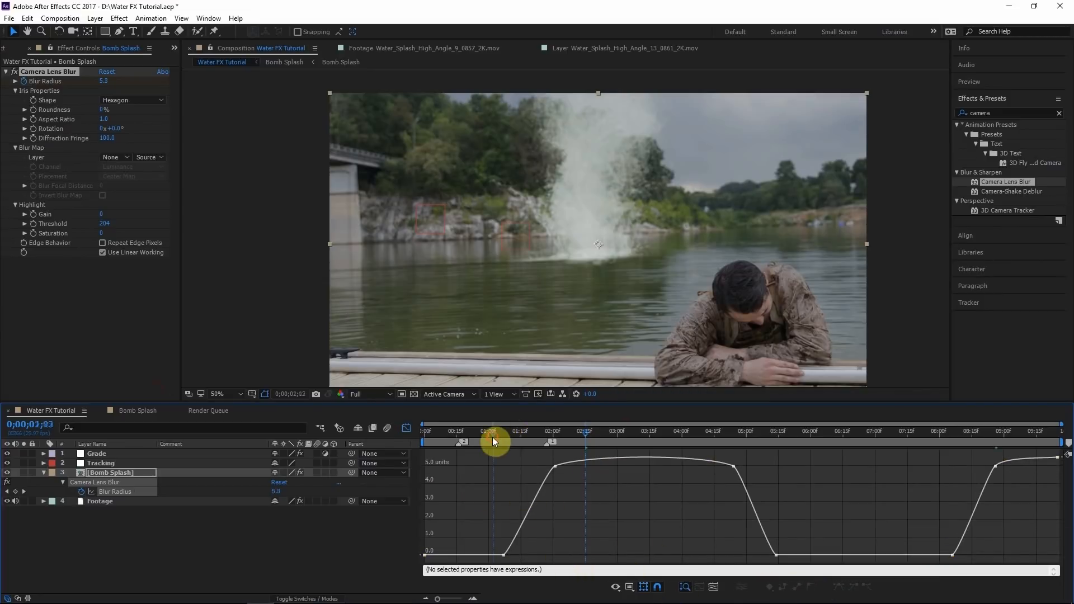
scroll(670, 281, "up", 4)
left_click_drag(578, 319, 559, 270)
key("v")
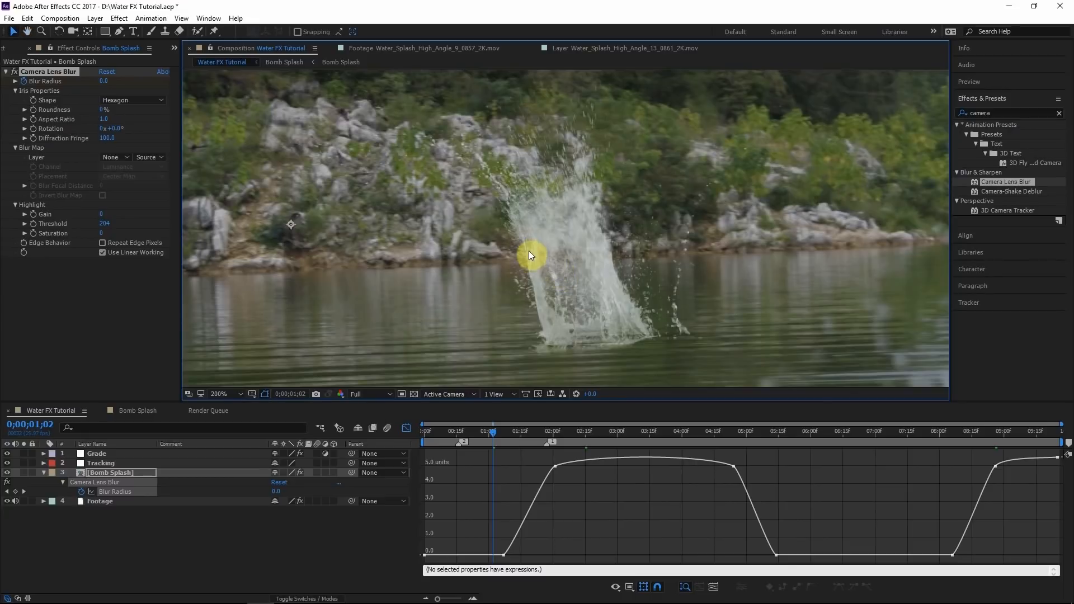
scroll(552, 267, "down", 1)
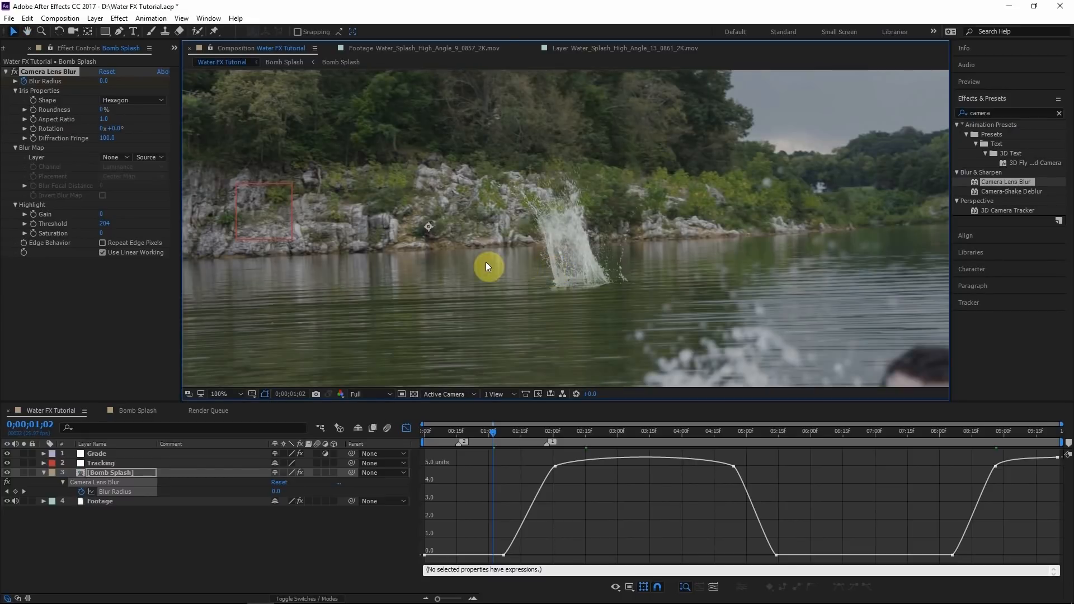
Step: Add an expression to Blur Radius that offsets the keyframed value by +.5, and show the post-expression graph
left_click(88, 508)
left_click(122, 493)
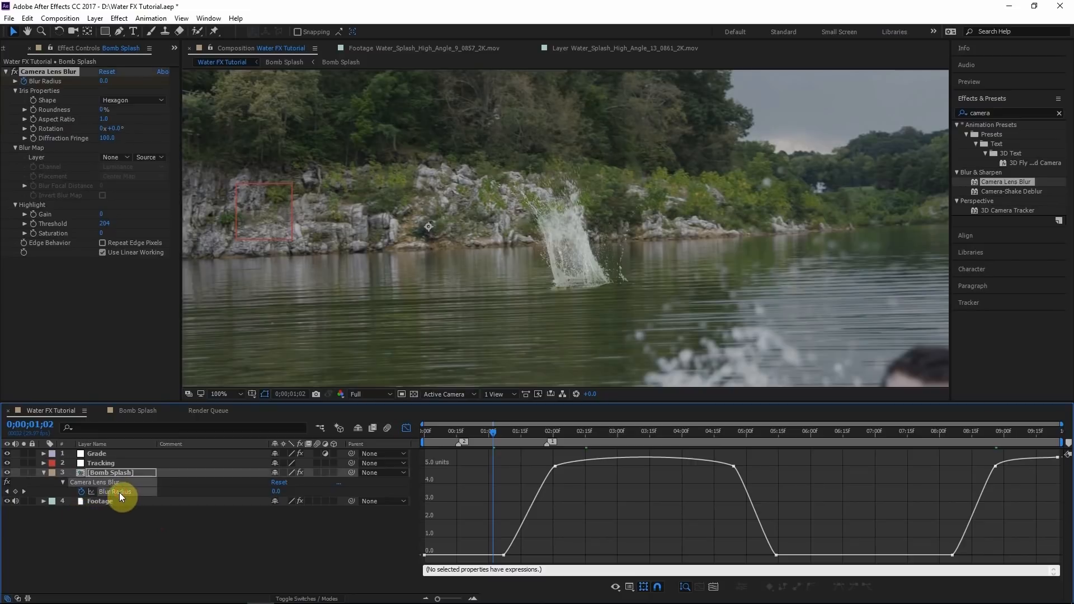
left_click(82, 492, "alt")
left_click(521, 570)
type("+.5")
left_click(390, 559)
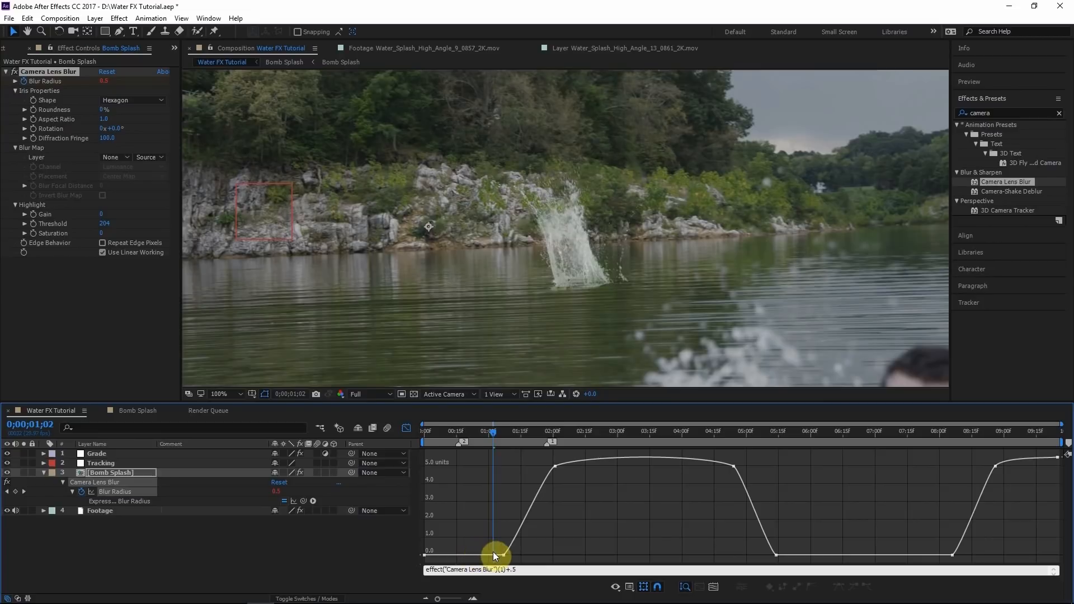
left_click(297, 501)
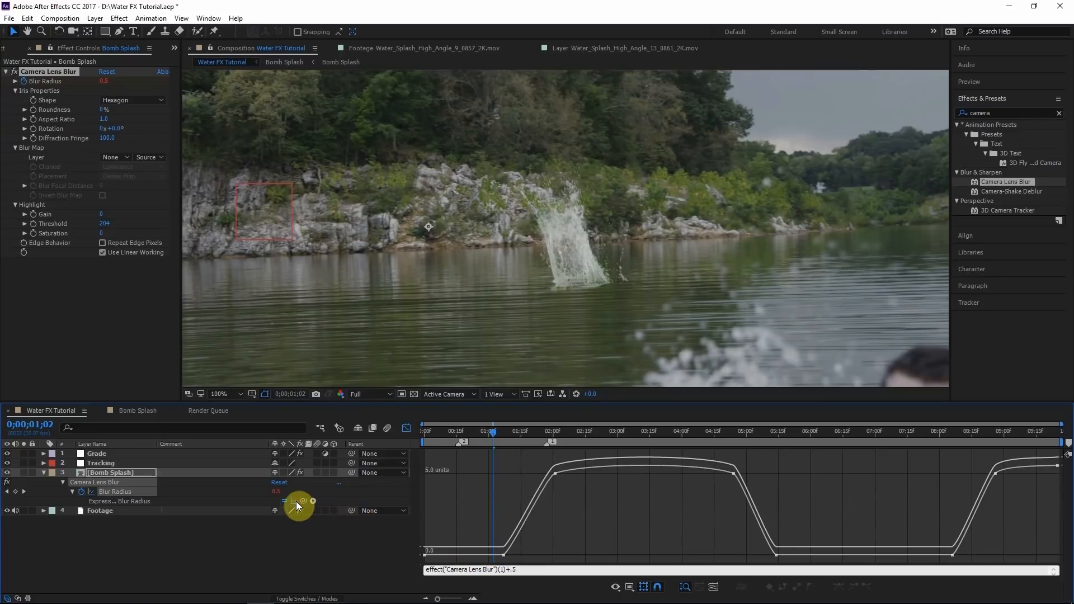
mouse_move(492, 552)
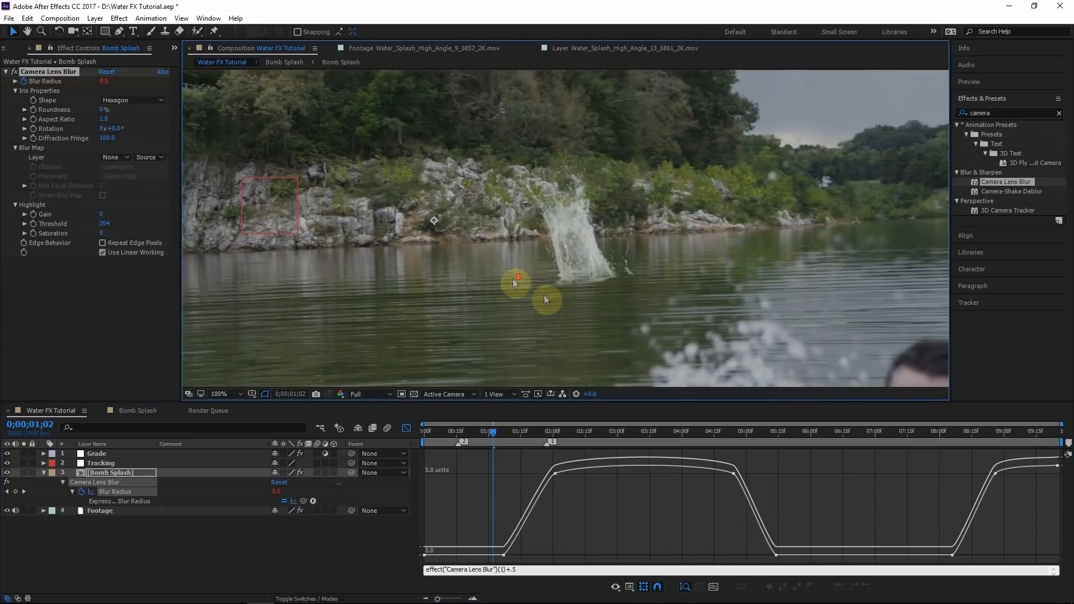
Step: Fit the composition in the viewer, leave the Graph Editor and review the blurred splash between 0;00;02;17 and 0;00;03;10
left_click_drag(547, 300, 348, 392)
left_click(225, 394)
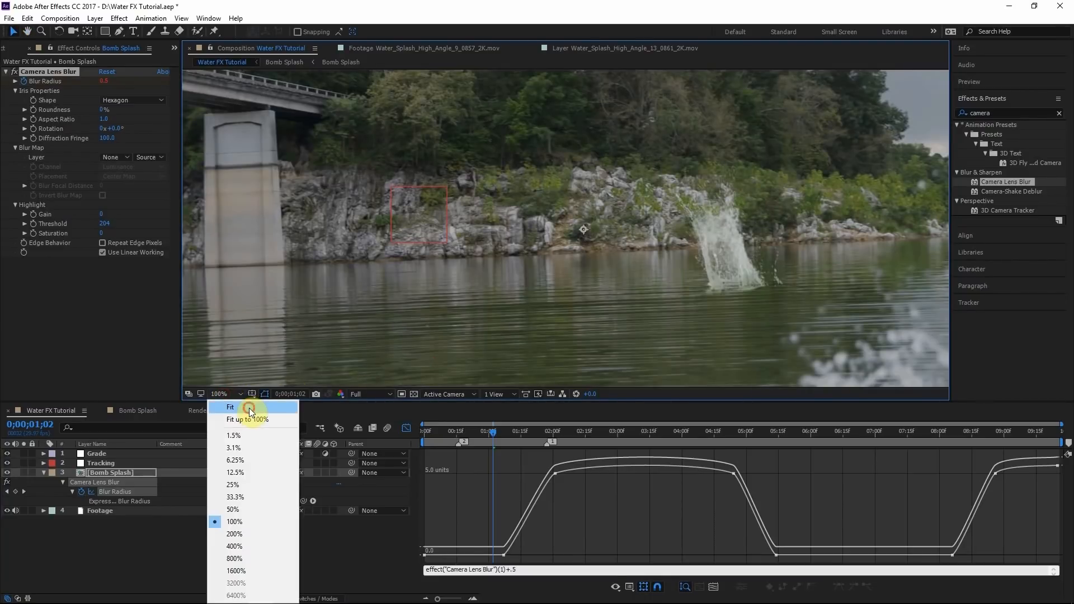
left_click(249, 408)
key("shift+F3")
left_click_drag(480, 424, 638, 430)
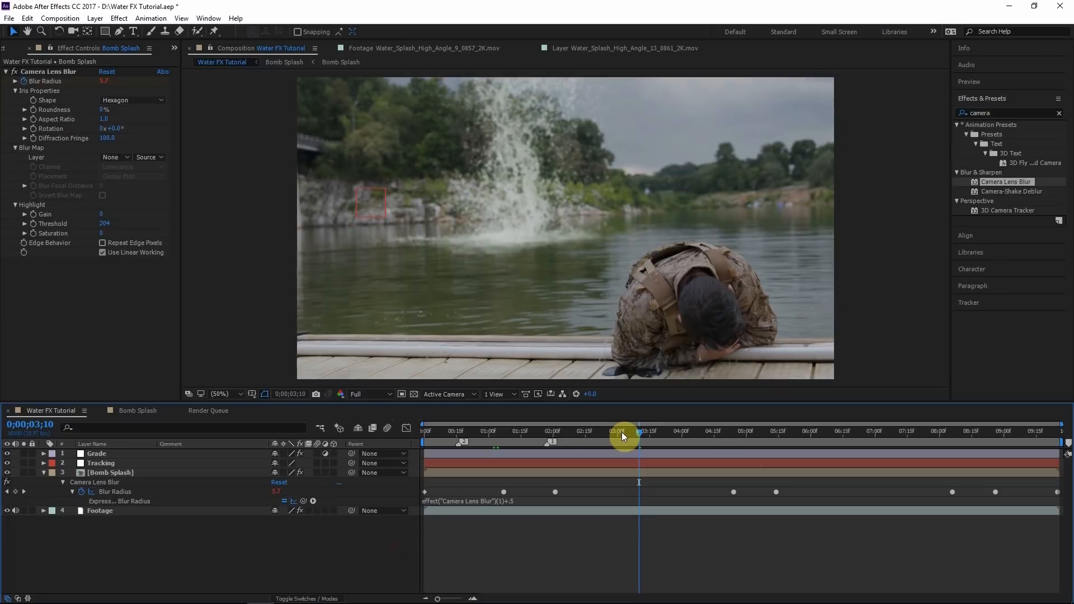
left_click(604, 436)
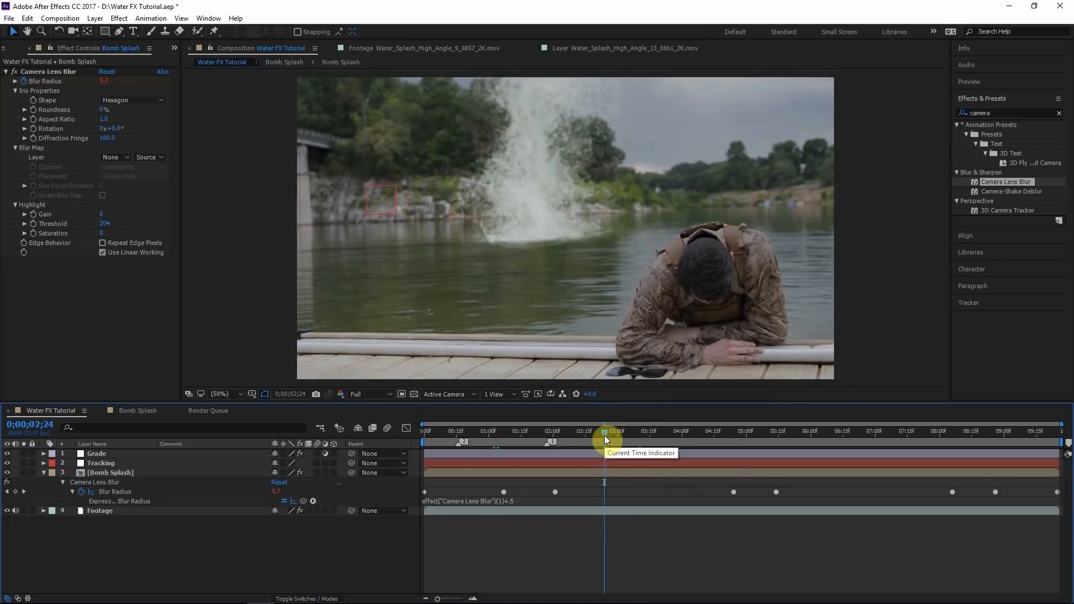
left_click_drag(605, 435, 590, 435)
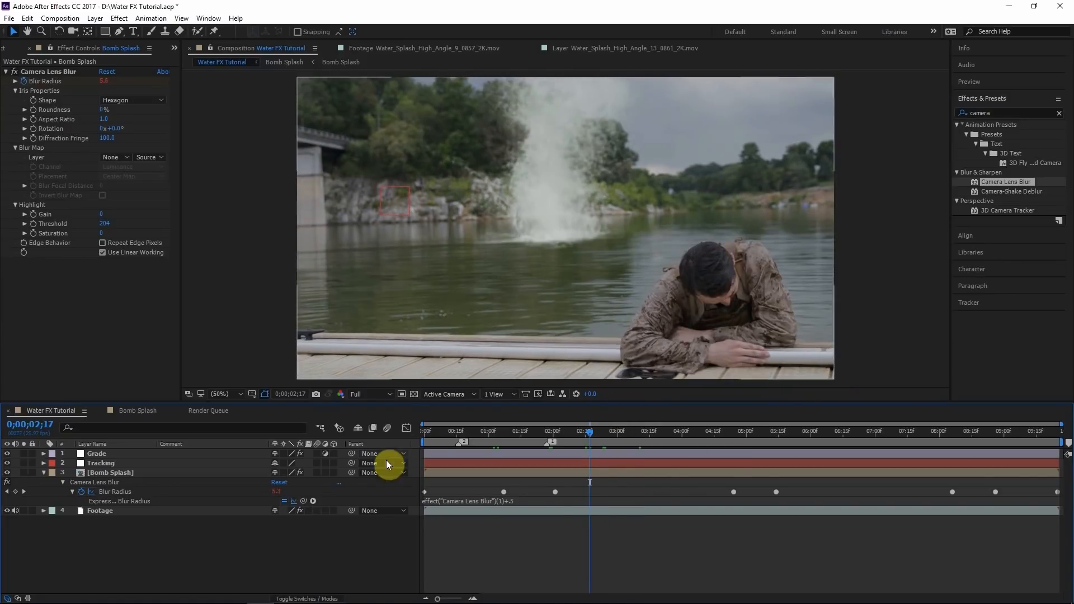
Step: Collapse the Bomb Splash layer, open its pre-composition and compare the Tint settings of the two nested layers
left_click(44, 473)
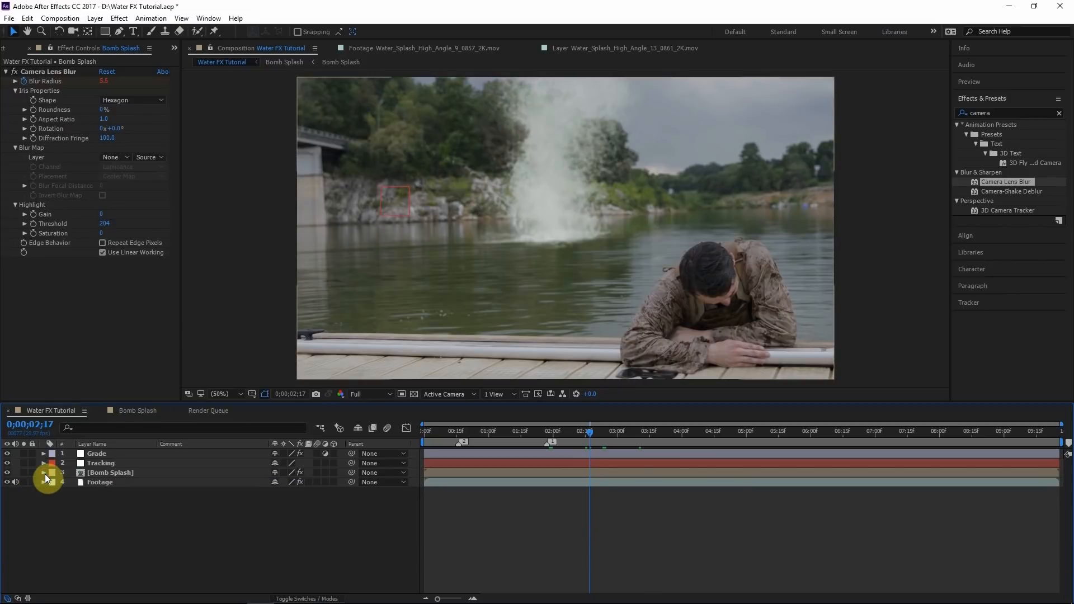
double_click(113, 472)
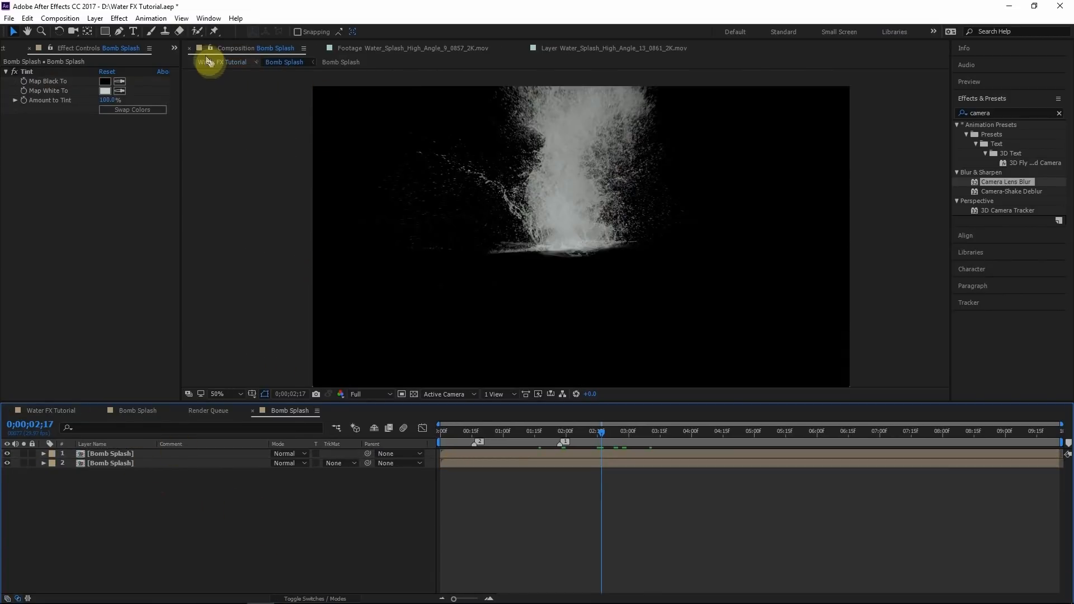
left_click(209, 61)
double_click(122, 472)
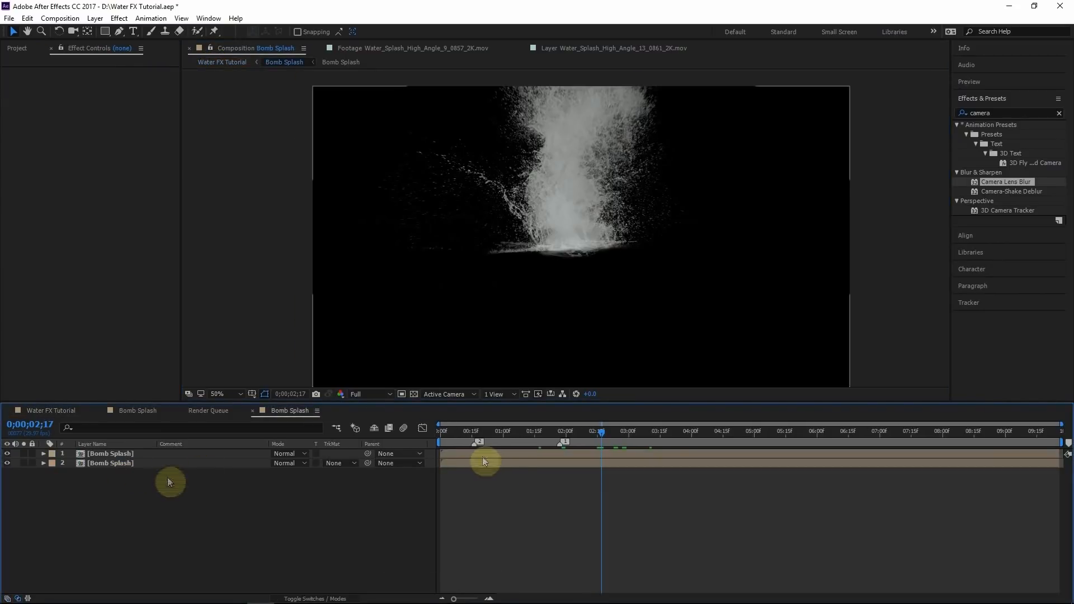
left_click(105, 463)
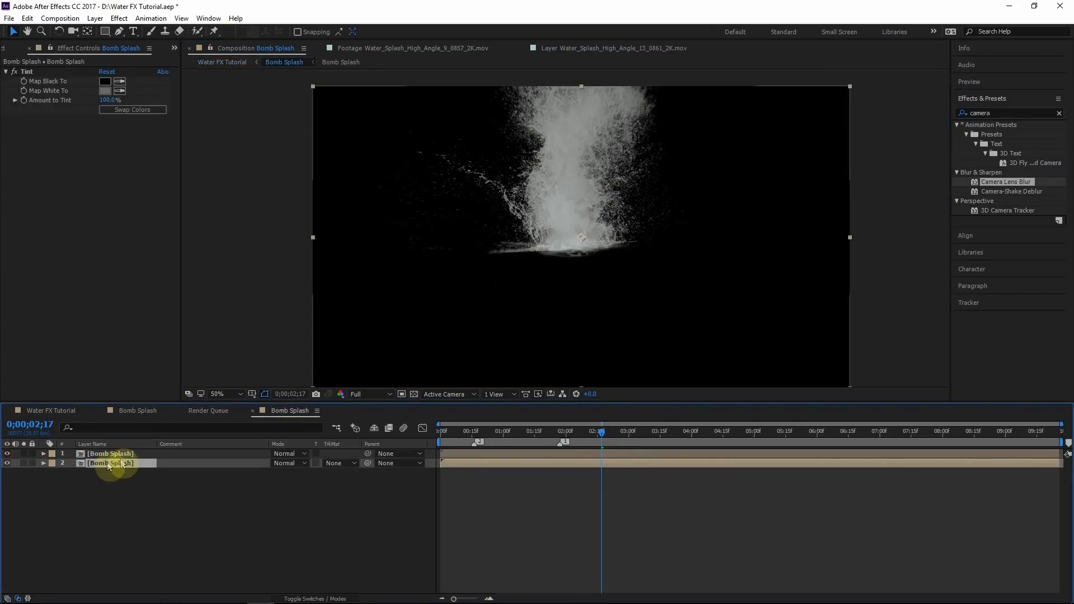
left_click(111, 455)
left_click(132, 463)
left_click(133, 455)
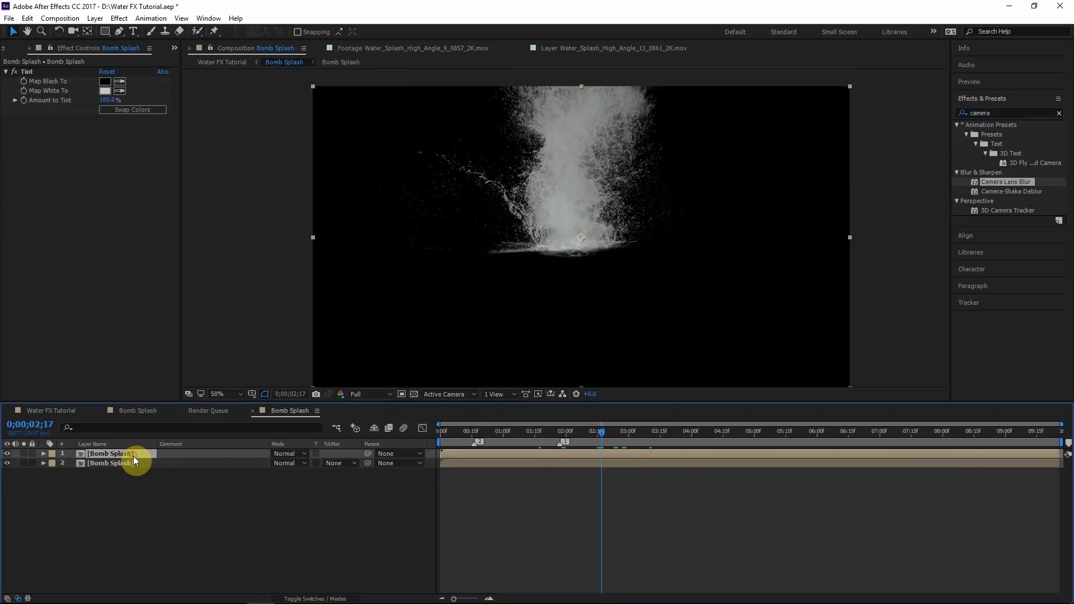
left_click(132, 465)
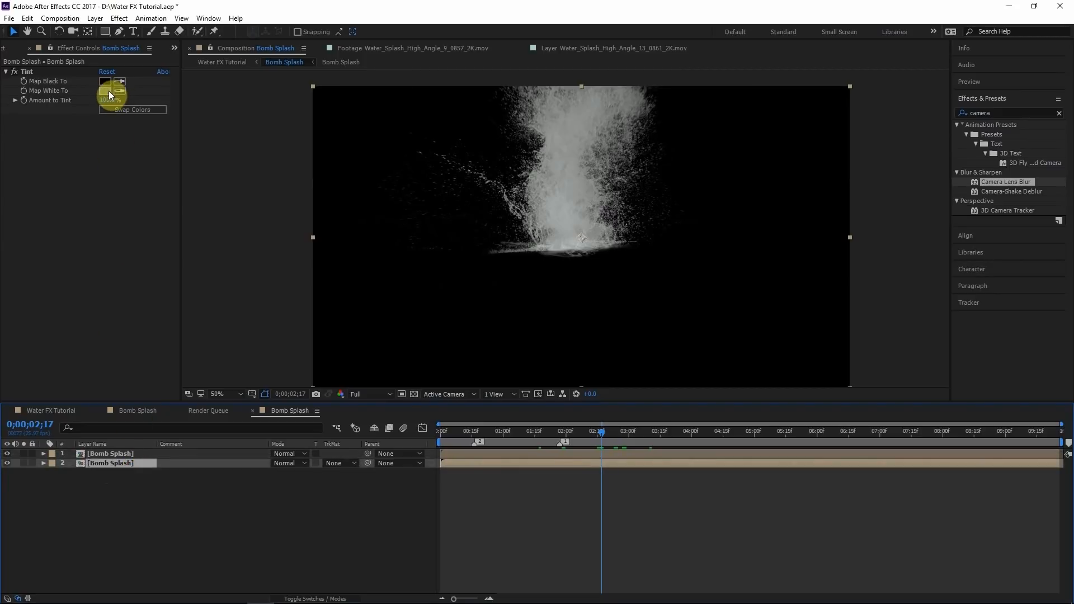
Step: Add an adjustment layer above the two Bomb Splash layers and rename it Reflection
left_click(126, 454)
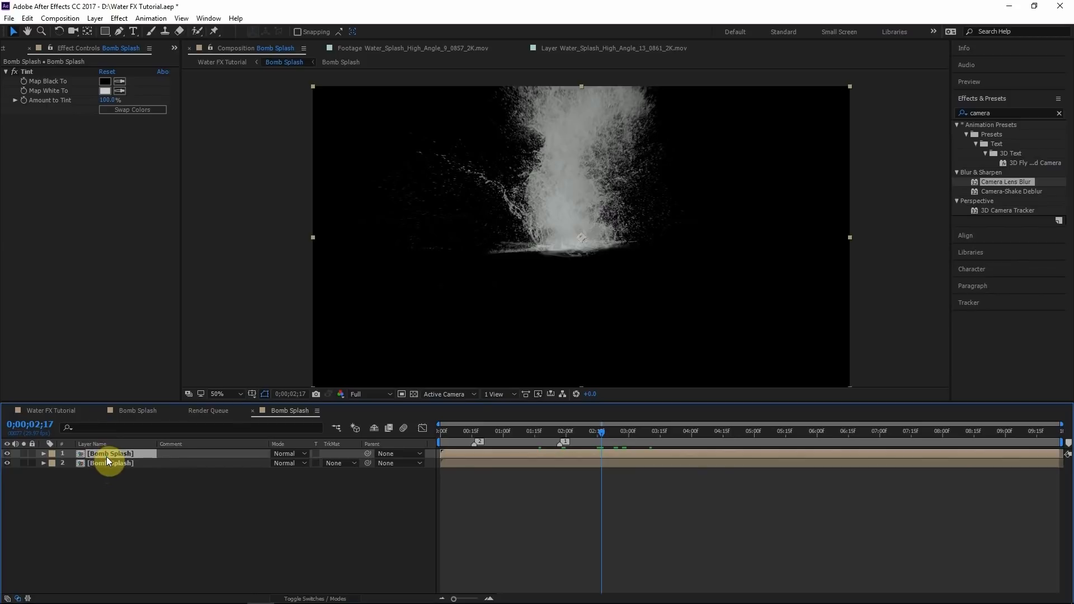
key("ctrl+alt+y")
key("Return")
type("R")
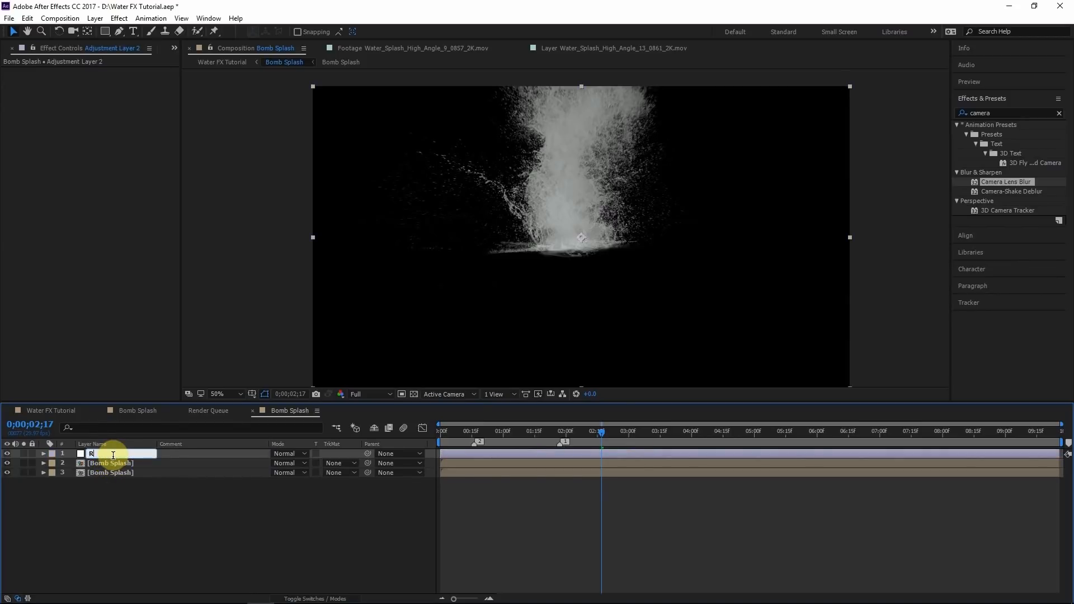
type("eflection")
key("Return")
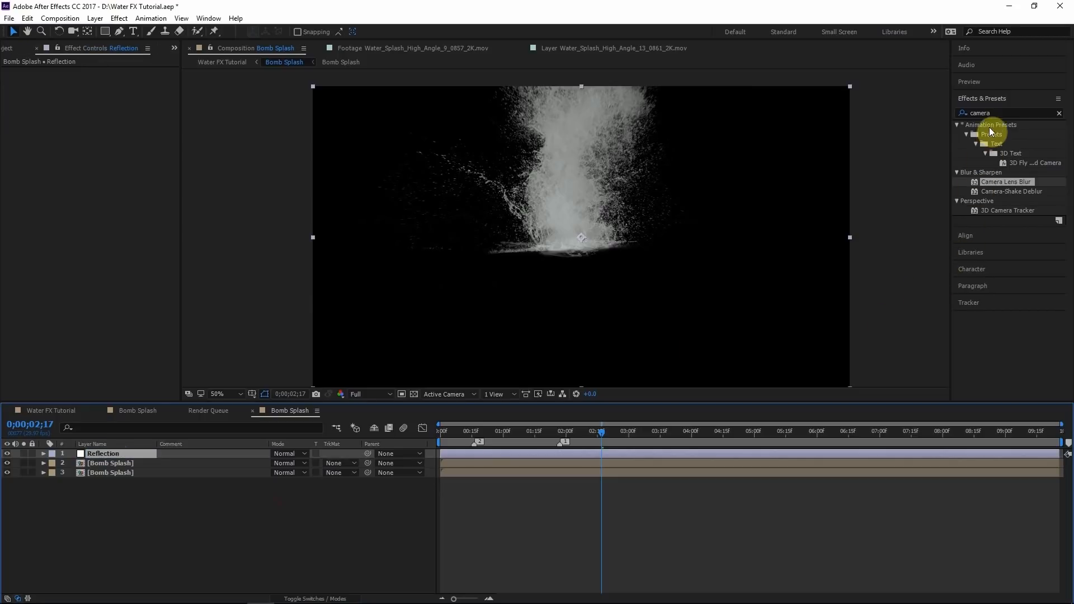
Step: Apply the Transform effect to the Reflection layer and flip it vertically with Uniform Scale off and Scale Height at -100
left_click(1006, 113)
type("trans")
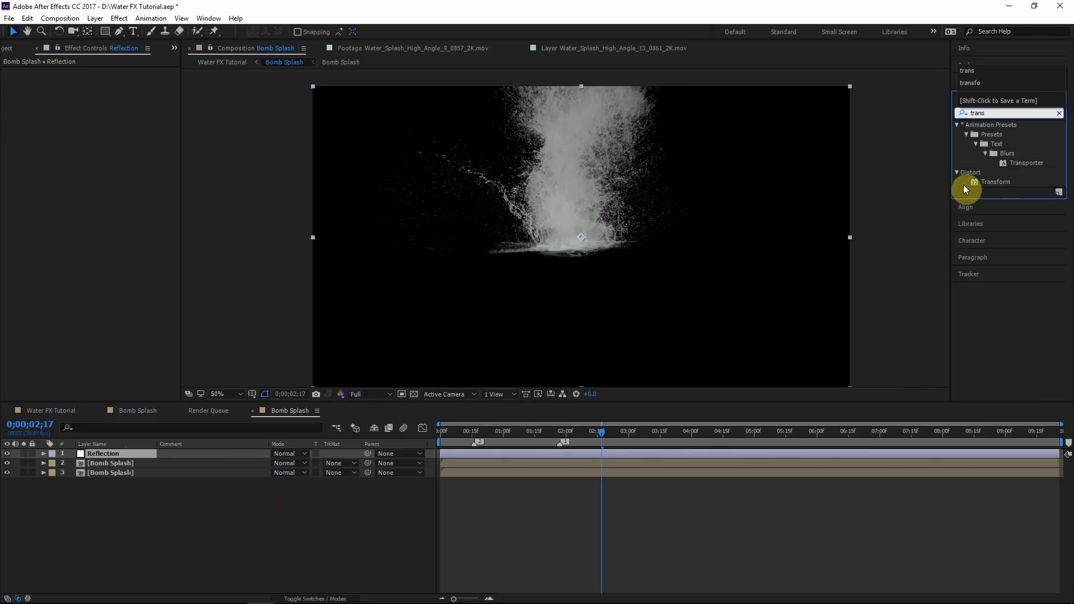
left_click_drag(985, 182, 62, 138)
left_click(123, 101)
left_click(106, 110)
type("-100")
key("Return")
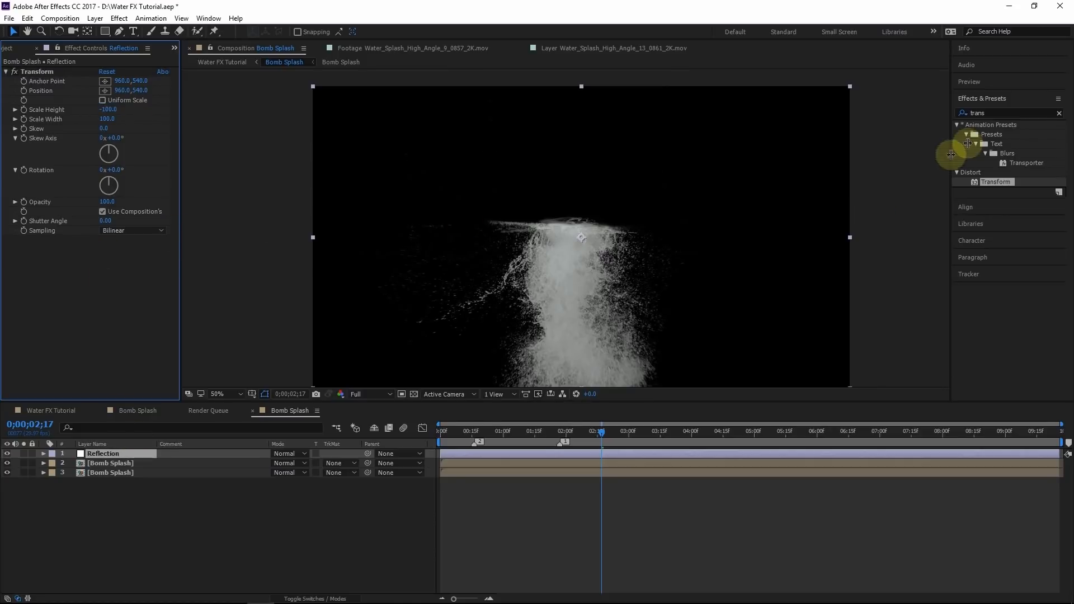
Step: Apply CC Composite to the Reflection layer with RGB Only off and check the mirrored splash at 0;00;04;09
left_click(1006, 113)
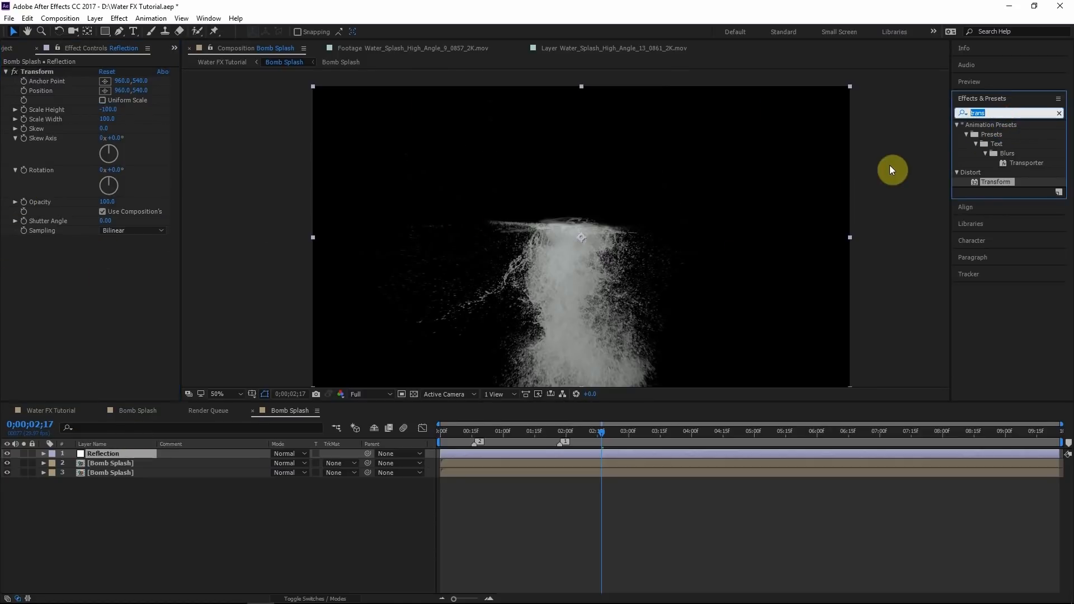
type("cc comp")
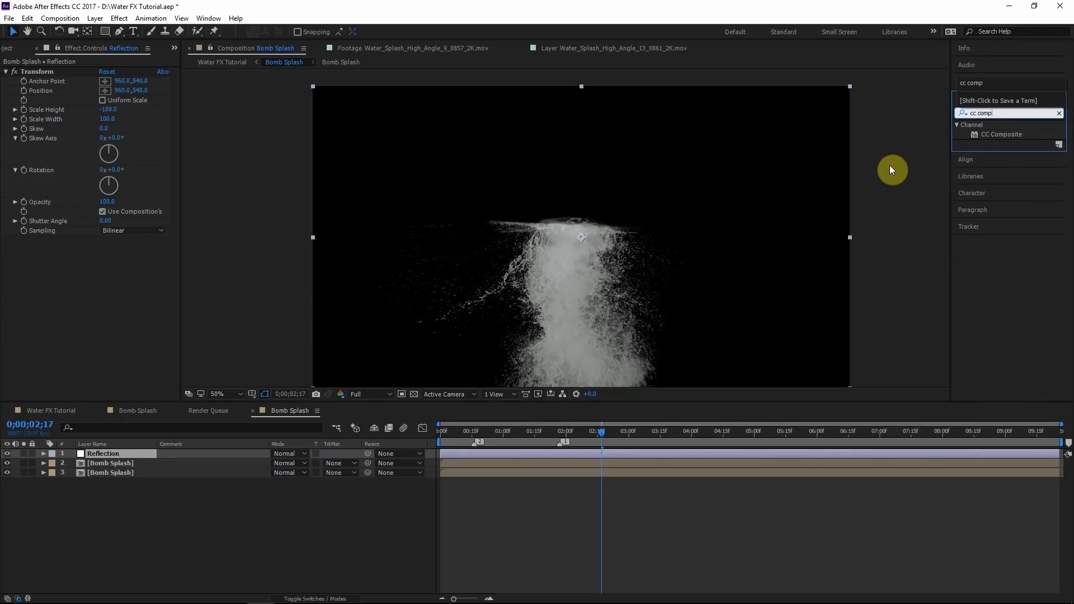
left_click_drag(1001, 135, 85, 313)
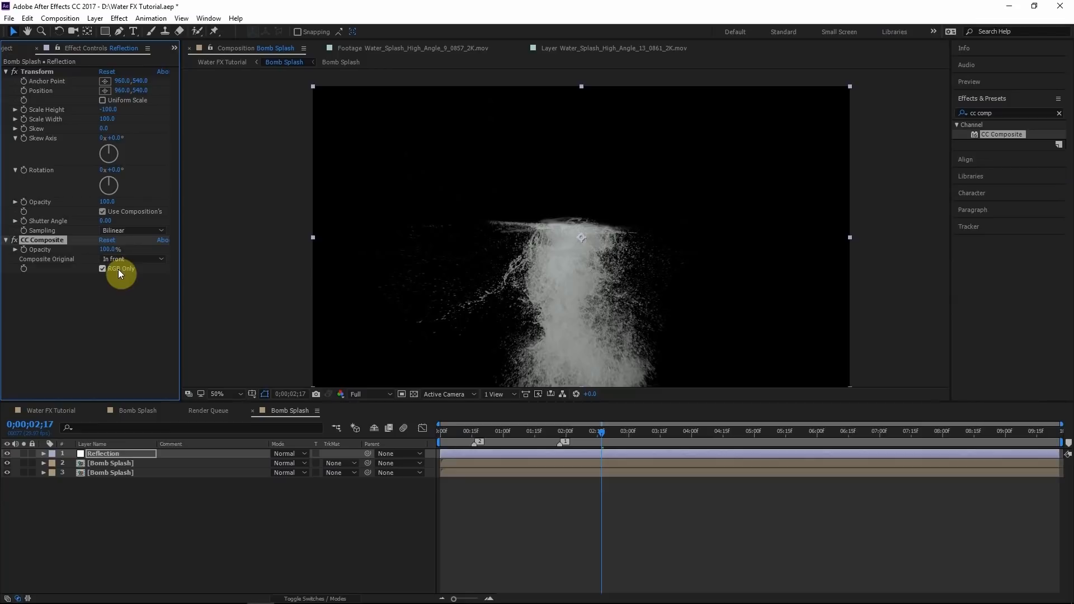
left_click_drag(644, 432, 710, 438)
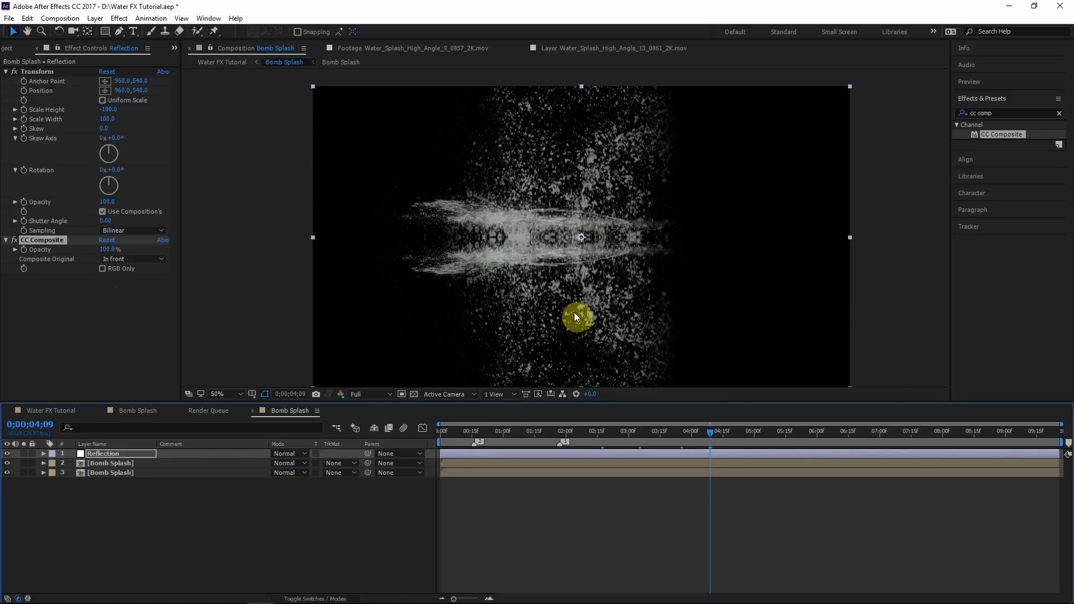
Step: Copy the Tracking layer from the Water FX Tutorial composition into the Bomb Splash pre-composition and reveal its Position
left_click(238, 64)
left_click(102, 464)
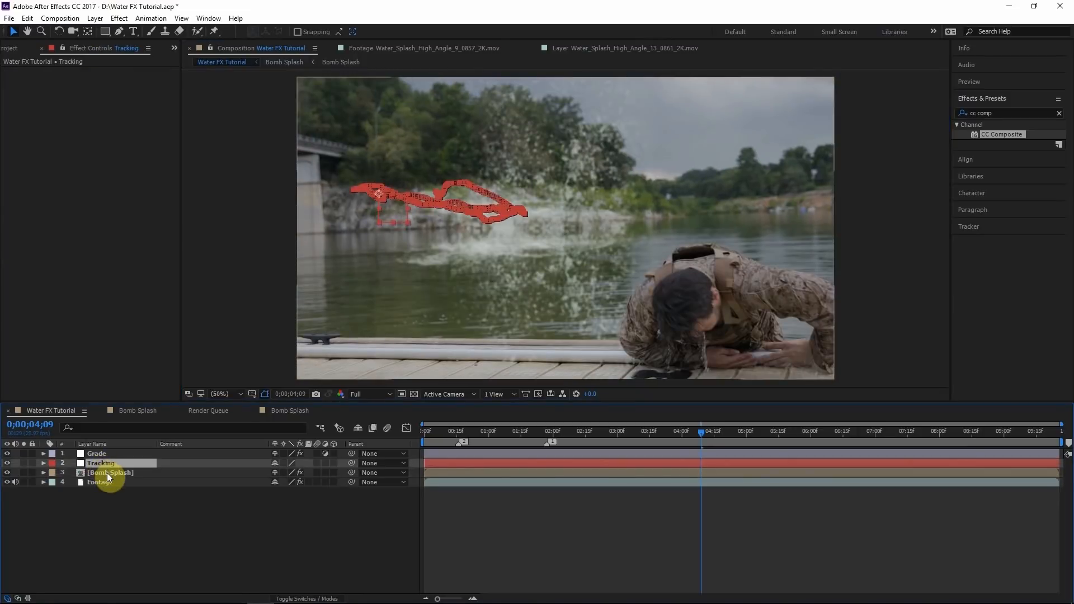
double_click(107, 472)
key("ctrl+v")
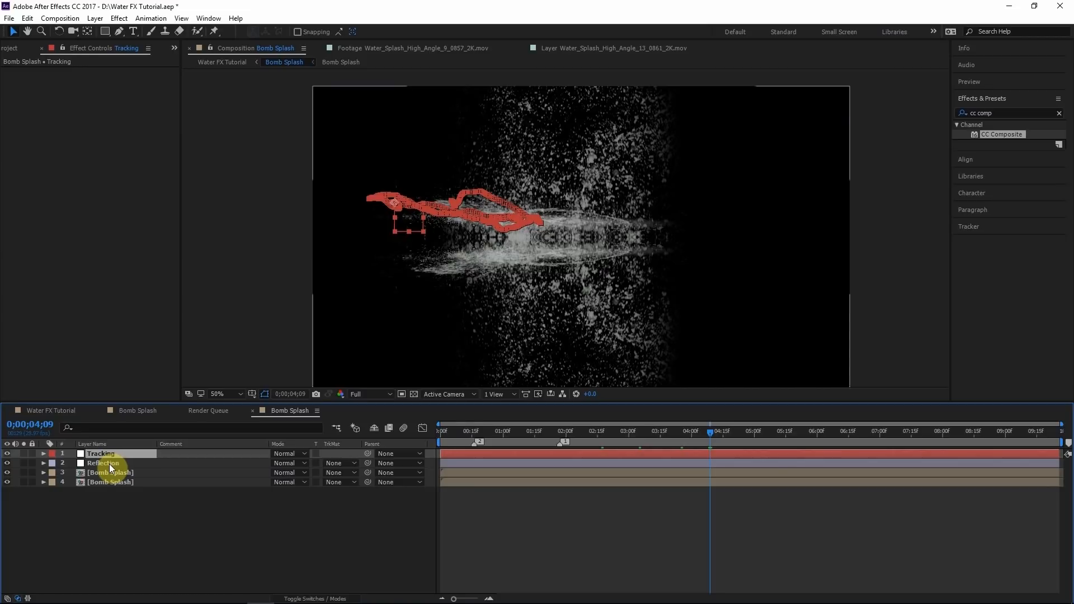
key("p")
Step: Give the Reflection Transform effect's Anchor Point the expression effect("Transform")(1)+[0,thisComp.layer("Tracking").transform.position[1]]
left_click(108, 473)
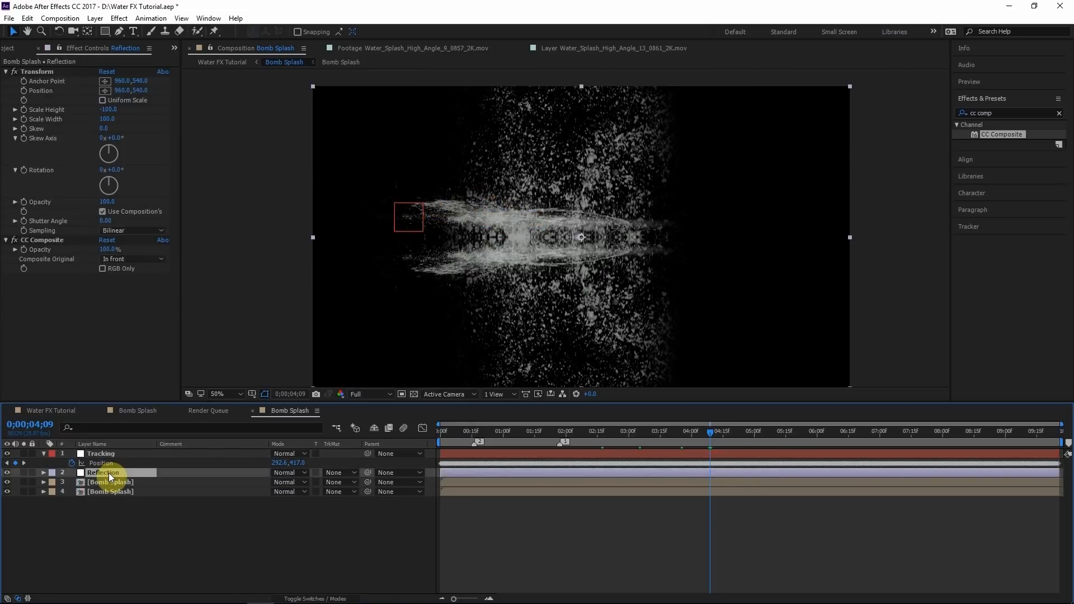
left_click(48, 71)
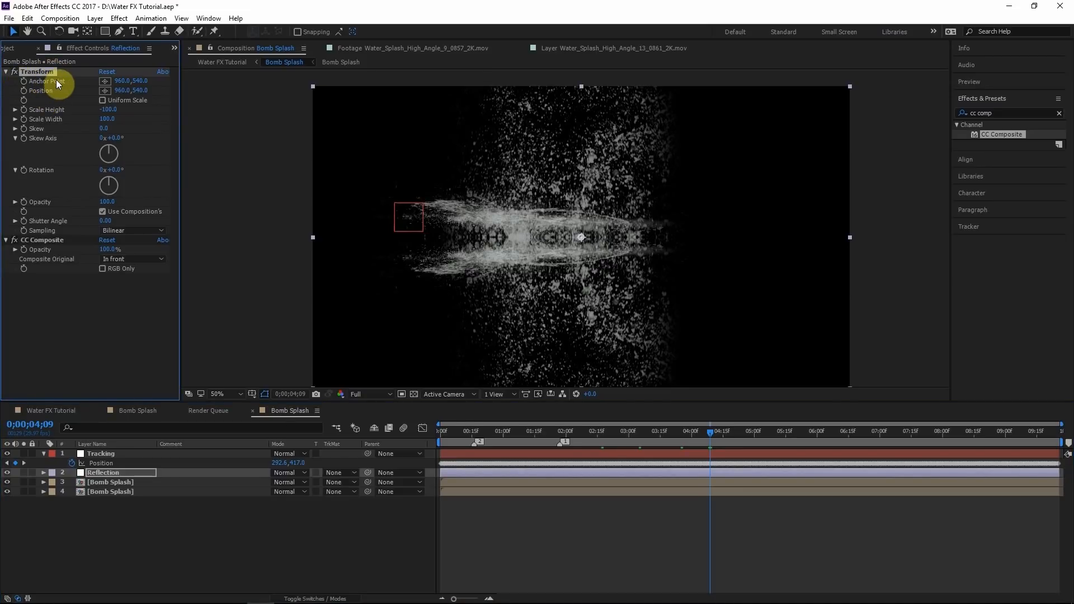
left_click(24, 81, "alt")
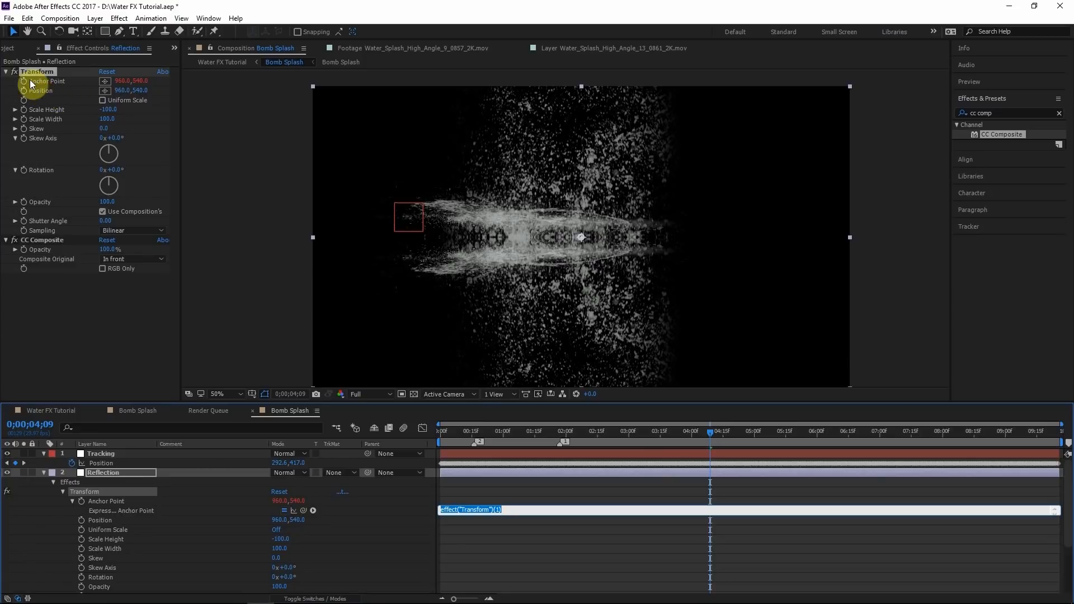
left_click(537, 511)
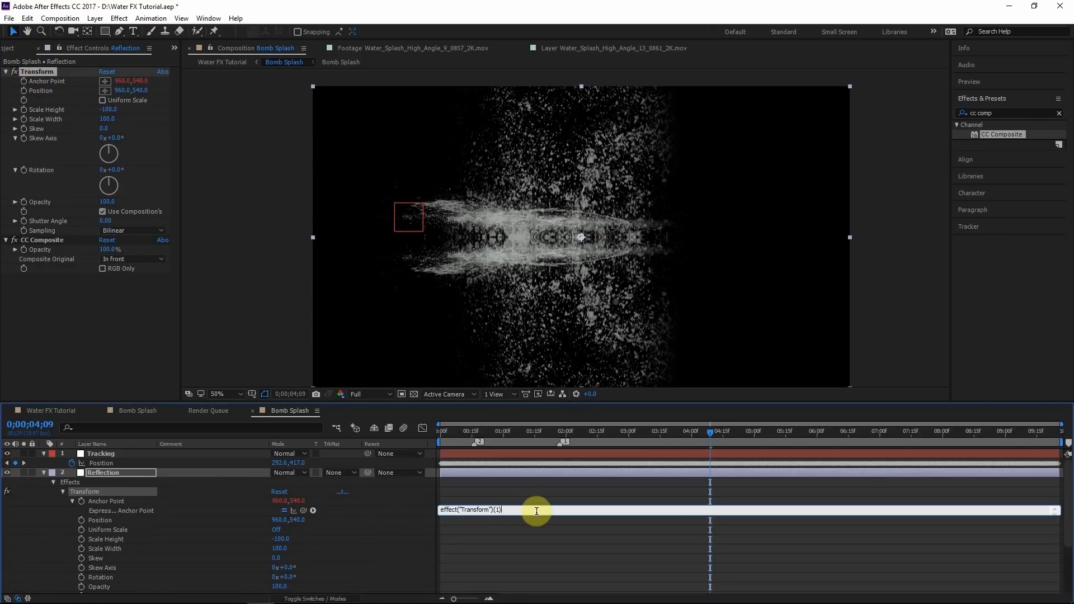
type("+")
type("[]")
type(",")
type("0")
left_click_drag(307, 509, 294, 463)
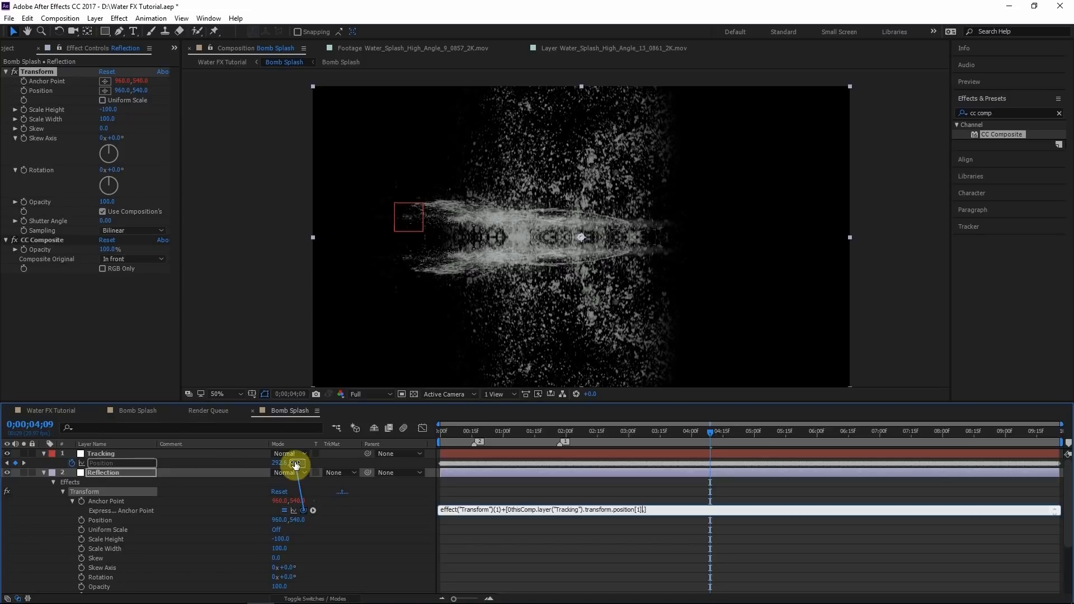
left_click(516, 509)
type("]")
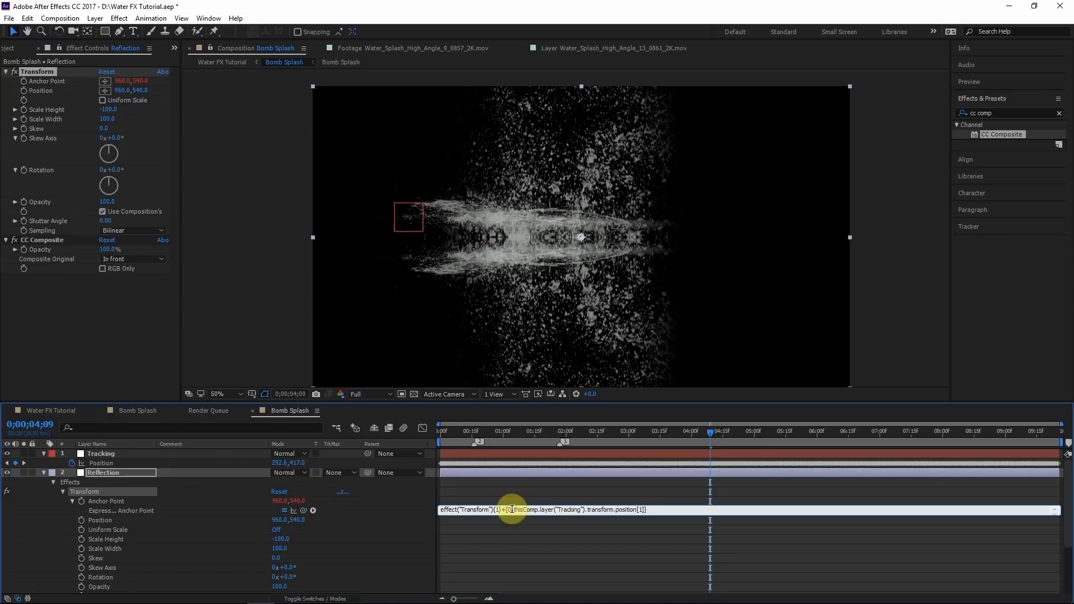
left_click(521, 495)
Step: At 0;00;03;14, append *2 to the Anchor Point expression to double the vertical tracking offset
left_click_drag(633, 434, 658, 443)
left_click(113, 501)
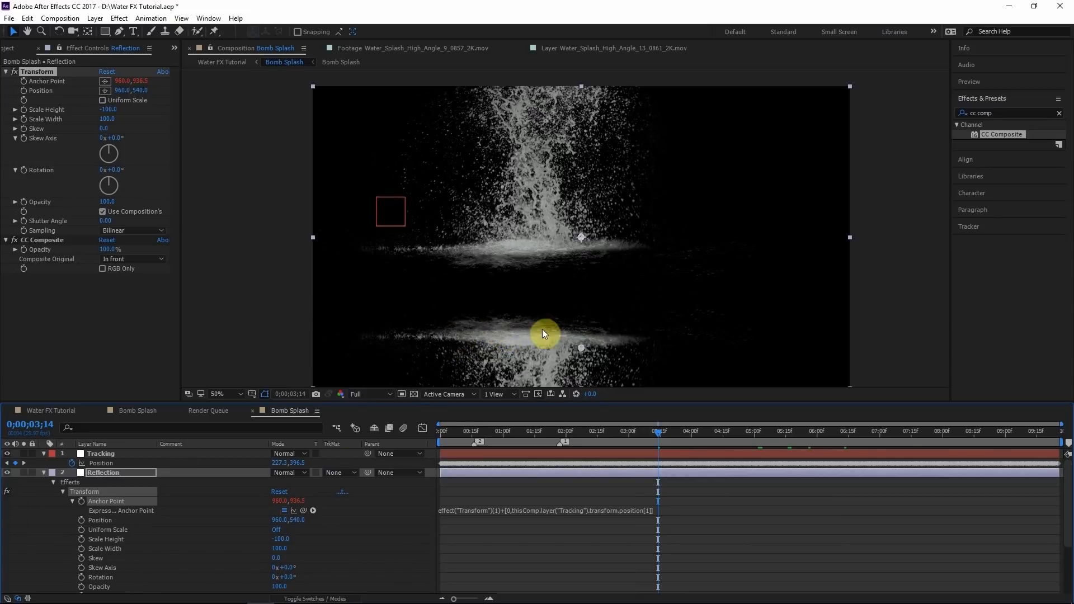
left_click(670, 509)
left_click(671, 509)
type("*")
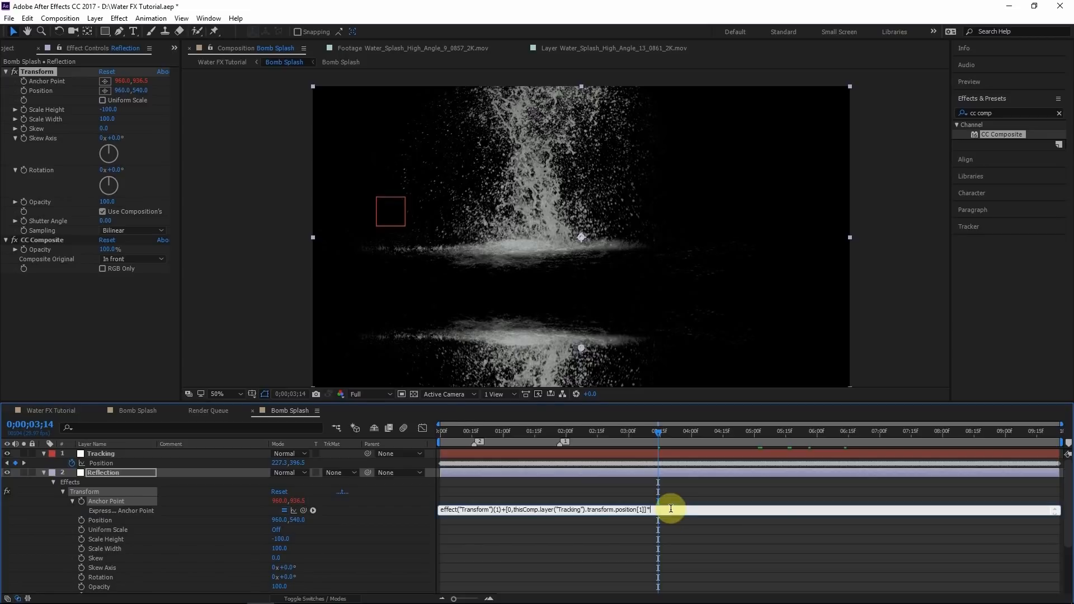
type("2")
left_click(417, 475)
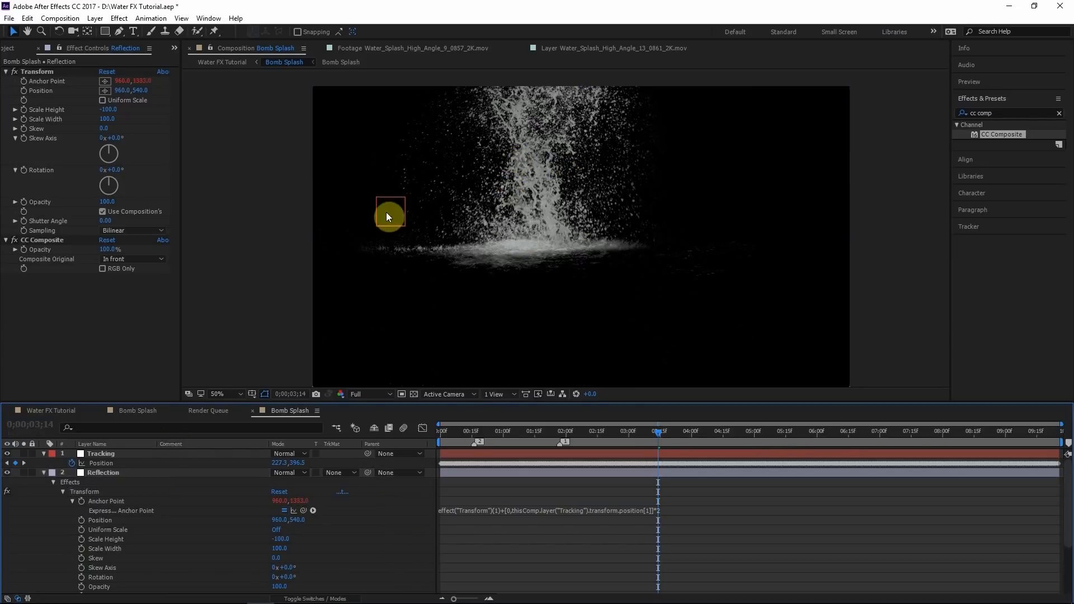
Step: Lower the Transform effect's Anchor Point Y until the reflection meets the splash base, and set Rotation to -1.7°
scroll(425, 236, "down", 2)
scroll(495, 236, "up", 1)
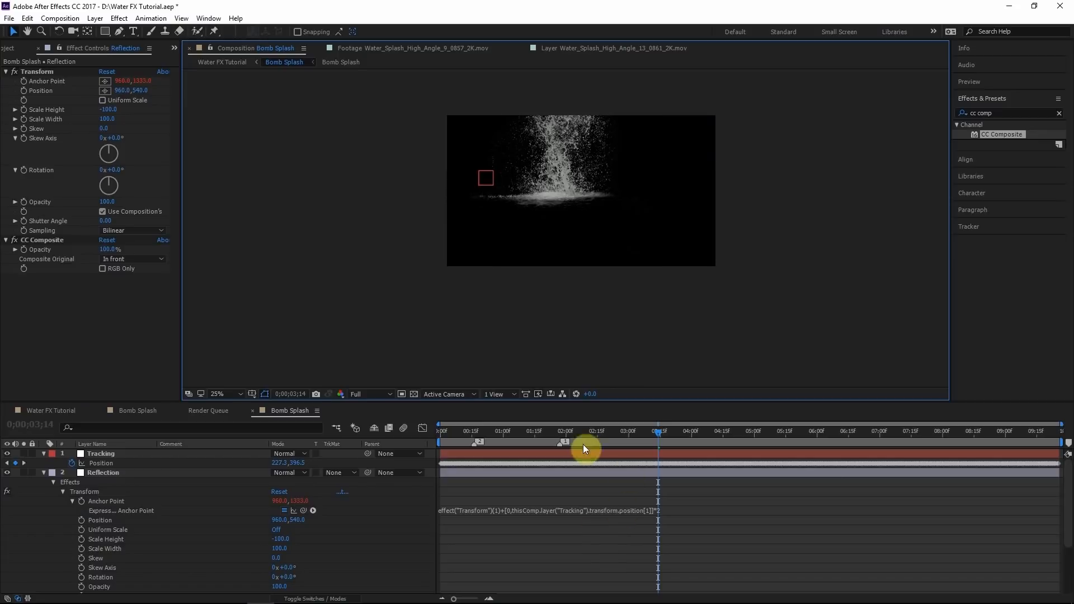
left_click_drag(299, 502, 17, 492)
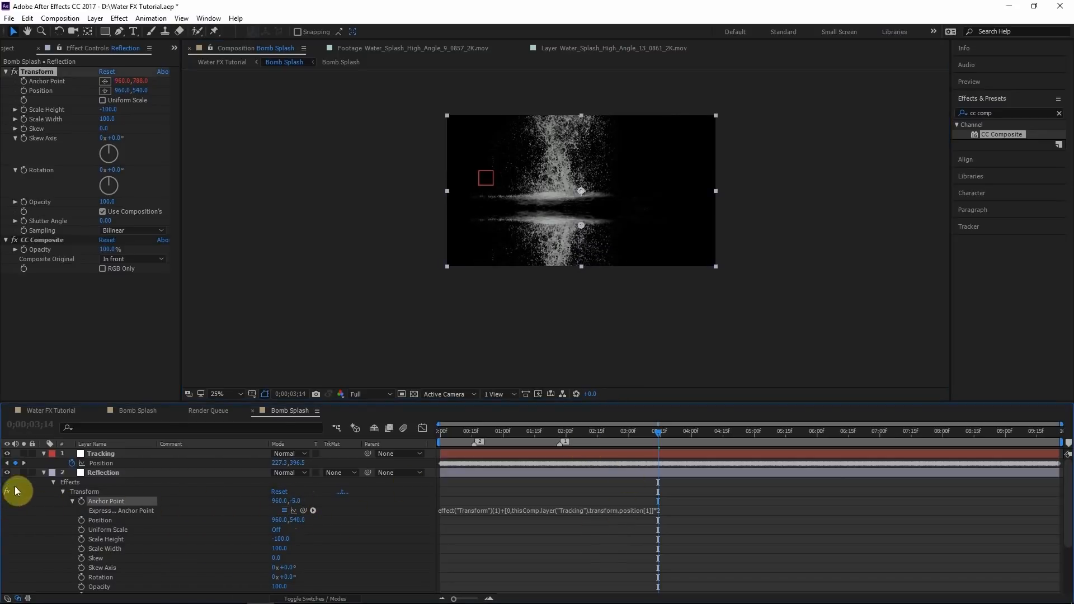
left_click_drag(301, 501, 204, 506)
scroll(479, 287, "up", 2)
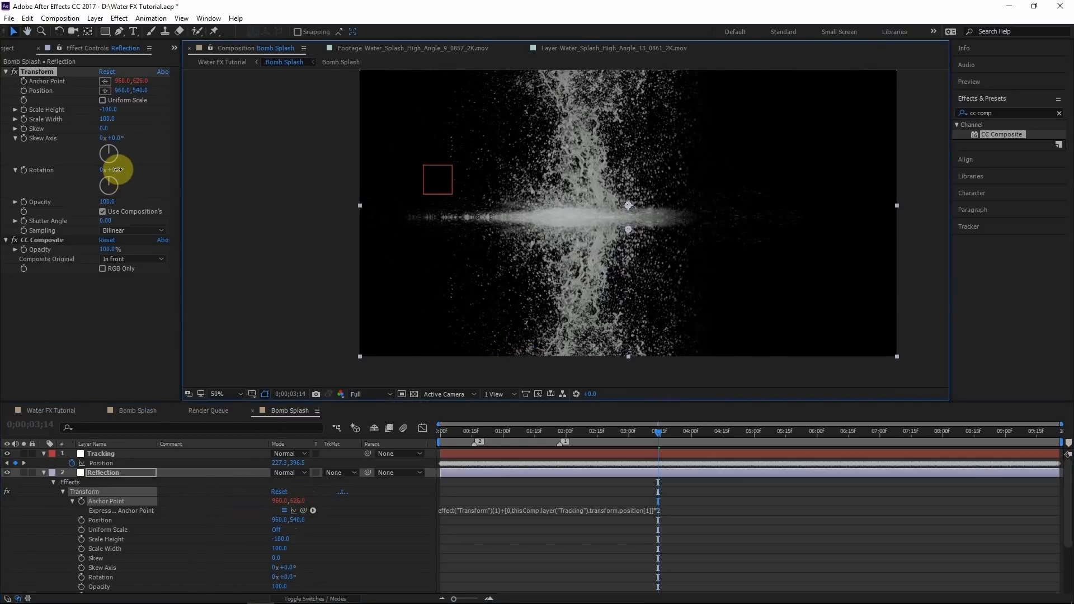
left_click_drag(112, 169, 112, 172)
Step: Check the reflection around 0;00;02;04, collapse the Reflection layer and return to the Water FX Tutorial composition
mouse_move(658, 432)
left_mouse_down()
mouse_move(556, 451)
mouse_move(576, 444)
left_mouse_up()
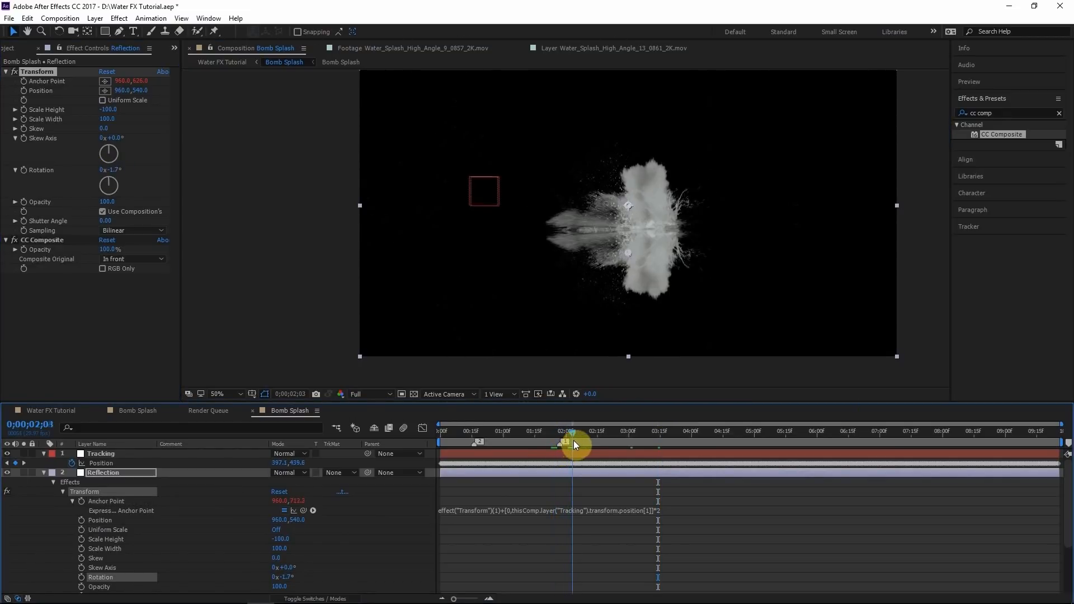
left_click(44, 473)
left_click(646, 318)
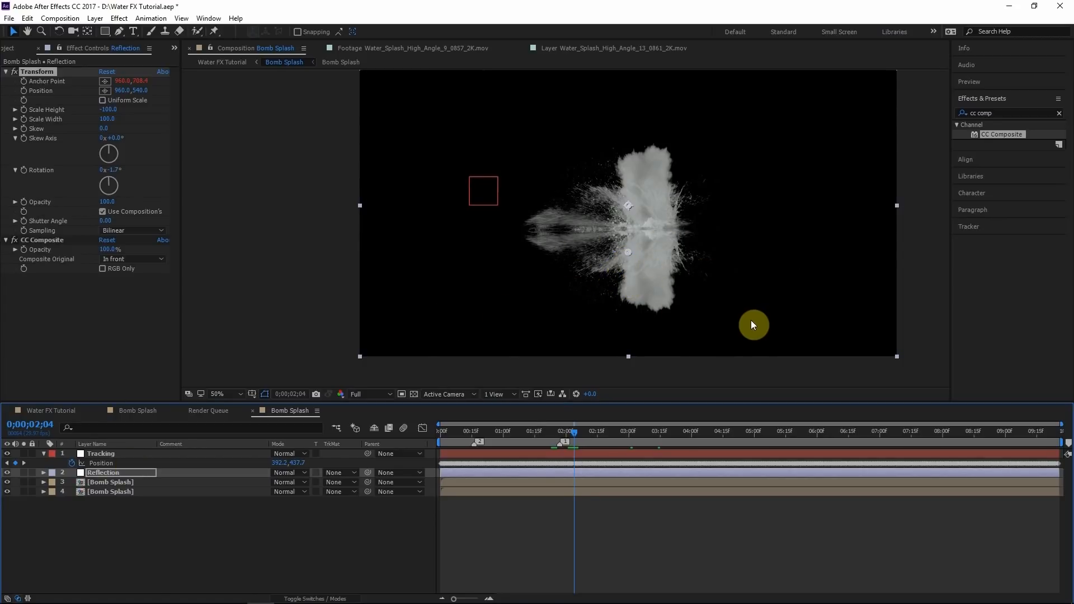
left_click(239, 67)
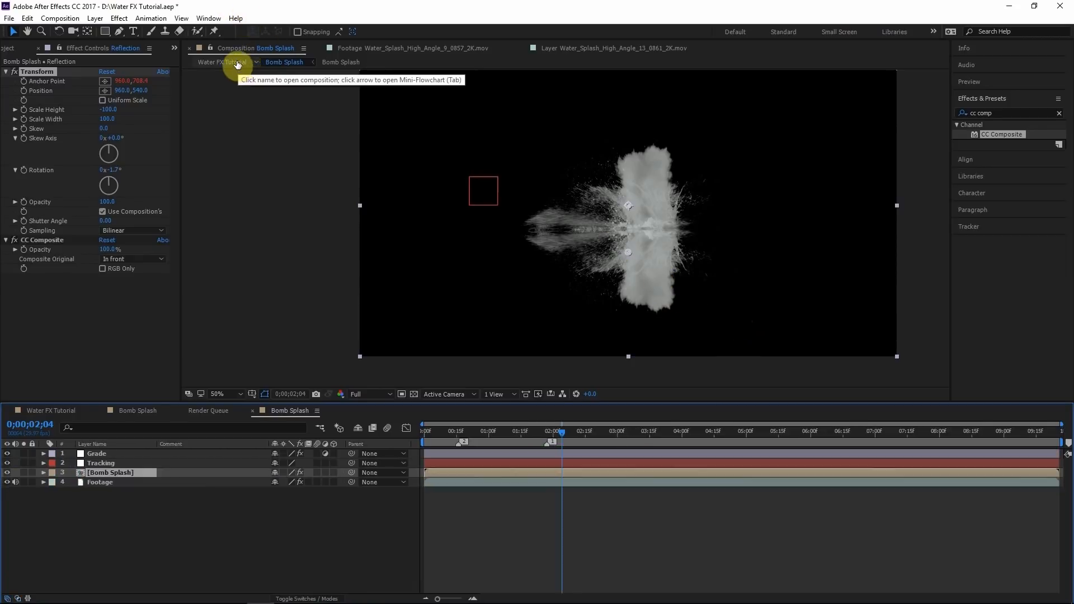
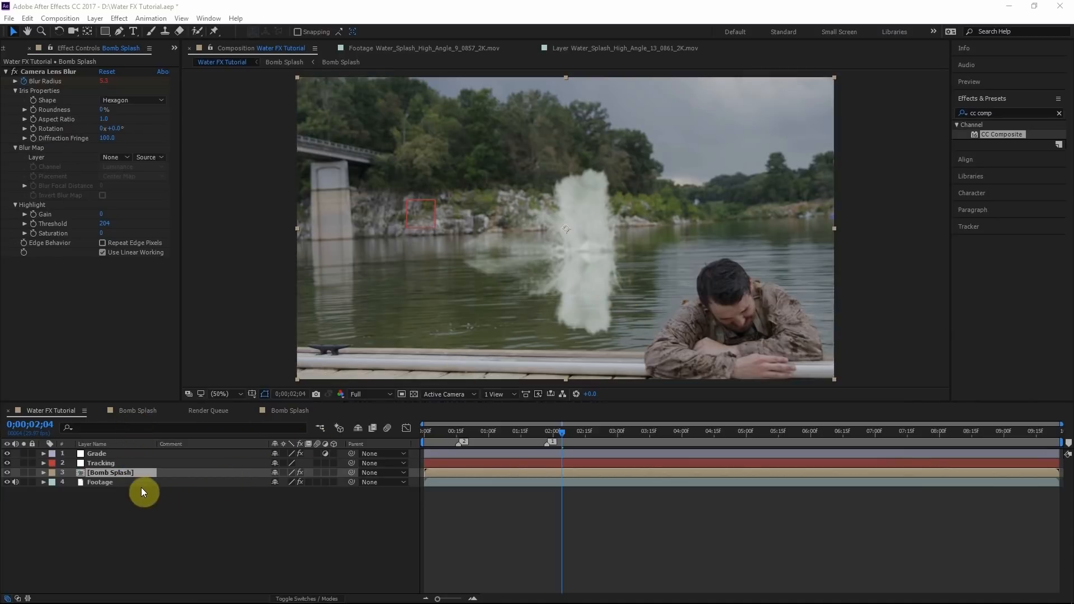
Step: Create a white solid wider than the composition above the Bomb Splash layer and make it a 3D layer
left_click(119, 472)
key("ctrl+y")
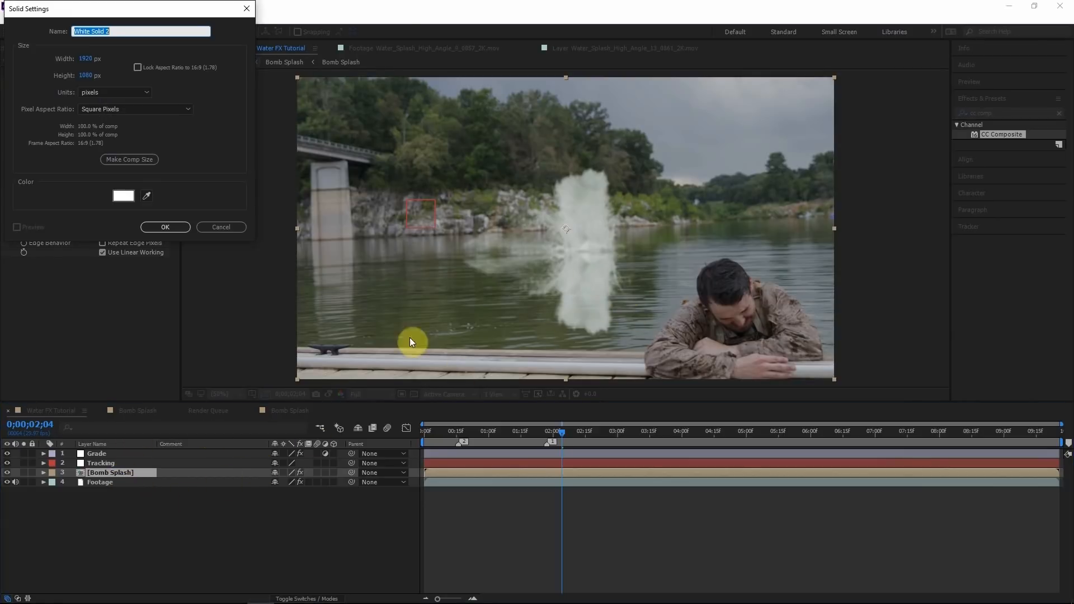
left_click_drag(86, 58, 119, 26)
left_click(180, 224)
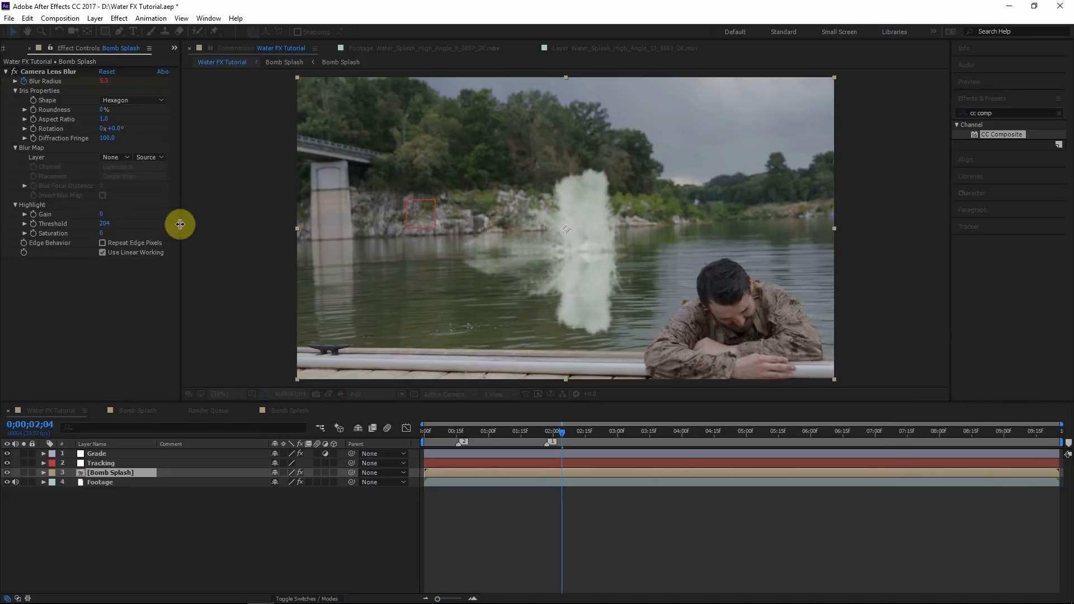
left_click(334, 474)
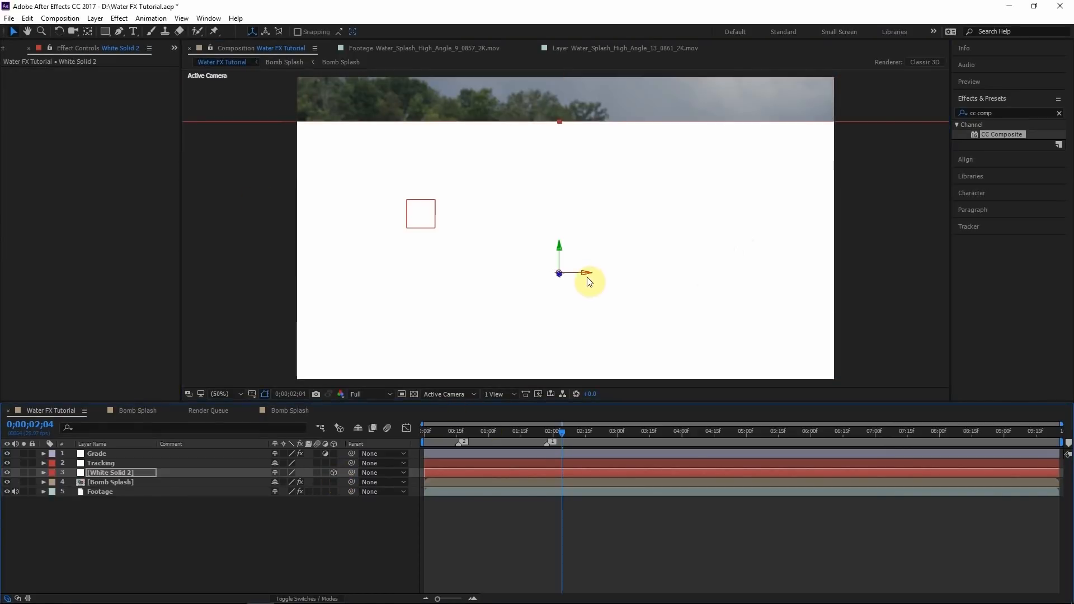
Step: Rotate the white 3D solid around its X axis so it lies like a plane on the river surface
left_click(58, 31)
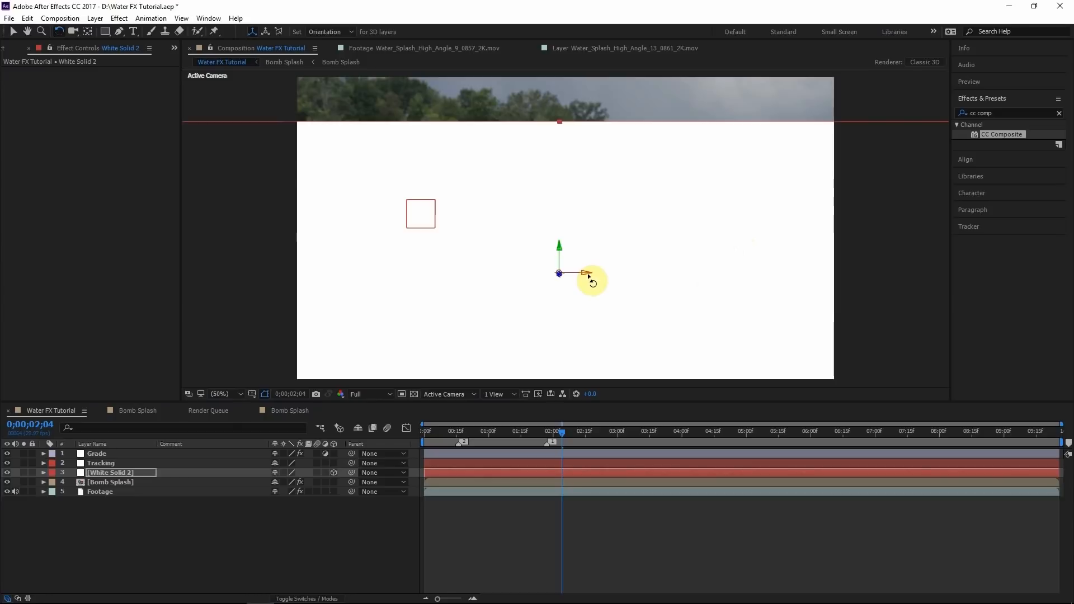
left_click_drag(588, 272, 574, 237)
left_click(12, 31)
left_click_drag(559, 356, 636, 319)
Step: Shift the white solid's Anchor Point to a Y value of 373 so the plane covers the water area
key("a")
left_click_drag(278, 482, 115, 492)
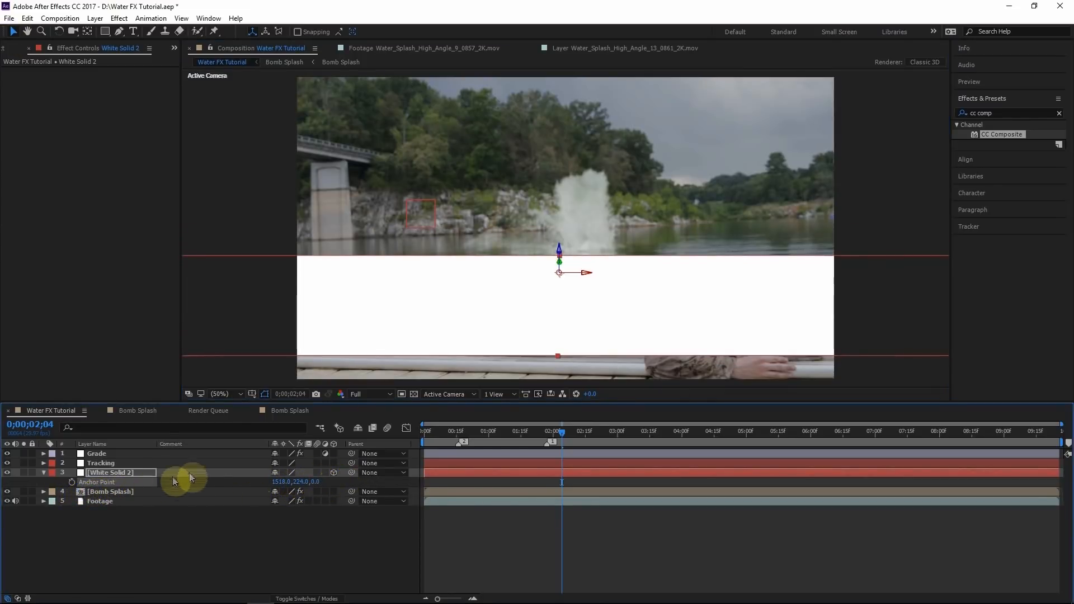
key("s")
left_click_drag(292, 482, 338, 481)
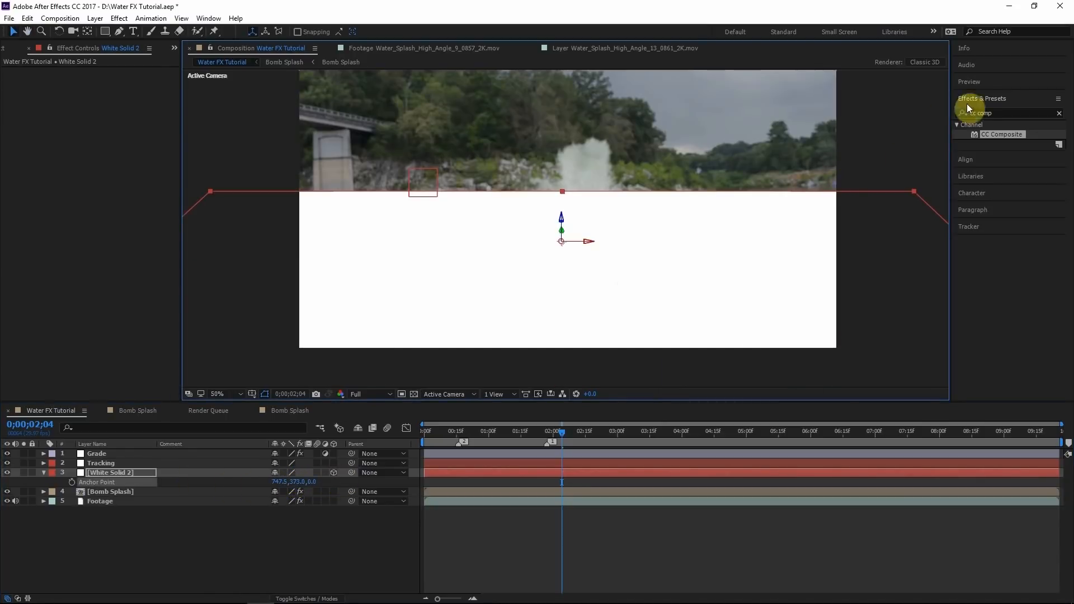
Step: Apply Fractal Noise to the white solid with Uniform Scaling off and Scale Height at 24
left_click(1013, 112)
type("fraccta")
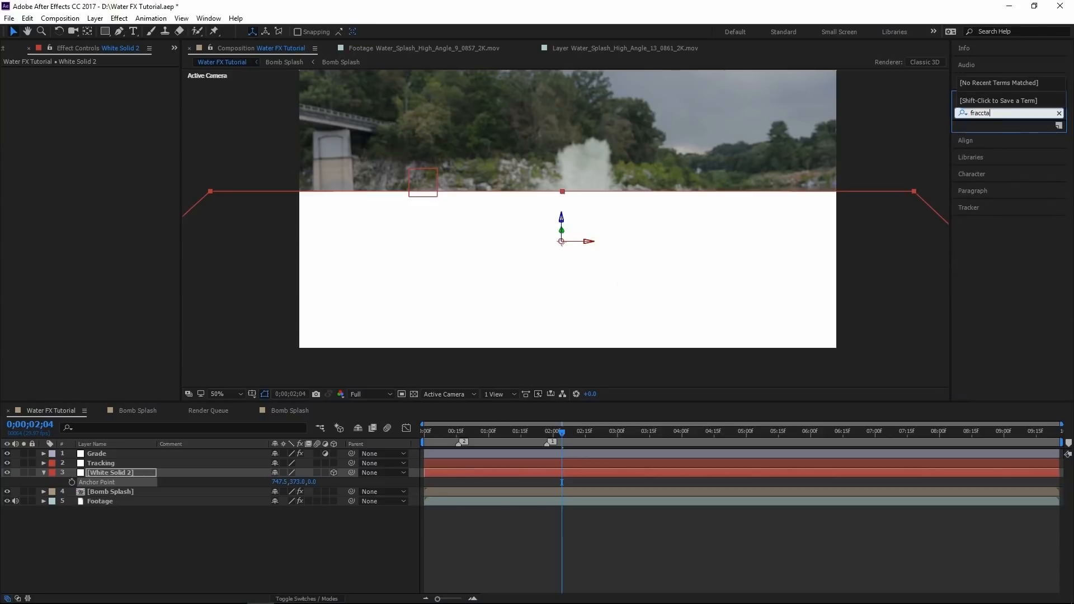
left_click_drag(1010, 191, 912, 238)
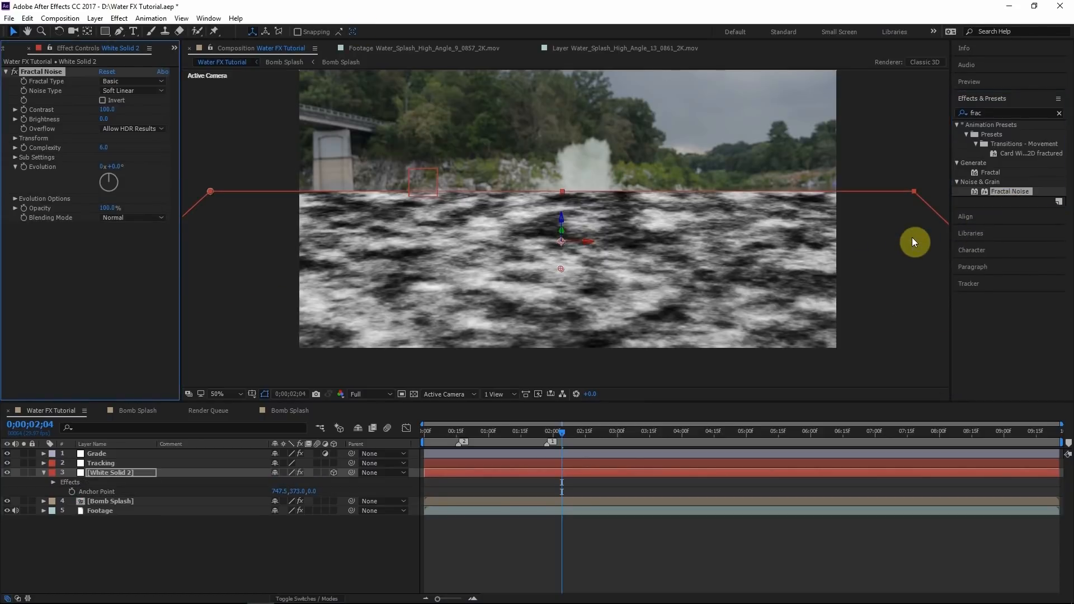
left_click(15, 138)
left_click(122, 159)
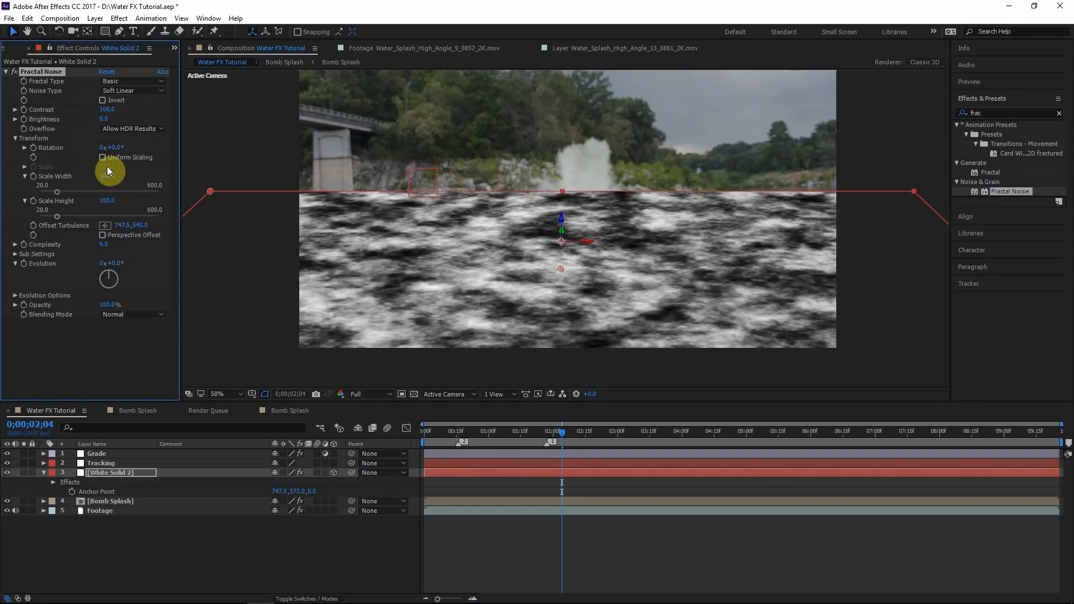
mouse_move(105, 200)
left_mouse_down()
mouse_move(79, 209)
mouse_move(72, 238)
left_mouse_up()
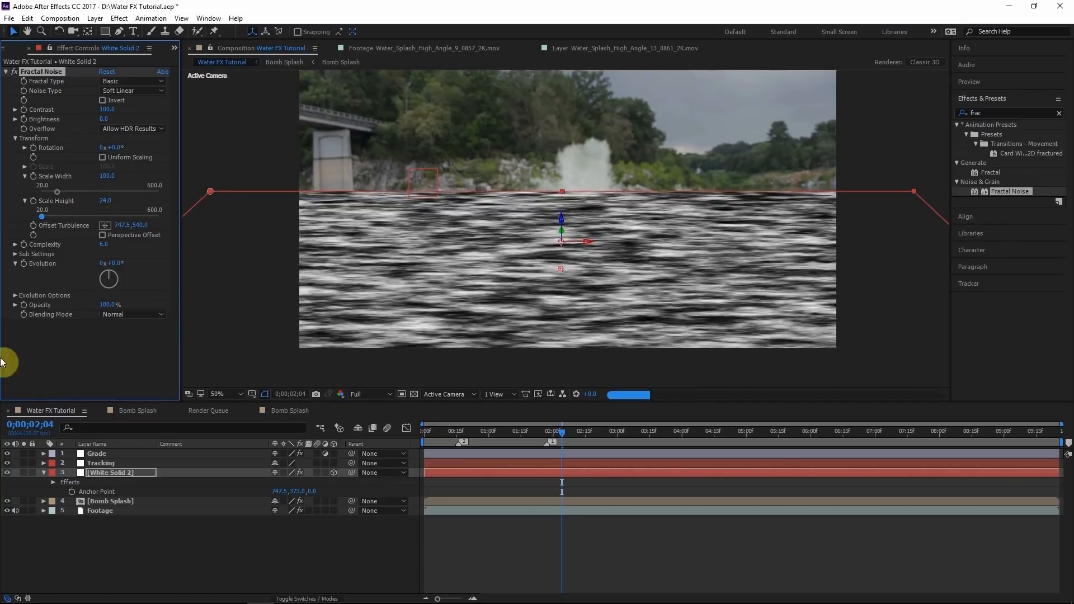
Step: Reduce the noise solid's opacity to 55% and rotate it slightly to match the tilt of the river's shoreline
key("t")
left_click(59, 32)
left_click_drag(586, 241, 587, 240)
Step: Solo the noise solid and set its opacity to 100%
left_click(24, 473)
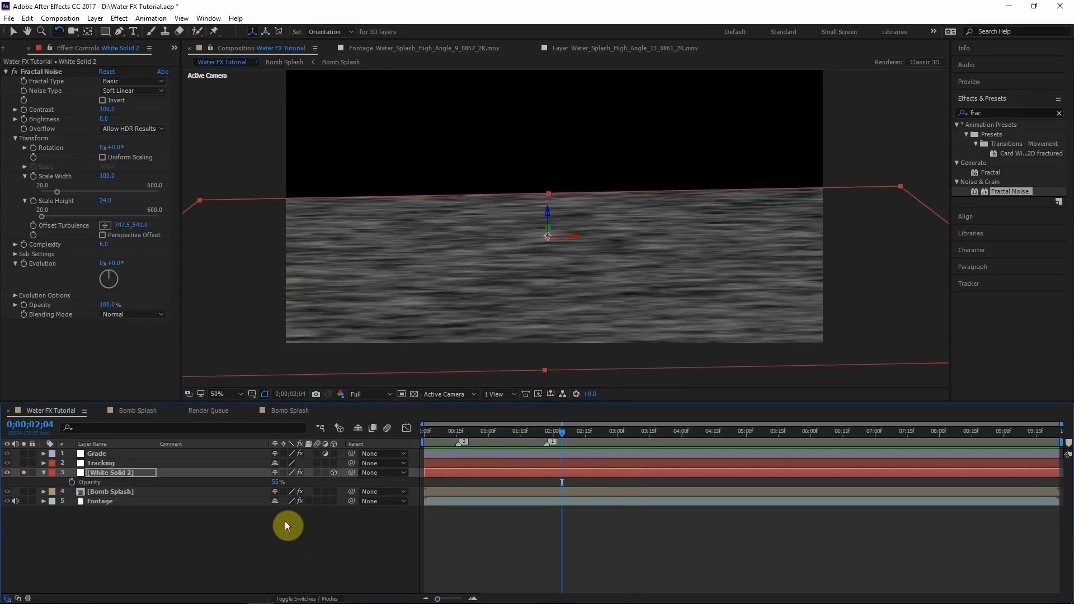
type("100")
key("Return")
Step: Set the Fractal Noise Complexity to 1.8 and turn its Evolution to 136°
left_click(103, 244)
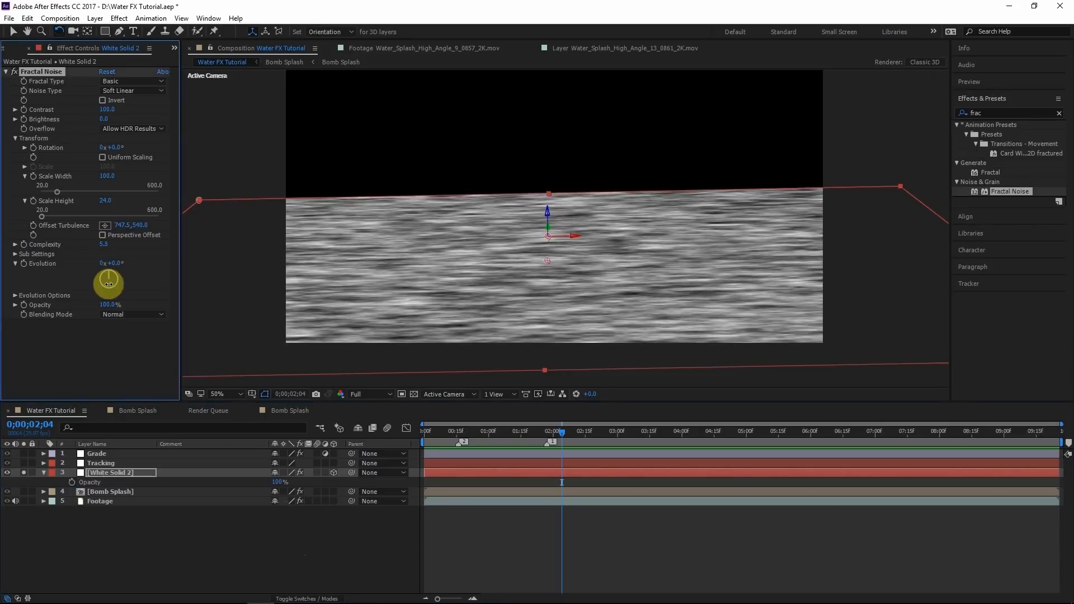
left_click_drag(104, 244, 28, 268)
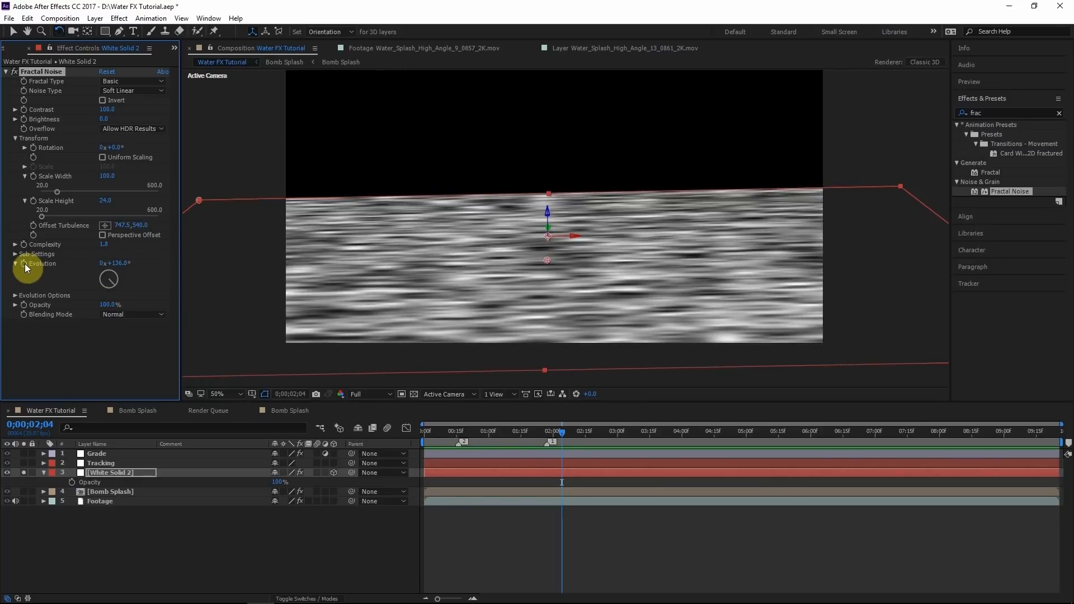
Step: Animate the Fractal Noise Evolution with the expression time*200 and unsolo the noise solid
left_click(25, 263, "alt")
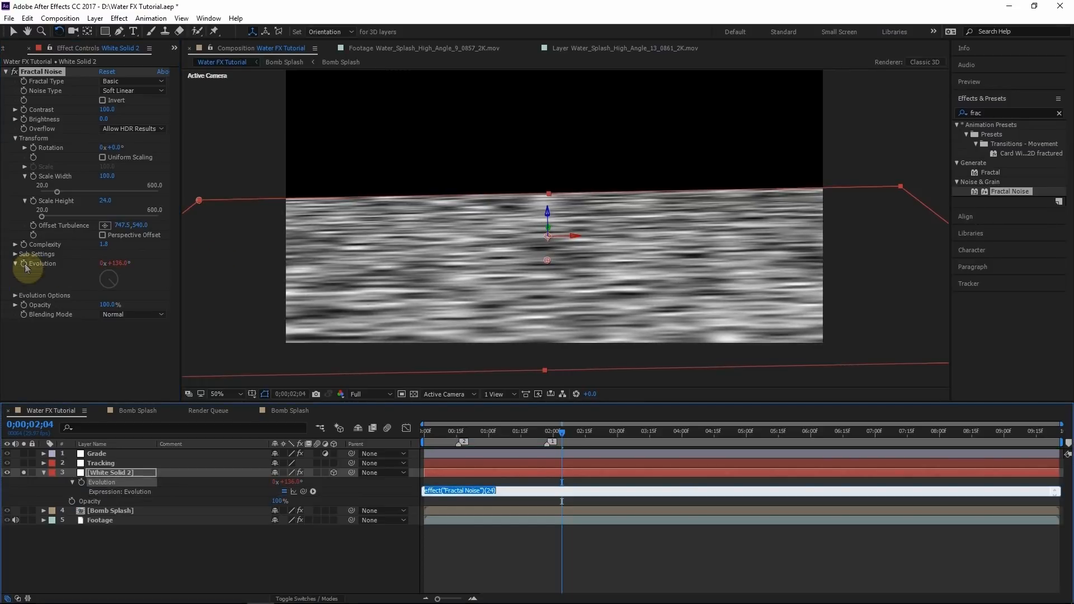
type("time*200")
left_click(683, 415)
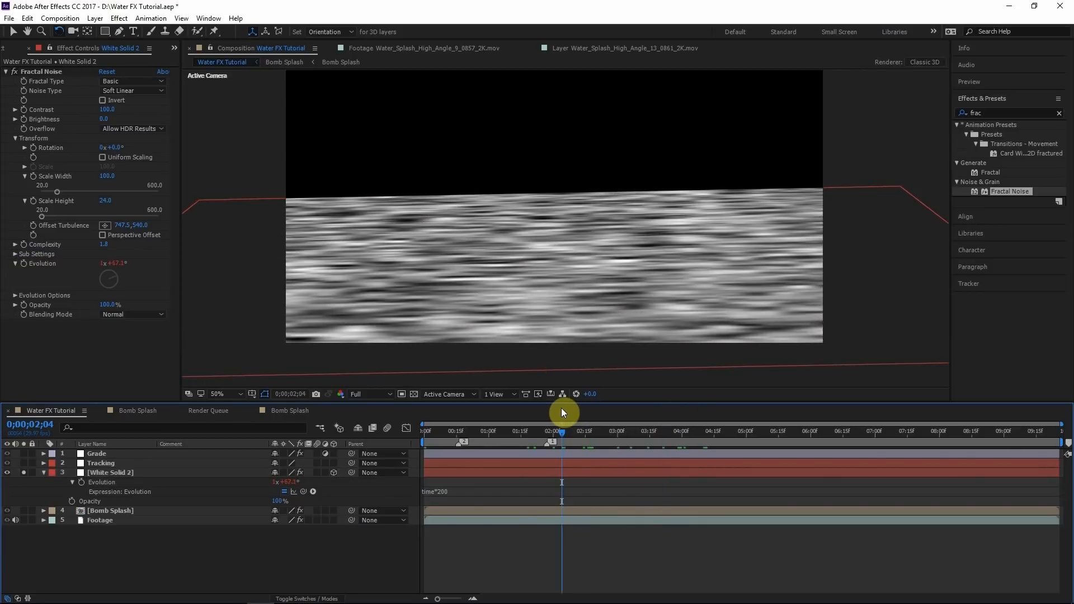
left_click(107, 473)
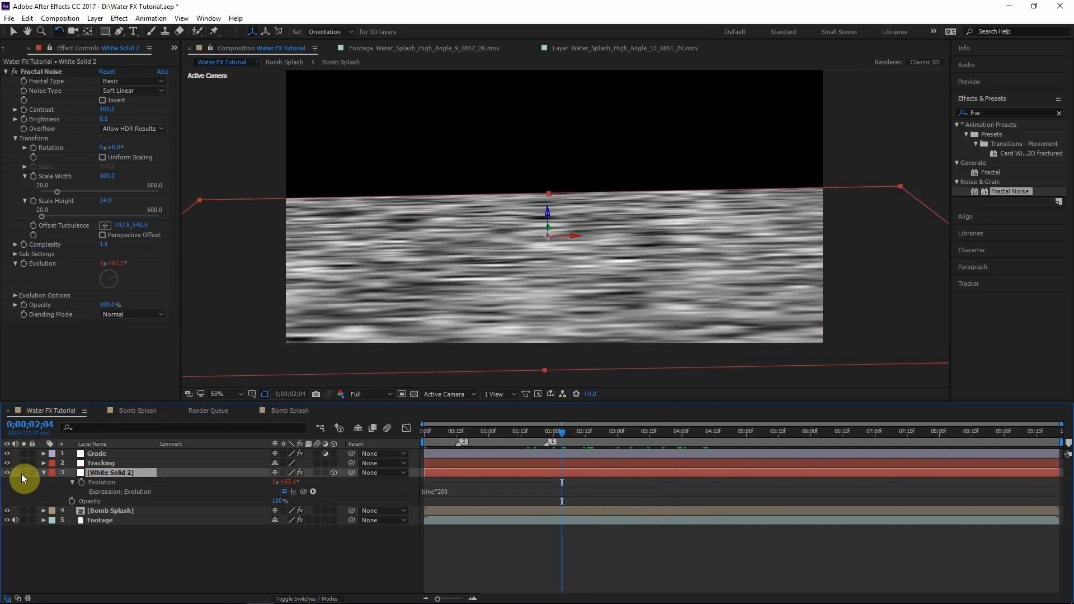
left_click(21, 475)
Step: Duplicate the Tracking null, place the copy directly above the noise solid, and parent the noise solid to it
left_click(113, 464)
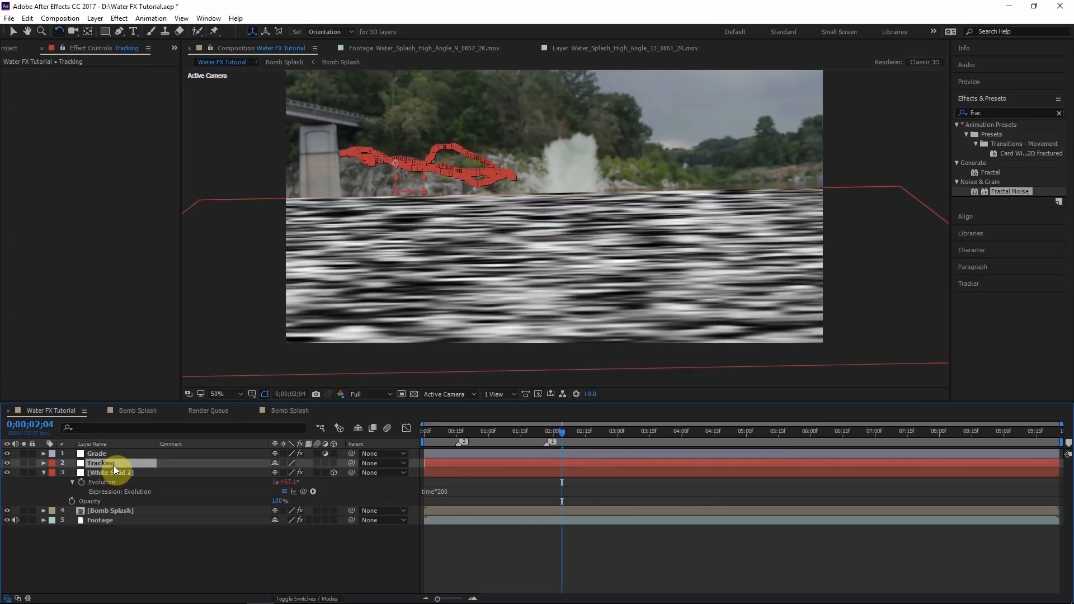
key("ctrl+d")
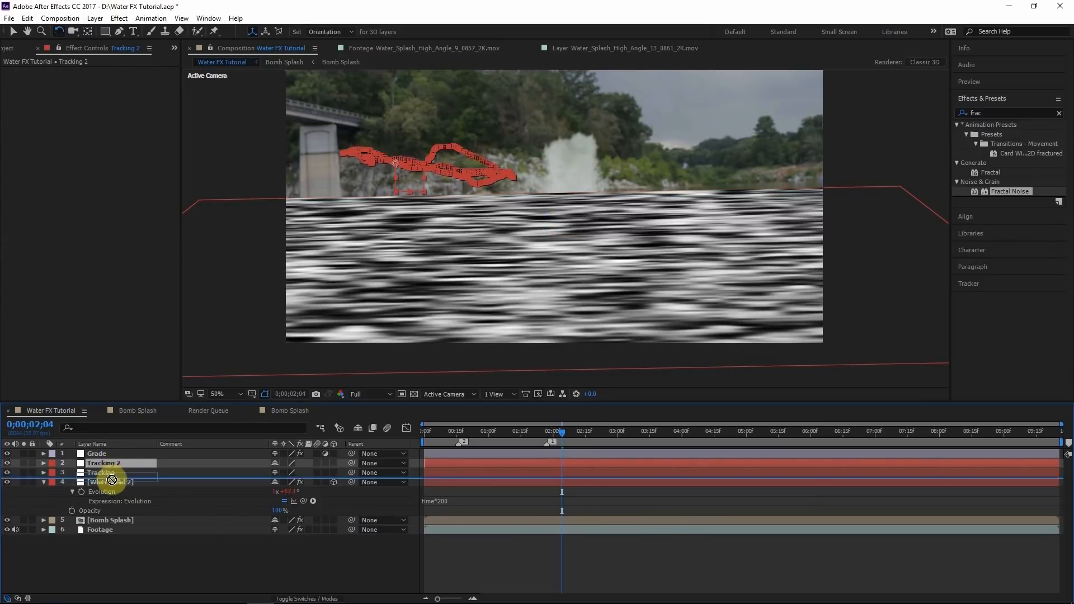
left_click(122, 482)
left_click_drag(350, 482, 108, 473)
Step: Pre-compose the duplicated Tracking null and the noise solid into a composition named Water Map
left_click(111, 480)
right_click(111, 480)
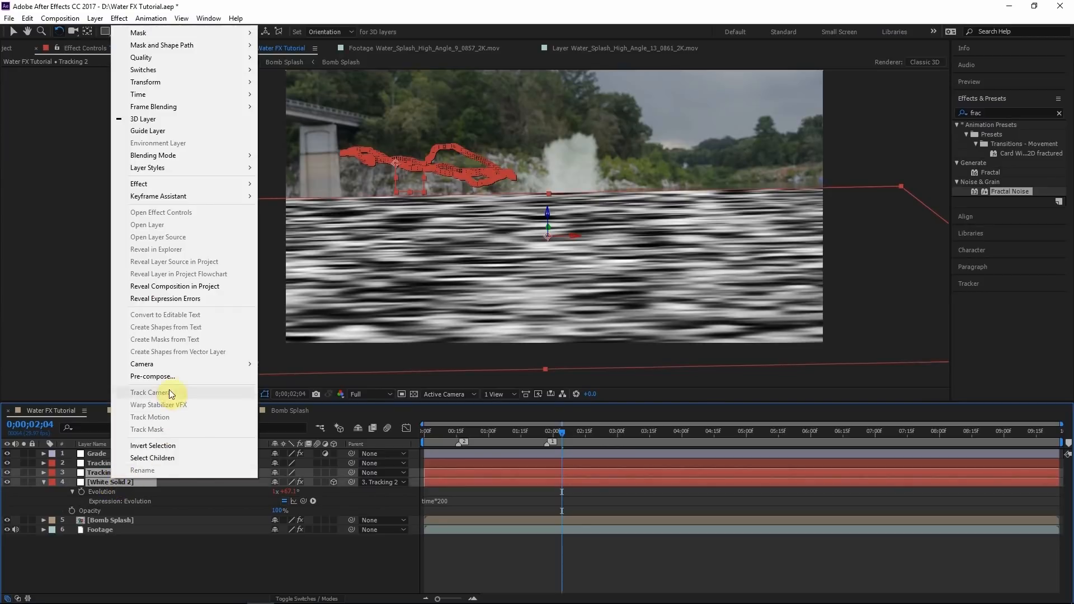
left_click(179, 375)
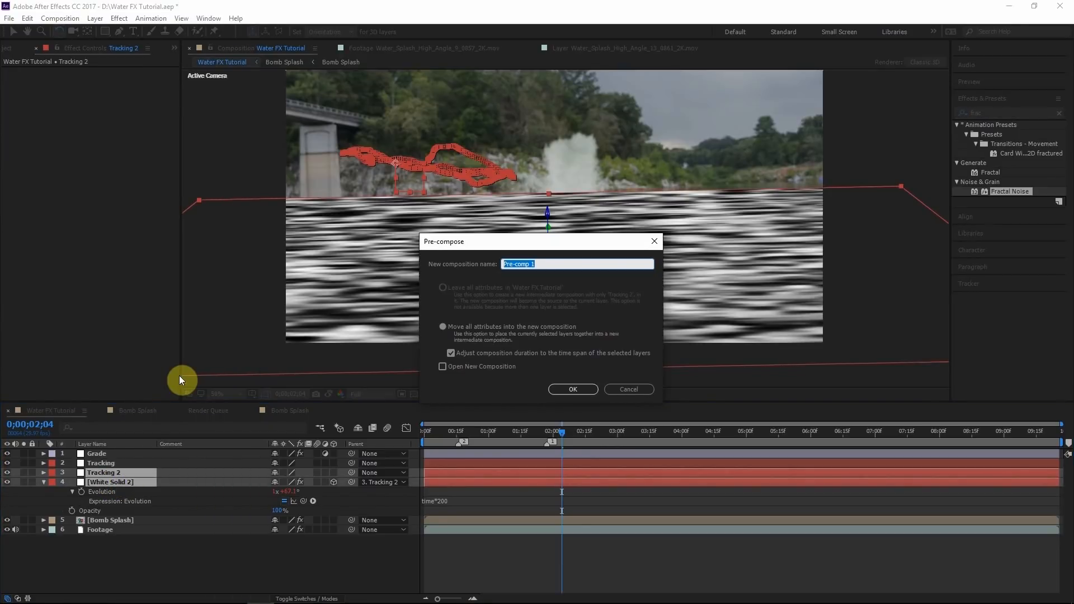
type("Water Map")
key("Return")
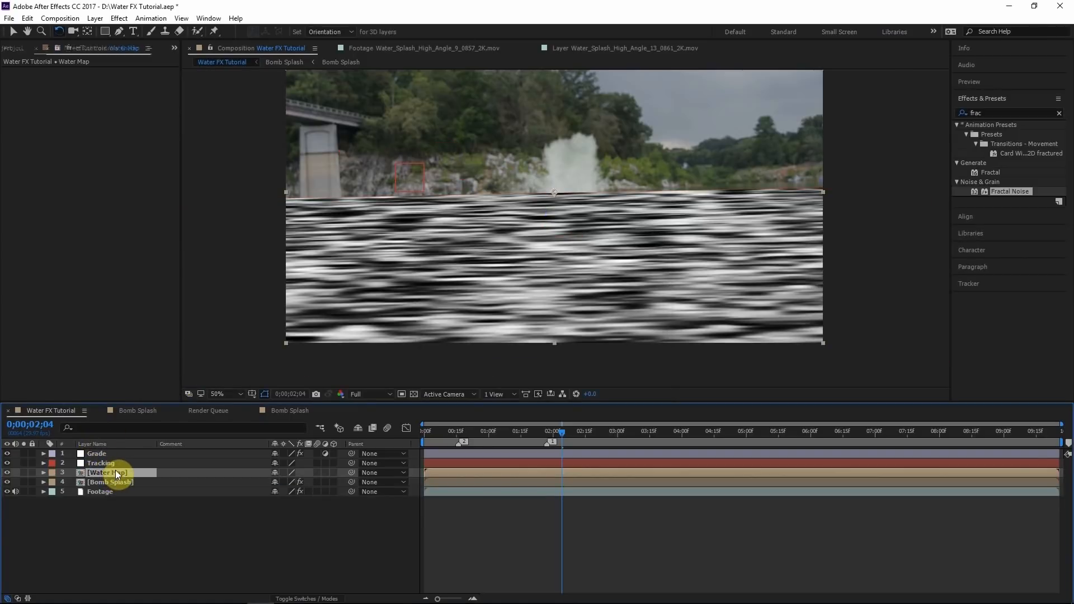
Step: Move the Water Map layer from the main composition into the Bomb Splash composition and hide it
key("Delete")
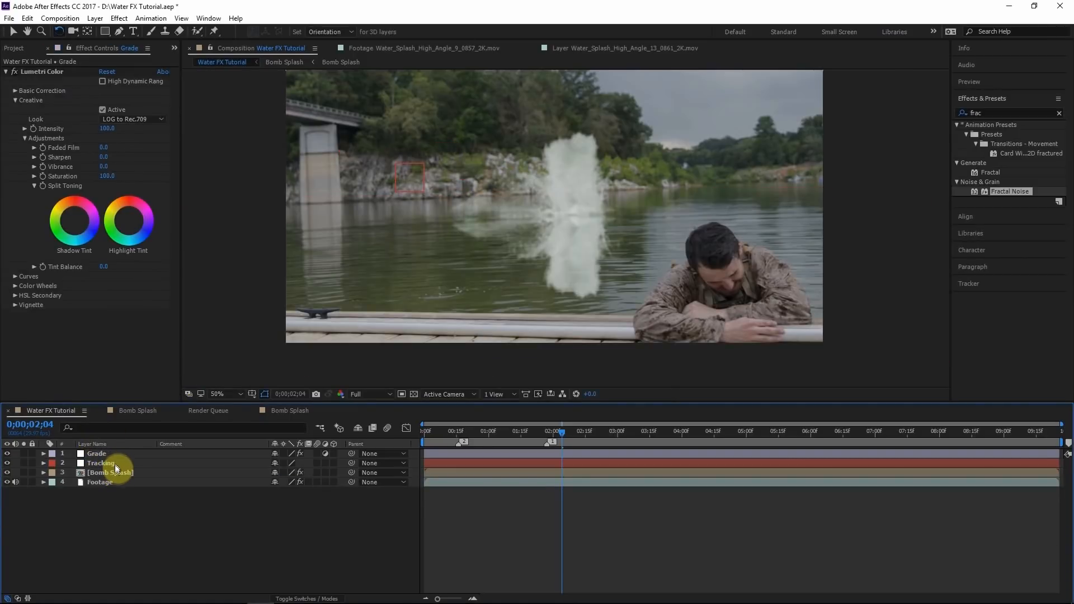
double_click(113, 470)
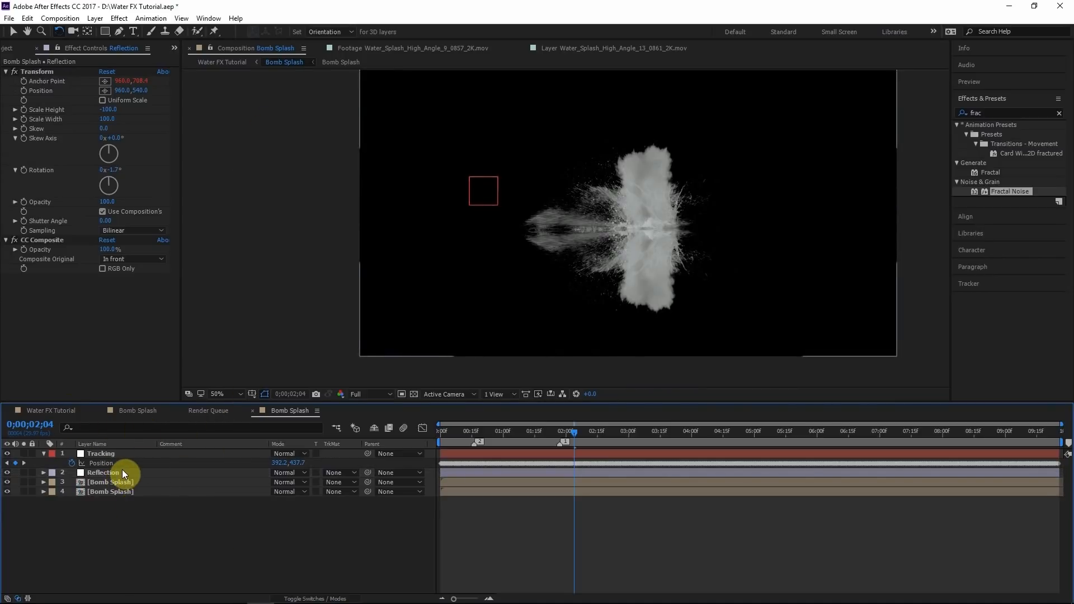
key("ctrl+v")
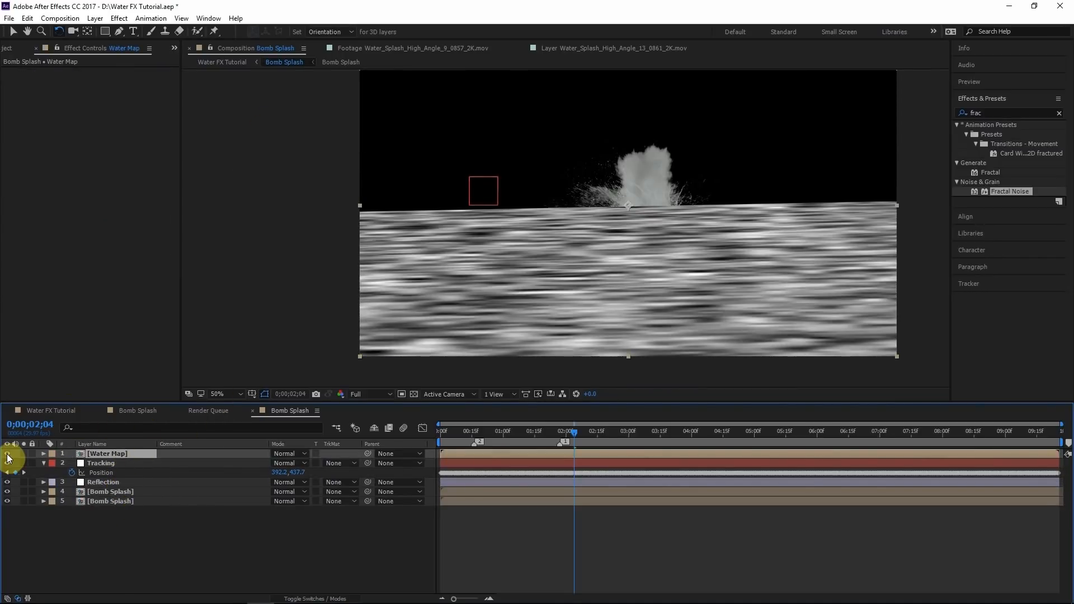
mouse_move(597, 437)
left_mouse_down()
mouse_move(605, 437)
mouse_move(556, 439)
mouse_move(577, 441)
left_mouse_up()
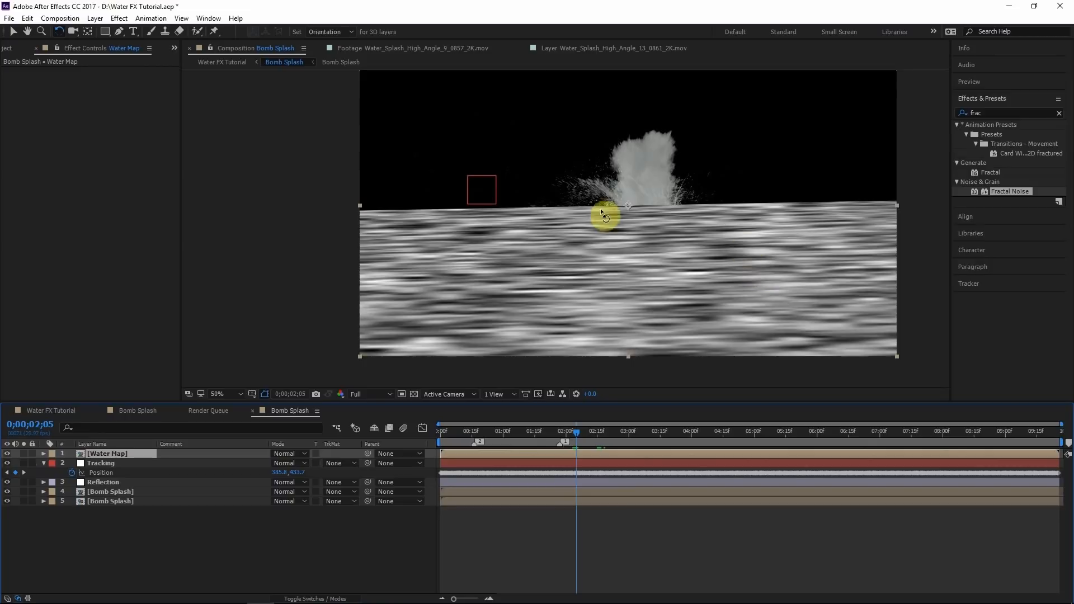
left_click(6, 454)
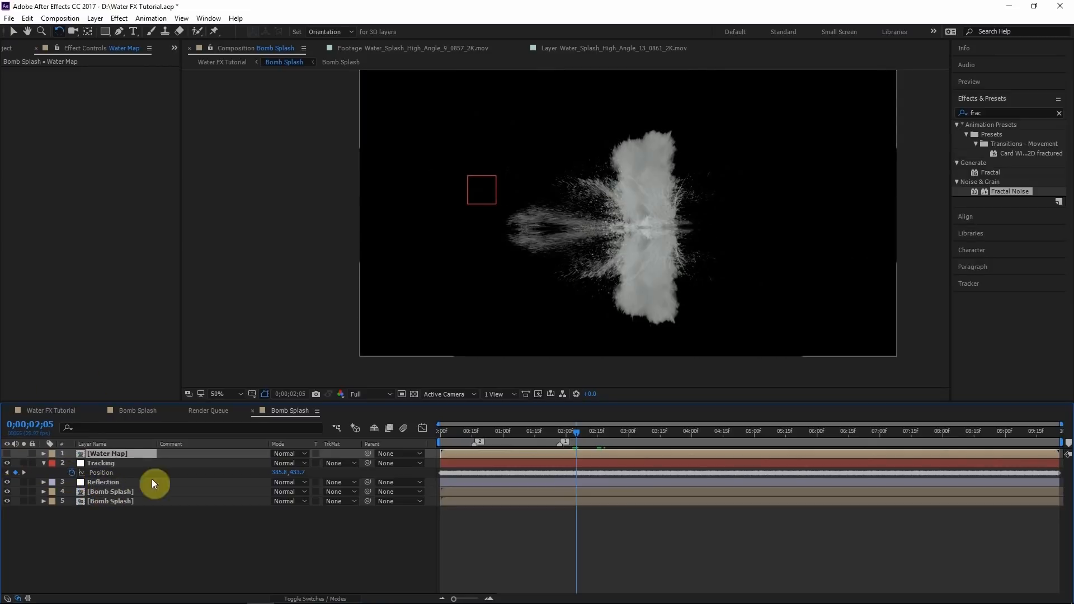
Step: Apply Displacement Map to the Reflection layer, using Water Map as the map layer and a Max Vertical Displacement of 0
left_click(89, 484)
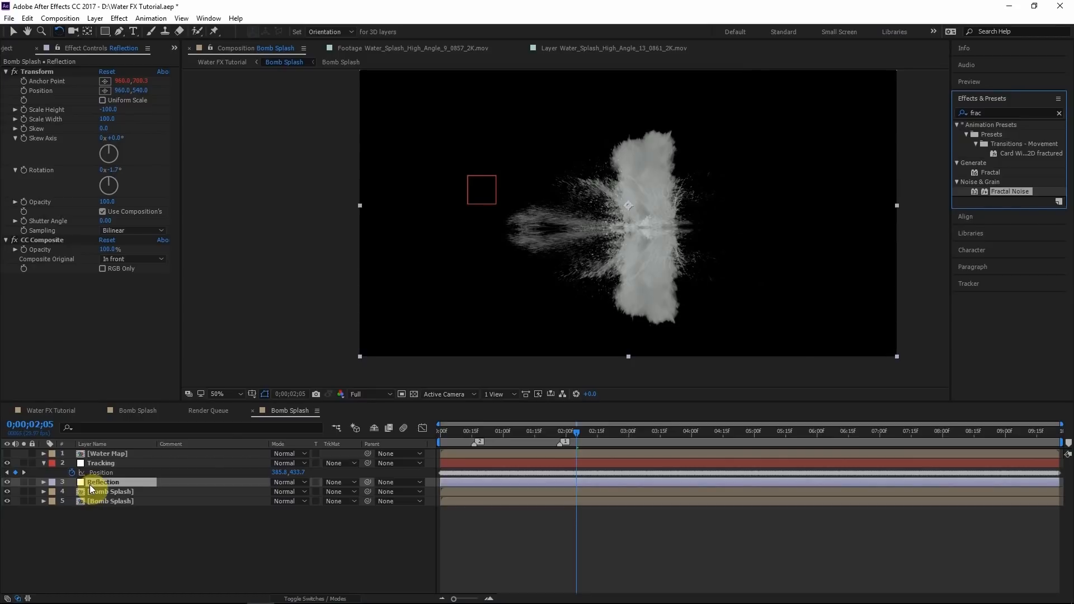
left_click(991, 113)
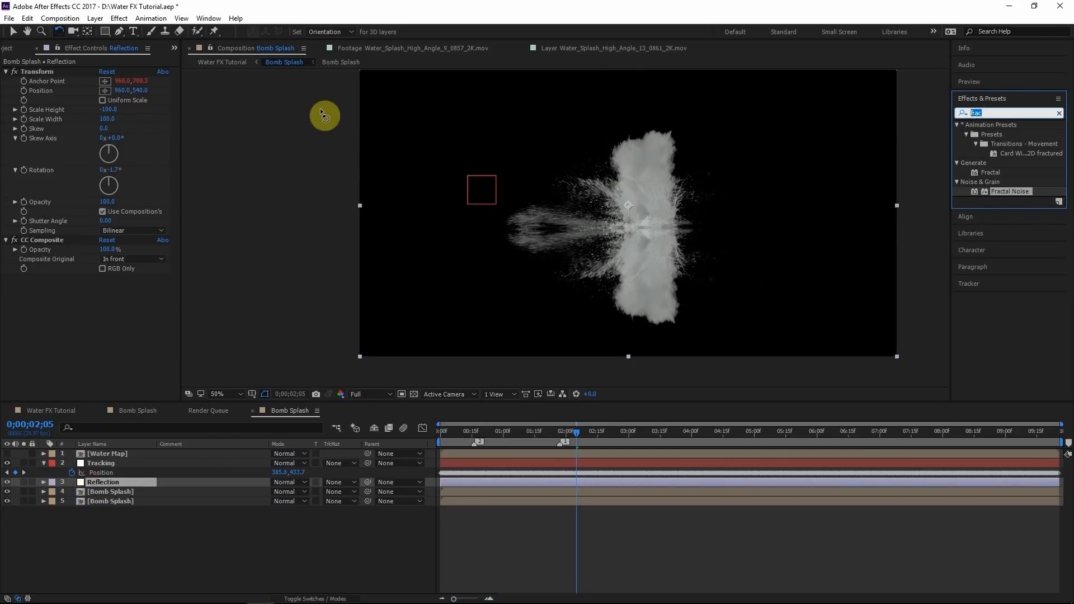
type("displace")
key("Return")
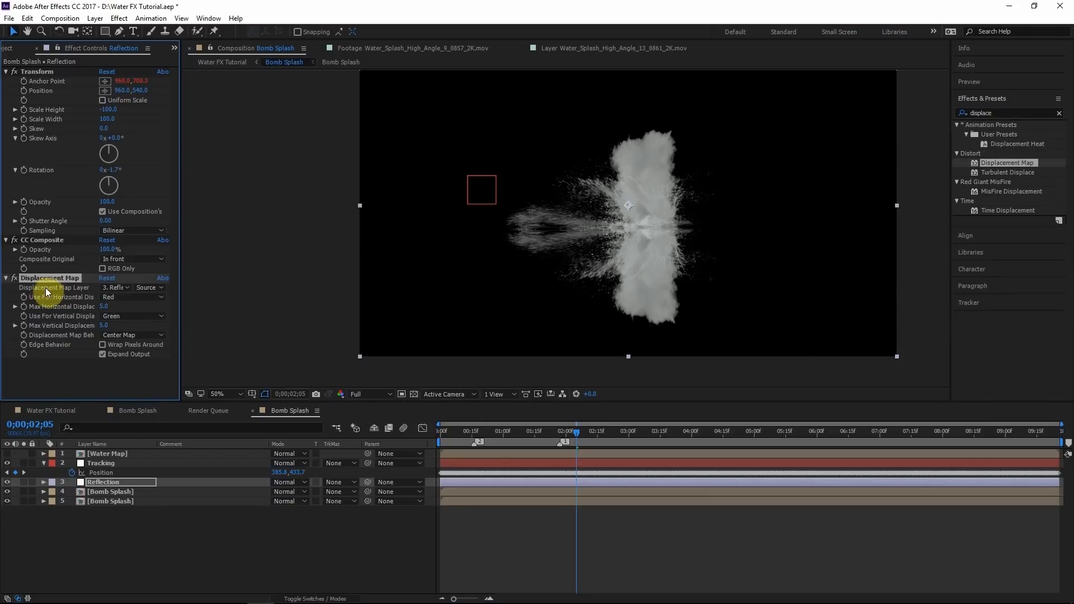
left_click(116, 288)
left_click(133, 316)
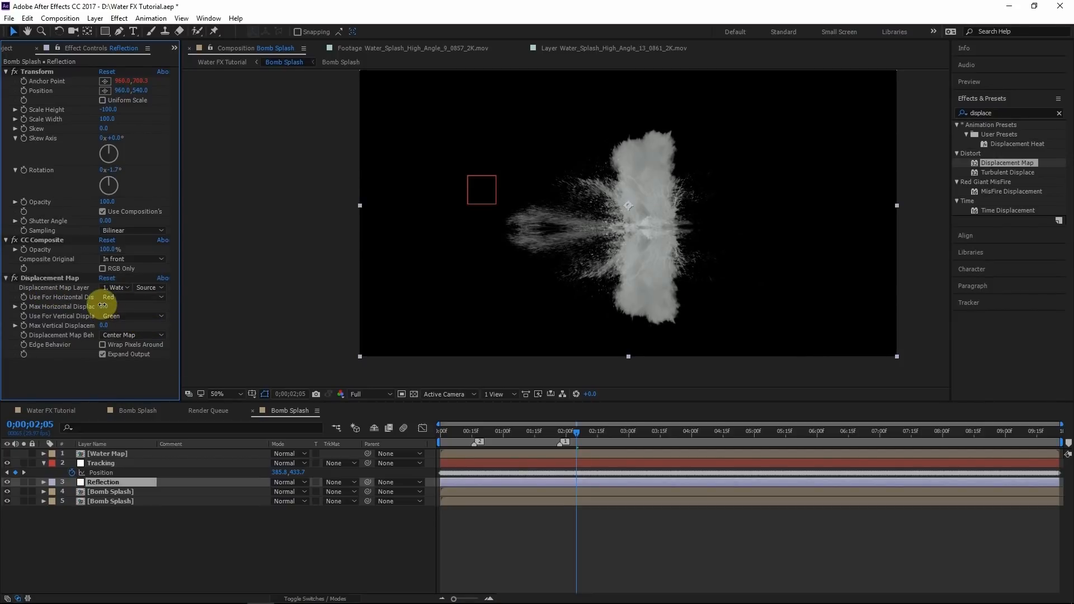
Step: Set Max Horizontal Displacement to 76, reorder Displacement Map above CC Composite, and check the reflection in the main composition
left_click_drag(103, 306, 141, 305)
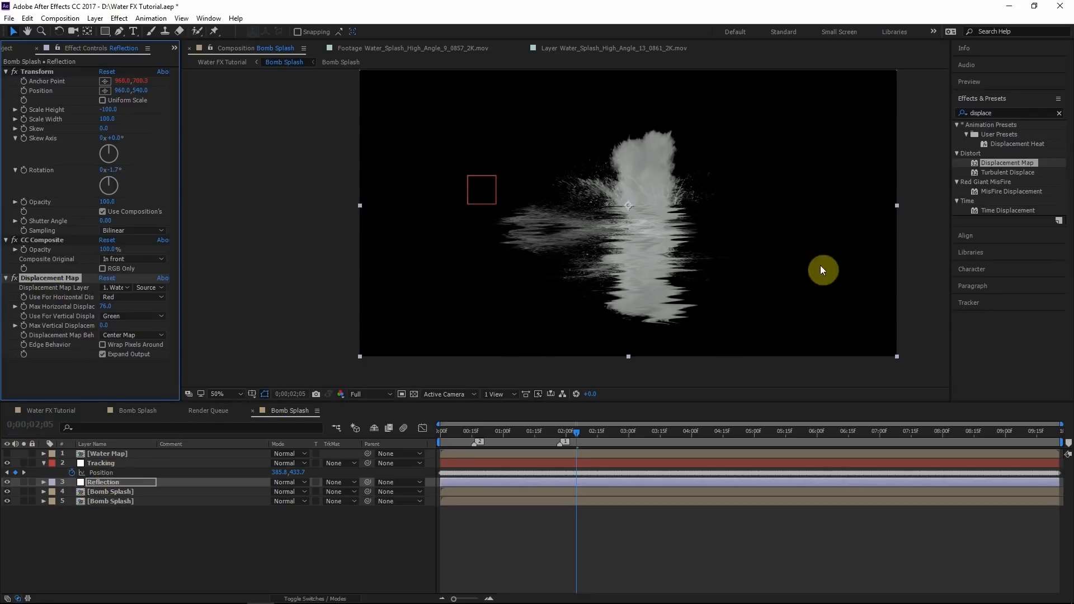
left_click_drag(50, 278, 48, 239)
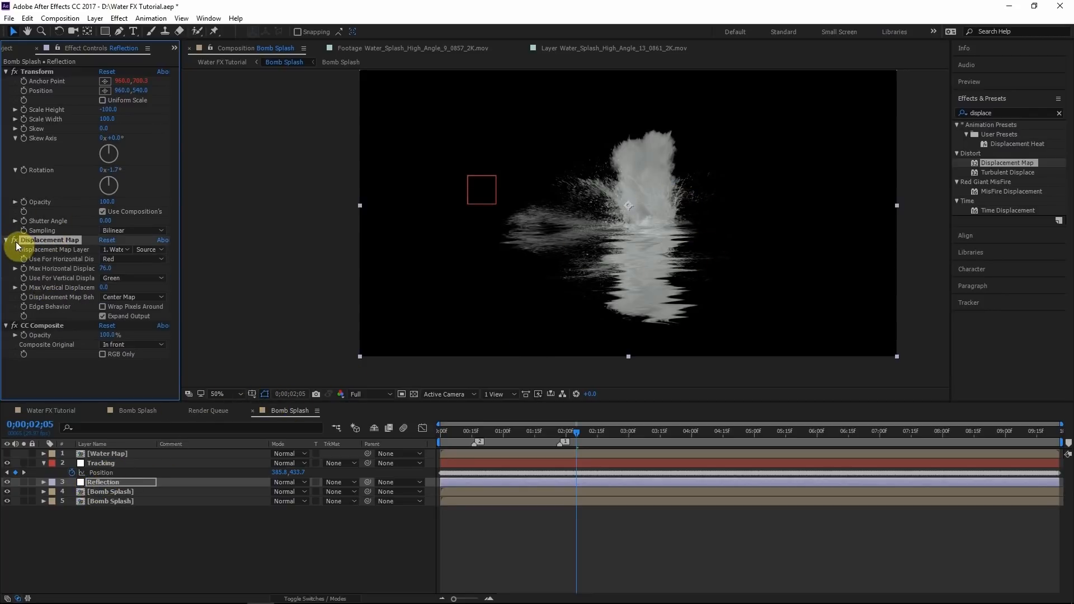
left_click(222, 62)
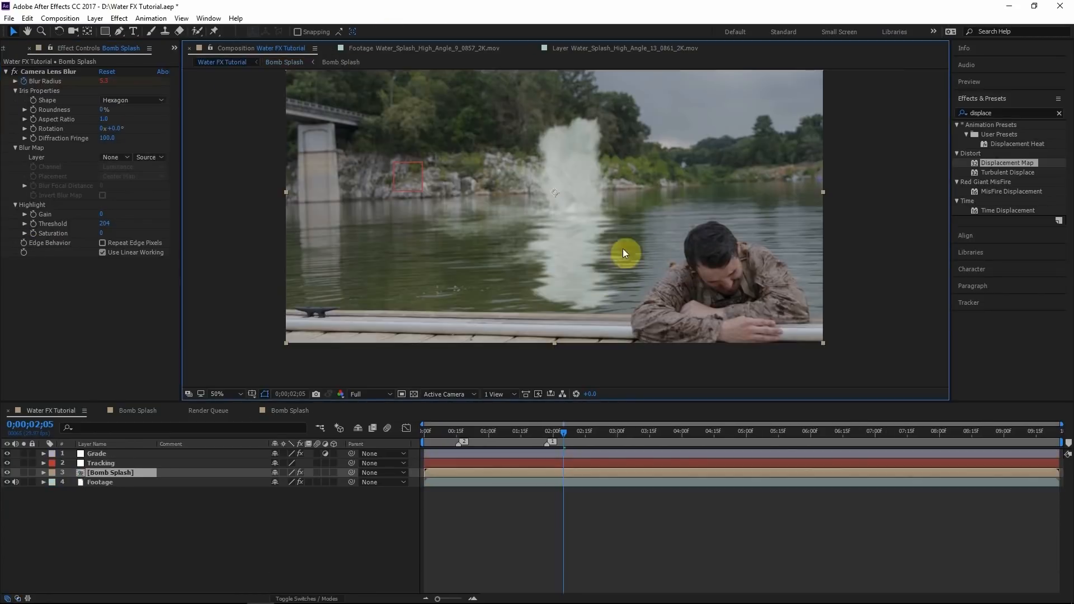
Step: Lower the Reflection layer's opacity to 65% in the Bomb Splash composition
double_click(101, 473)
left_click(108, 481)
key("t")
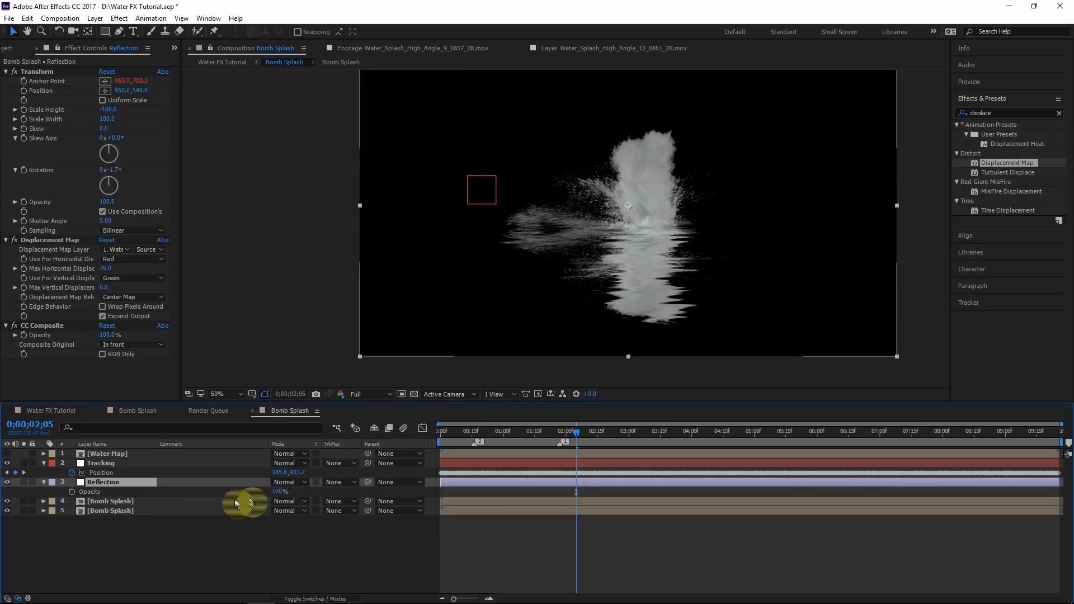
left_click(407, 300)
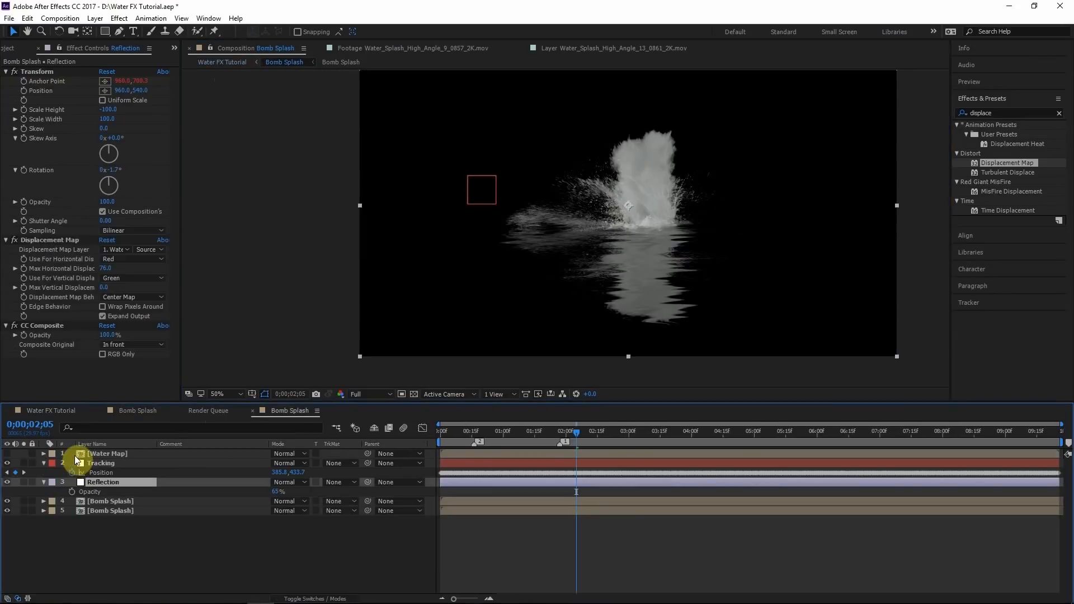
Step: Inspect the ripples along the splash reflection up close and open the Water Map composition
scroll(575, 307, "up", 2)
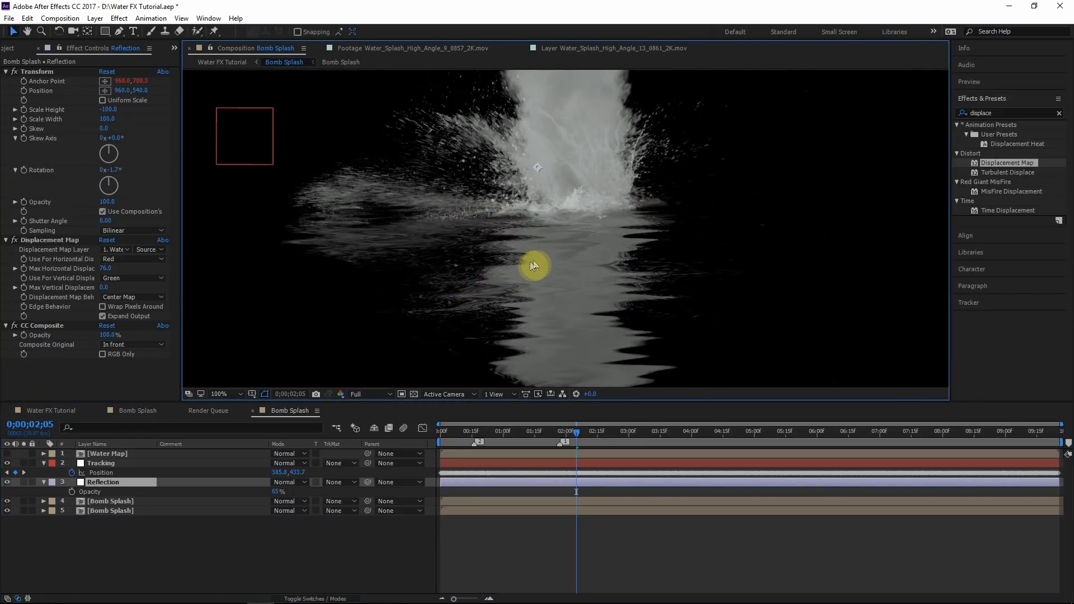
left_click_drag(511, 338, 551, 273)
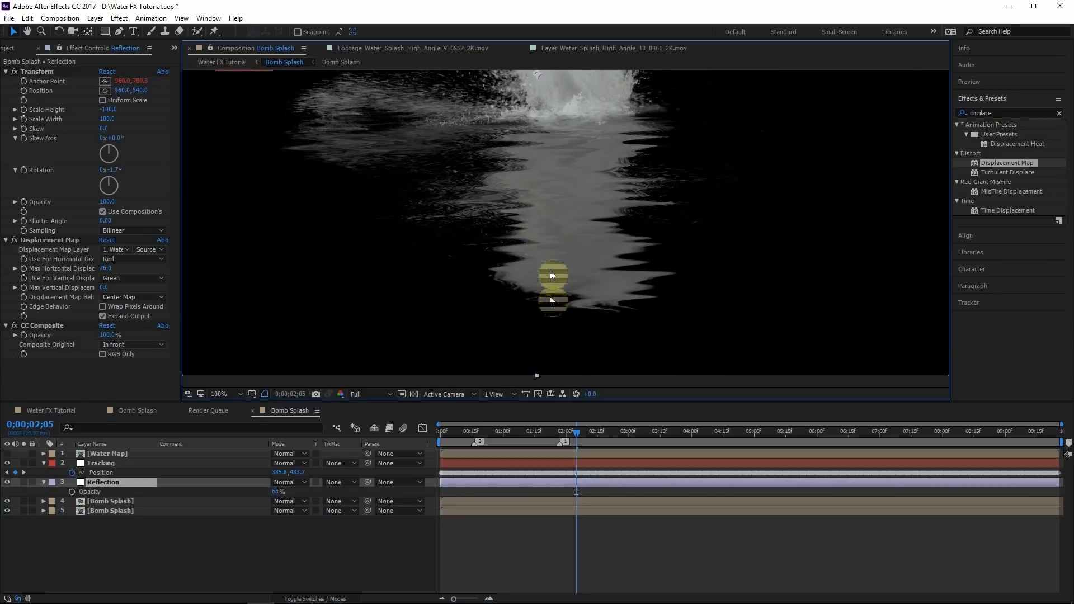
left_click_drag(551, 323, 552, 327)
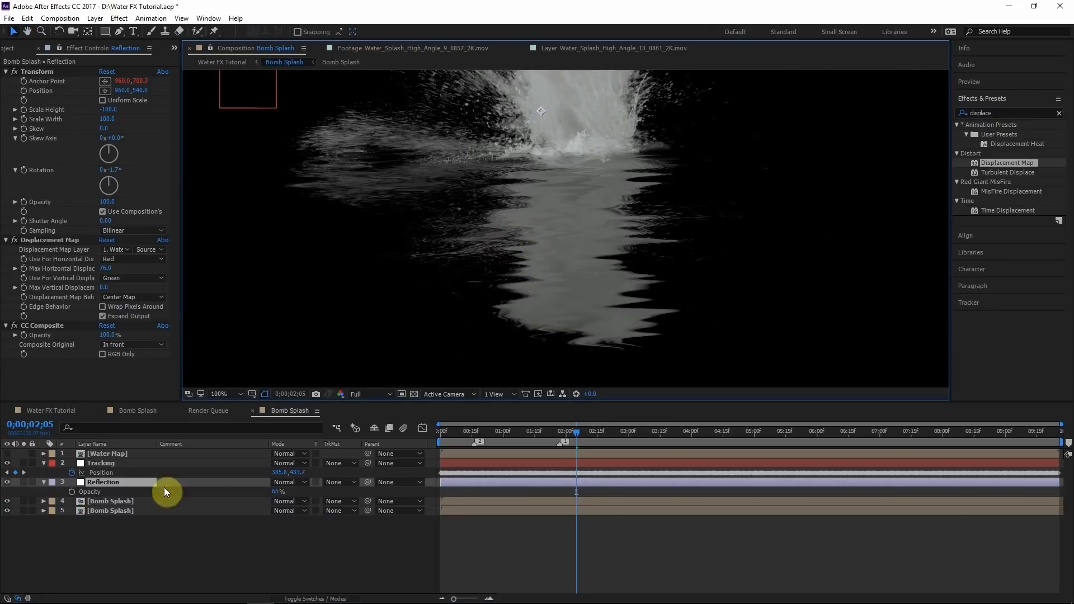
double_click(113, 455)
scroll(643, 334, "down", 1)
left_click_drag(628, 328, 616, 348)
Step: Create a gray solid with 50% brightness above the Tracking 2 layer in Water Map
left_click(107, 456)
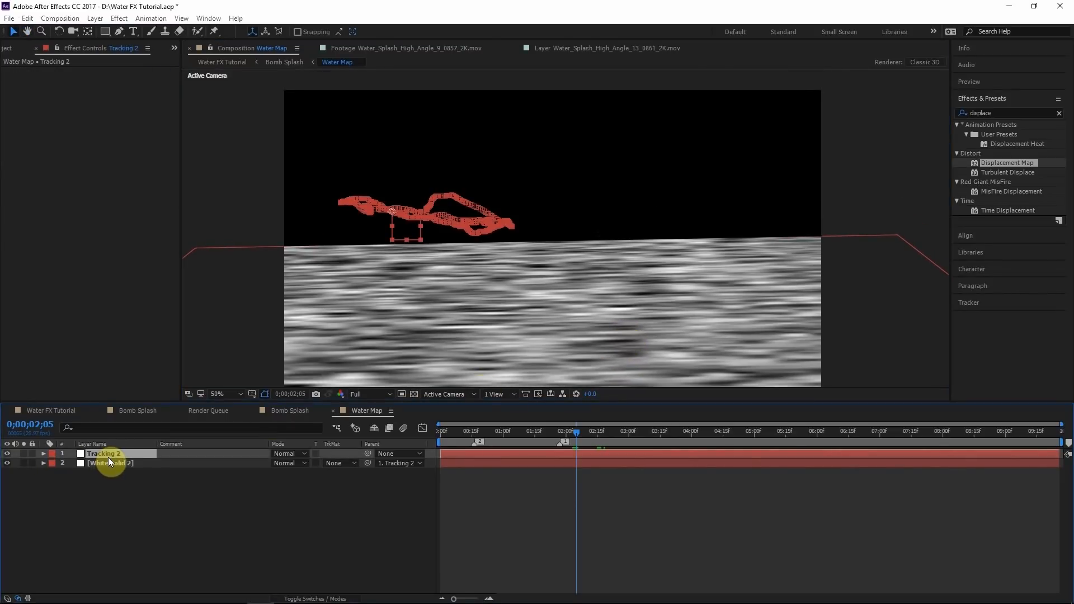
key("ctrl+y")
left_click(124, 195)
left_click(212, 102)
type("50")
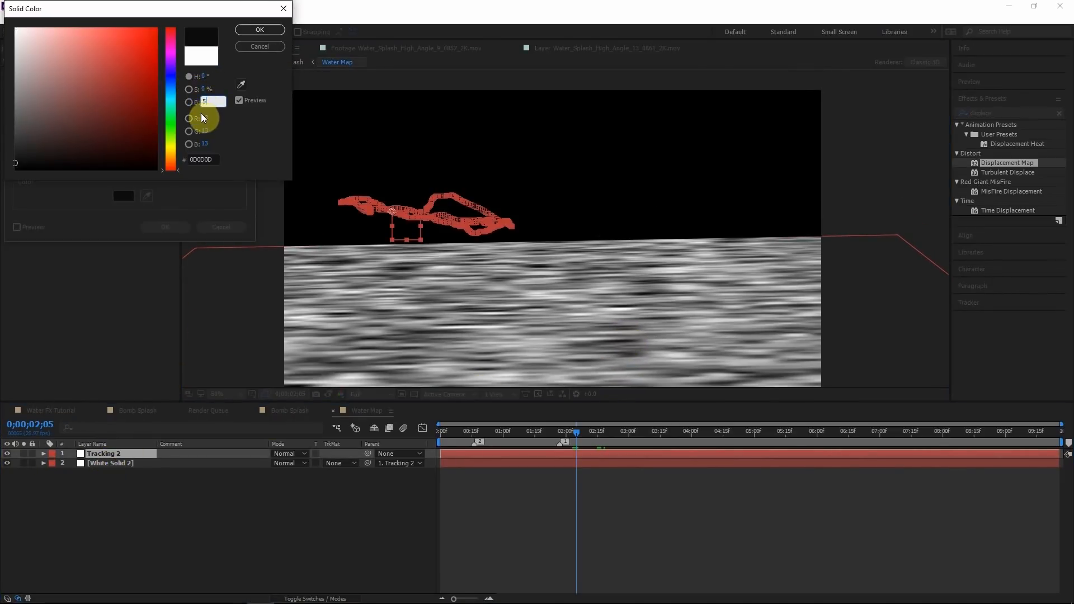
left_click(250, 35)
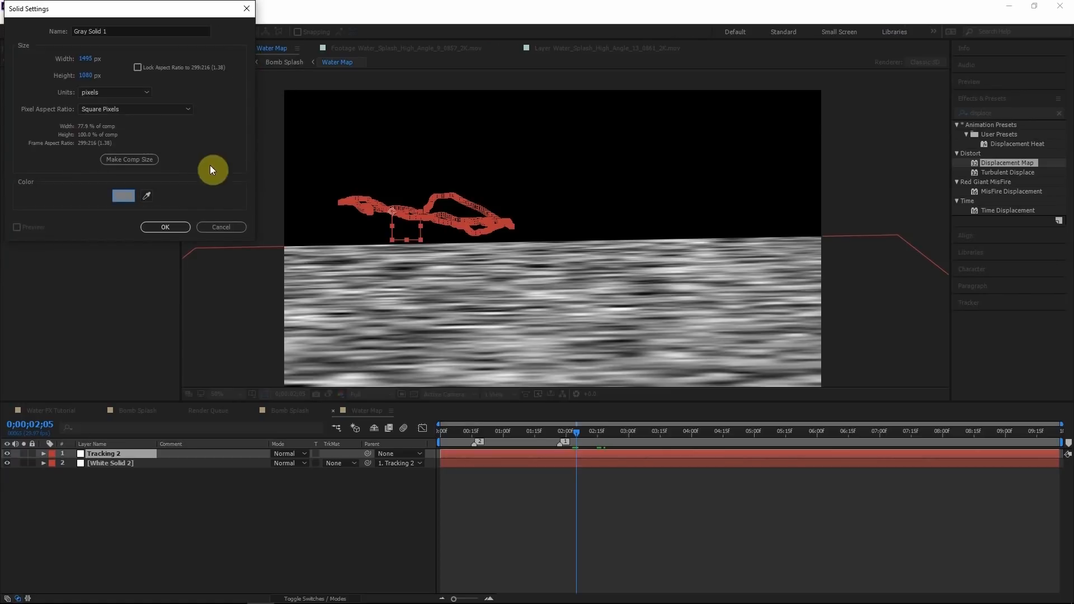
left_click(173, 227)
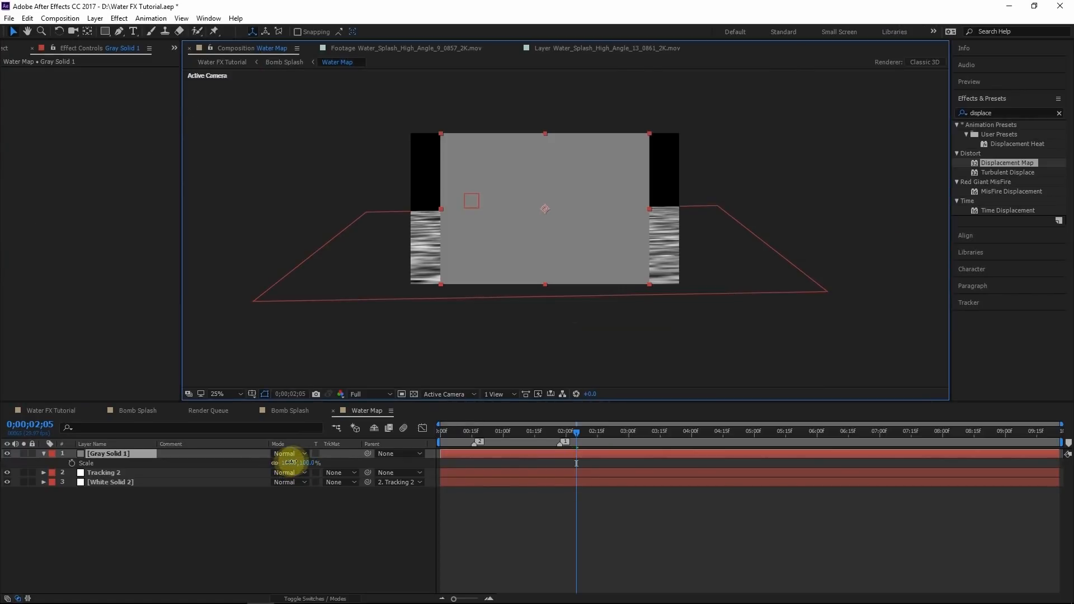
Step: Scale the gray solid to 206% and draw a wide rectangular mask on it over the frame's upper part
left_click_drag(288, 462, 364, 453)
left_click(105, 32)
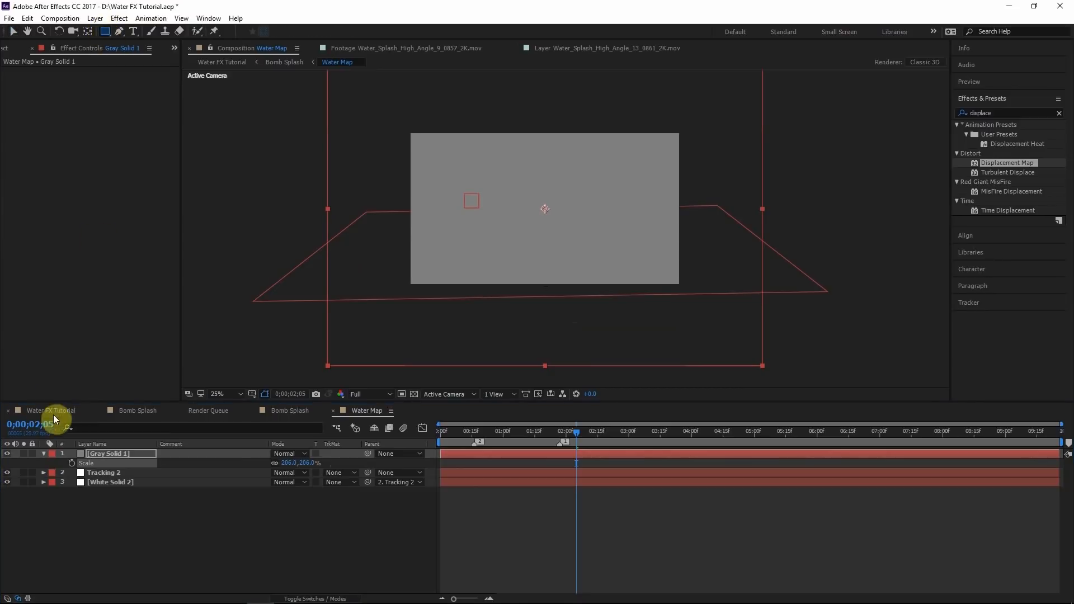
left_click_drag(288, 133, 791, 237)
Step: Feather the gray solid's mask by 158 pixels and parent the solid to Tracking 2
key("f")
left_click_drag(297, 475, 396, 473)
key("v")
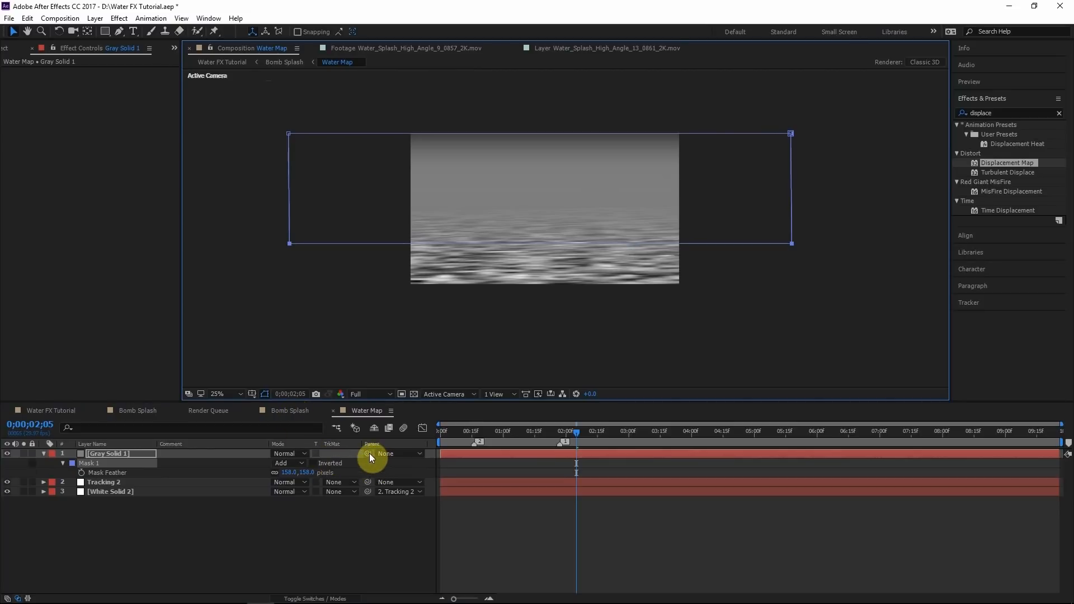
left_click_drag(369, 453, 112, 482)
Step: Increase the Max Horizontal Displacement on the Reflection layer in the Bomb Splash composition
left_click(290, 410)
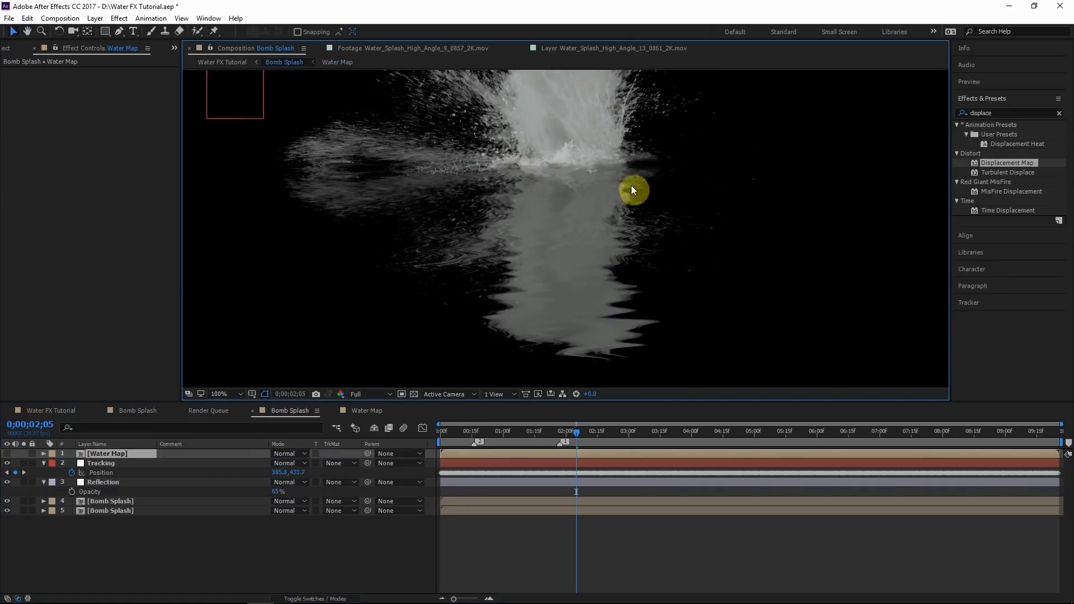
scroll(690, 263, "down", 3)
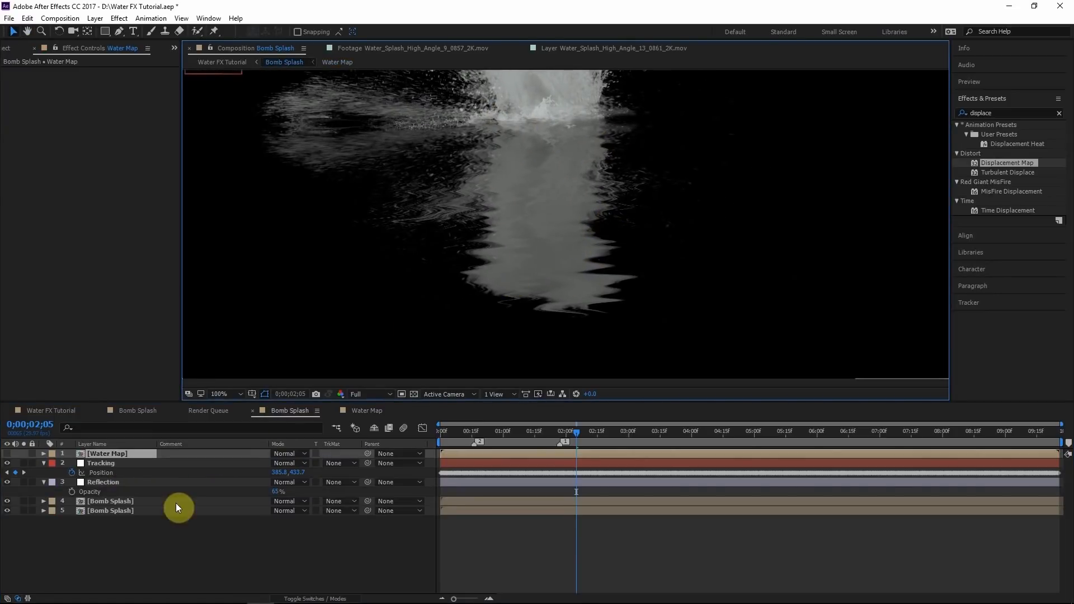
left_click(98, 482)
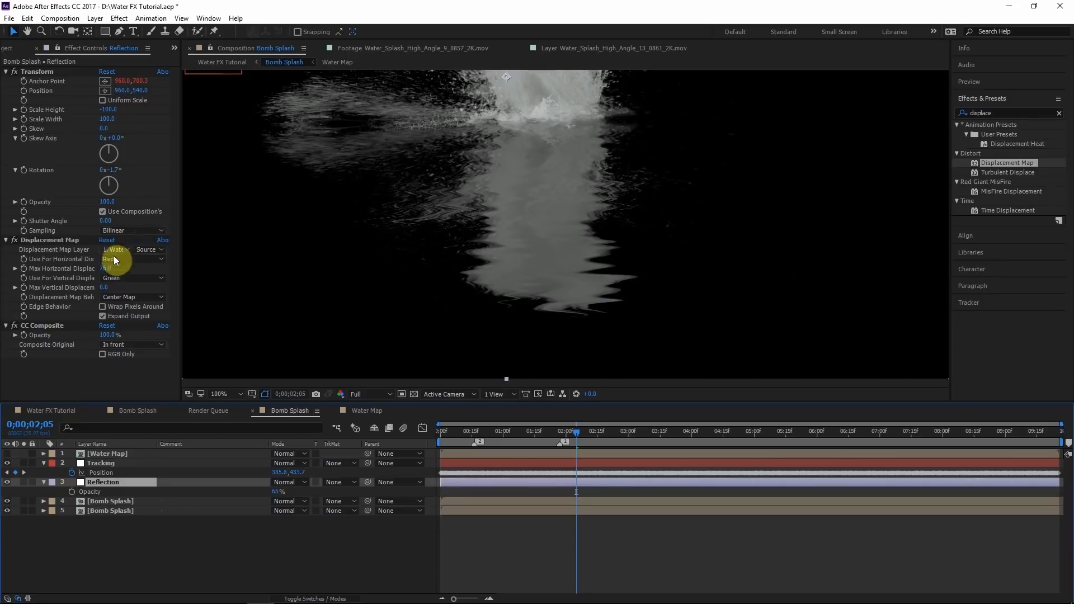
left_click_drag(108, 268, 136, 271)
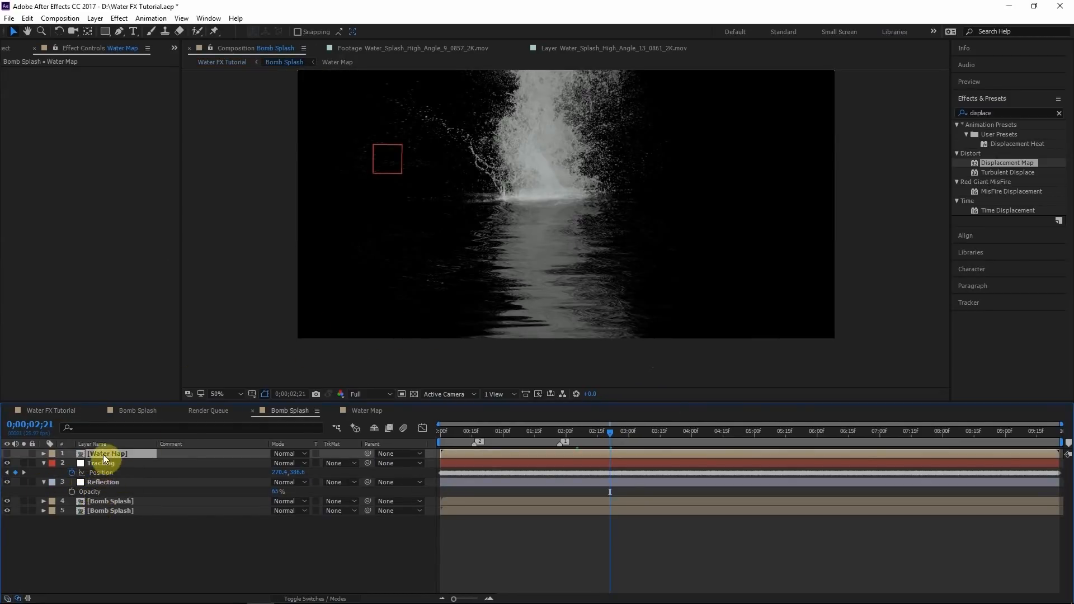
Step: Apply the Fast Blur (Legacy) effect to the Reflection layer in the Bomb Splash composition
left_click(103, 482)
double_click(981, 113)
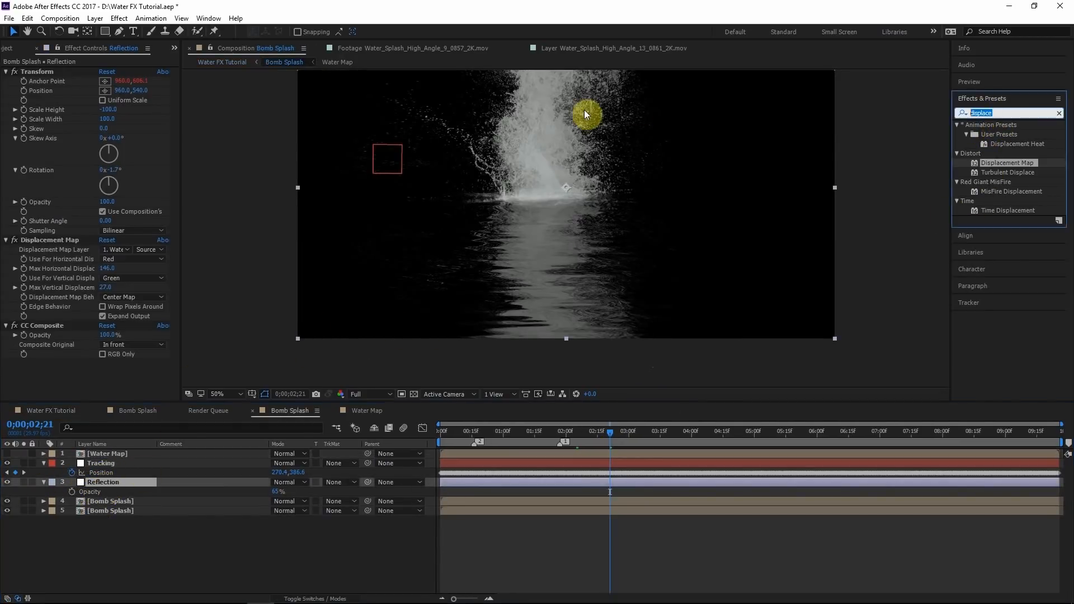
type("fast")
left_click_drag(1007, 229, 78, 241)
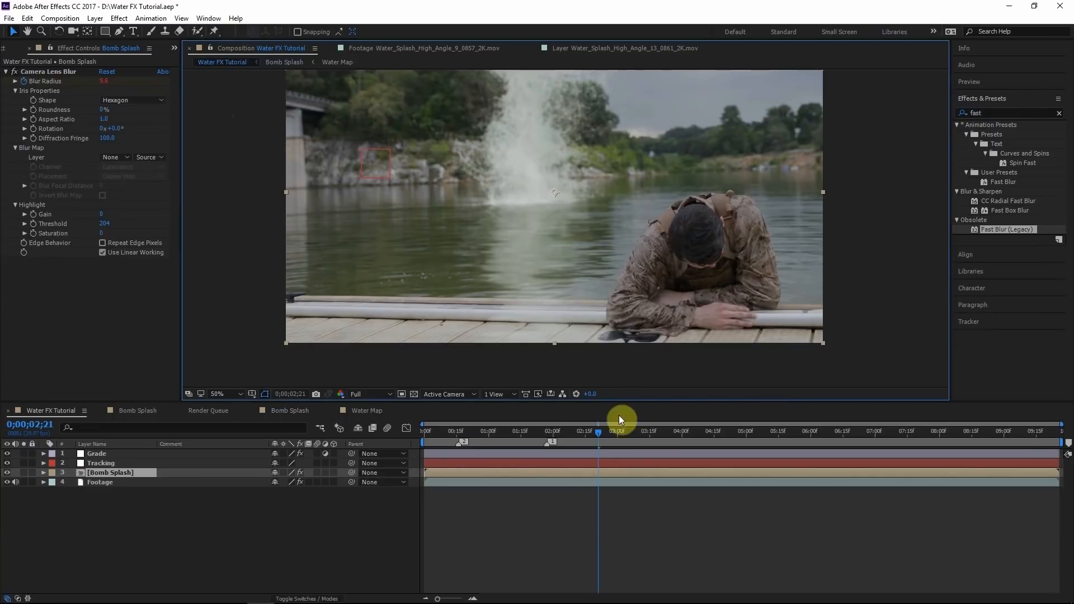
Step: Review the splash in the fitted Water FX Tutorial composition and inspect the layers inside the nested Bomb Splash compositions
left_click_drag(496, 257, 500, 315)
left_click(233, 395)
left_click(238, 417)
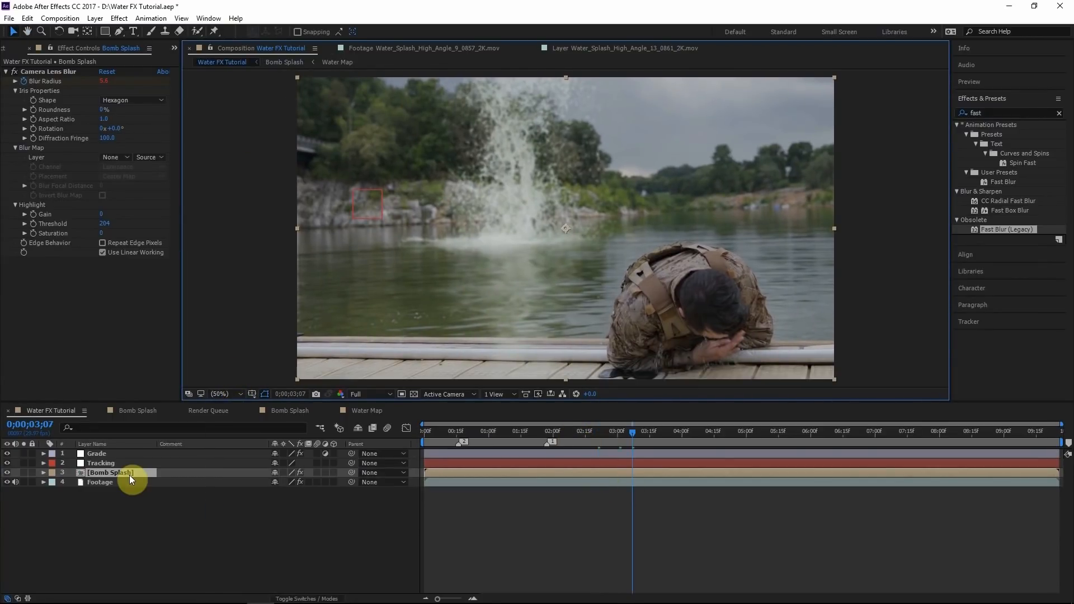
double_click(129, 475)
left_click(118, 511)
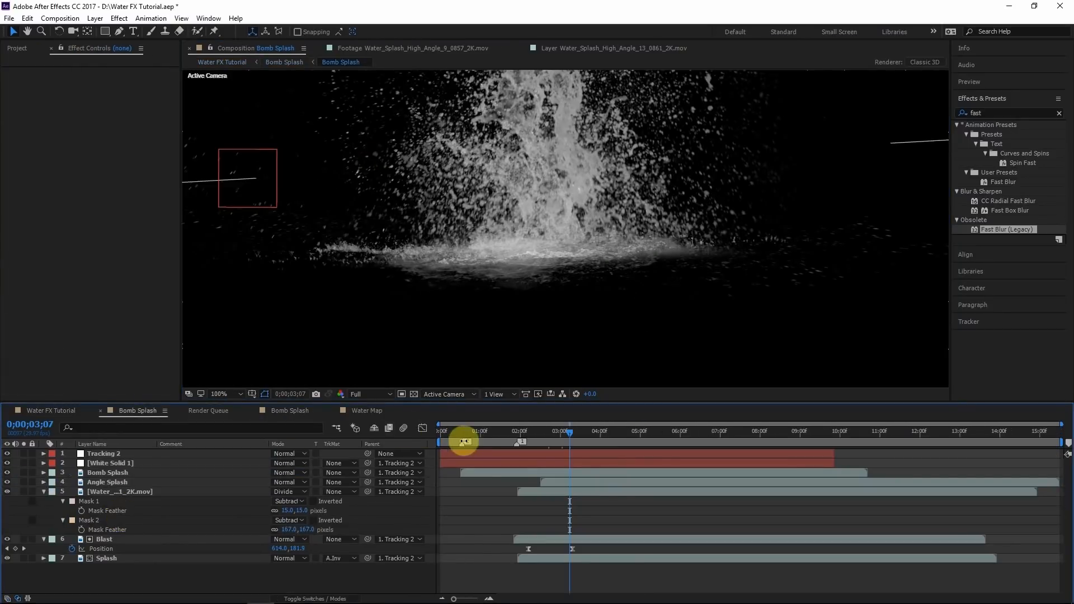
left_click(107, 557)
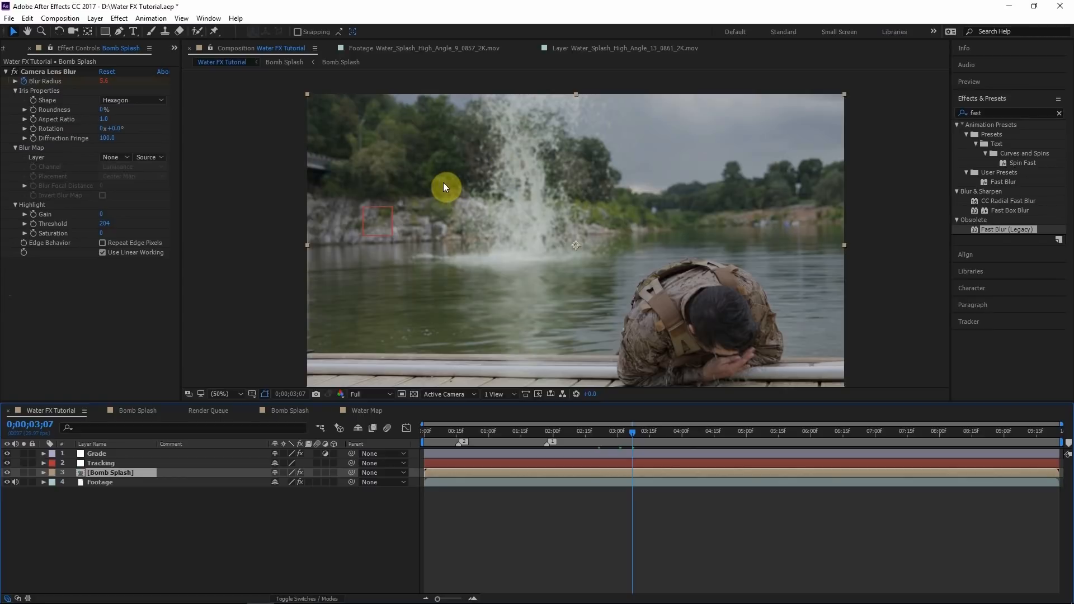
Step: Solo the Bomb Splash layer and add Pixel Motion Blur above Camera Lens Blur with manual shutter control and a shutter angle of 270
left_click(24, 473)
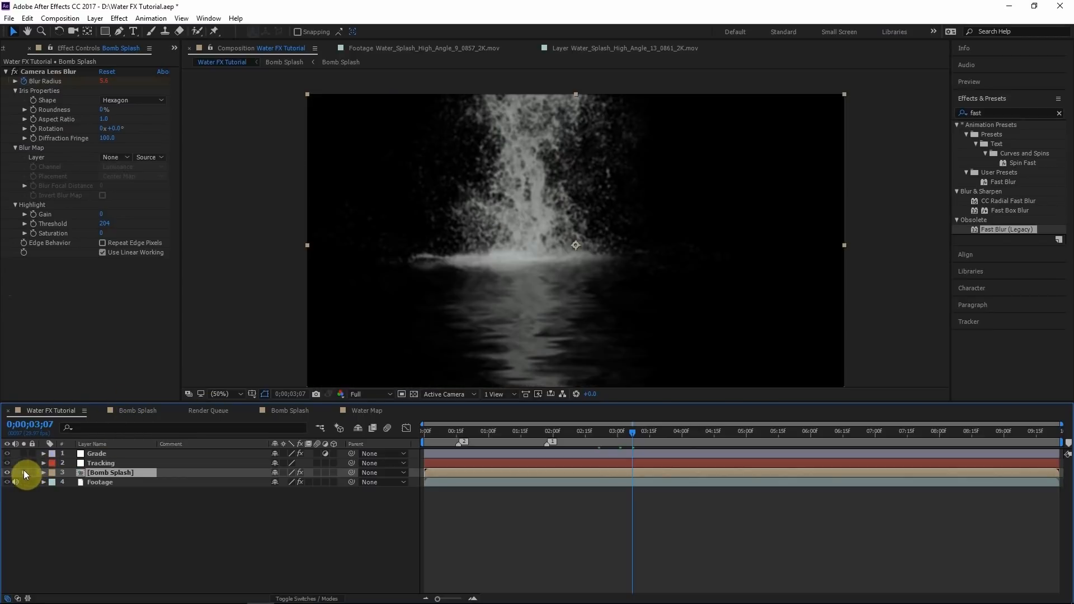
left_click(15, 72)
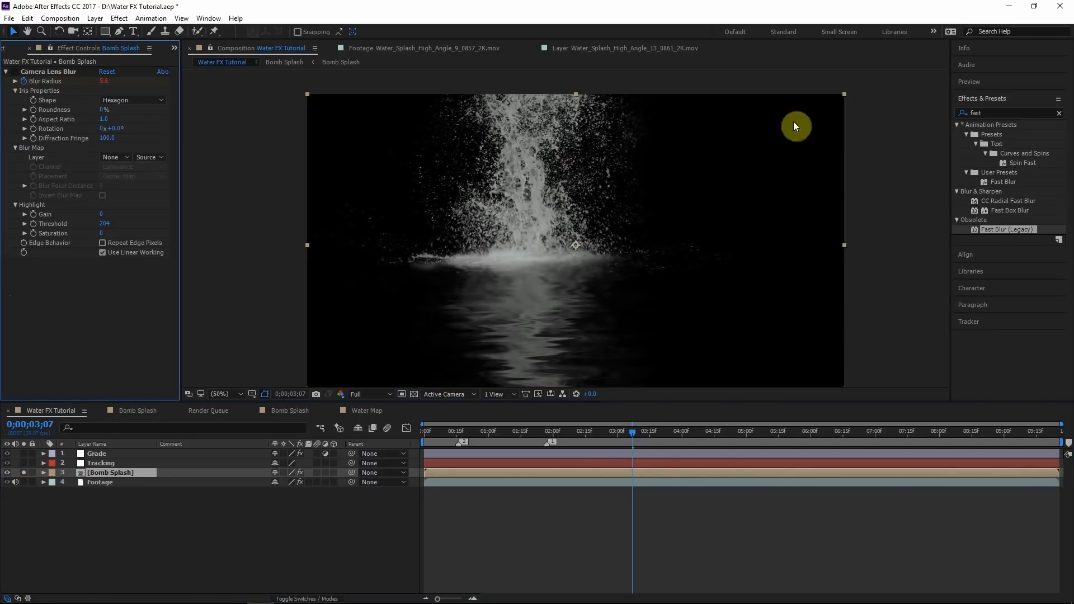
left_click(961, 111)
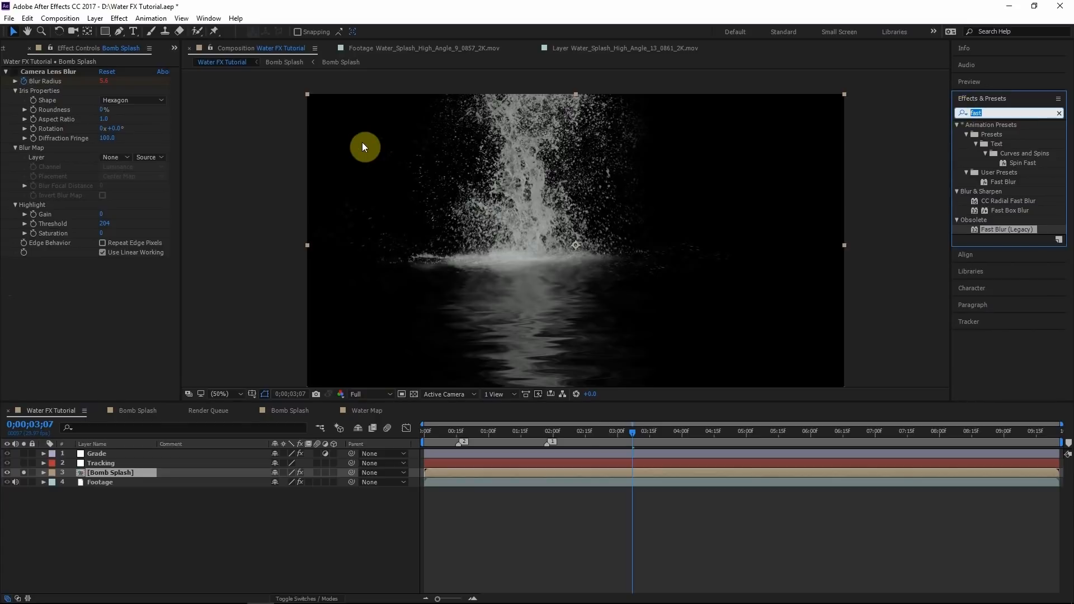
type("pixel")
left_click(996, 211)
left_click_drag(410, 489, 73, 67)
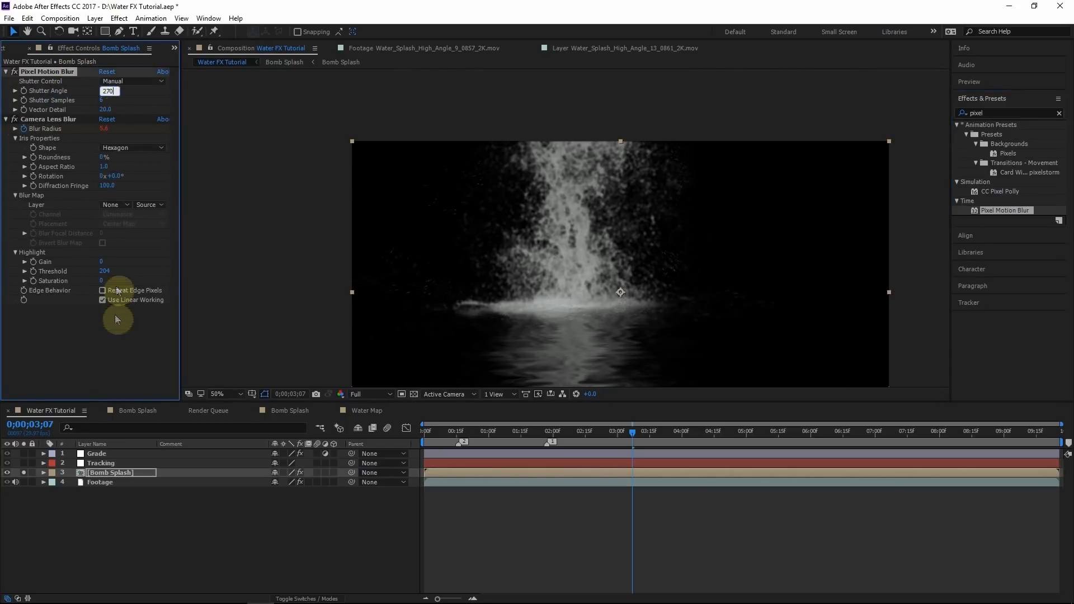
left_click(117, 366)
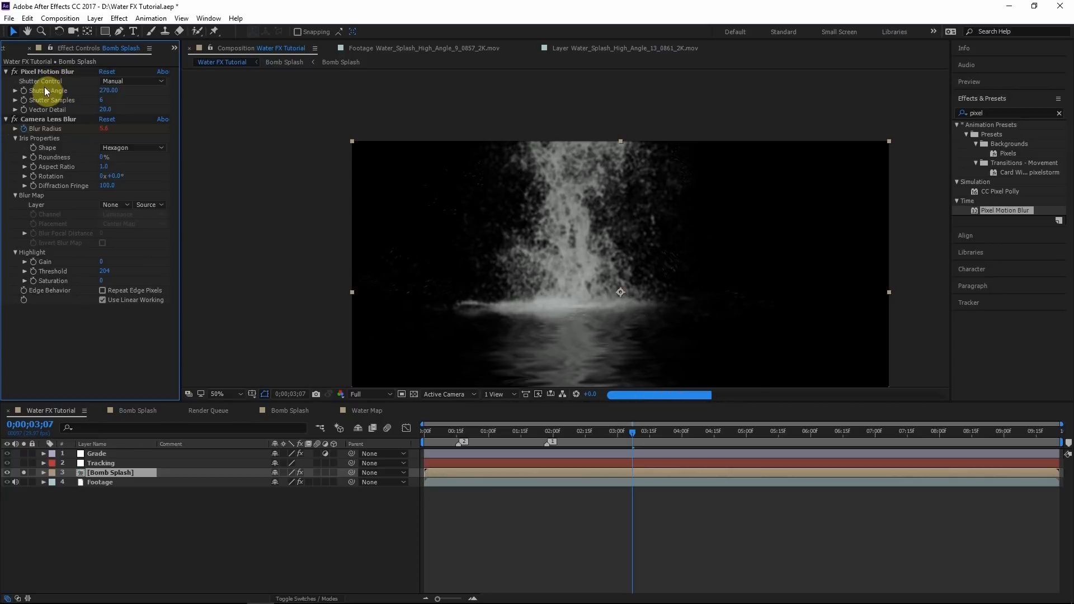
Step: Compare the splash with its blur effects off and on, unsolo the layer, and preview the full composite
left_click(15, 119)
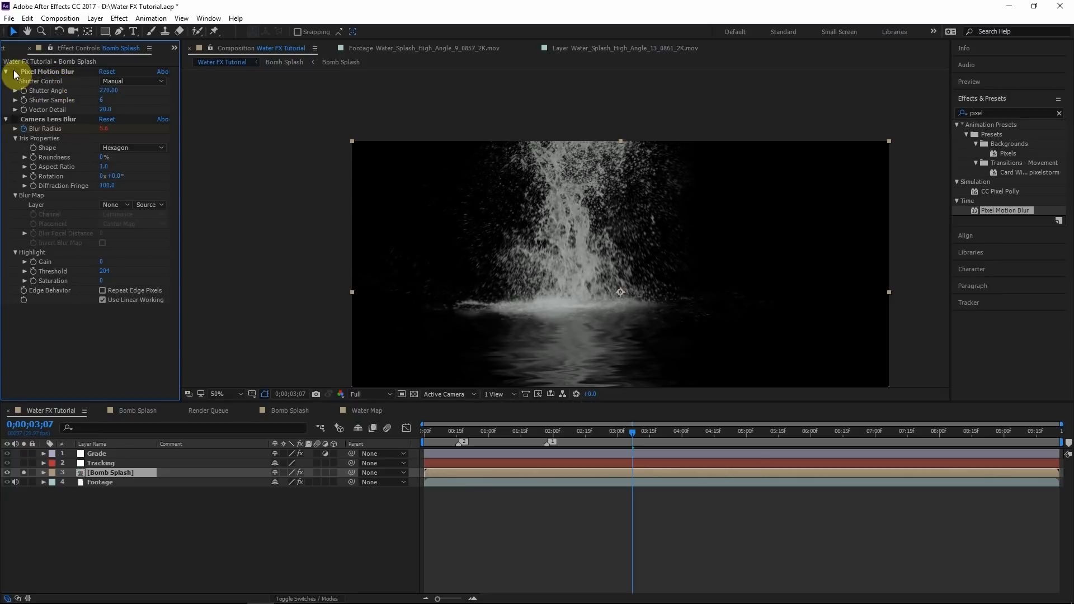
left_click(23, 473)
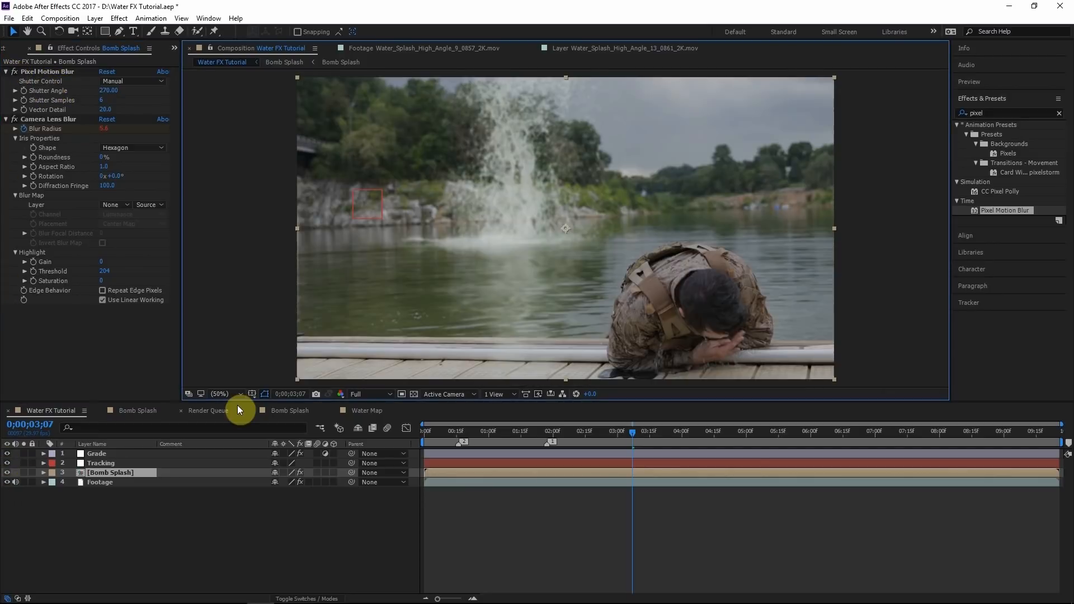
left_click(935, 431)
key("space")
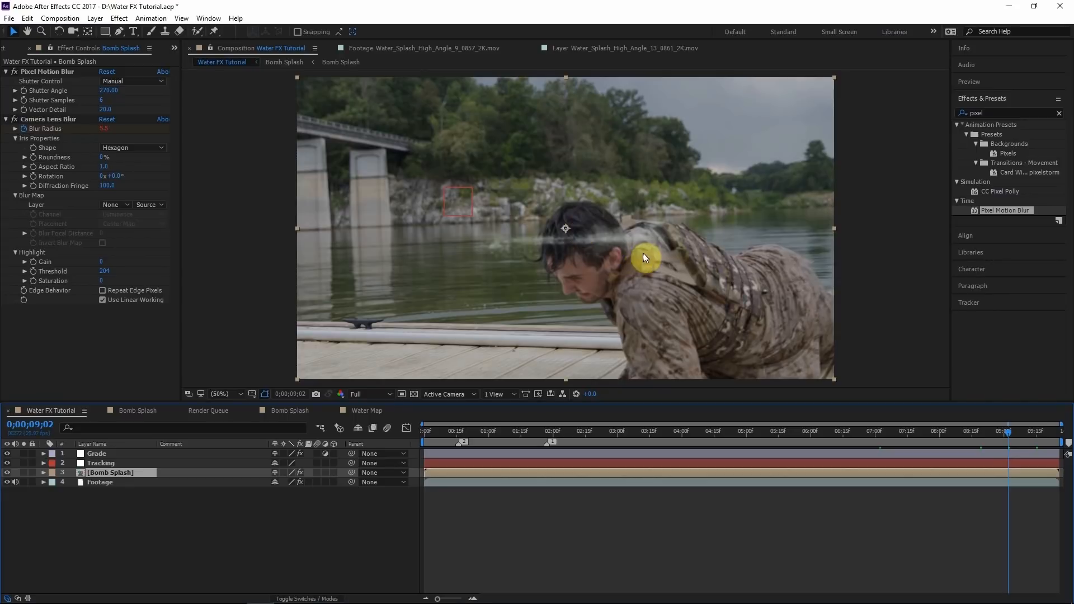
left_click_drag(644, 253, 604, 251)
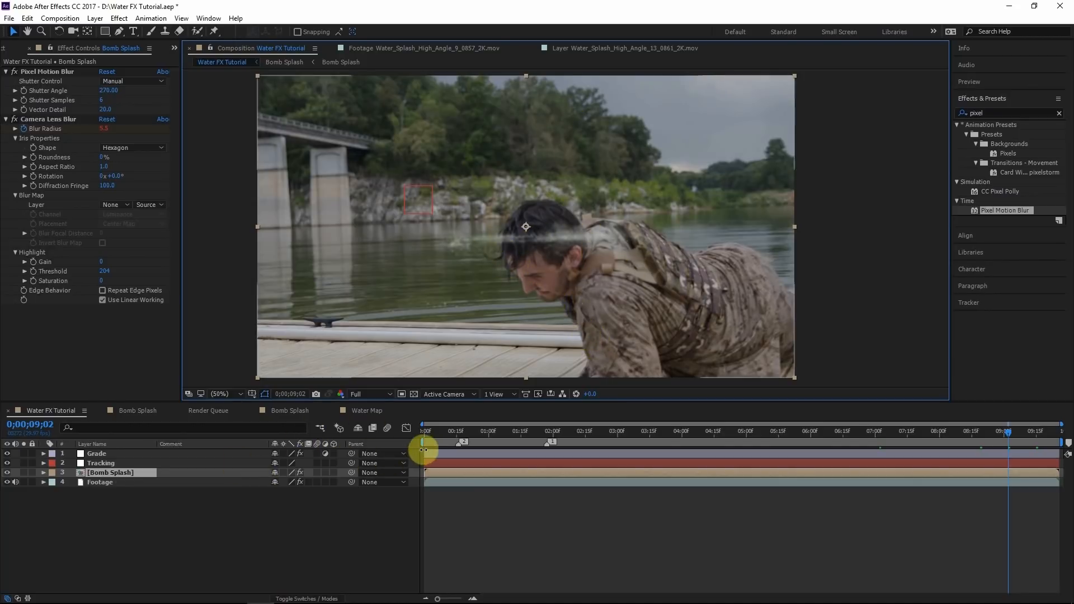
left_click(678, 431)
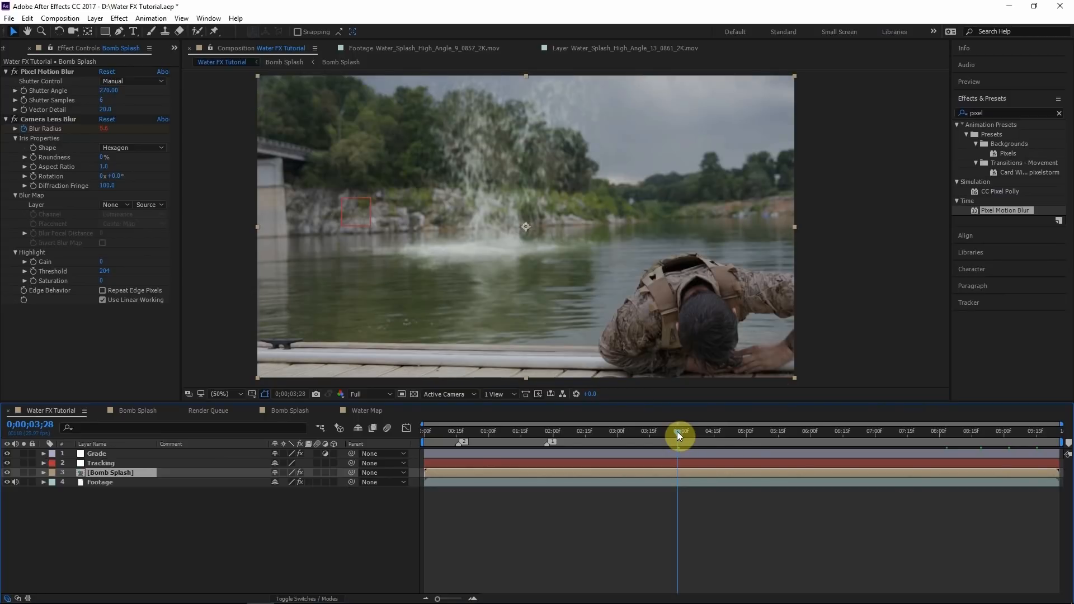
Step: Add the first seven Small Water Hits clips above the Bomb Splash layer in the Water FX Tutorial composition
left_click(12, 48)
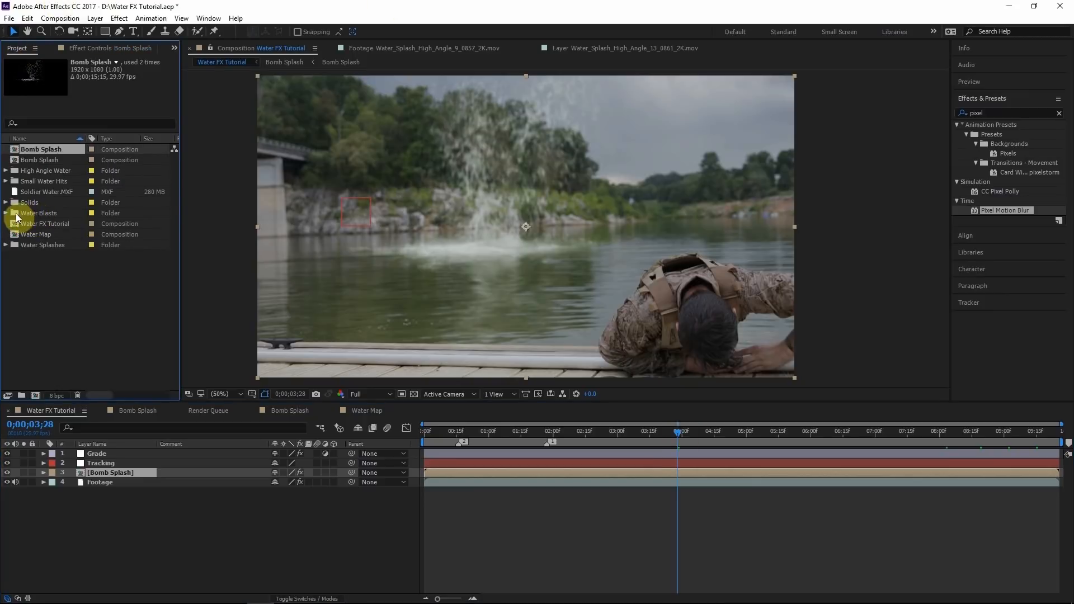
left_click(7, 181)
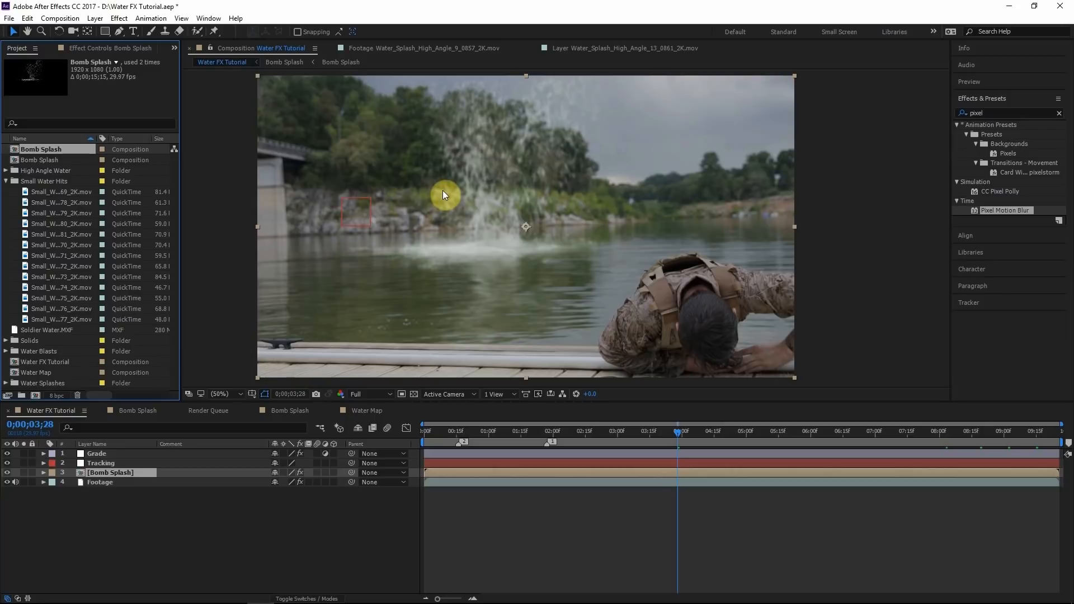
left_click(65, 192)
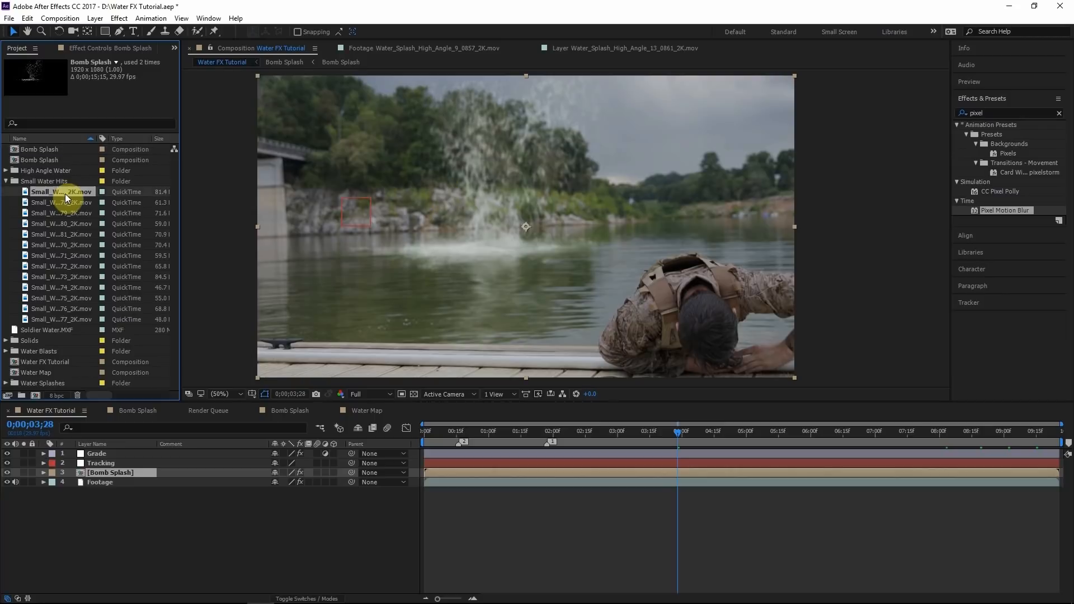
left_click(61, 253, "shift")
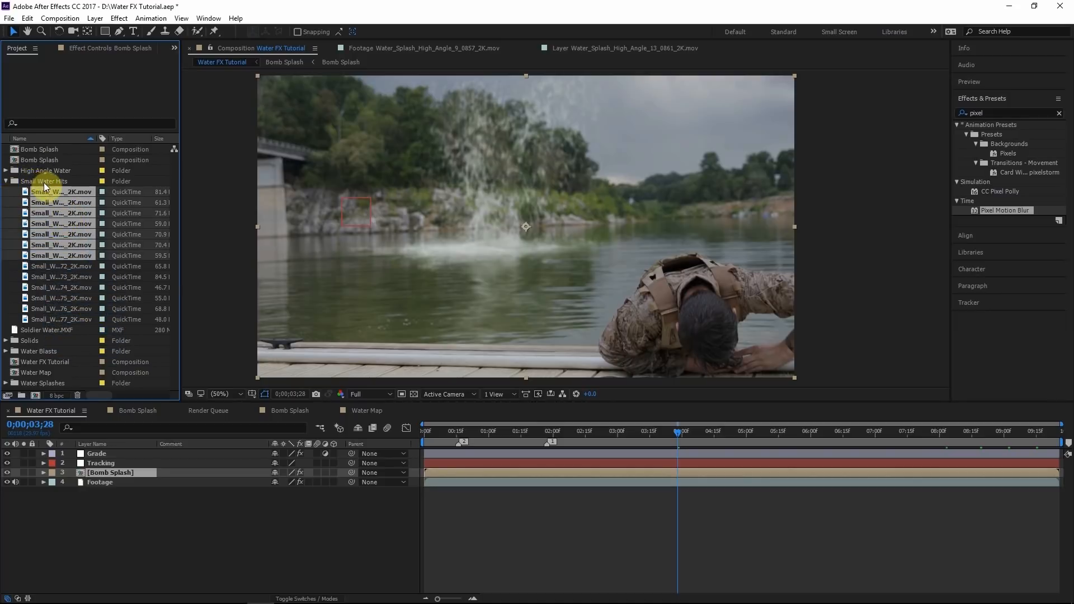
left_click_drag(60, 259, 166, 473)
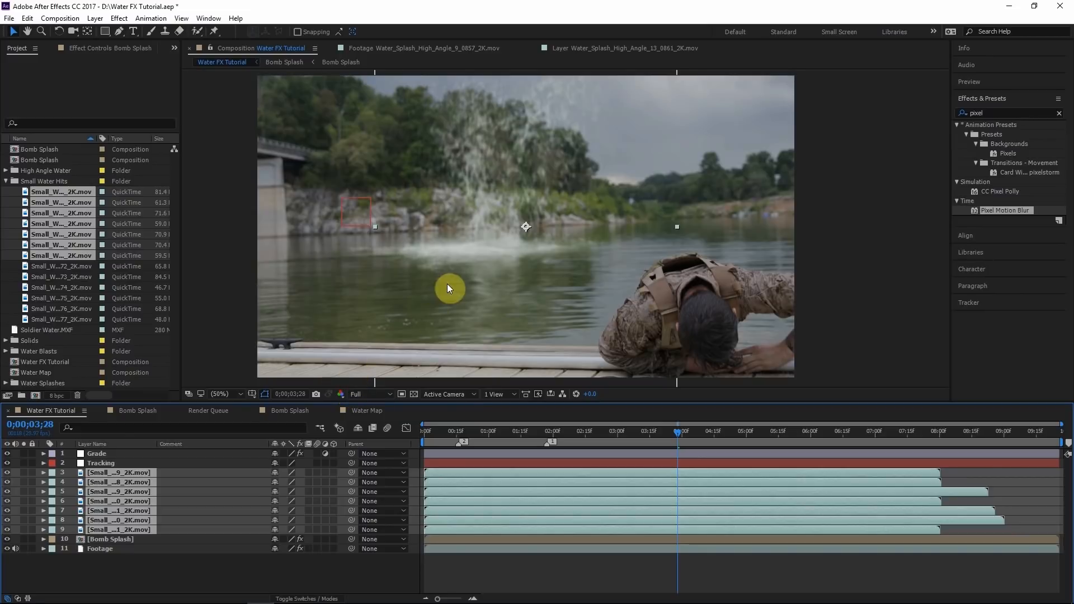
Step: Set the anchor point of all seven small water hit layers to 569, 1919 at the base of the splashes
key("a")
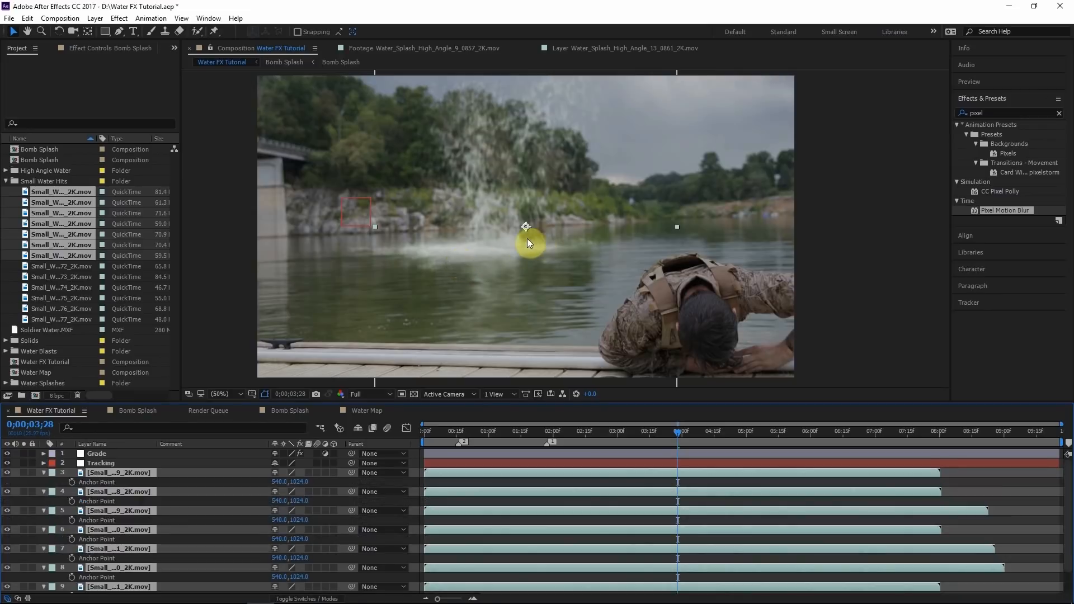
left_click_drag(577, 471, 815, 471)
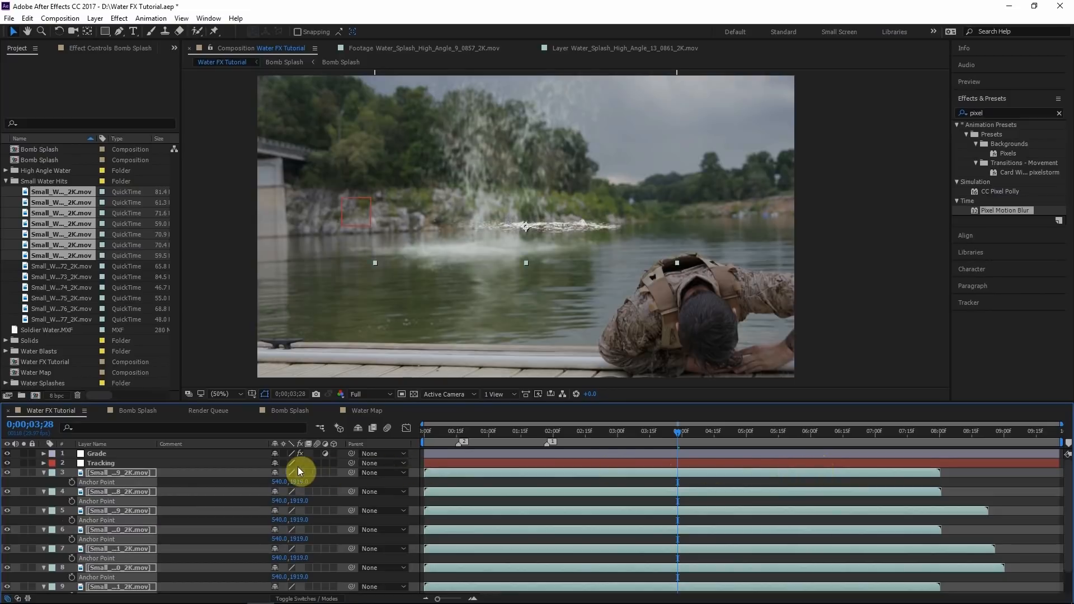
left_click_drag(282, 483, 300, 484)
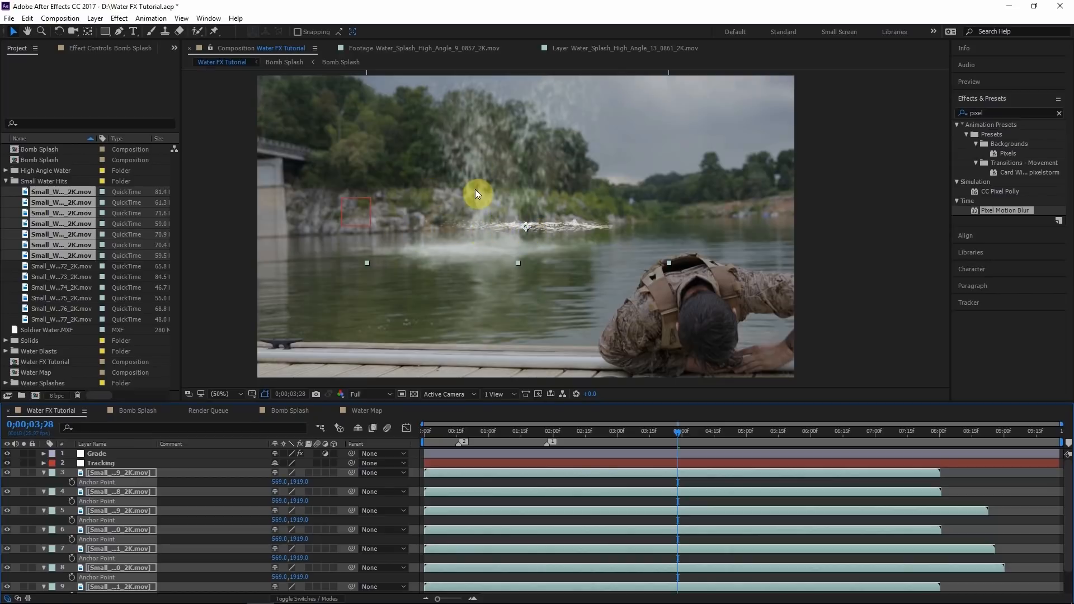
Step: Shift all seven small water hit layers in time so they start at 0;00;04;15
left_click(579, 442)
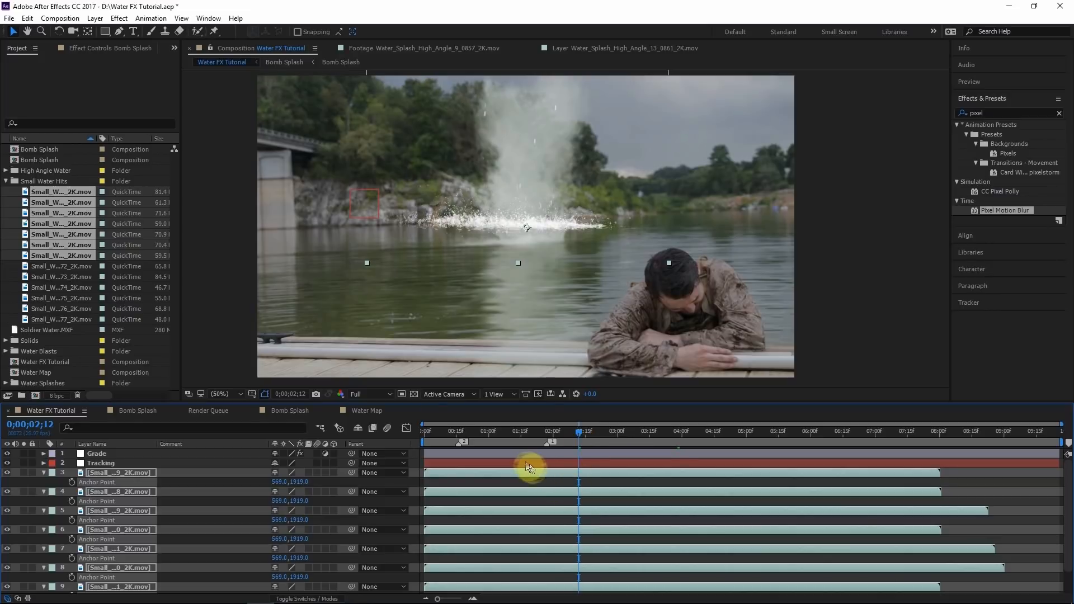
left_click_drag(524, 472, 729, 480)
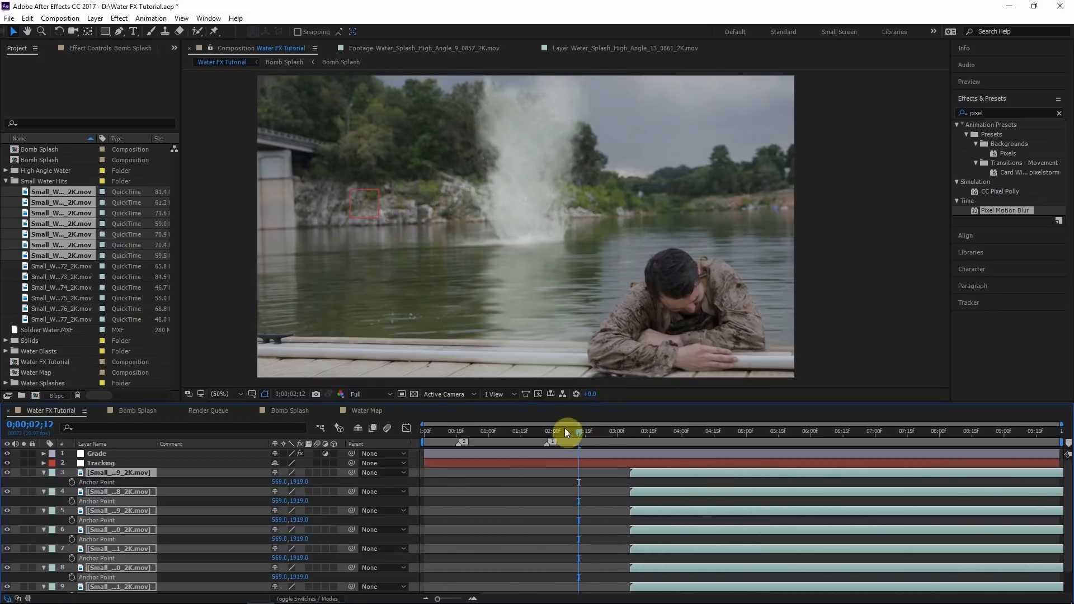
left_click(621, 436)
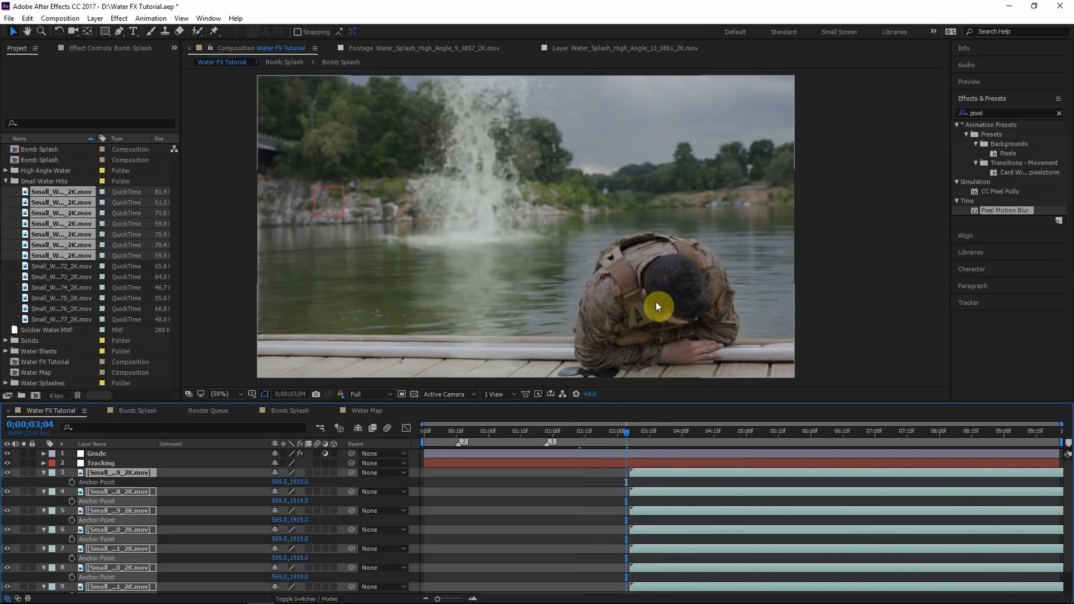
mouse_move(717, 434)
left_mouse_down()
mouse_move(702, 434)
mouse_move(715, 434)
left_mouse_up()
left_click_drag(650, 473, 738, 474)
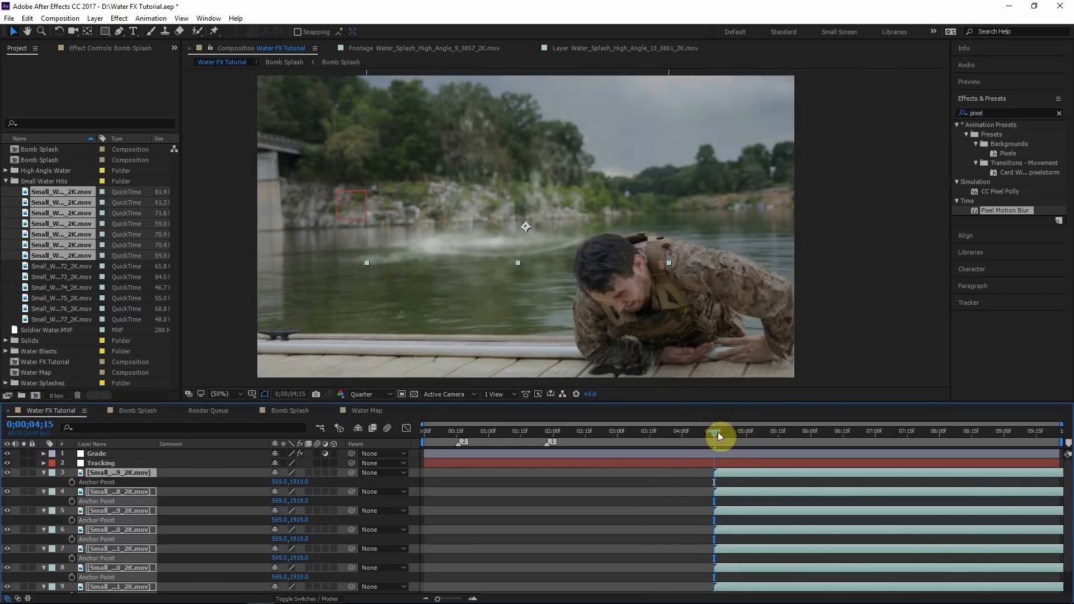
Step: Collapse the water hit layers and stagger their start times from layer 9 up to layer 3, about two frames apart
scroll(643, 518, "down", 2)
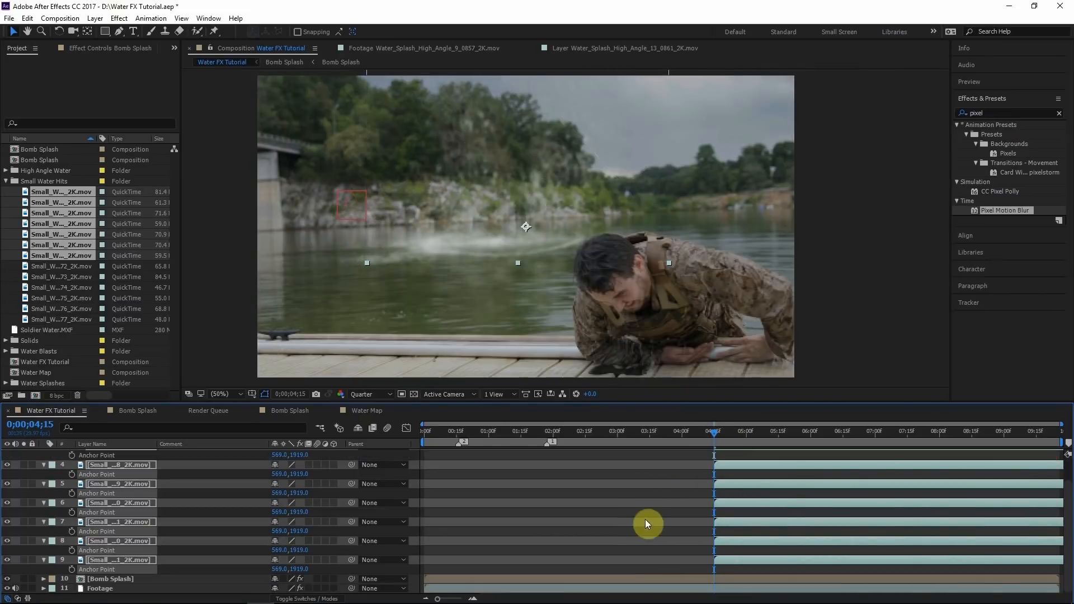
key("a")
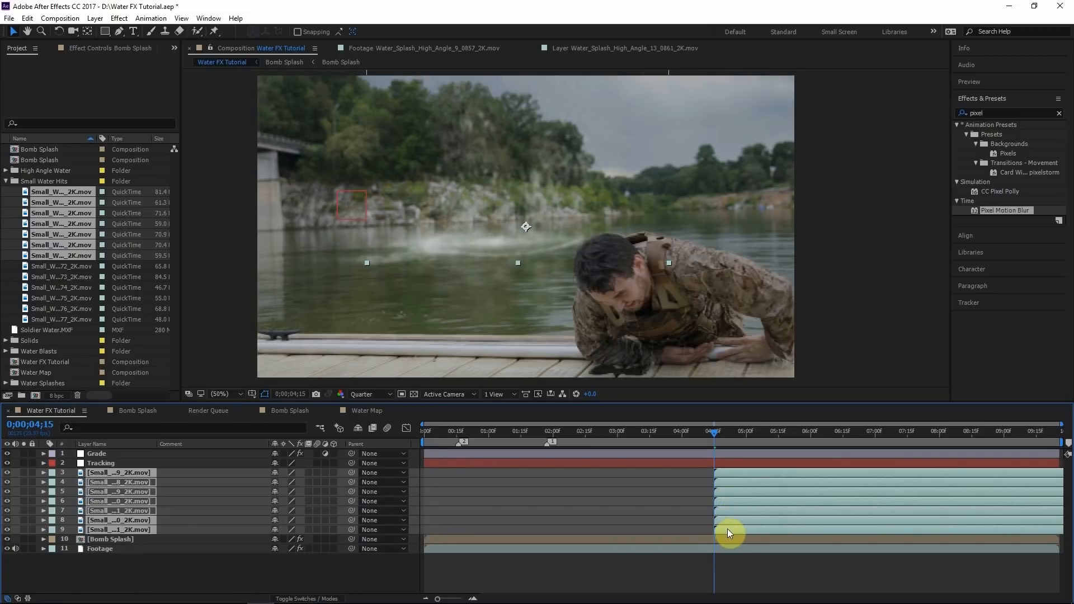
left_click(728, 529, "ctrl")
left_click_drag(721, 523, 725, 524)
left_click(727, 519, "ctrl")
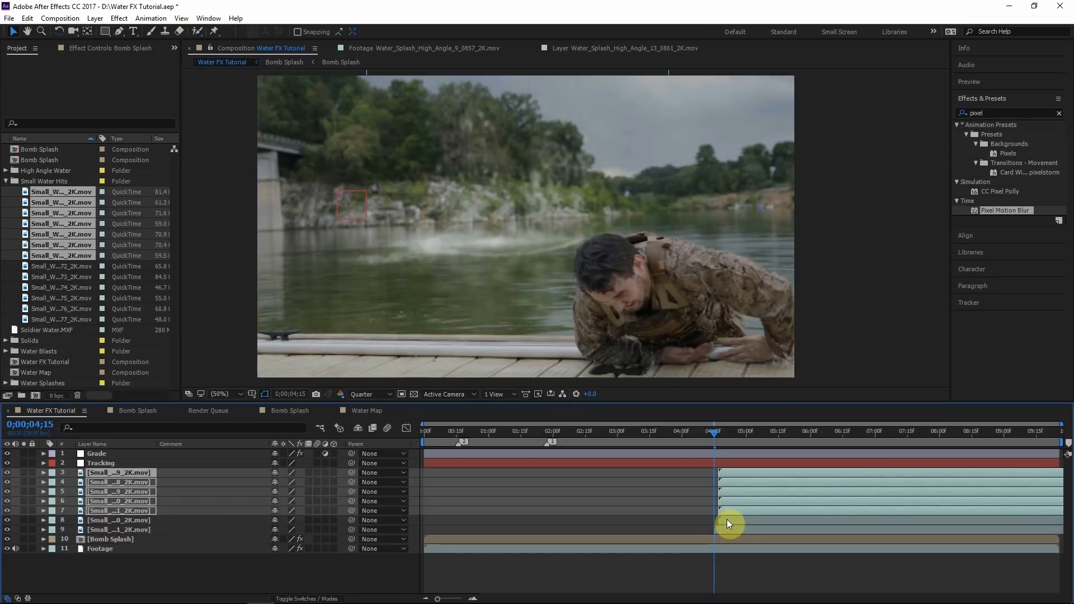
left_click_drag(727, 511, 732, 511)
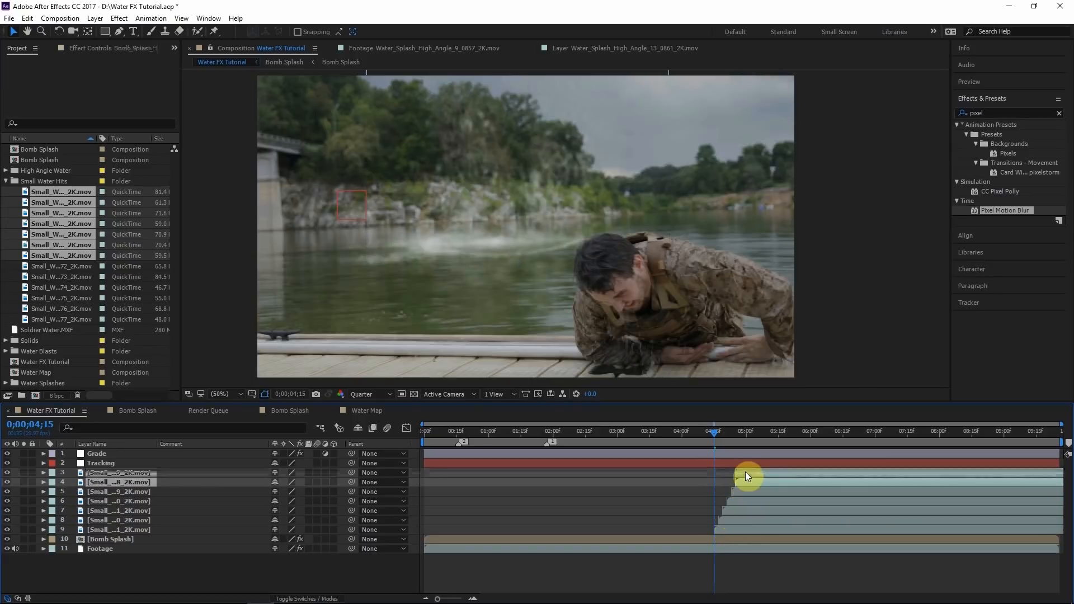
left_click(745, 472, "ctrl")
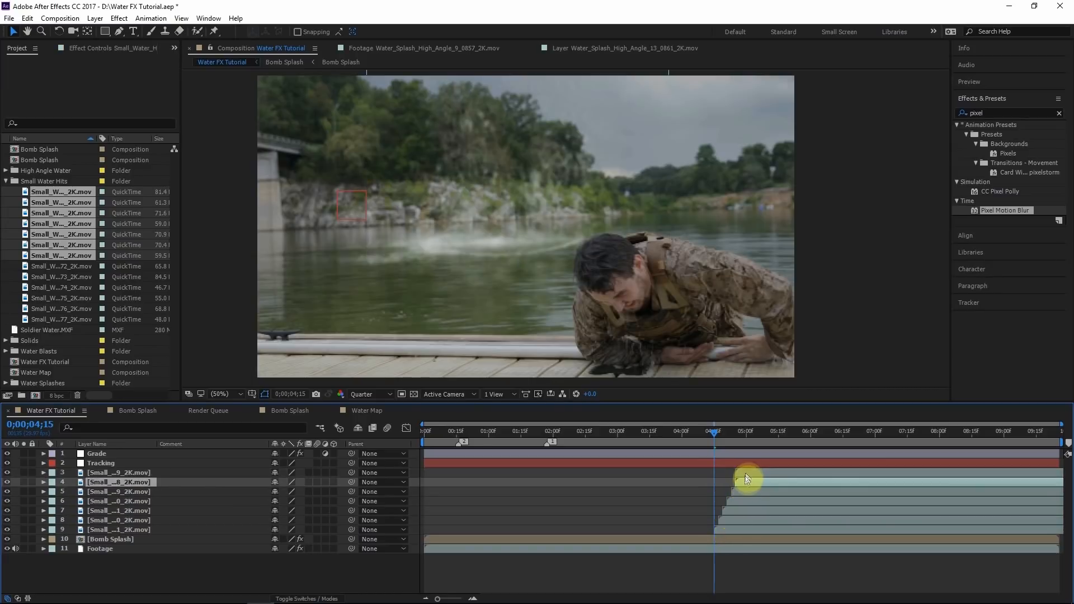
left_click(745, 479, "ctrl")
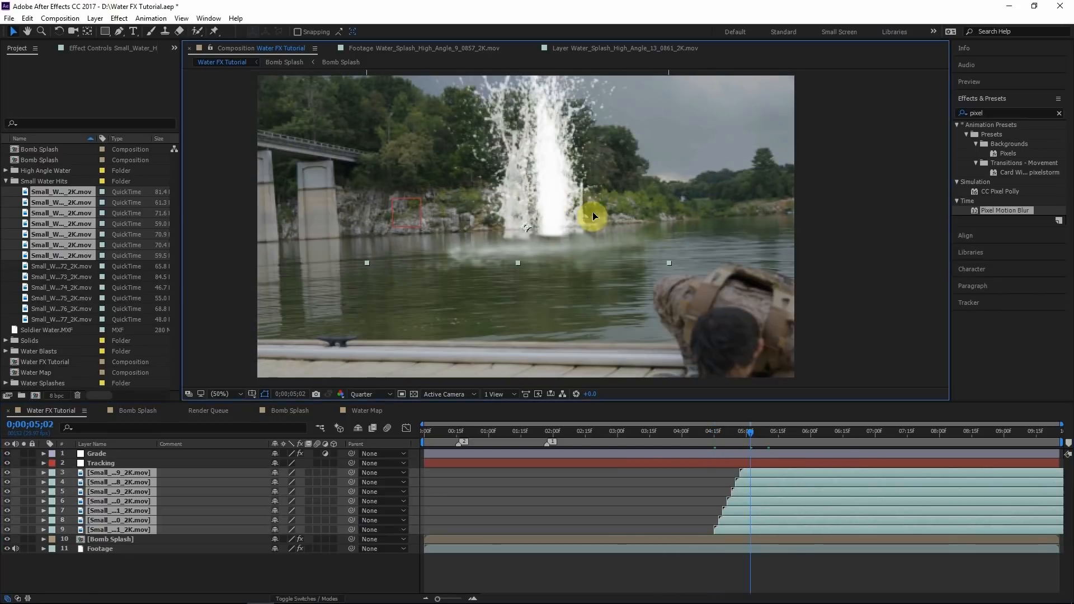
Step: Move all seven water hits to the water behind the soldier's back and scale them to 22%
left_click_drag(593, 212, 829, 253)
key("s")
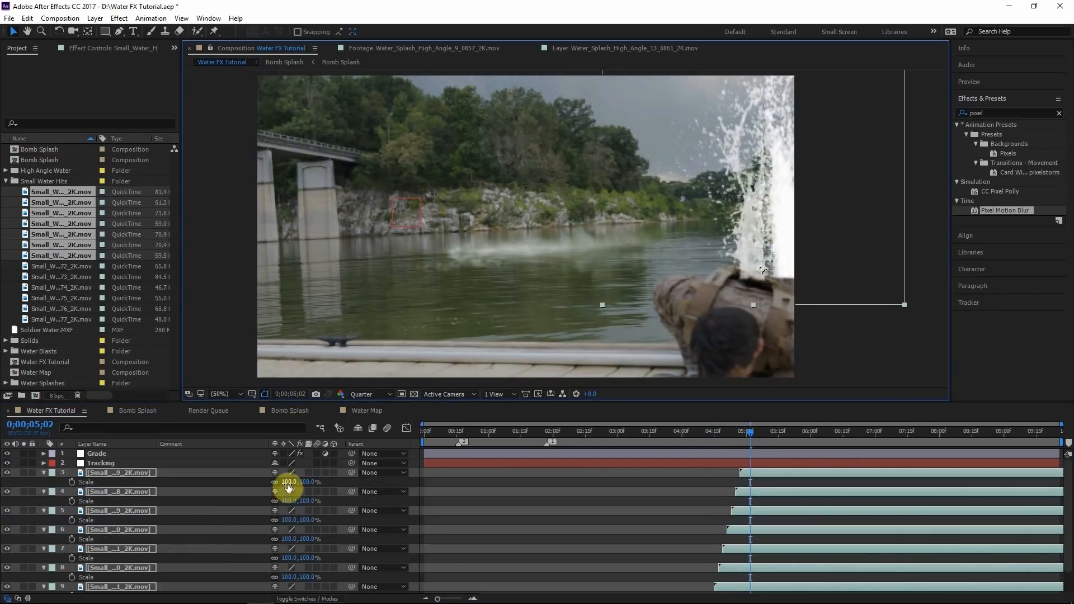
left_click_drag(287, 483, 257, 484)
Step: Spread the water hits one by one into a diagonal row from the far water behind the soldier to the dock edge
left_click(731, 556)
left_click(750, 585)
left_click(766, 249)
left_click_drag(765, 250, 780, 225)
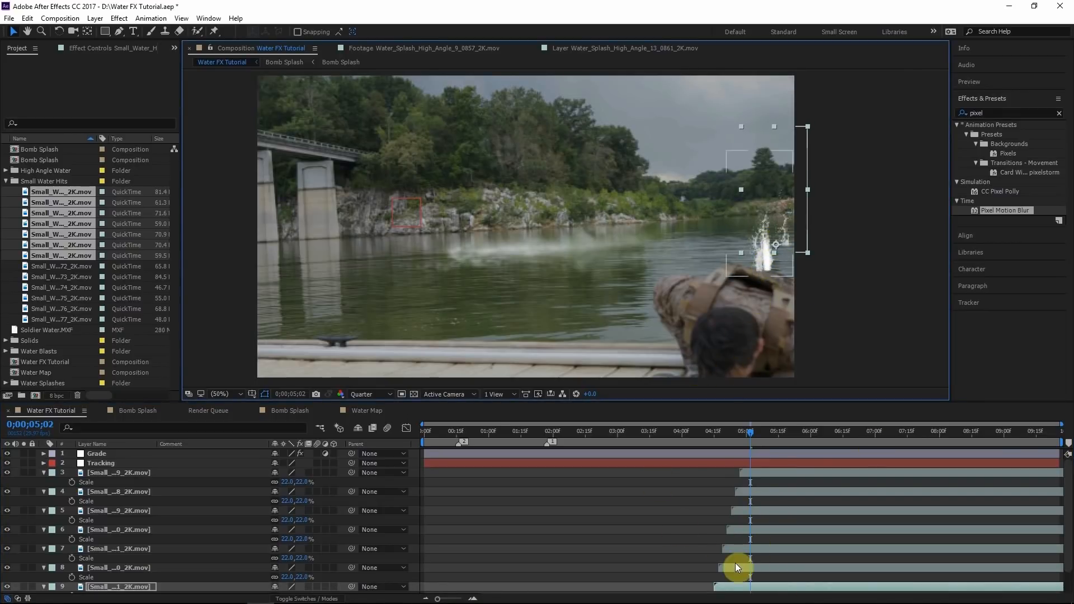
left_click(732, 567)
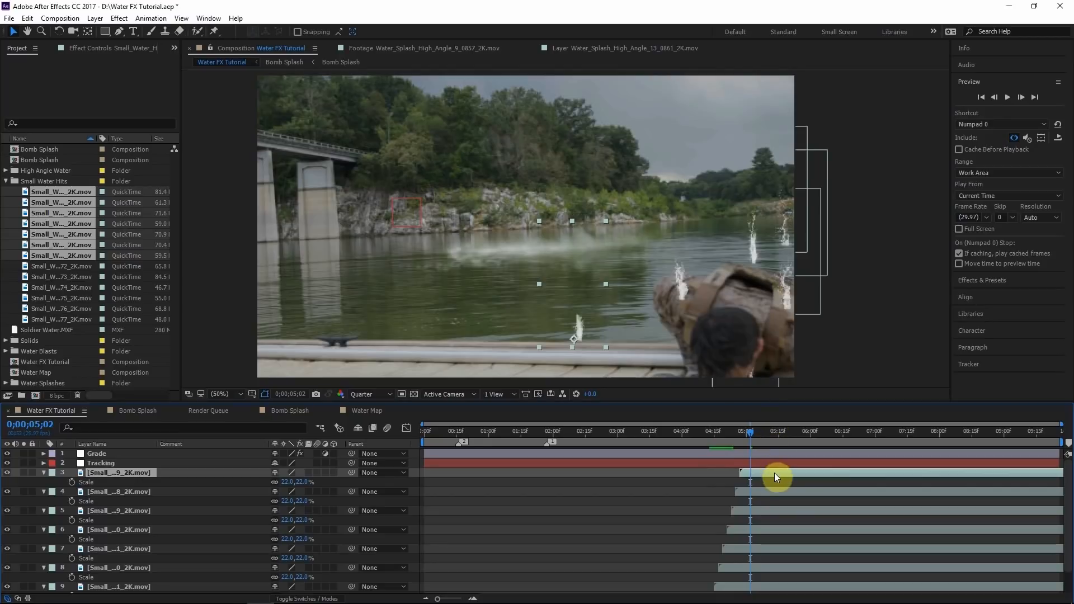
Step: Parent all seven small water hit layers to the Tracking null and preview the result
scroll(774, 474, "down", 2)
left_click(757, 559, "shift")
scroll(295, 518, "up", 2)
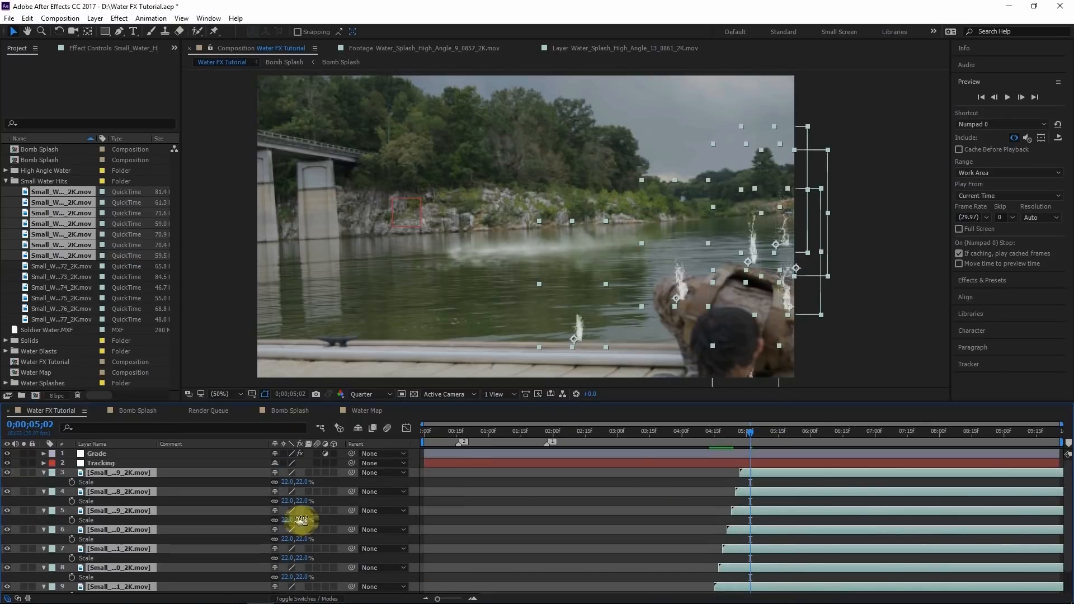
left_click_drag(351, 473, 112, 465)
left_click(1008, 96)
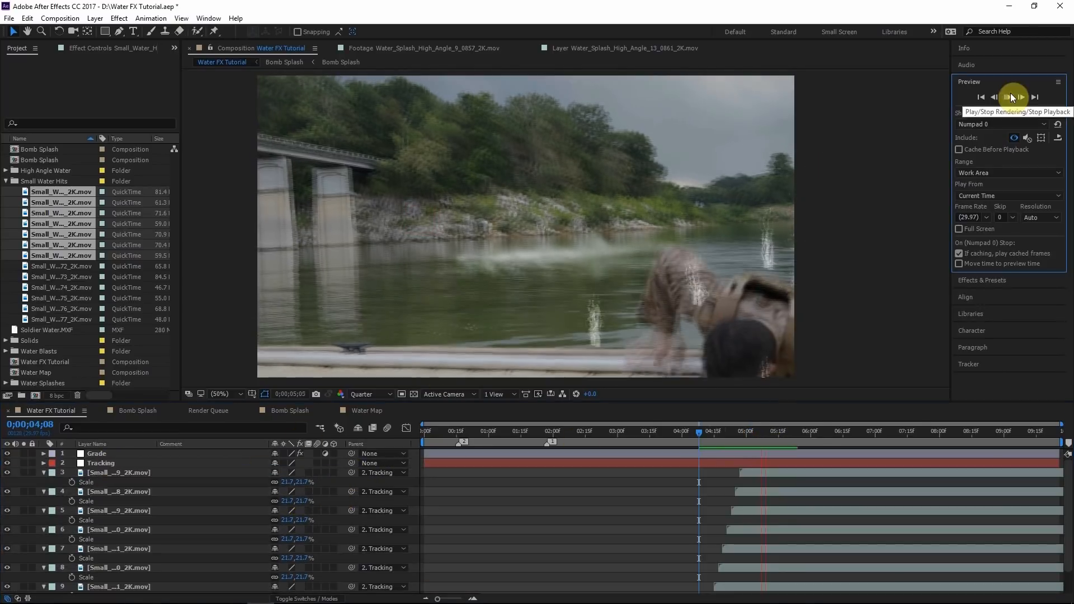
Step: Scale the nearest hit to 39.7%, delete the layer 4 hit, reduce the farther ones progressively from 18.9% to 11.5%, and preview them
mouse_move(743, 437)
left_mouse_down()
mouse_move(763, 436)
mouse_move(734, 433)
left_mouse_up()
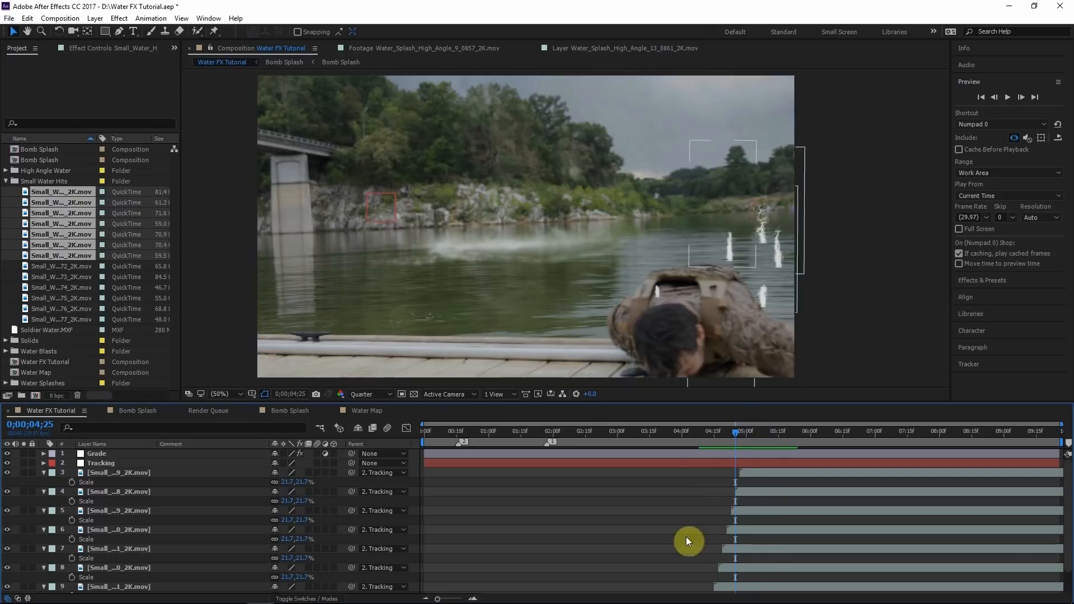
left_click(759, 433)
left_click_drag(760, 431, 762, 432)
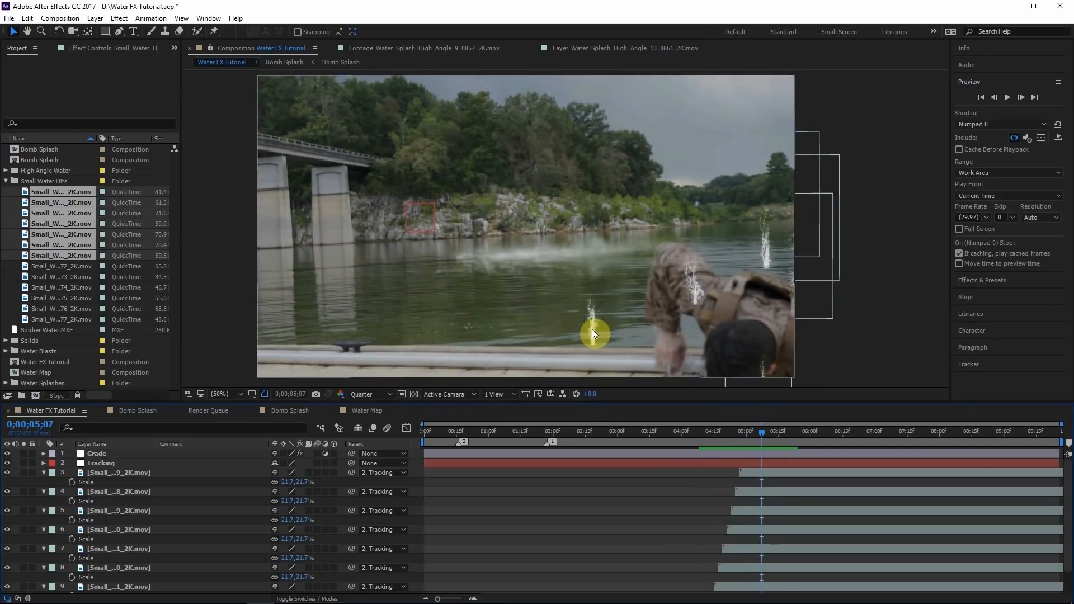
left_click_drag(287, 483, 294, 483)
left_click(749, 492)
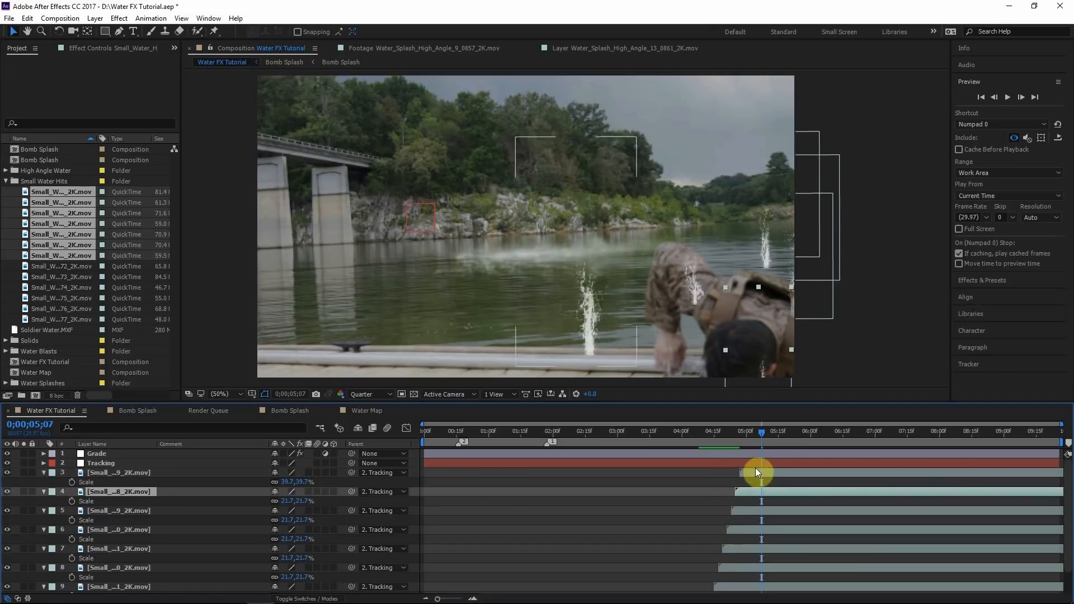
key("Delete")
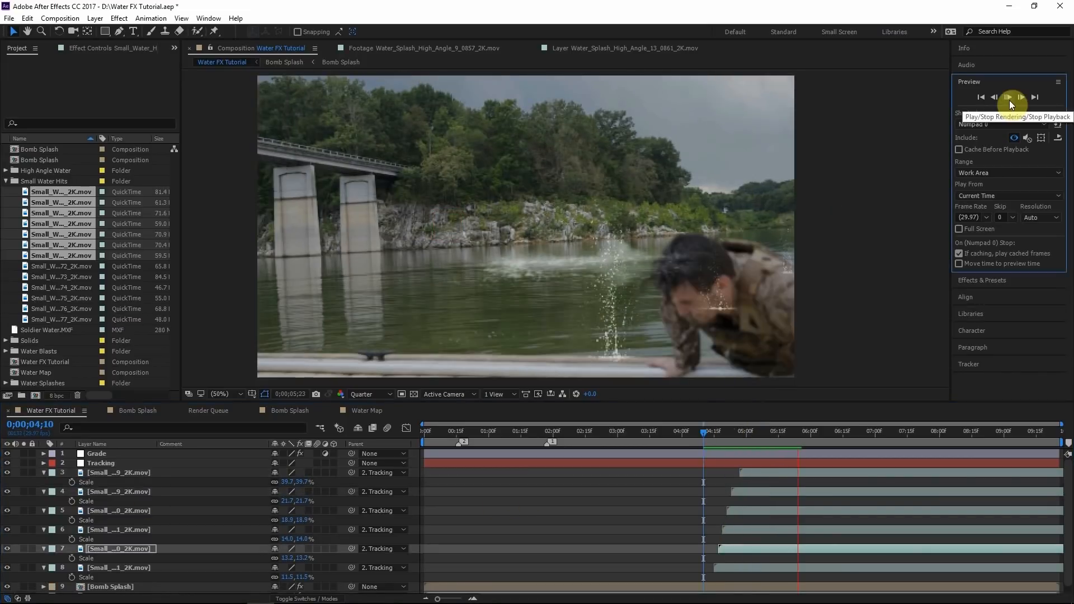
left_click(1009, 97)
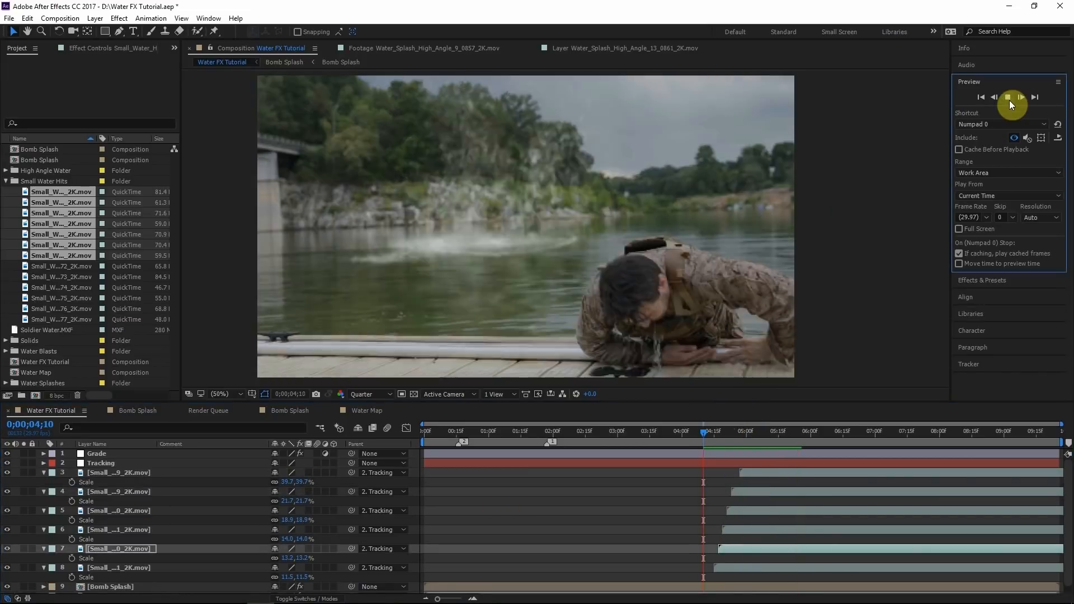
left_click(1009, 99)
Step: At 0;00;05;02, move the layer 5 water hit to the open water beyond the dock, clear of the soldier
left_click_drag(713, 429, 751, 432)
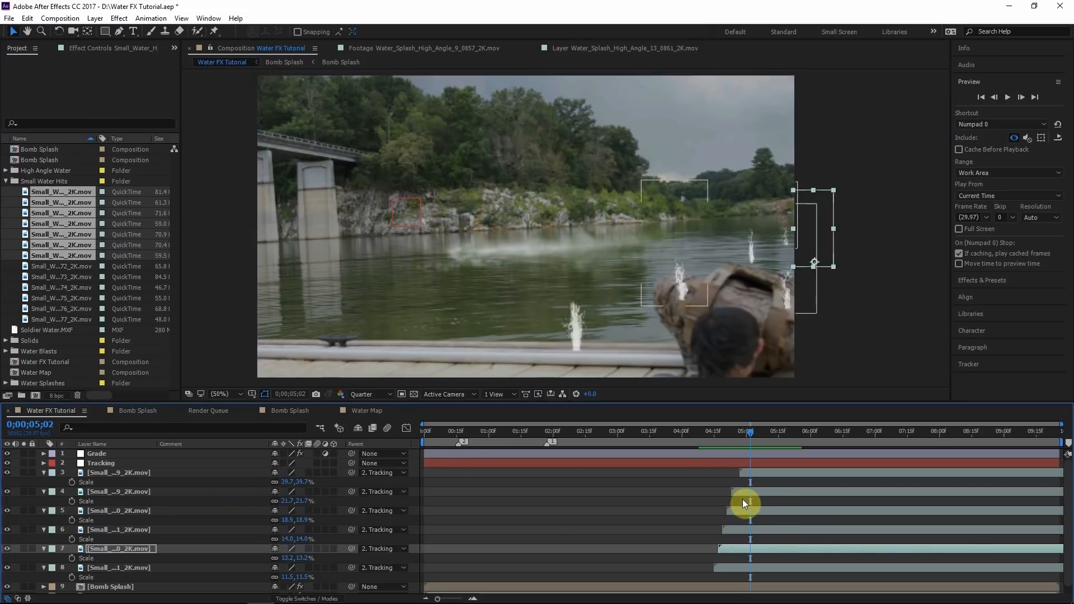
left_click(771, 511)
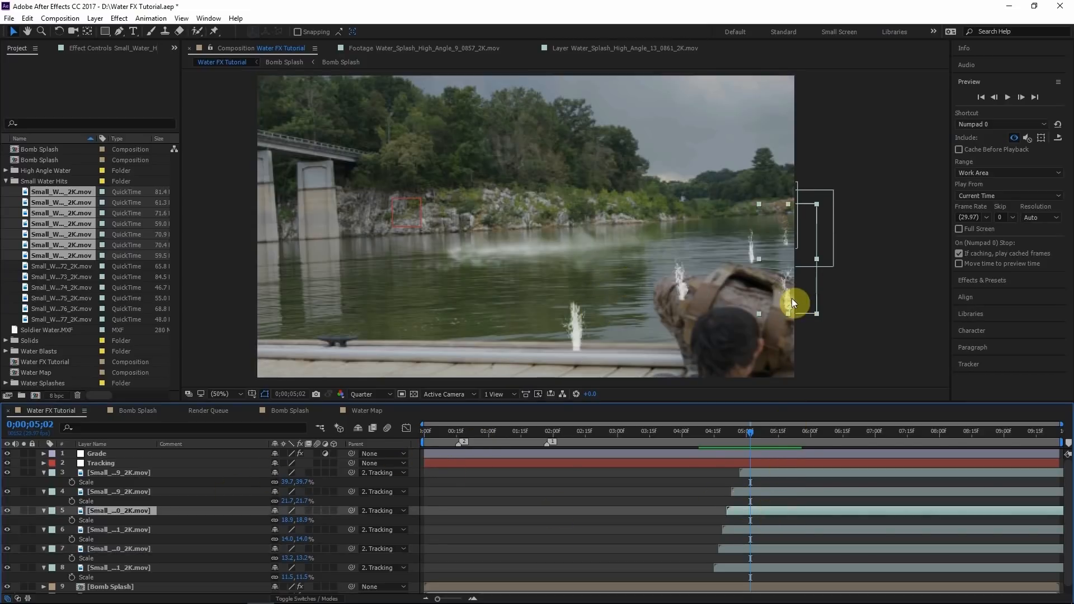
left_click_drag(794, 297, 475, 278)
scroll(475, 277, "up", 2)
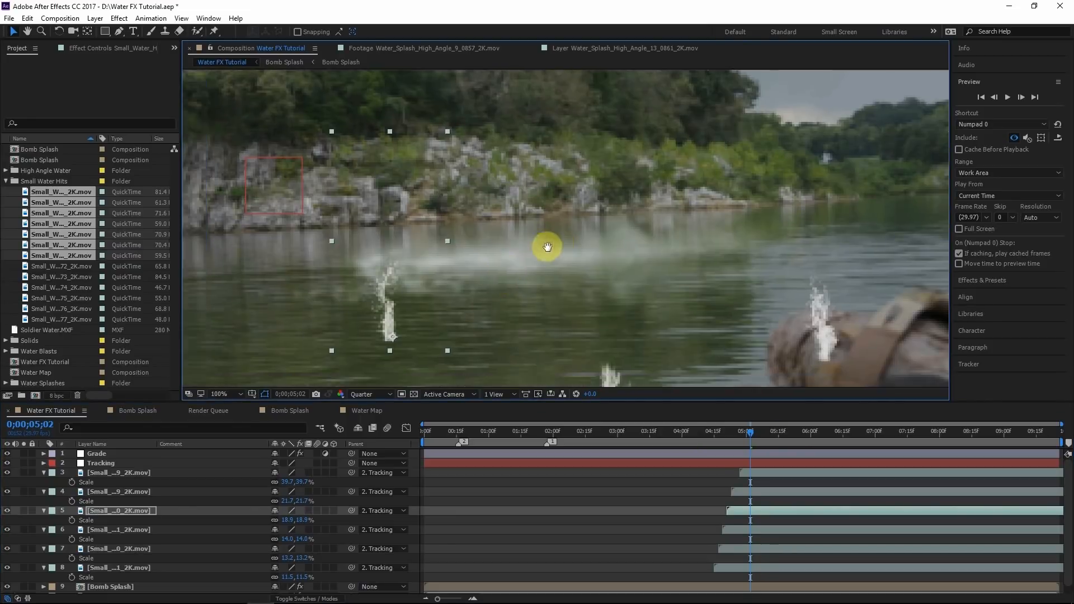
scroll(495, 306, "down", 2)
scroll(502, 307, "up", 2)
scroll(546, 301, "down", 2)
scroll(531, 302, "up", 1)
scroll(519, 301, "down", 1)
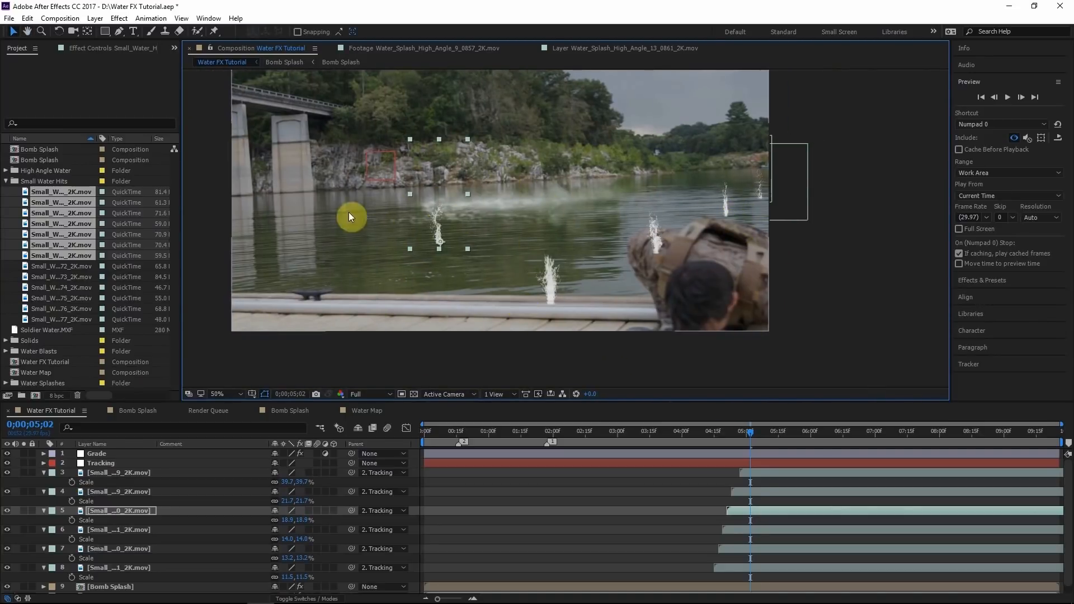
scroll(475, 235, "up", 2)
left_click_drag(495, 242, 636, 264)
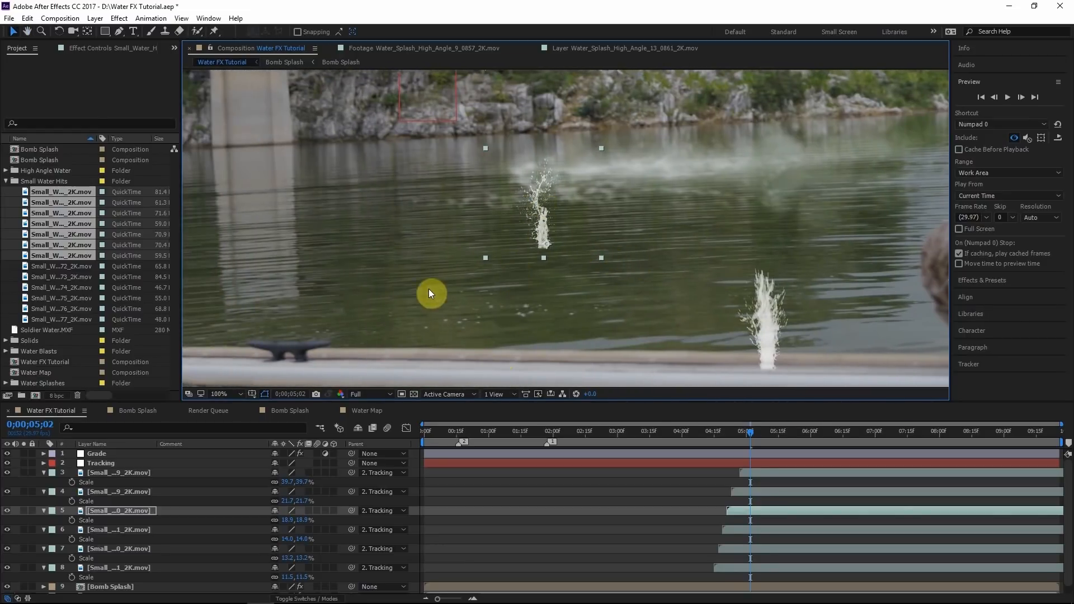
Step: Duplicate the layer 5 water hit and flip the copy vertically with an unlinked scale of 18.9, -18.9%
left_click(138, 511)
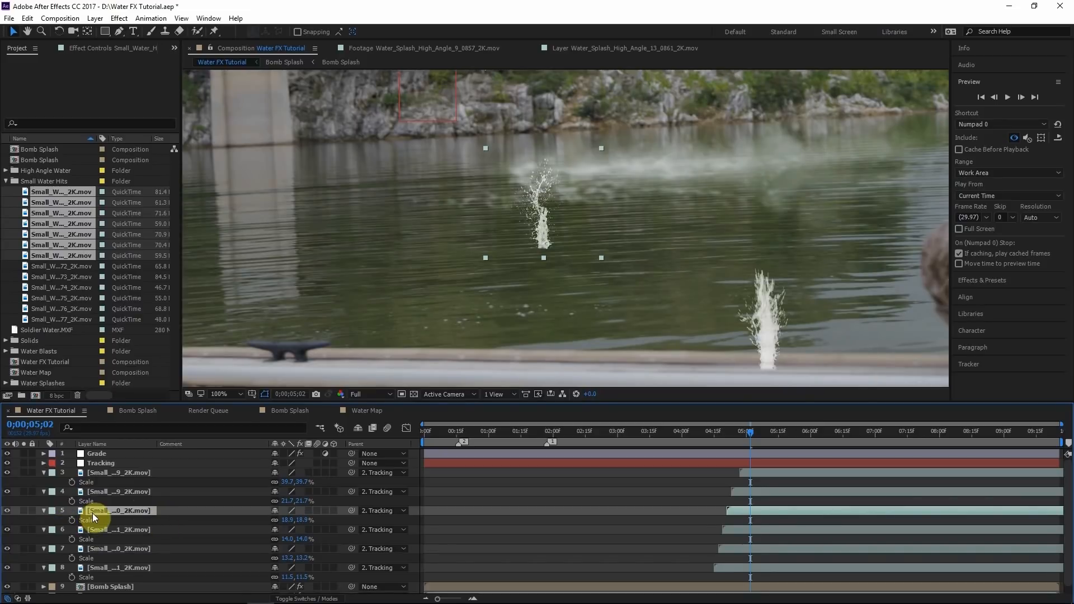
key("ctrl+d")
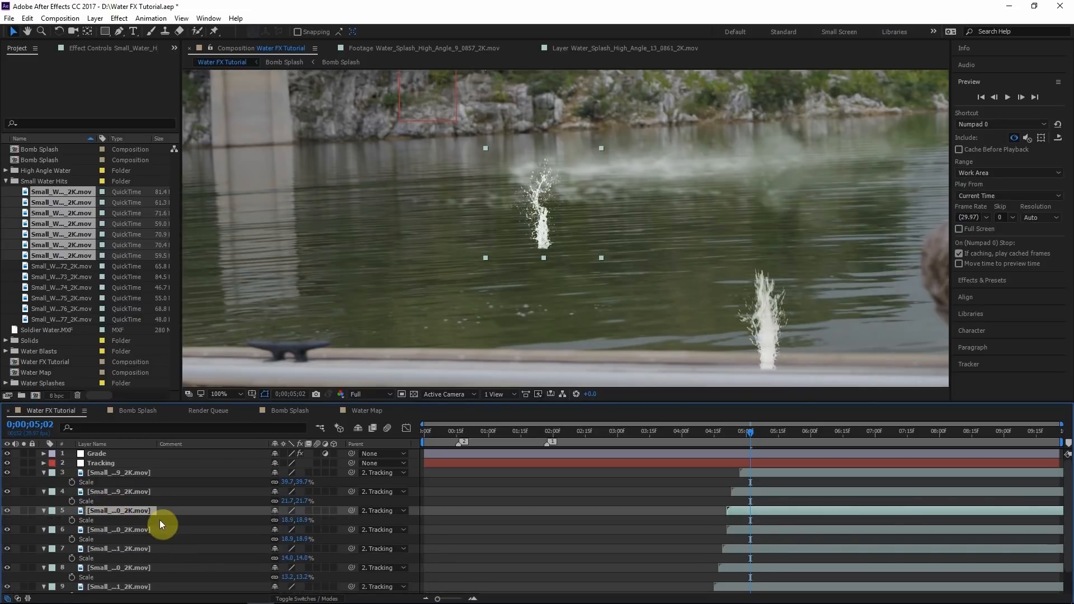
left_click(299, 521)
left_click(302, 520)
key("Return")
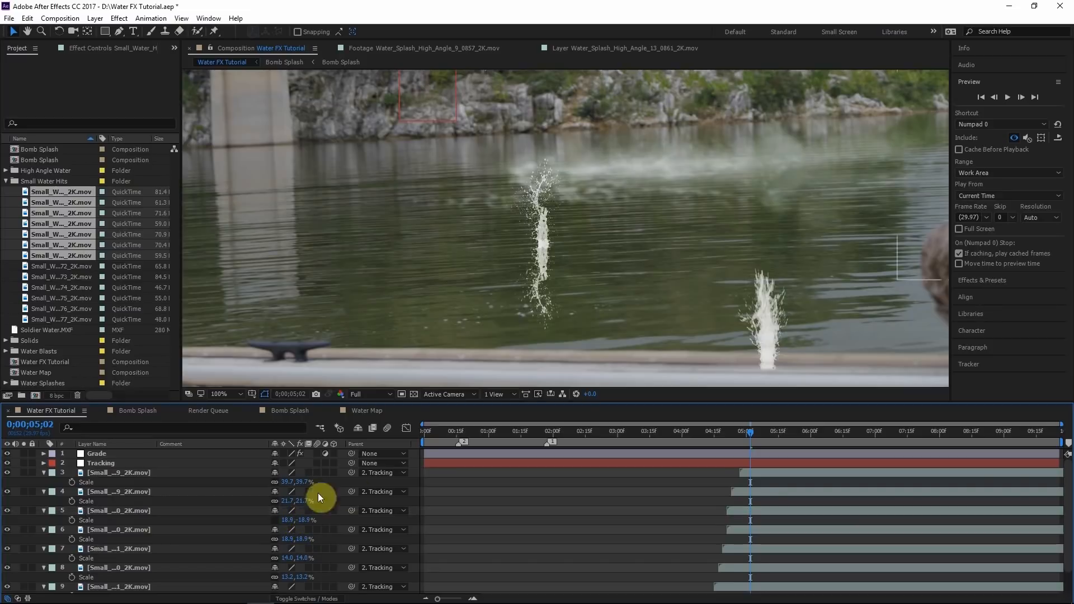
Step: Squash the flipped copy's vertical scale to -14.3% and lower its opacity to 50%
left_click(136, 495)
left_click(132, 509)
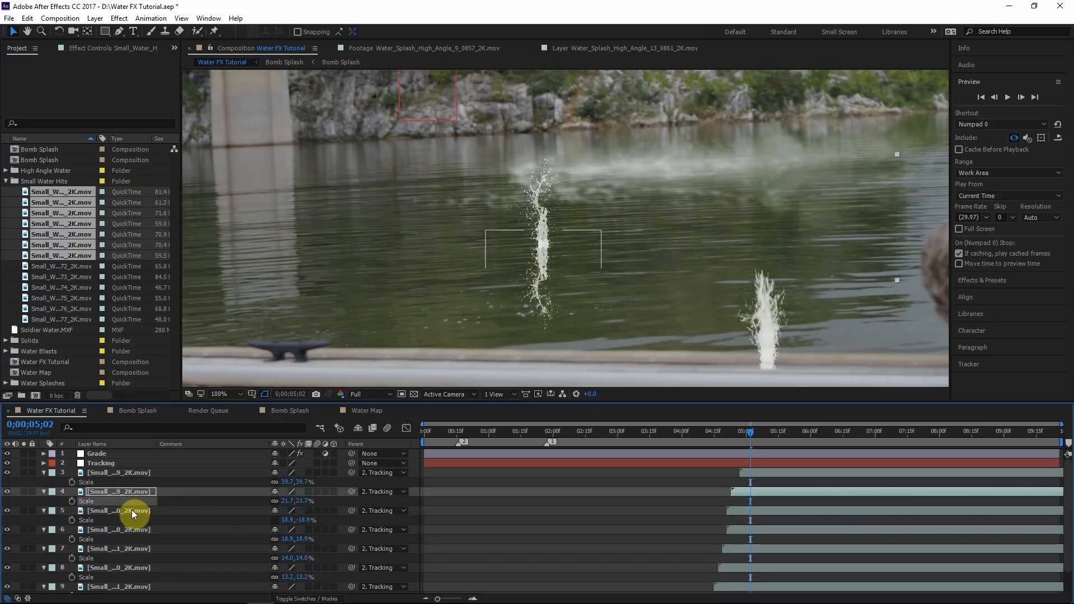
left_click_drag(543, 231, 545, 238)
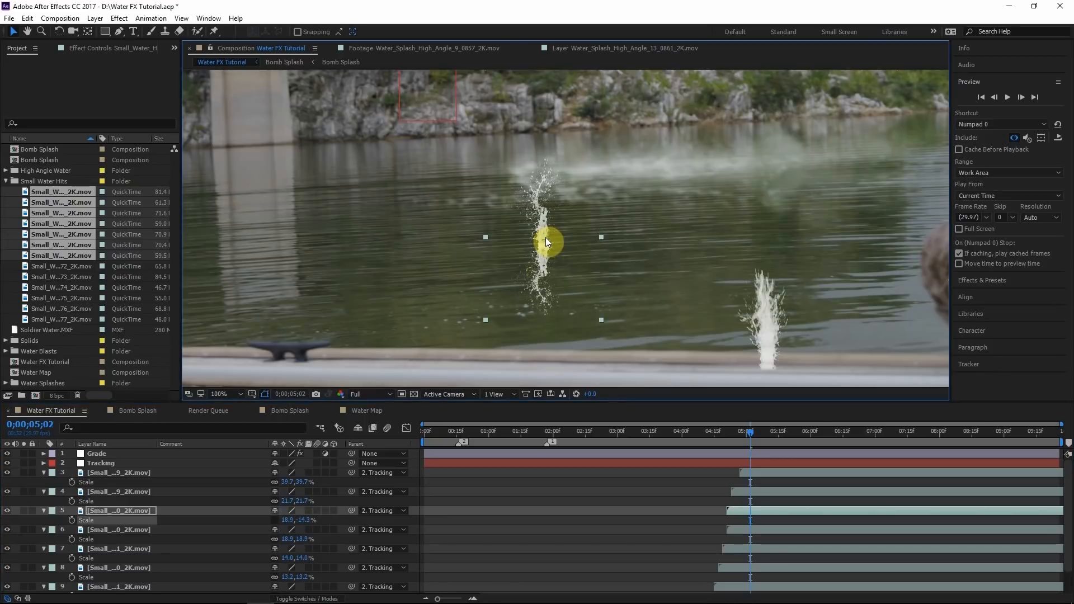
key("t")
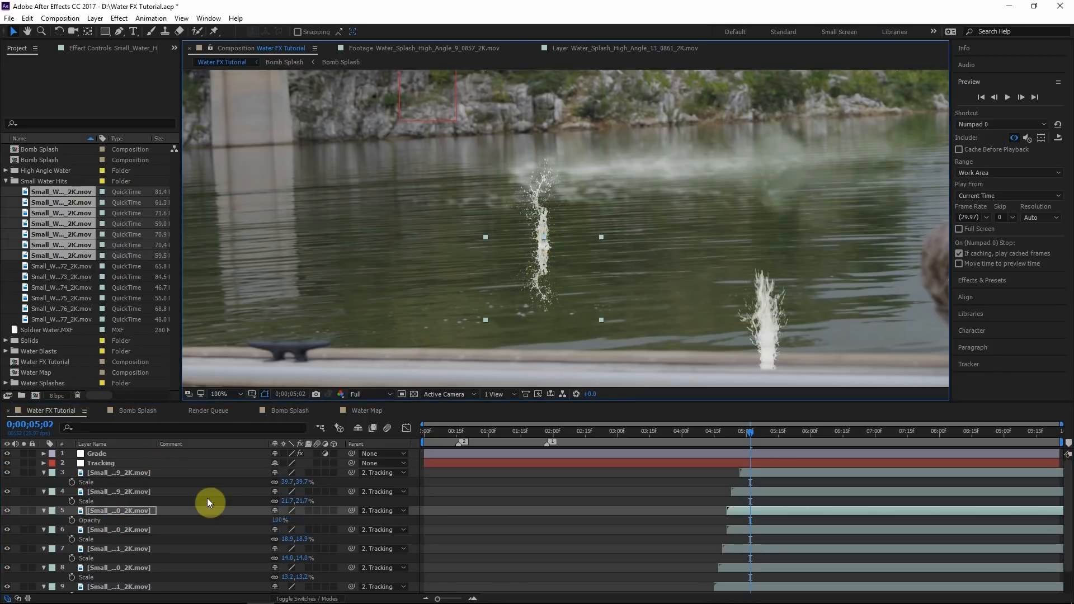
left_click_drag(280, 522, 253, 523)
Step: Apply Turbulent Displace to the reflection layer with amount 121 and size 37
left_click(985, 280)
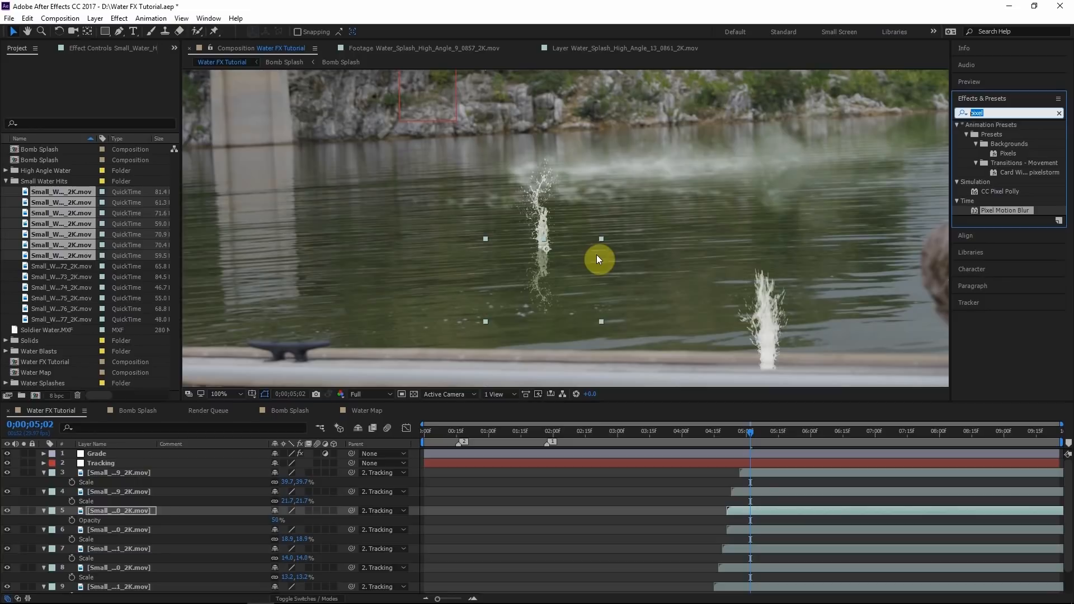
type("tur")
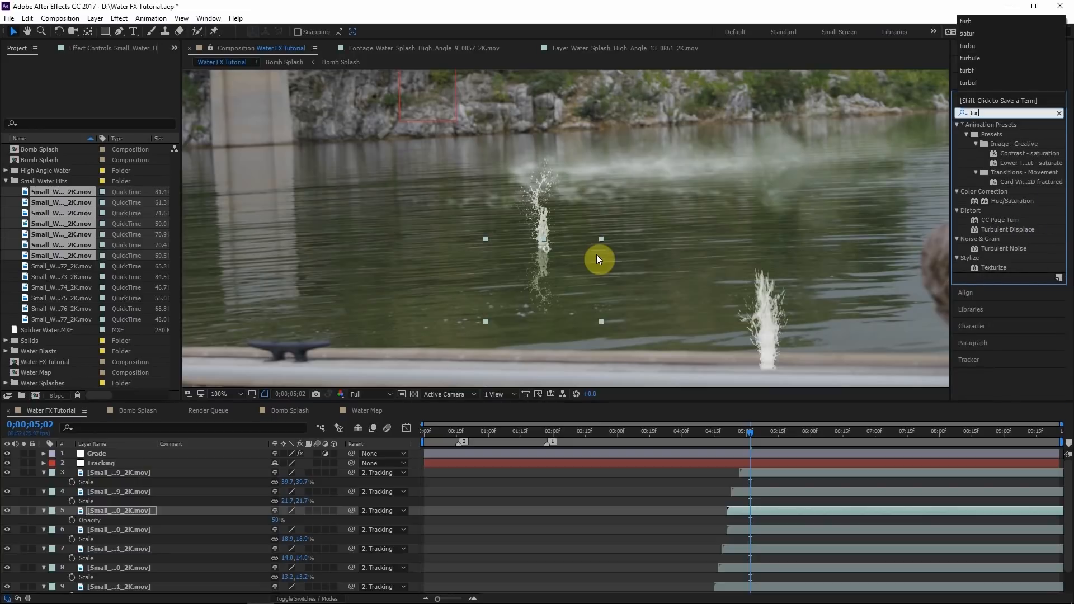
type("b")
double_click(1014, 135)
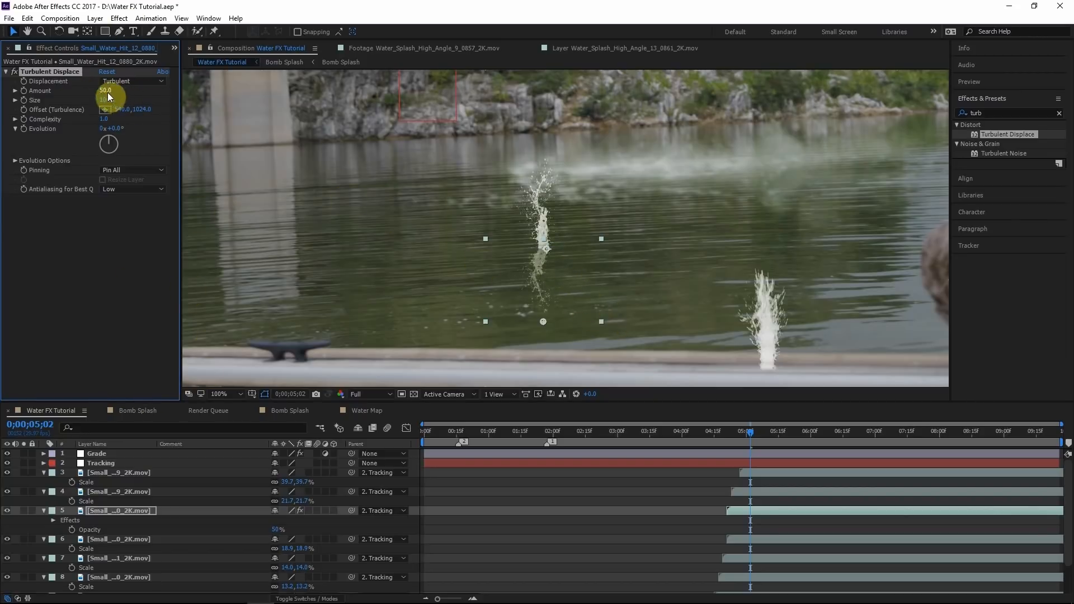
left_click_drag(118, 93, 75, 101)
Step: Add a Transform effect above Turbulent Displace with uniform scale off and scale height 500
key("ctrl+5")
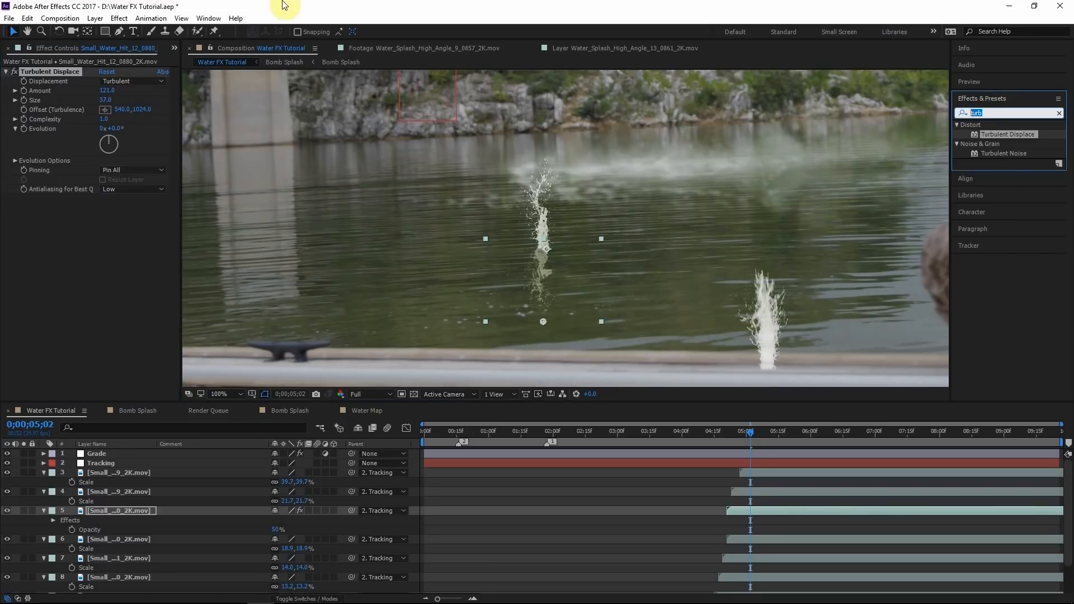
type("trans")
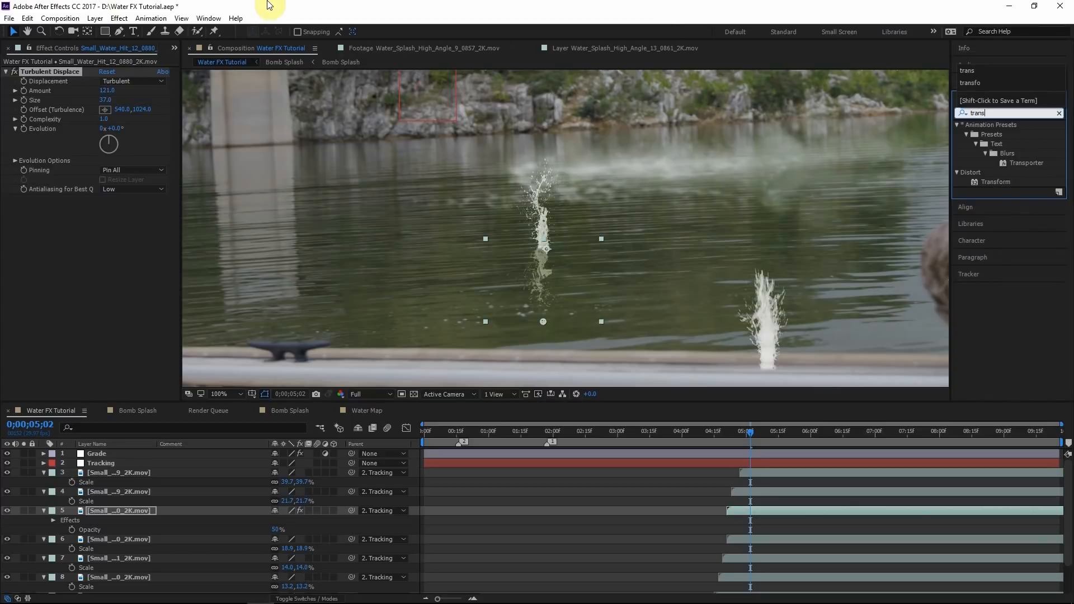
left_click_drag(995, 182, 78, 72)
left_click_drag(994, 182, 86, 112)
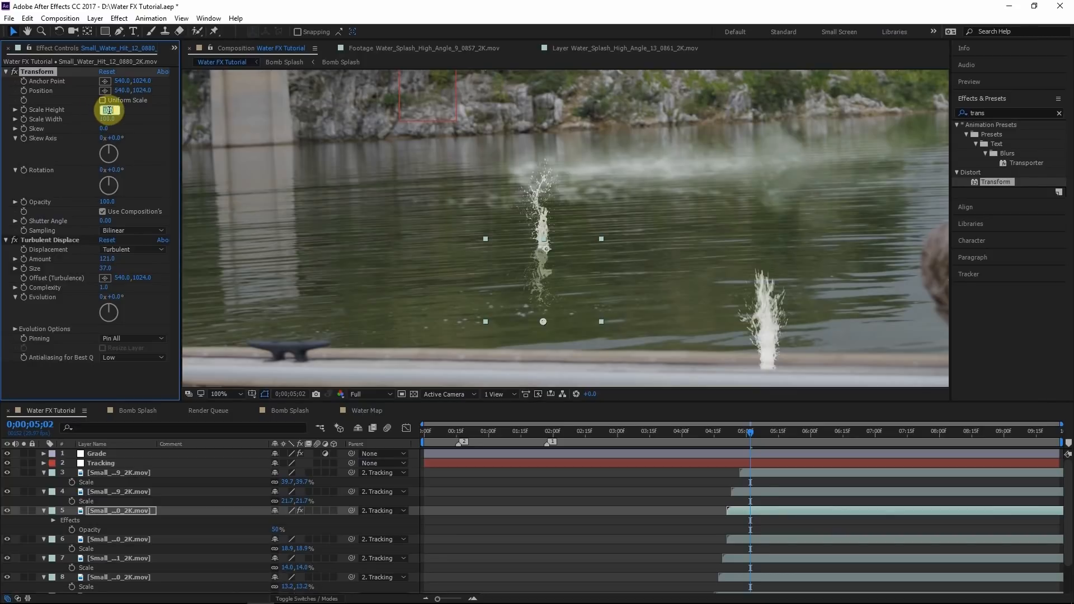
key("Return")
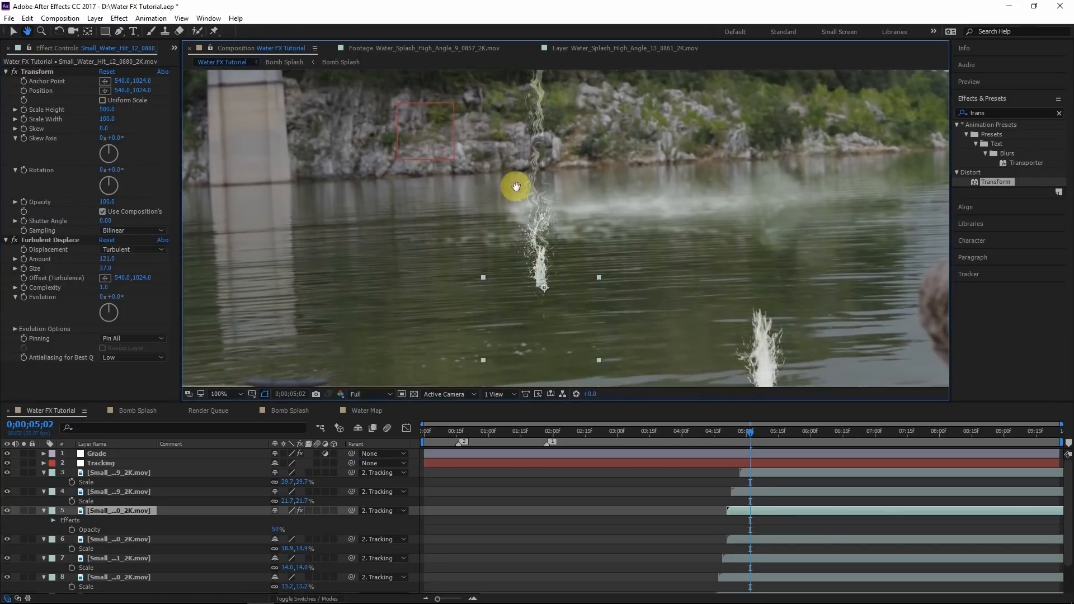
Step: Add a second Transform effect below Turbulent Displace with uniform scale off and scale height 20, and compare the reflection with it off and on
left_click_drag(995, 182, 98, 374)
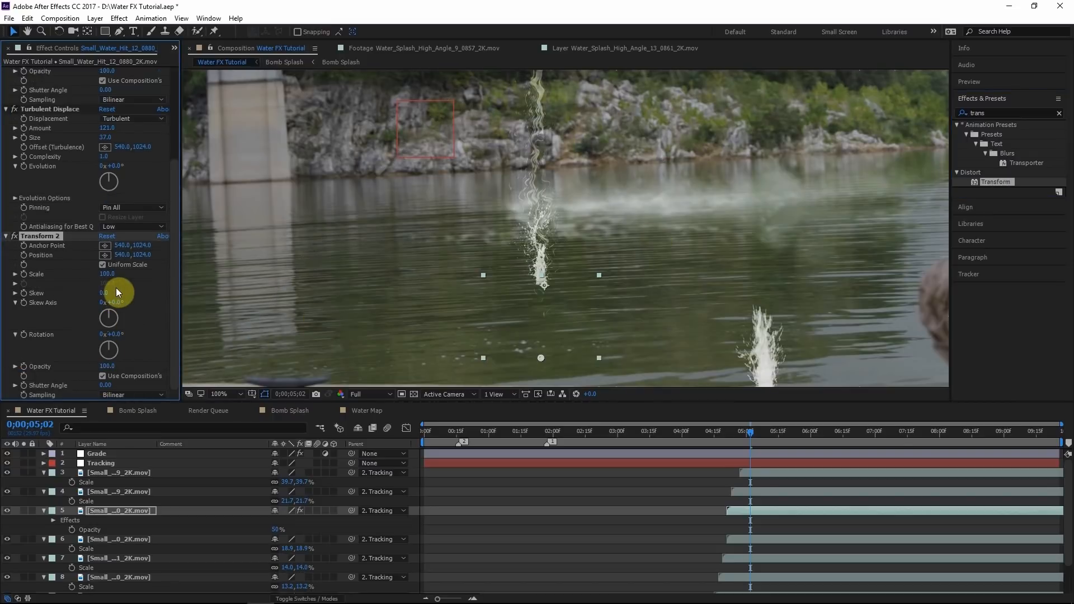
left_click(124, 264)
left_click(133, 278)
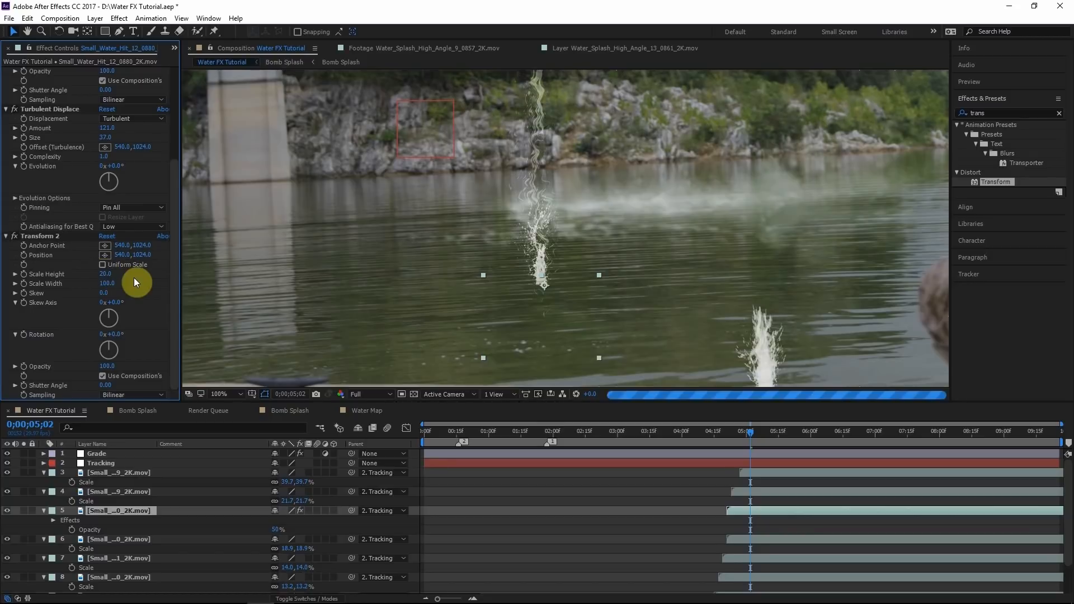
scroll(573, 284, "up", 1)
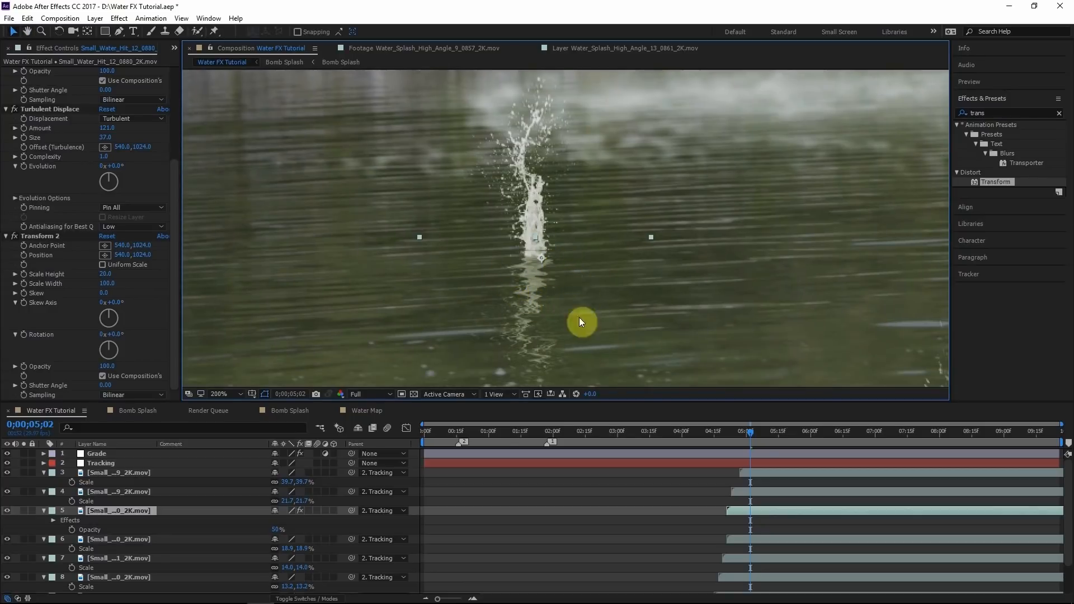
scroll(513, 315, "down", 1)
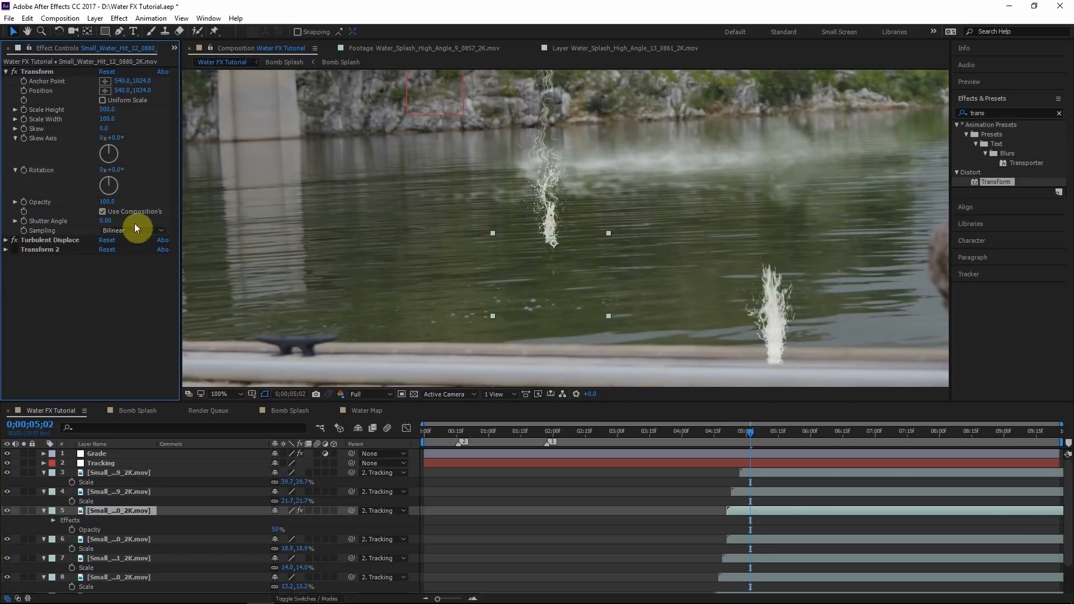
left_click(15, 241)
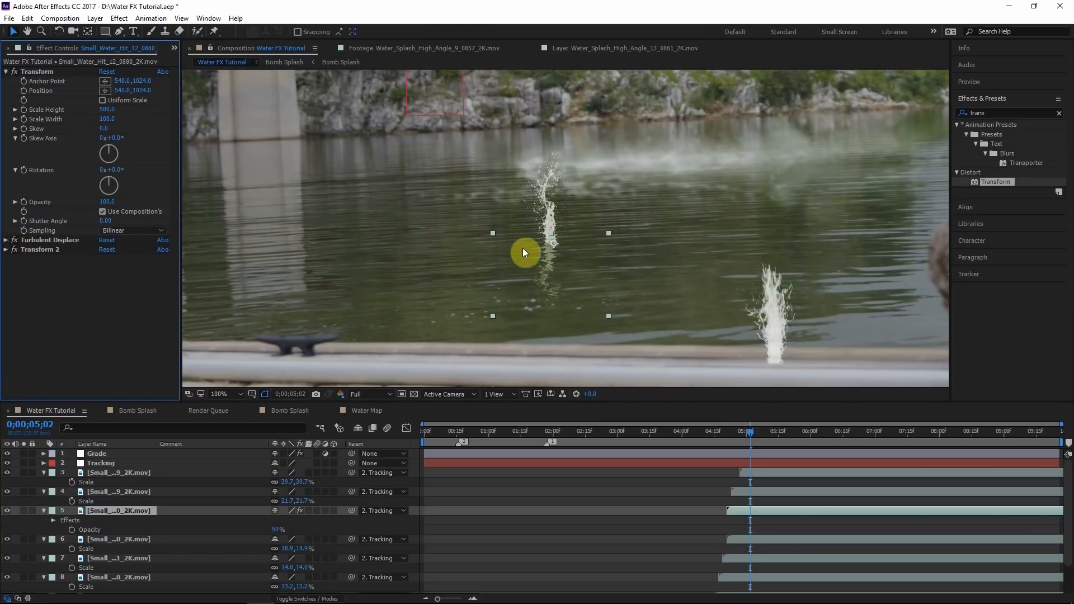
Step: Set the reflection's Turbulent Displace amount to 103 and size to 54, and inspect the ripples with the layer deselected
scroll(549, 299, "up", 1)
scroll(569, 308, "down", 1)
scroll(570, 308, "up", 1)
left_click_drag(568, 309, 595, 274)
scroll(594, 283, "down", 1)
left_click(6, 240)
left_click_drag(107, 274, 115, 272)
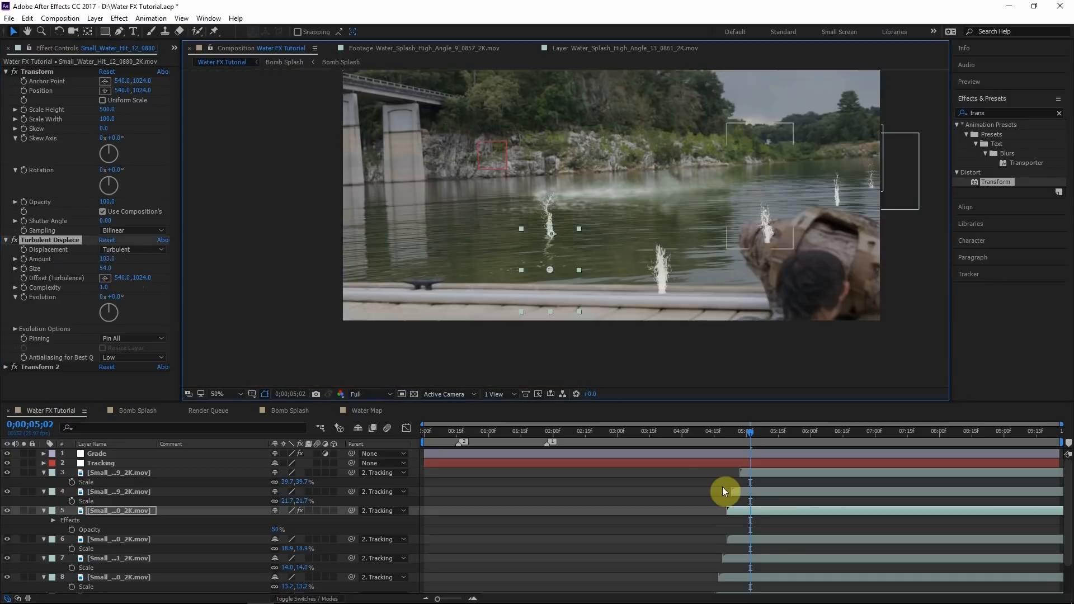
left_click(721, 485)
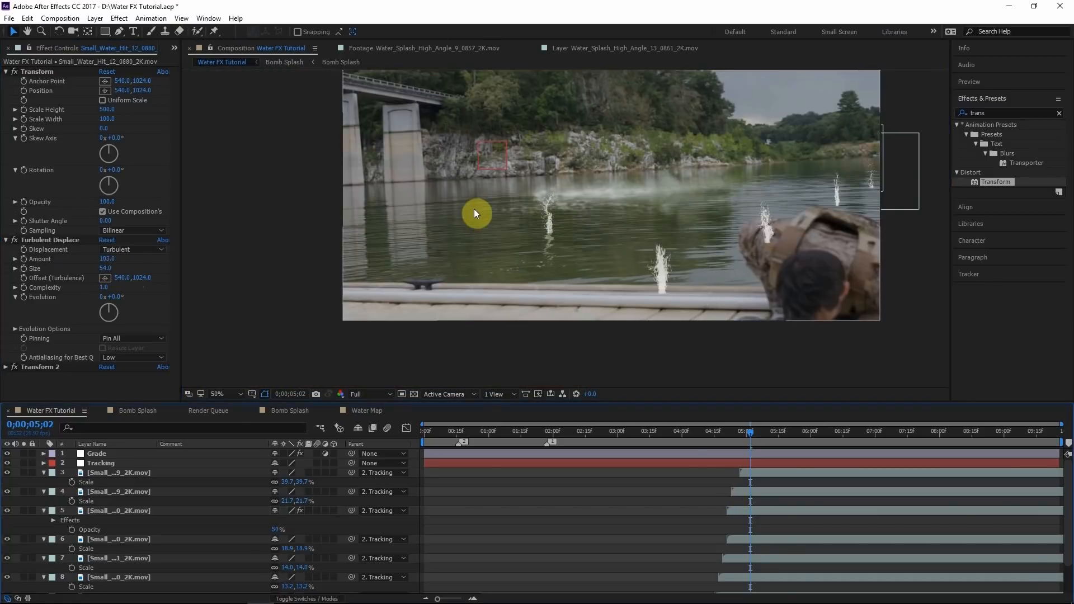
scroll(526, 228, "up", 1)
left_click_drag(530, 228, 542, 223)
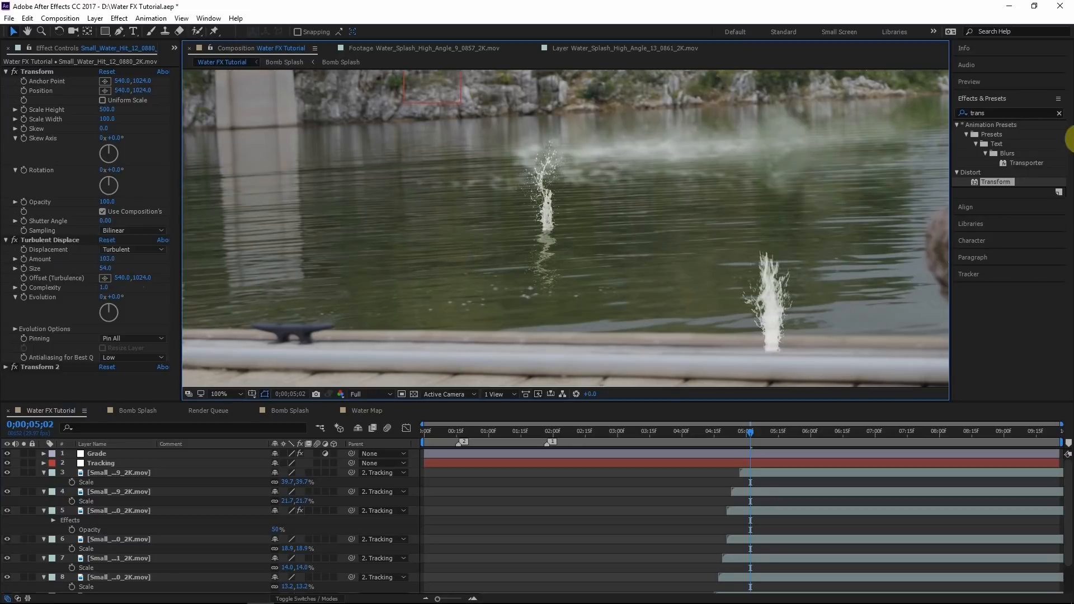
Step: Search the effects for "fast" and add the matching effect to the small water hit's reflection layer
left_click(1015, 113)
type("fast")
left_click_drag(999, 227, 67, 240)
scroll(571, 247, "down", 2)
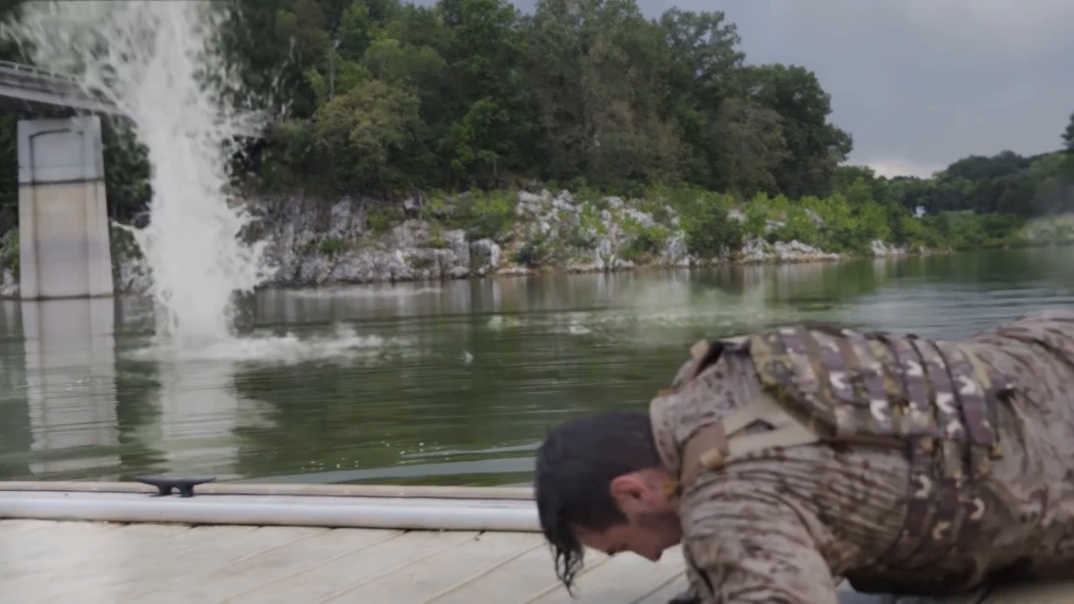
left_click(566, 432)
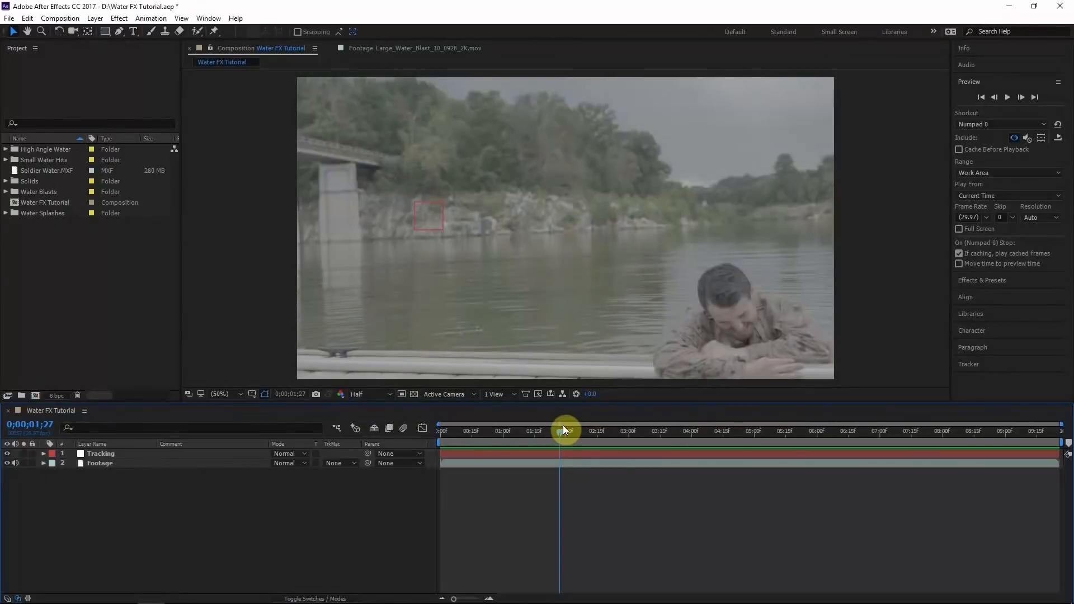
left_click(640, 430)
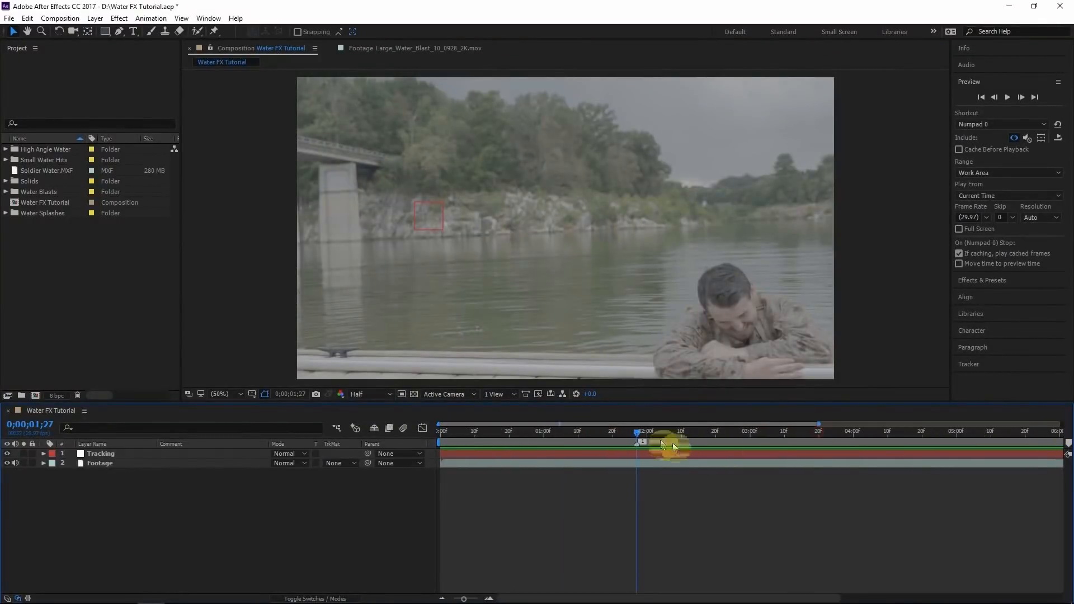
left_click(694, 444)
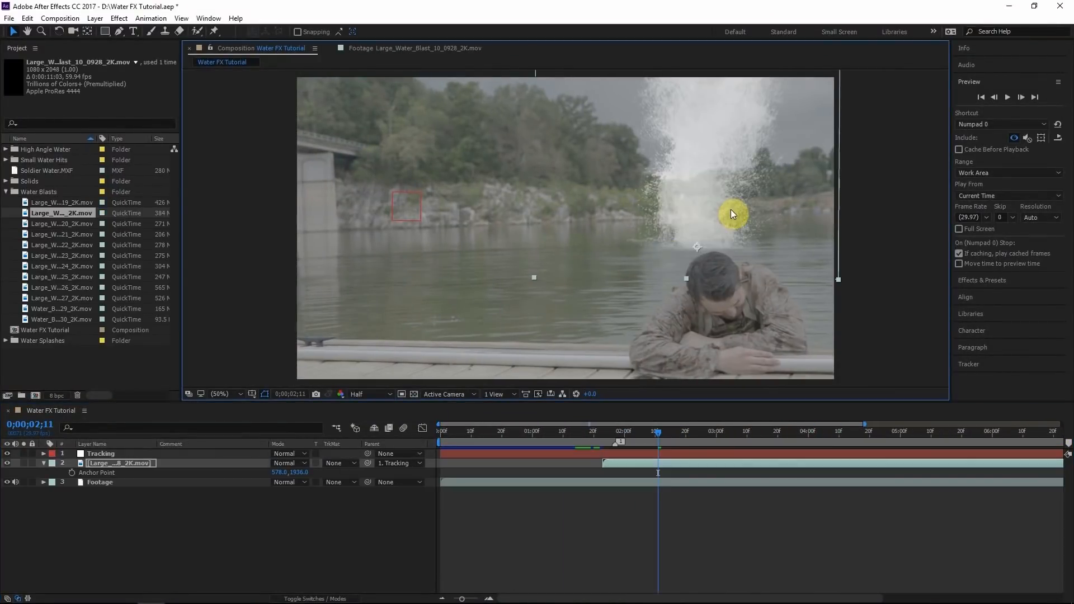
left_click_drag(732, 214, 592, 216)
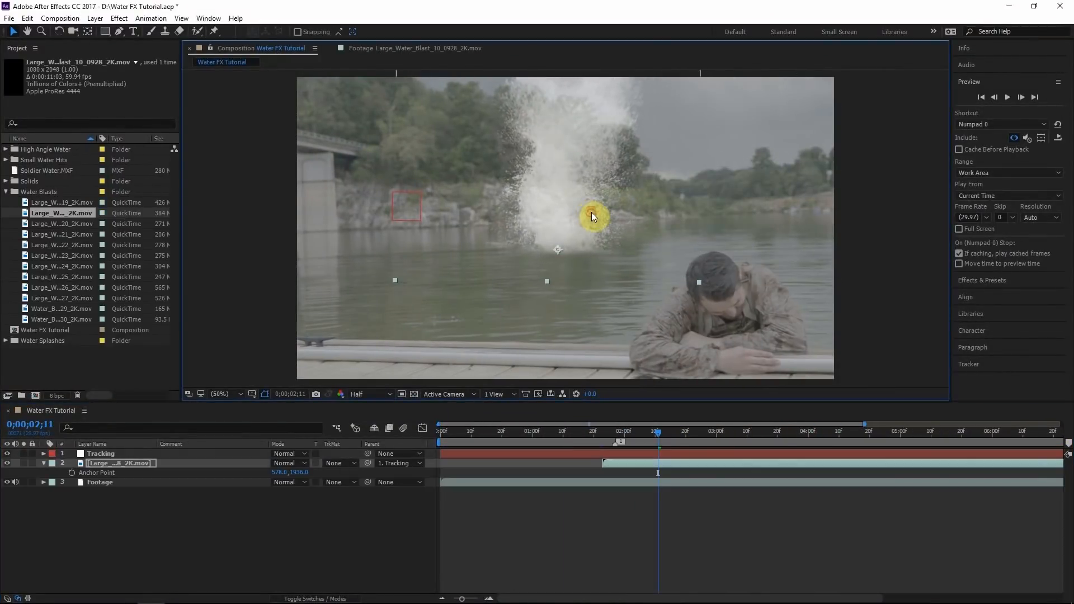
right_click(533, 217)
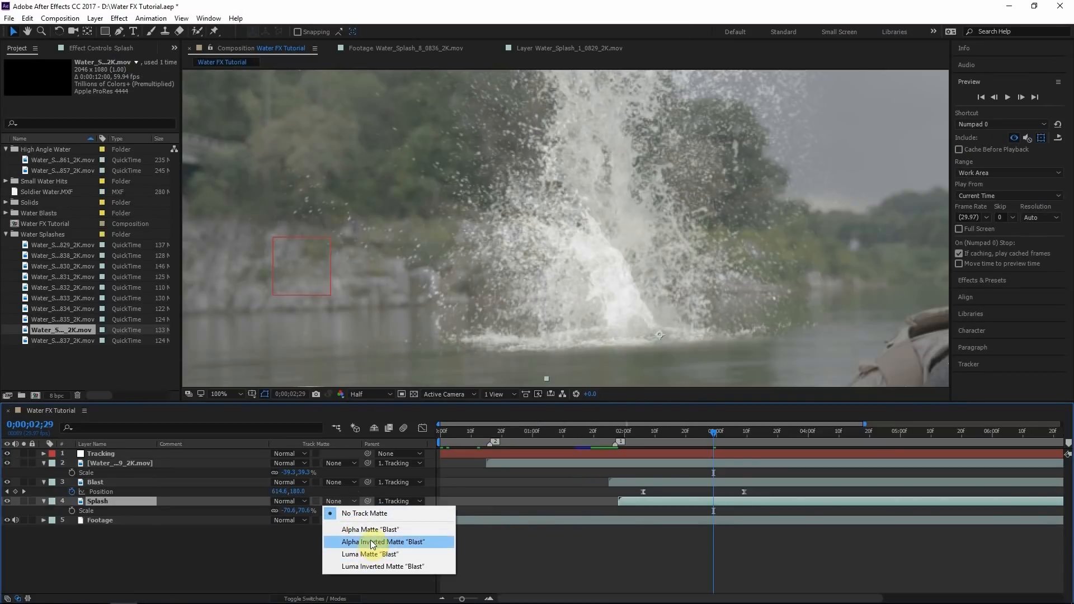
left_click(371, 542)
left_click(10, 484)
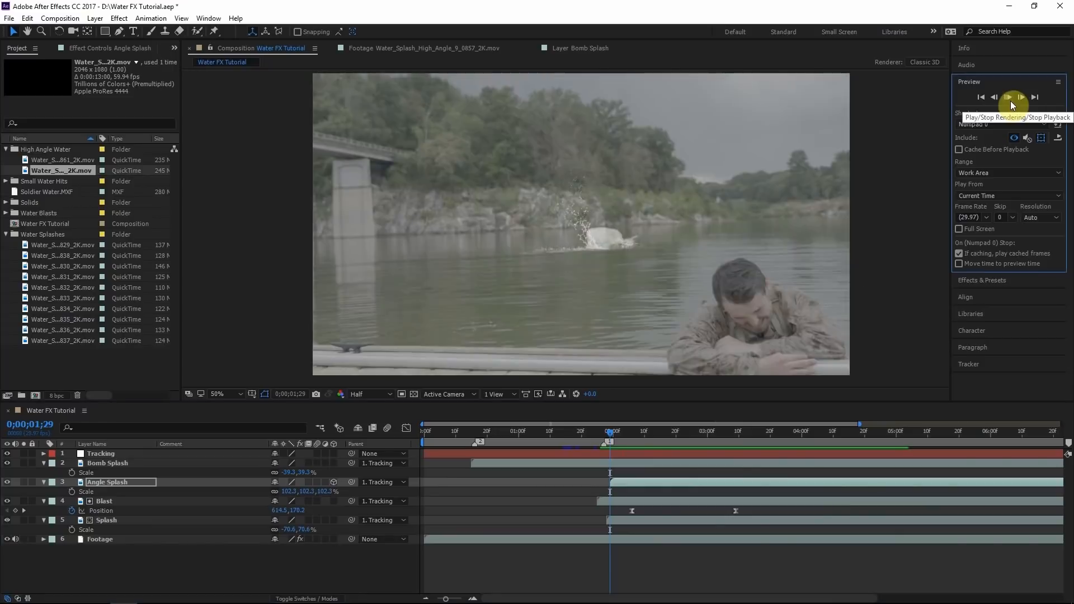
left_click(757, 442)
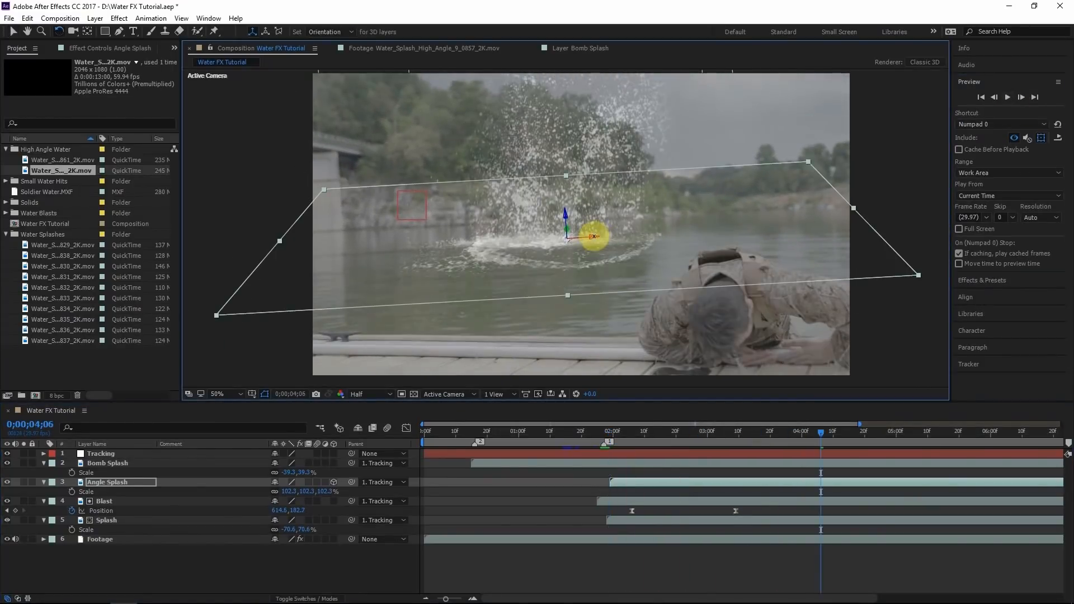
key("w")
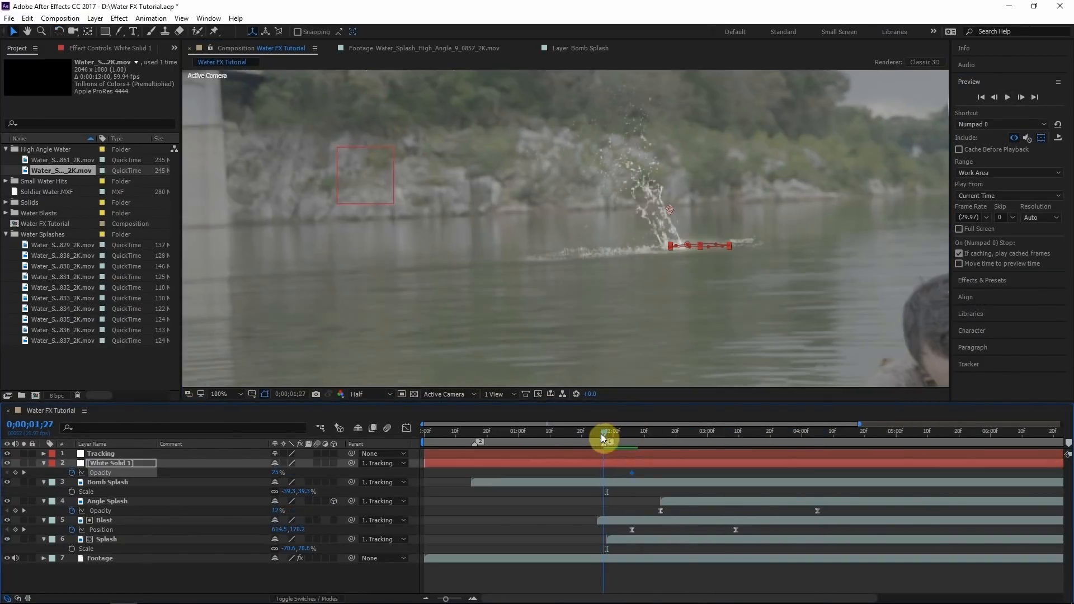
left_click(622, 432)
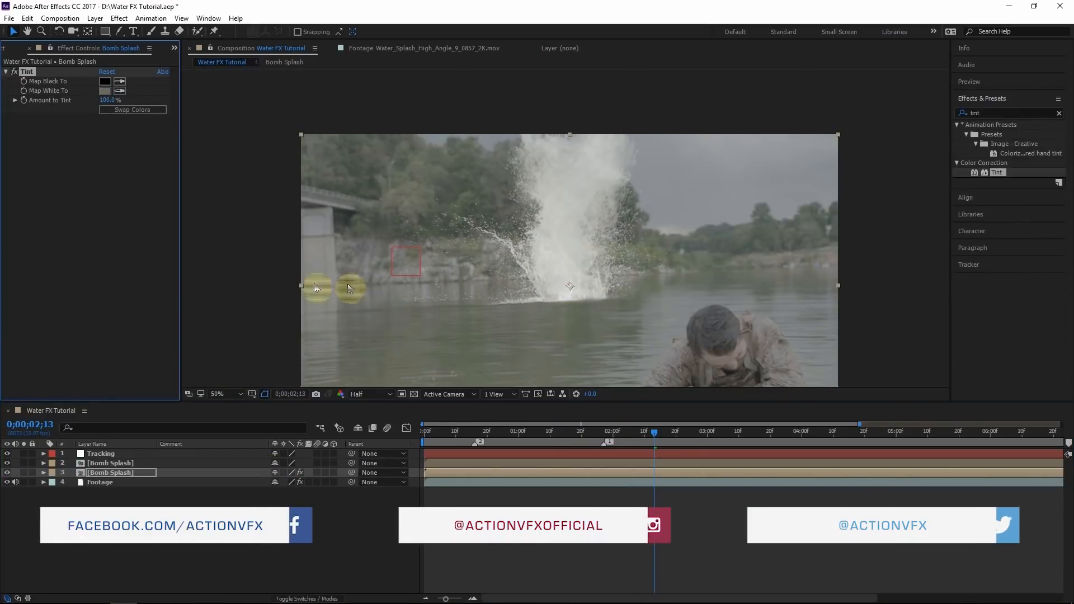
left_click(98, 96)
left_click(19, 46)
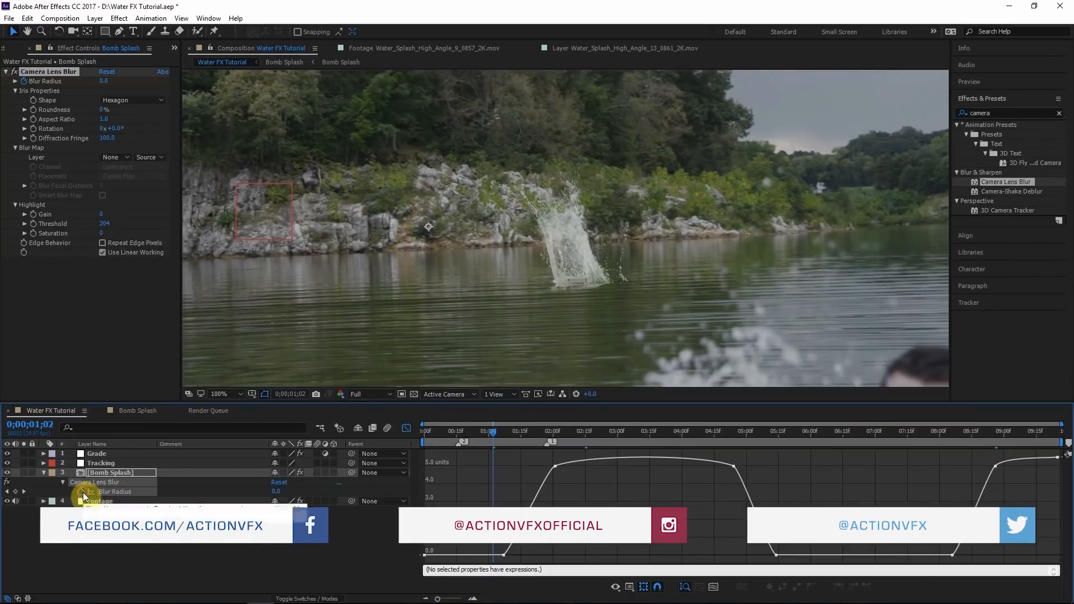
left_click(521, 569)
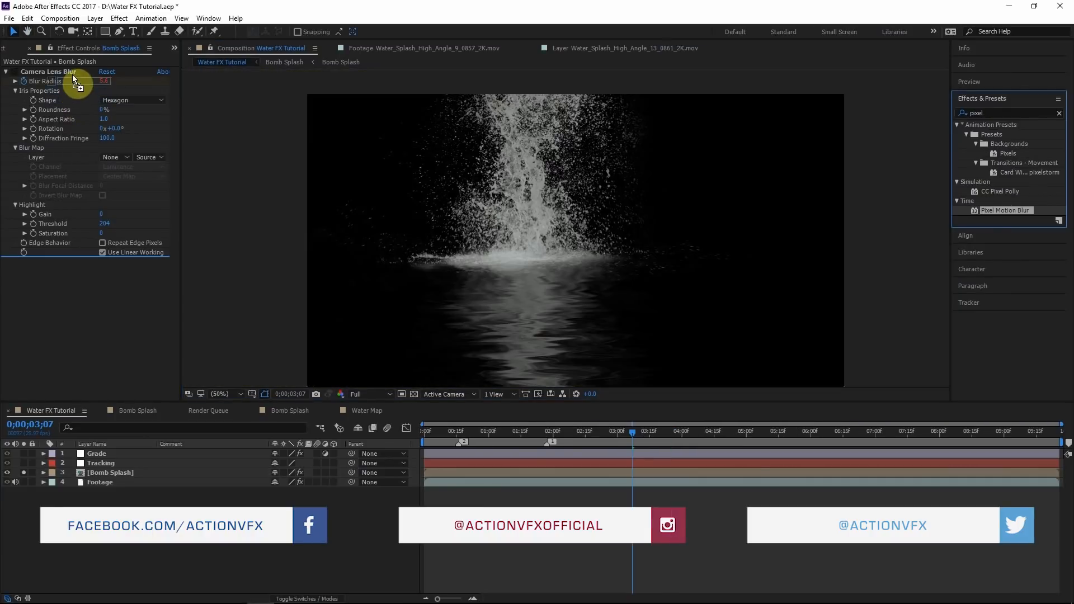
left_click_drag(72, 75, 73, 67)
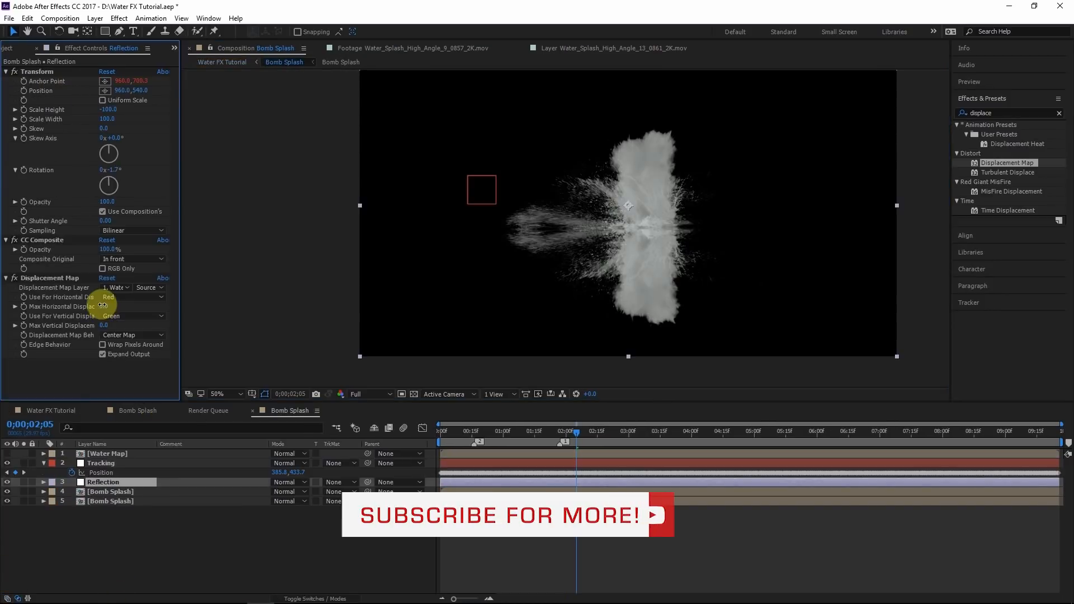
left_click_drag(106, 306, 143, 304)
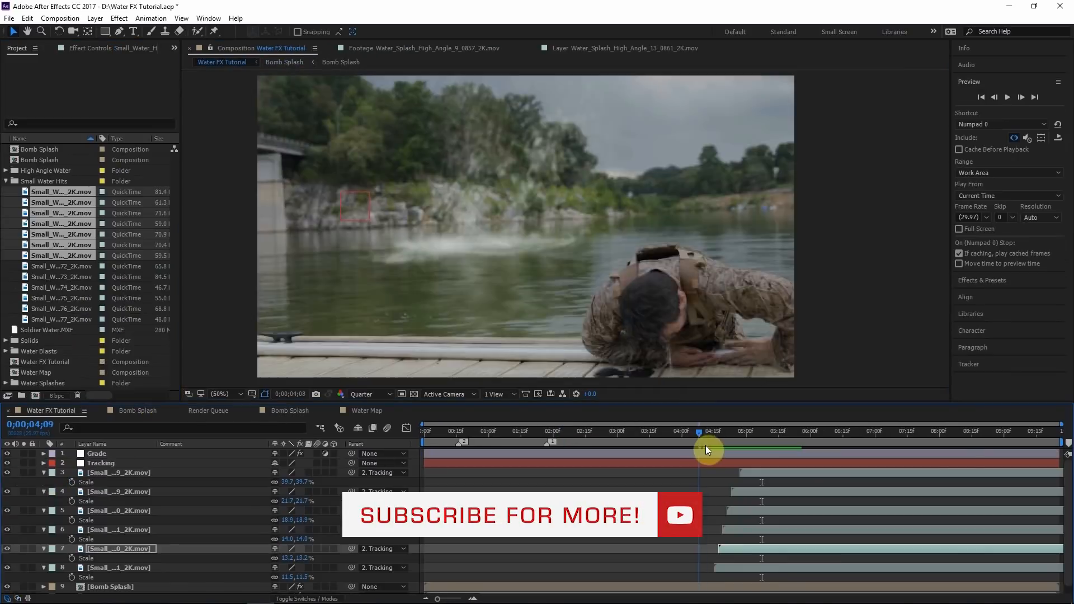
left_click_drag(706, 445, 782, 447)
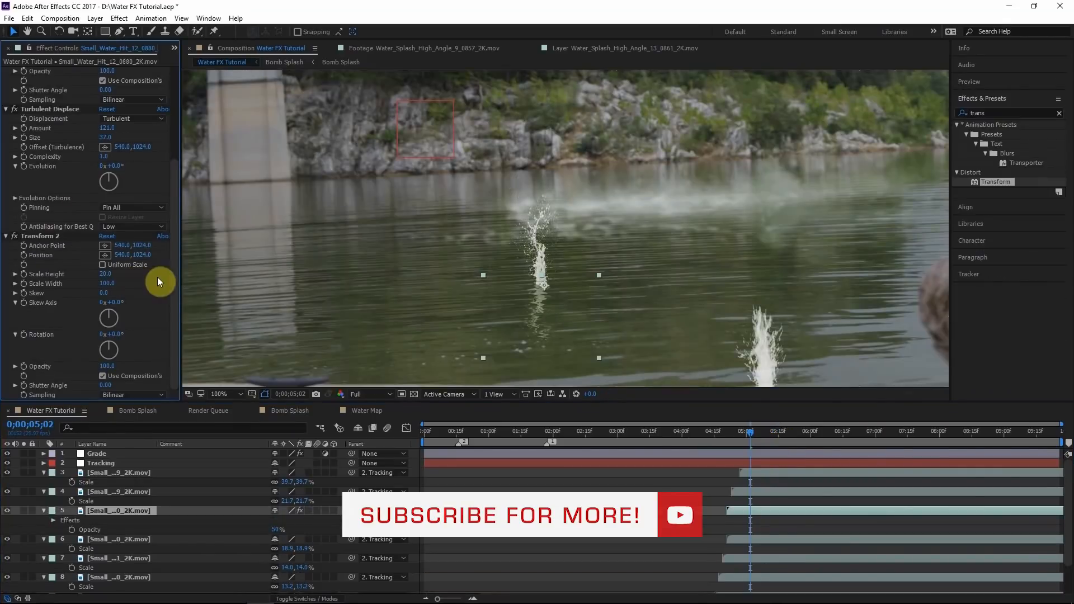
scroll(569, 307, "up", 3)
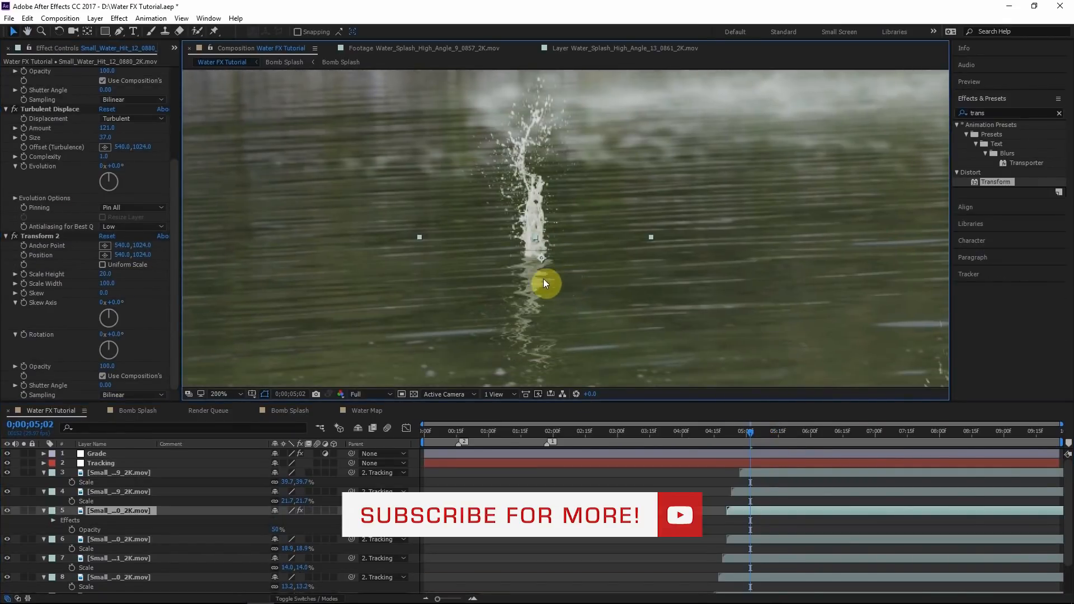